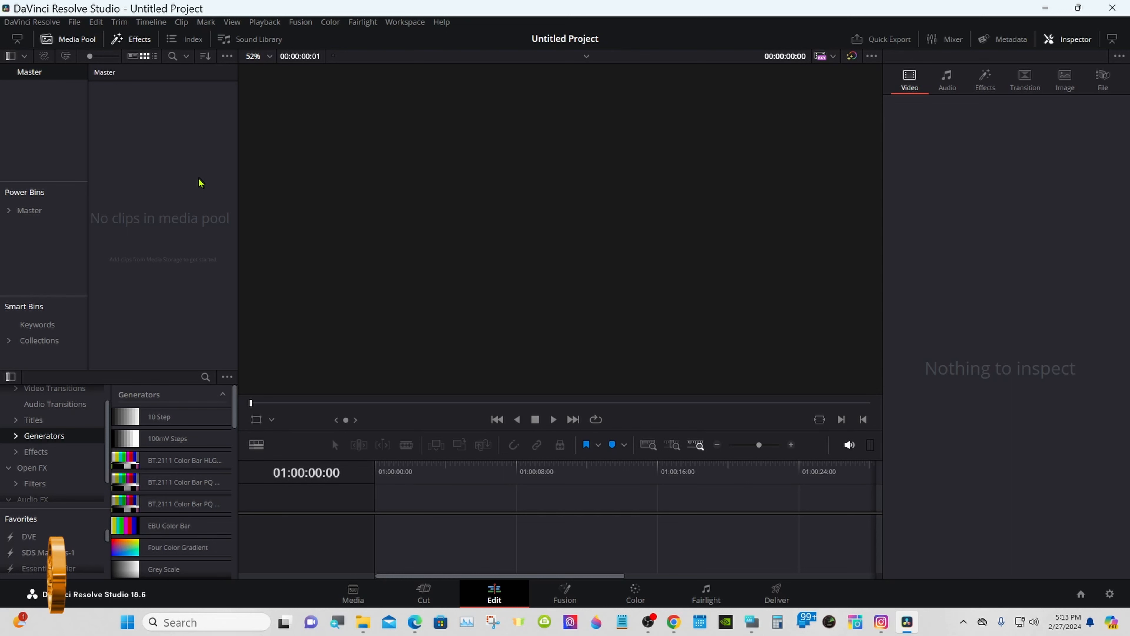
# - Create a new Fusion composition clip in the media pool and place it at the start of the timeline
pyautogui.rightClick(200, 183)
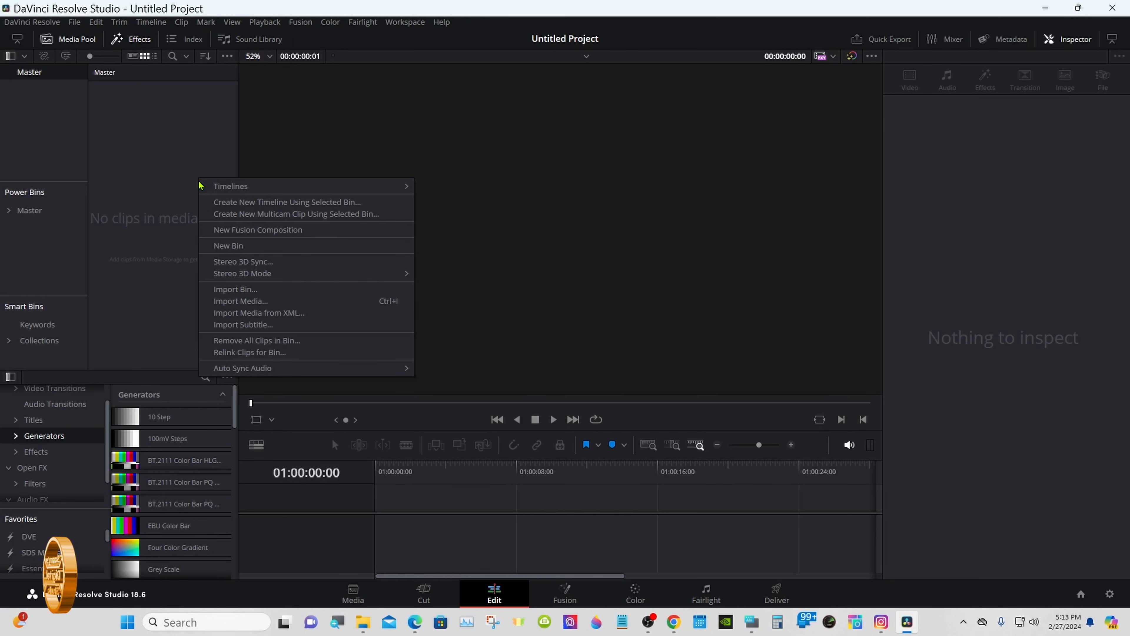
pyautogui.click(317, 230)
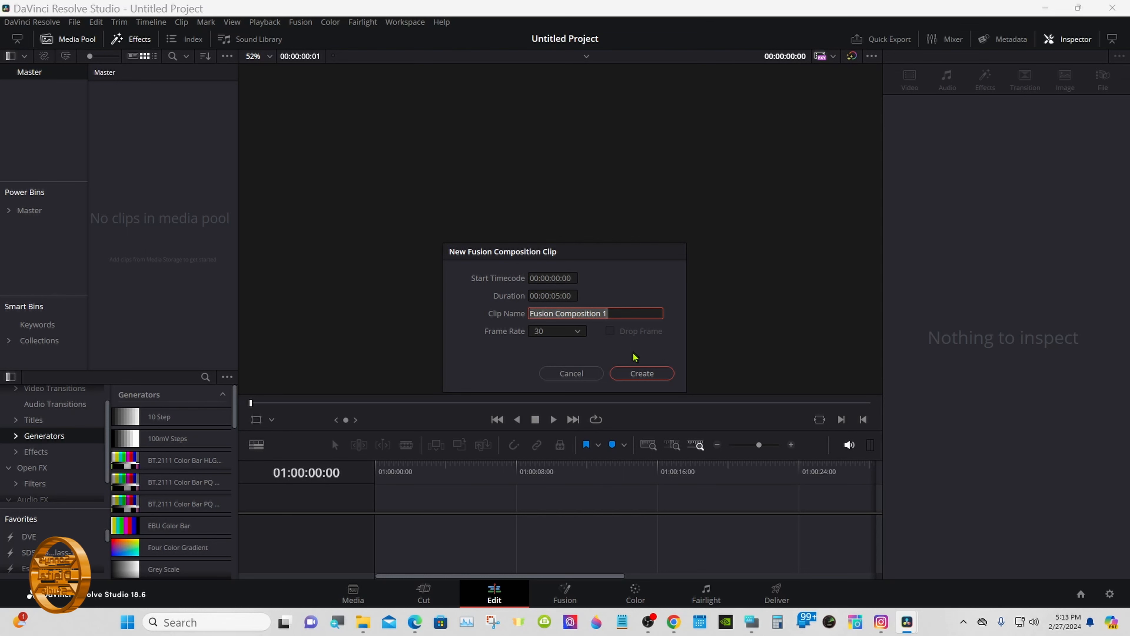
pyautogui.click(636, 374)
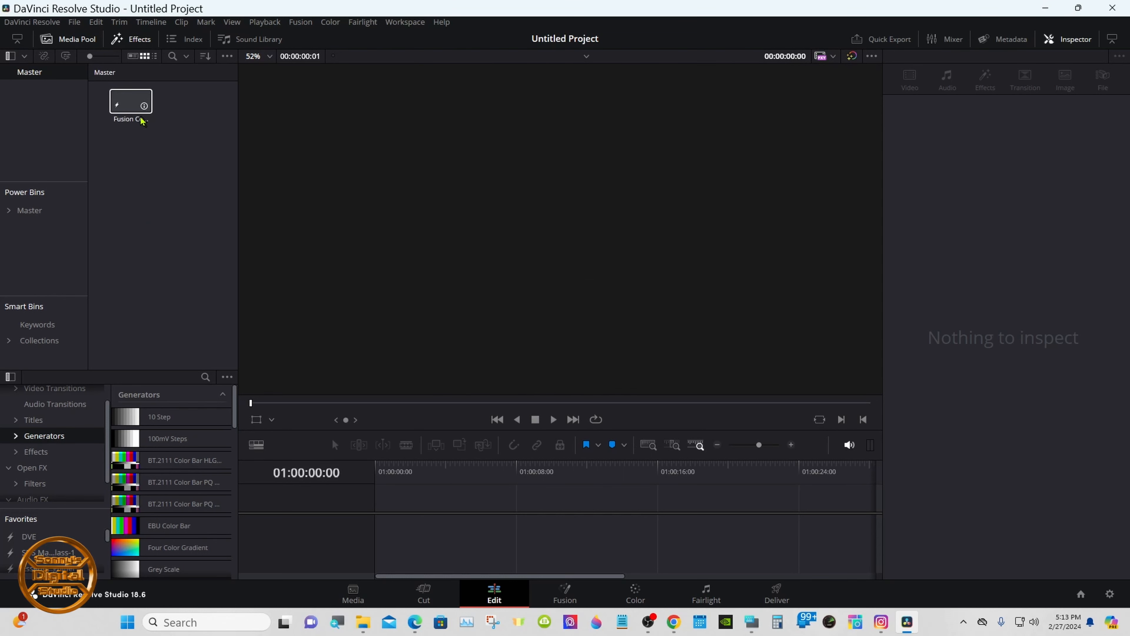
pyautogui.moveTo(131, 104); pyautogui.dragTo(407, 513)
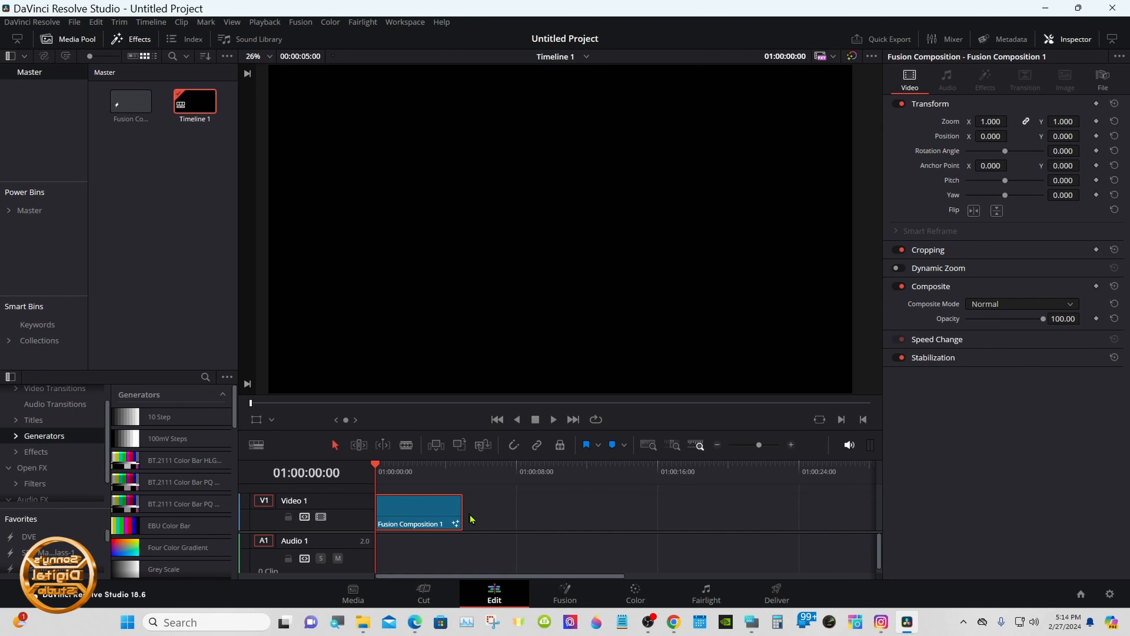
# - On the Fusion page, build a chain of Text 3D, Merge 3D, Camera 3D, Spot Light and Renderer 3D nodes feeding MediaOut1
pyautogui.click(565, 597)
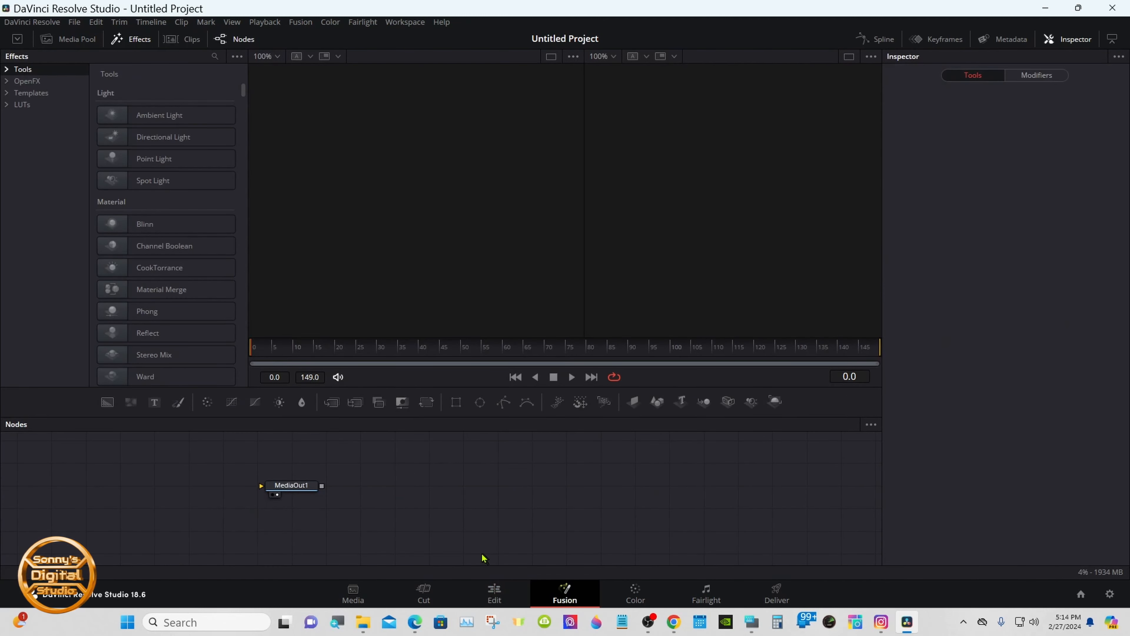
pyautogui.moveTo(314, 504); pyautogui.dragTo(656, 505)
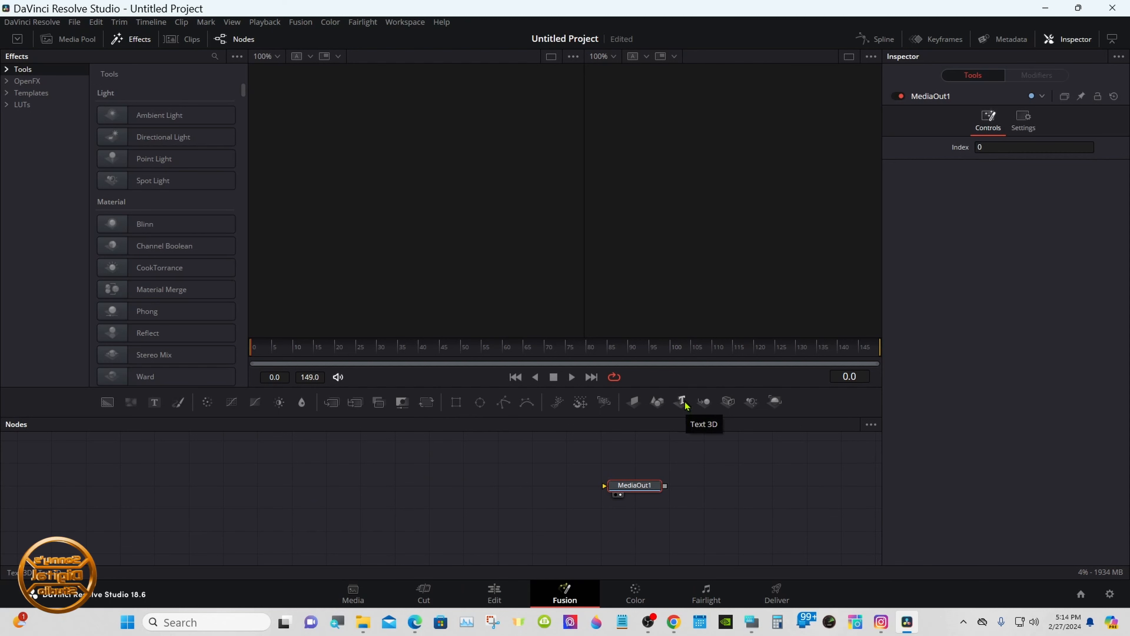
pyautogui.moveTo(685, 403); pyautogui.dragTo(358, 486)
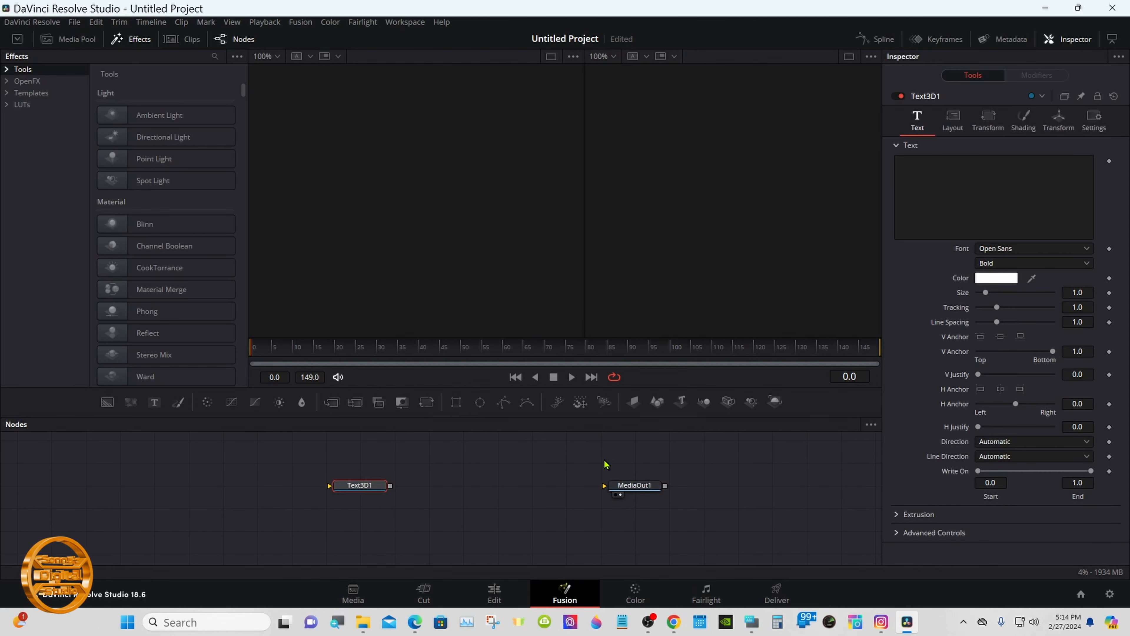
pyautogui.click(703, 403)
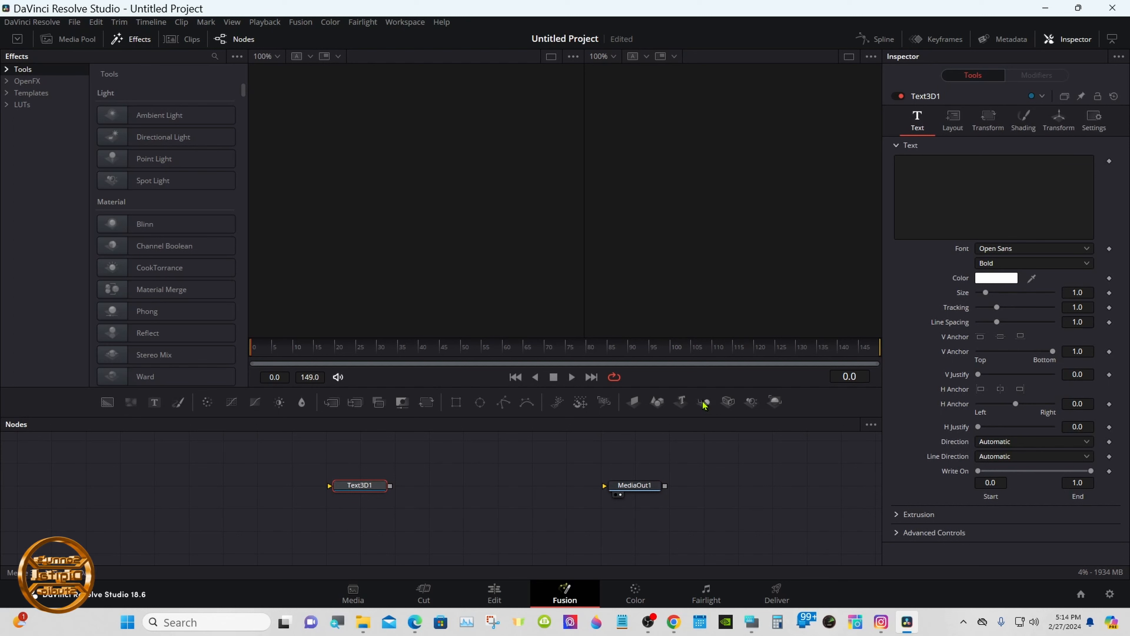
pyautogui.click(728, 402)
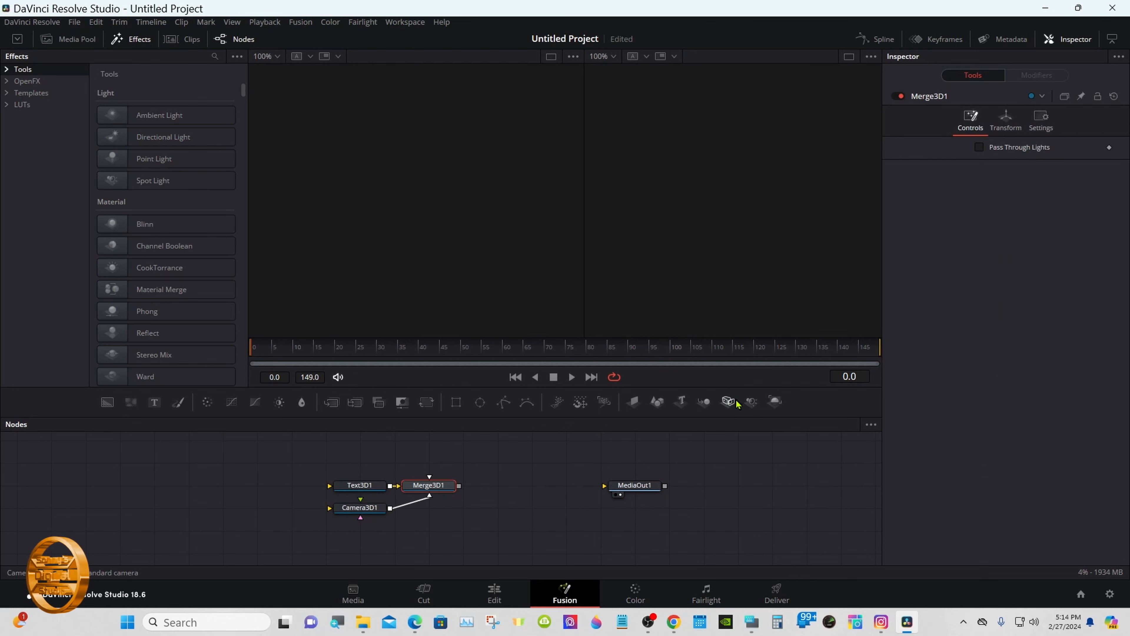
pyautogui.click(752, 402)
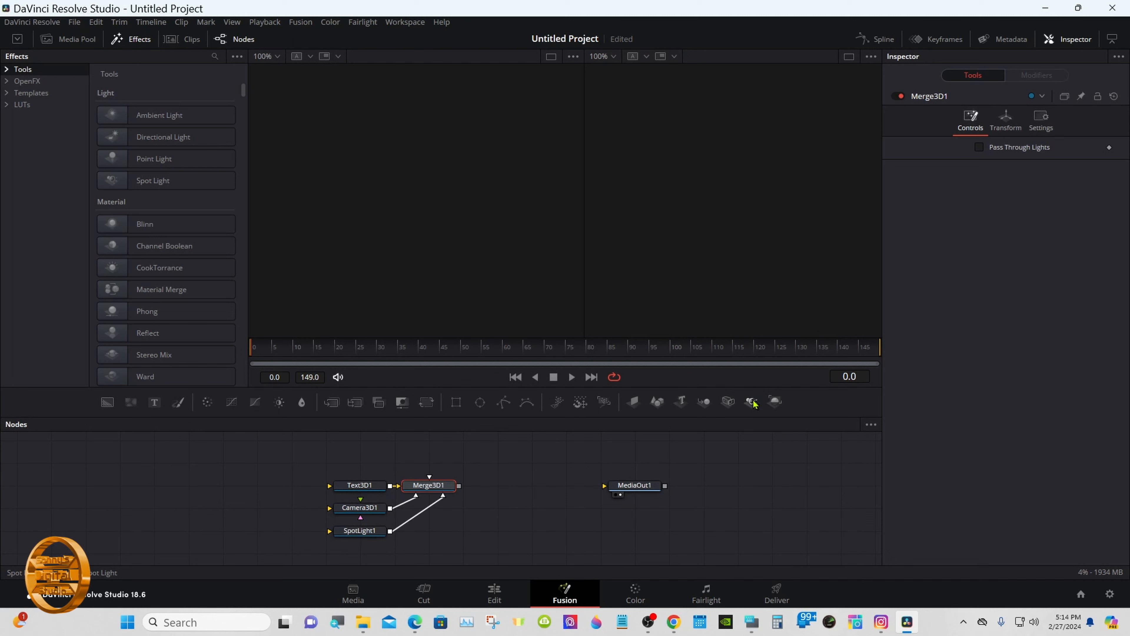
pyautogui.click(775, 402)
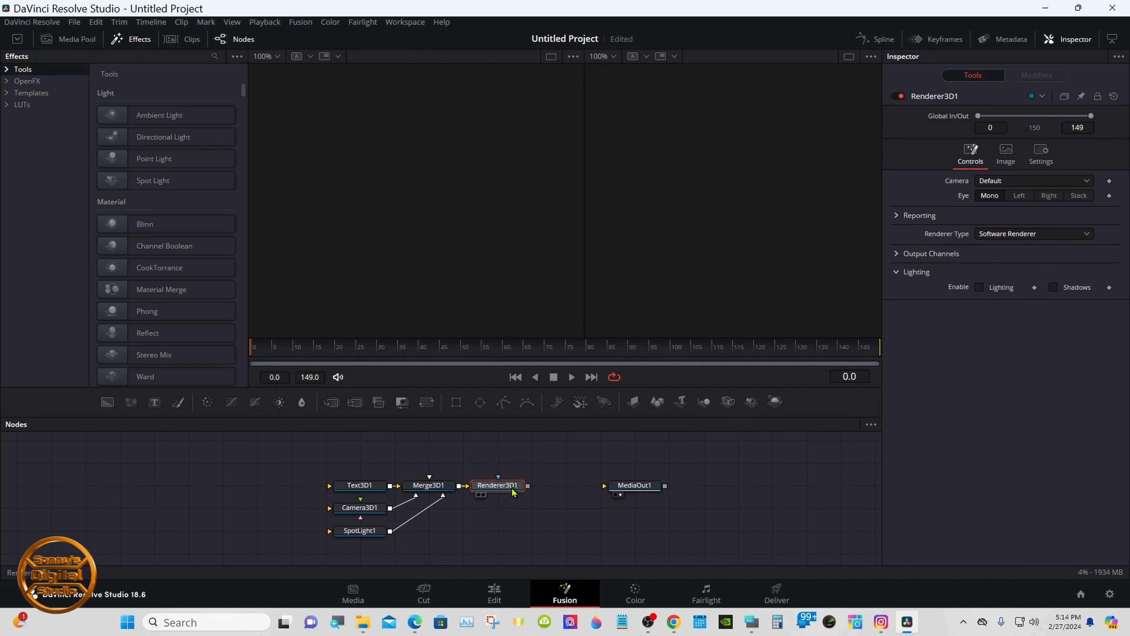
pyautogui.moveTo(526, 486); pyautogui.dragTo(615, 491)
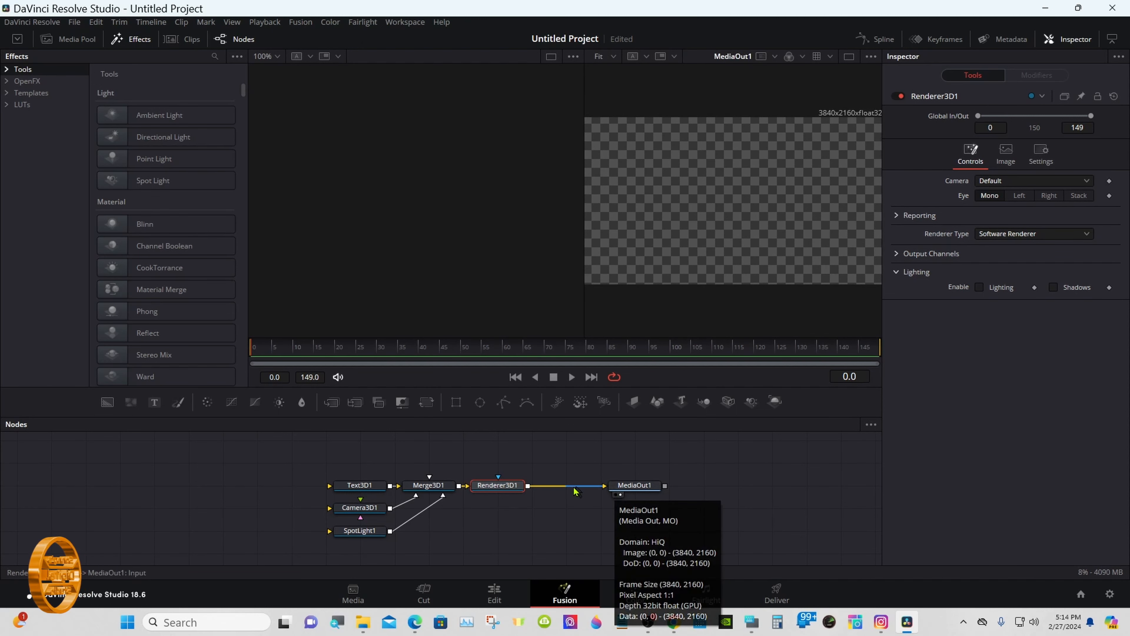
# - Spread the media out, renderer and merge nodes apart in a row, and place the camera and spot light side by side beneath the merge
pyautogui.moveTo(615, 489); pyautogui.dragTo(717, 490)
pyautogui.moveTo(506, 488); pyautogui.dragTo(644, 488)
pyautogui.moveTo(454, 488); pyautogui.dragTo(561, 489)
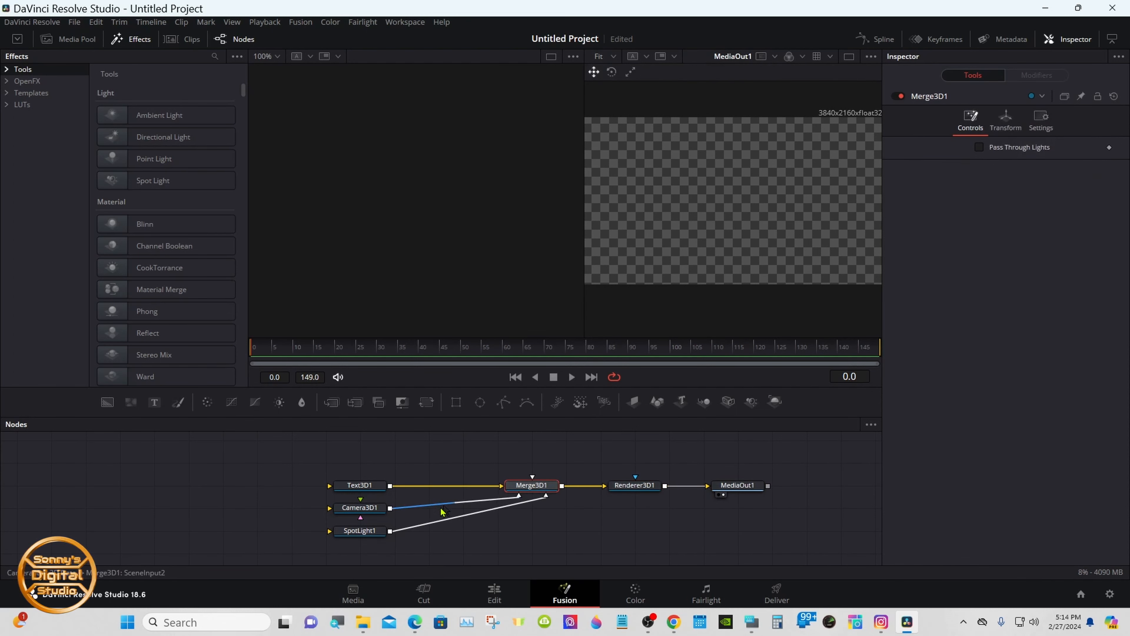
pyautogui.moveTo(359, 530); pyautogui.dragTo(566, 530)
pyautogui.moveTo(360, 508); pyautogui.dragTo(497, 530)
# - Enter LANDEN as the text of the Text3D1 node using the on-screen keyboard
pyautogui.click(381, 489)
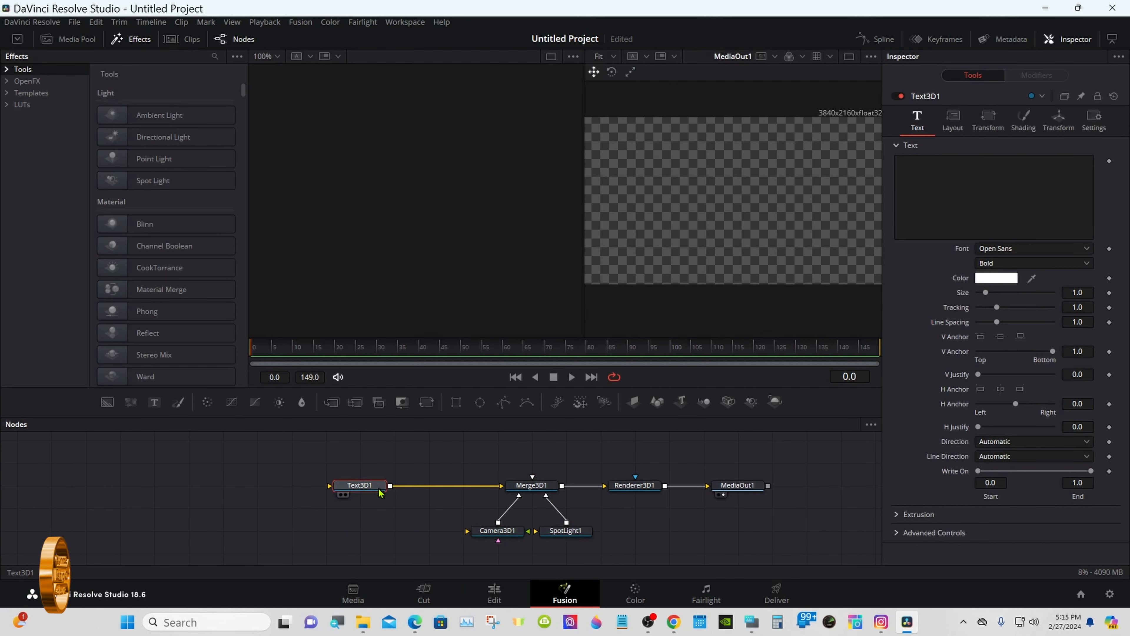
pyautogui.click(752, 622)
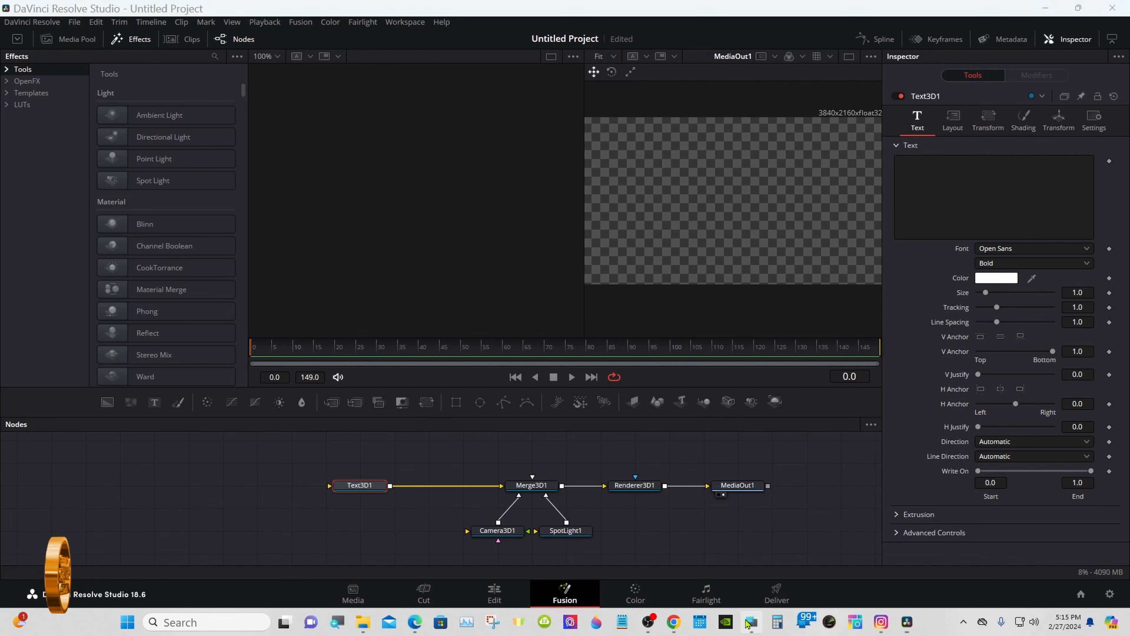
pyautogui.moveTo(706, 484); pyautogui.dragTo(750, 476)
pyautogui.click(947, 171)
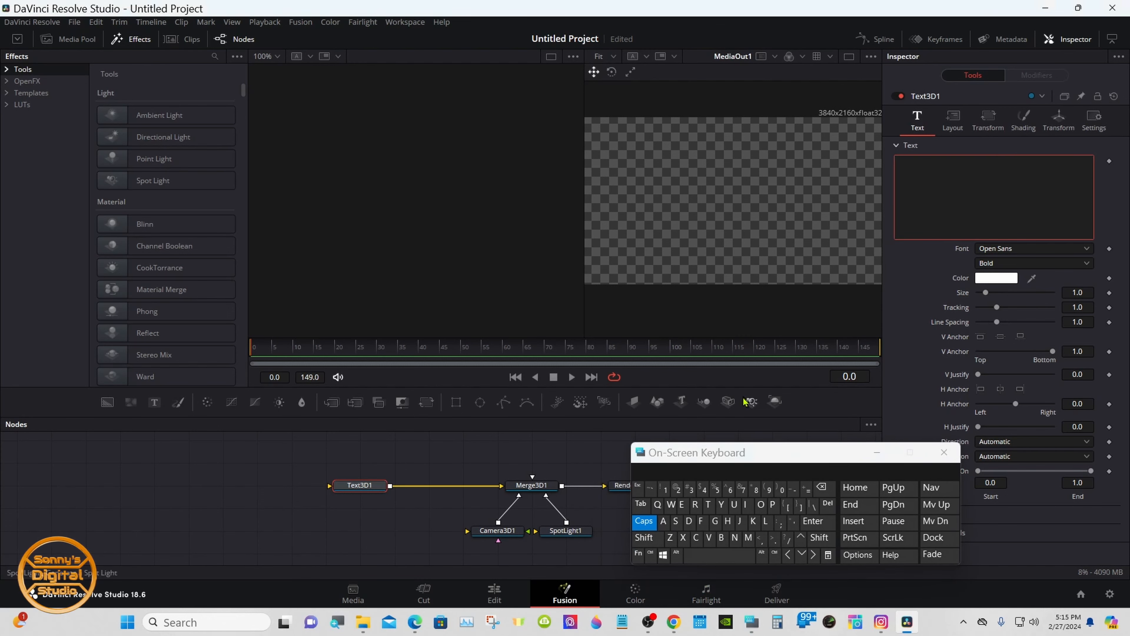
pyautogui.click(765, 521)
pyautogui.click(663, 520)
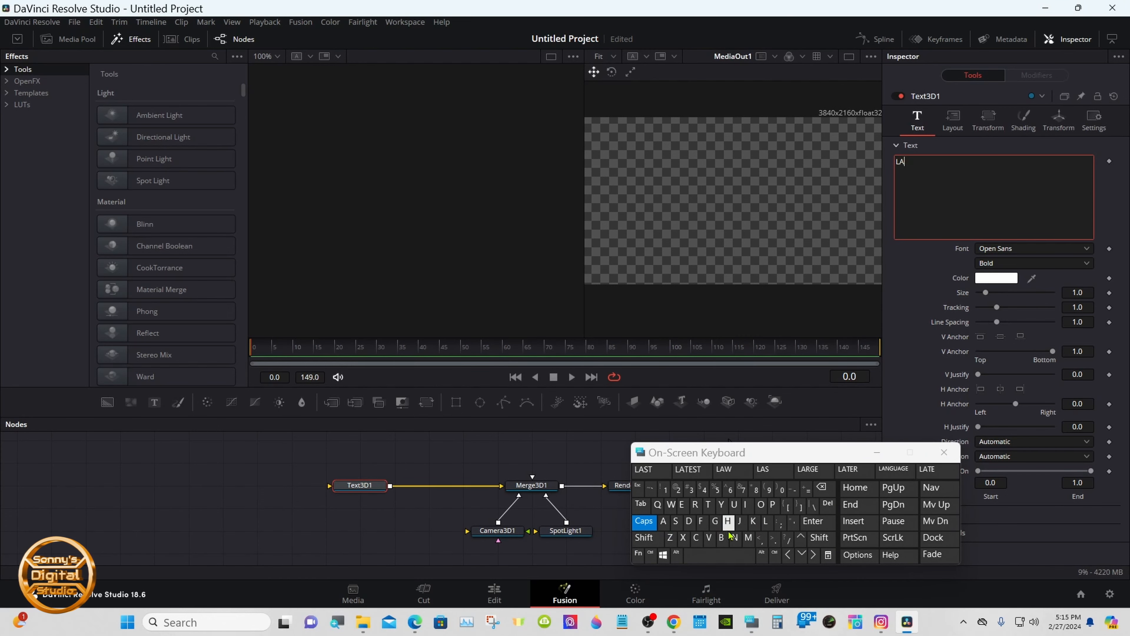
pyautogui.click(734, 538)
pyautogui.click(688, 521)
pyautogui.click(681, 504)
pyautogui.click(734, 537)
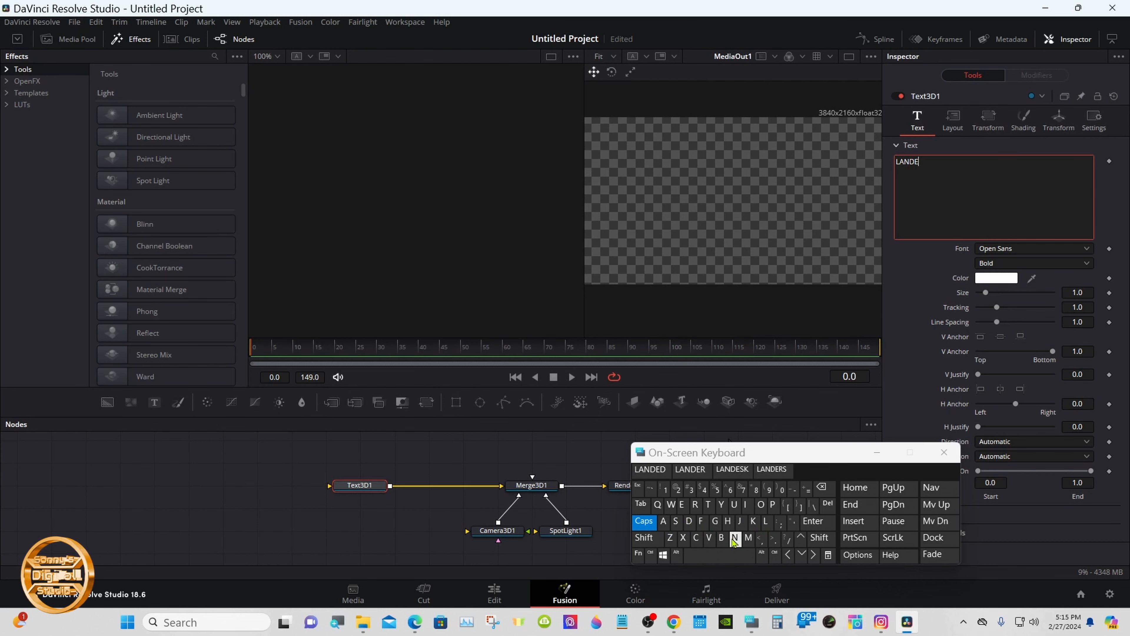
pyautogui.moveTo(866, 452); pyautogui.dragTo(799, 463)
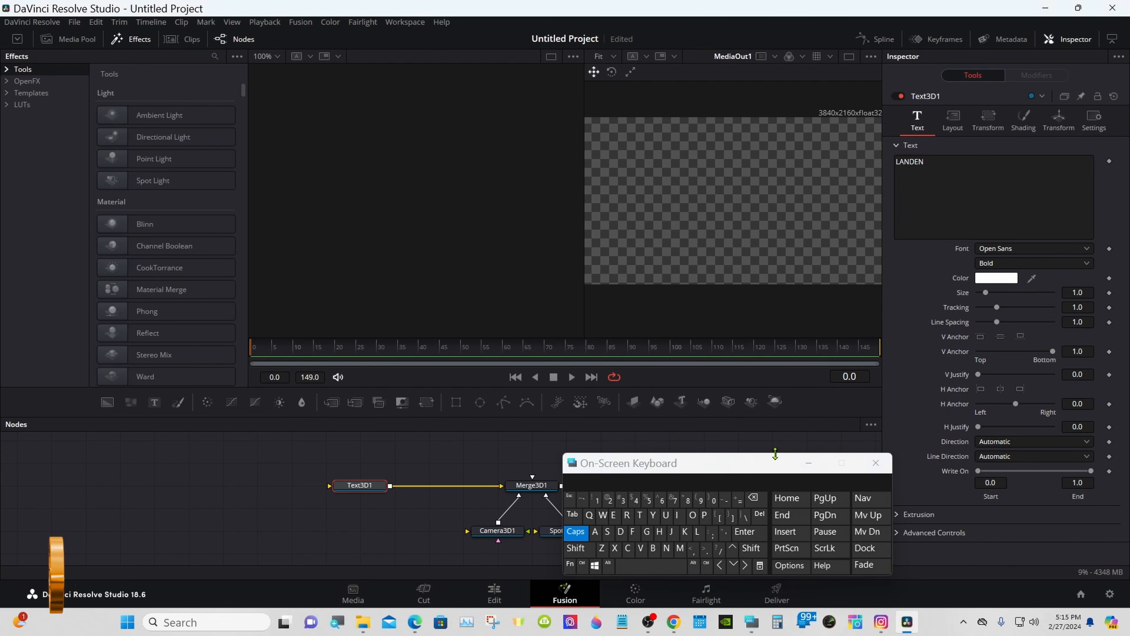
pyautogui.click(800, 463)
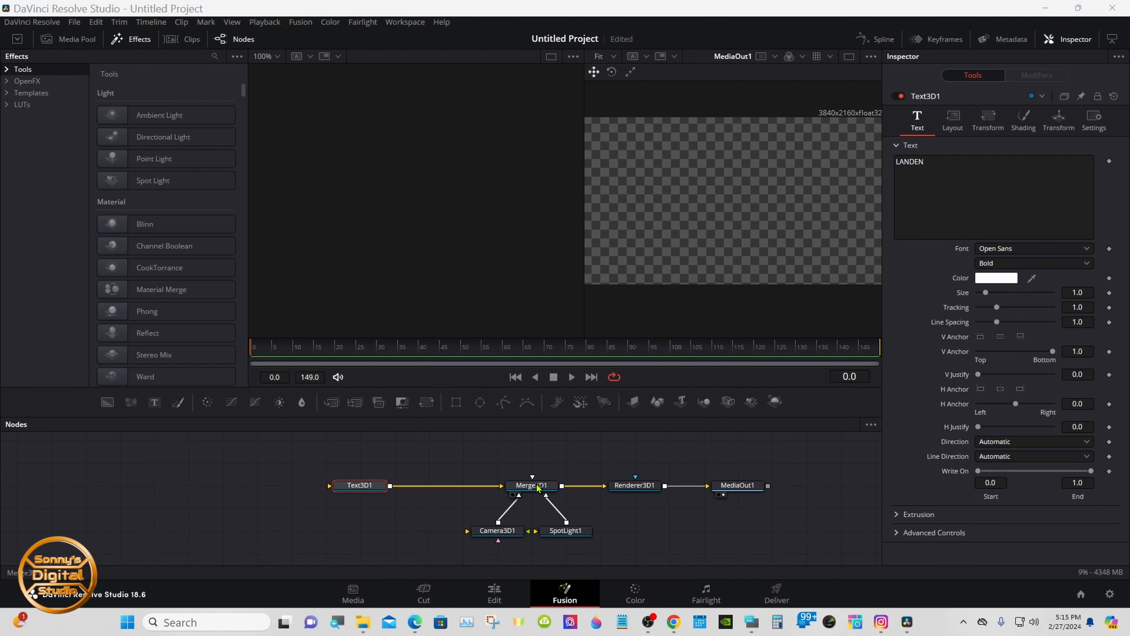
# - Show the Merge3D1 node in the empty viewer and set the 3D text's font to Nulshock
pyautogui.moveTo(539, 487); pyautogui.dragTo(478, 266)
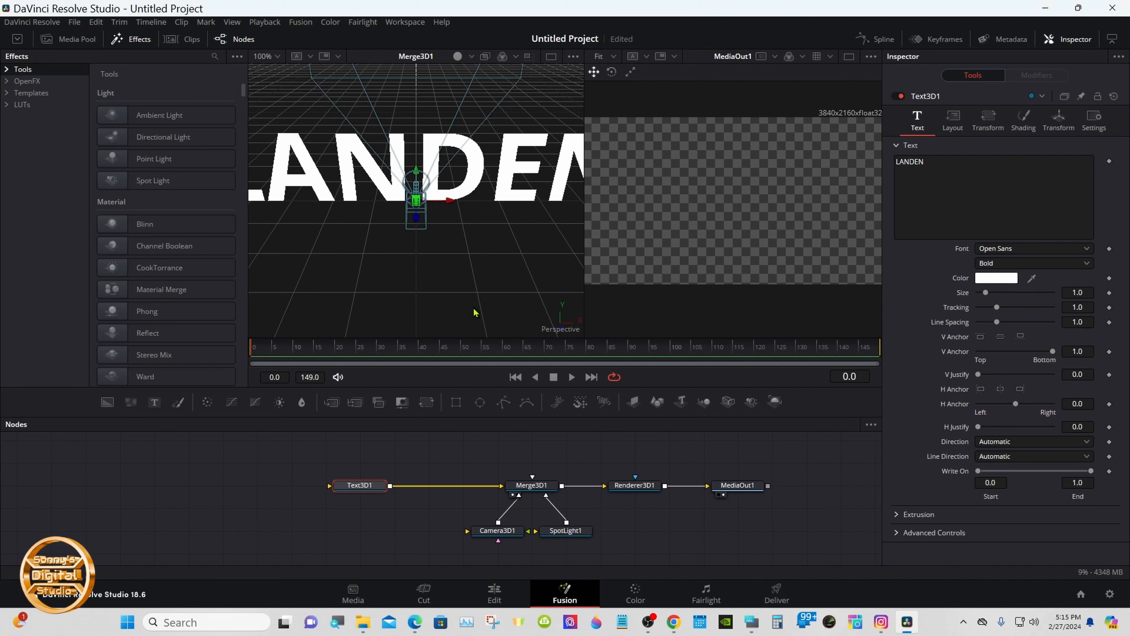
pyautogui.click(751, 622)
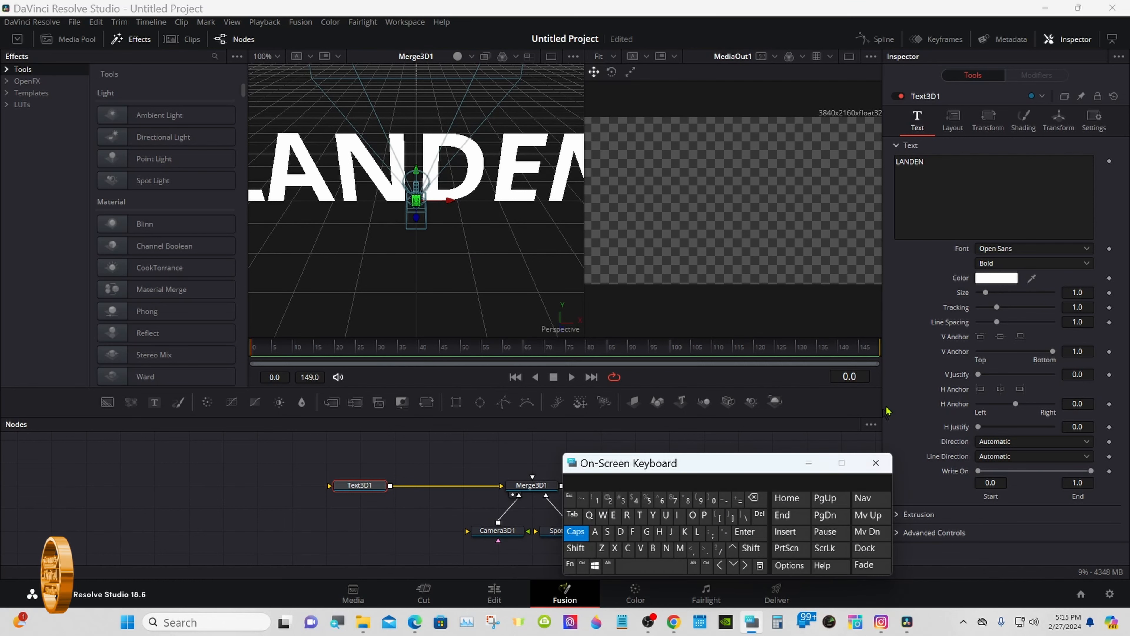
pyautogui.click(1007, 250)
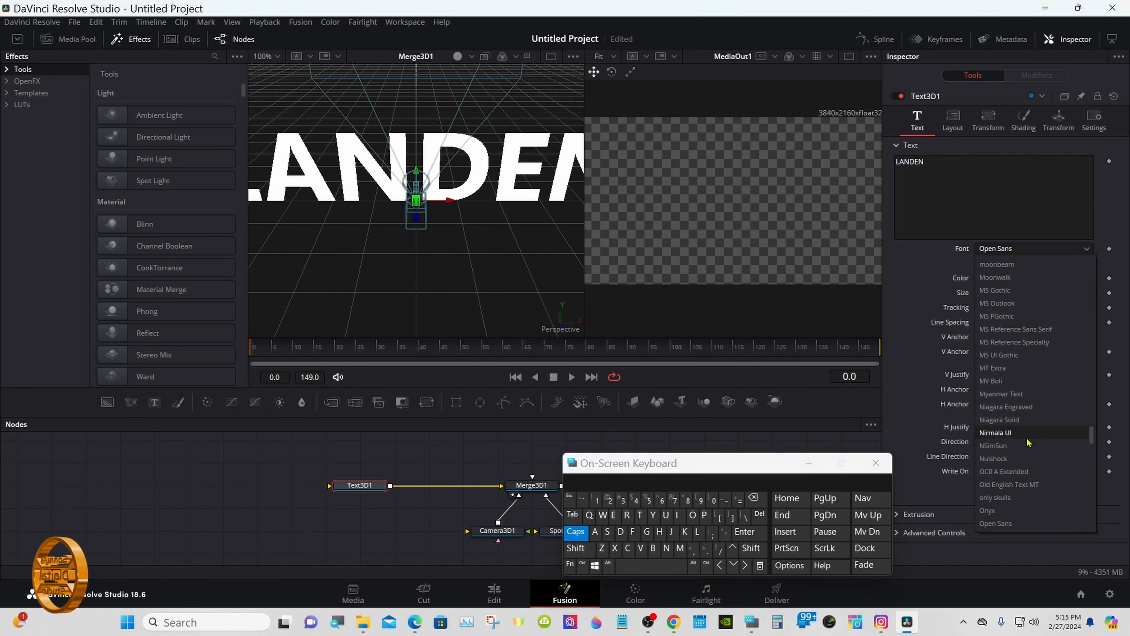
pyautogui.click(1020, 458)
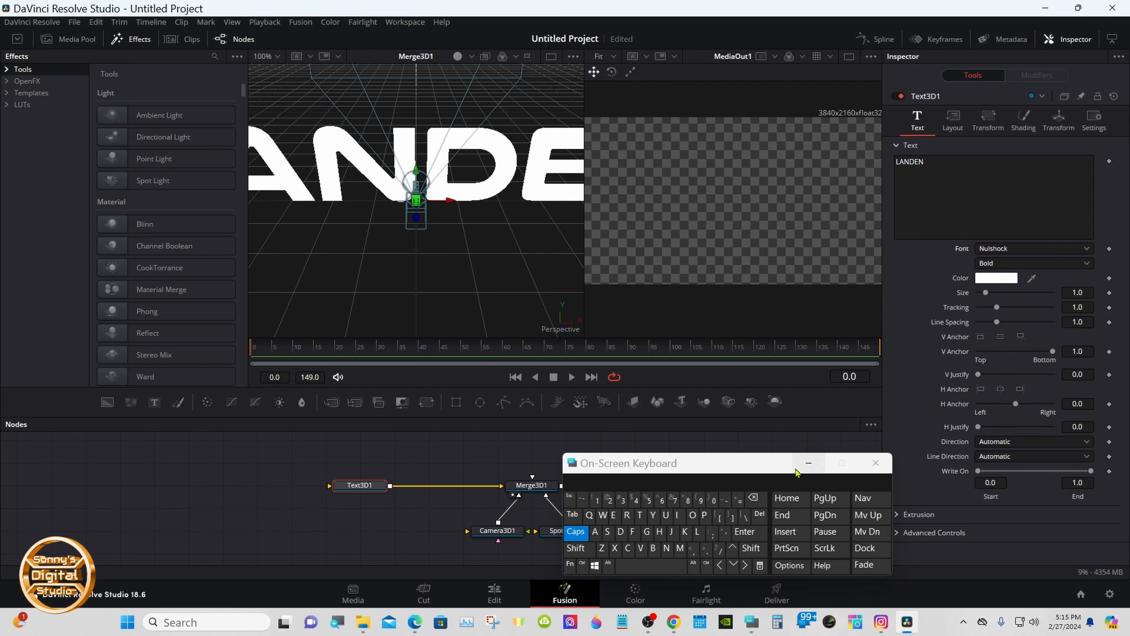
pyautogui.click(808, 463)
# - Enable Use Target for the Camera3D1 node and set its Z translation to 7.25
pyautogui.click(508, 532)
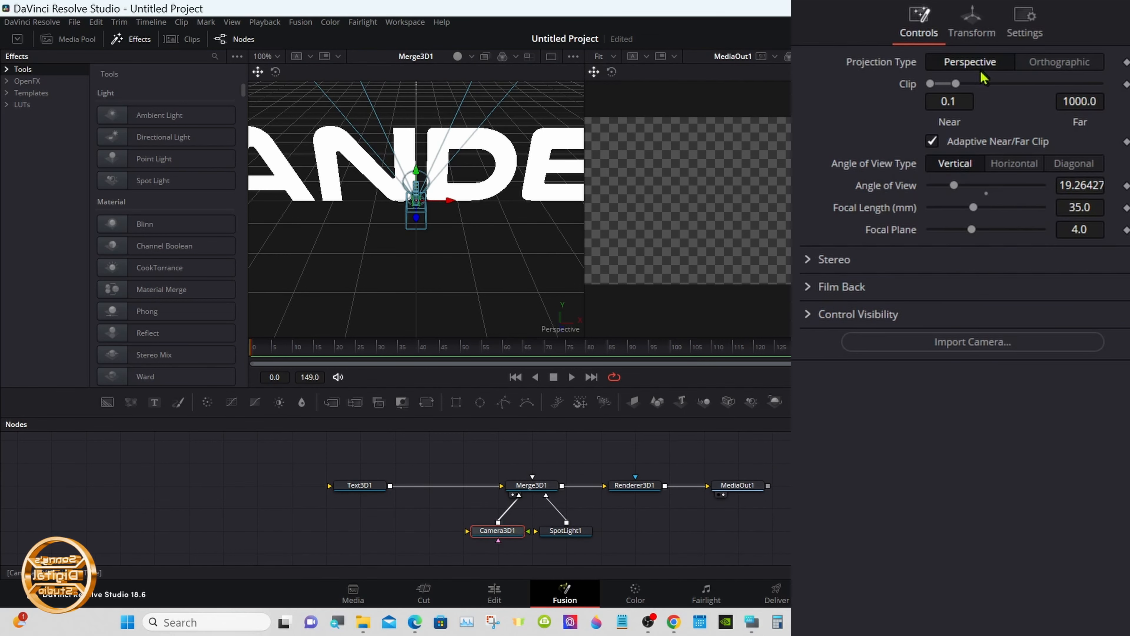
pyautogui.click(972, 32)
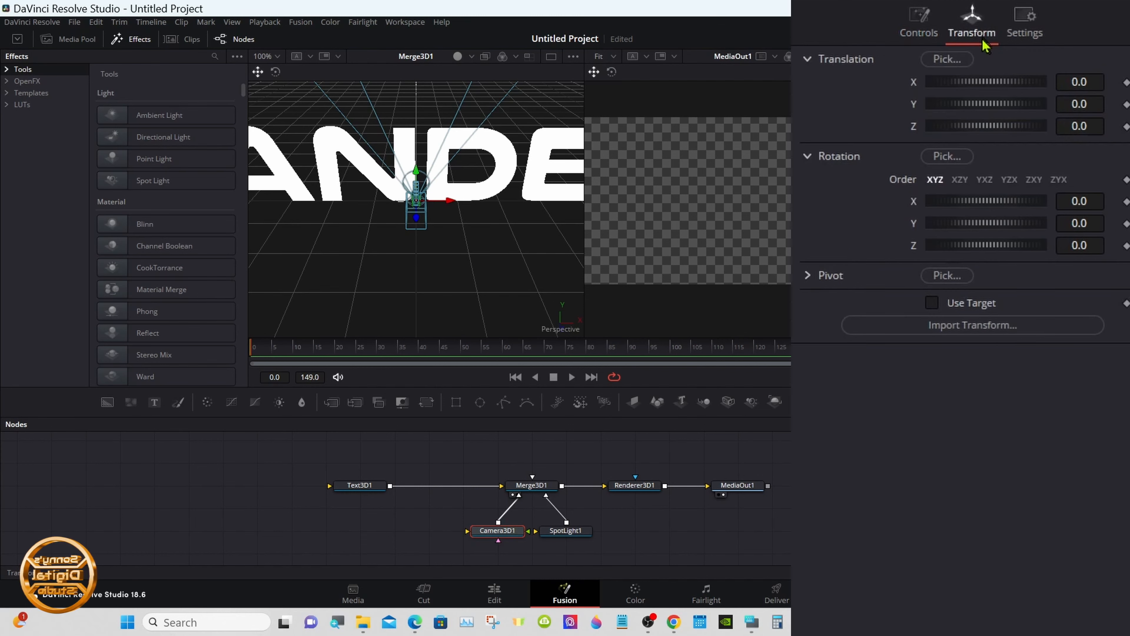
pyautogui.click(932, 304)
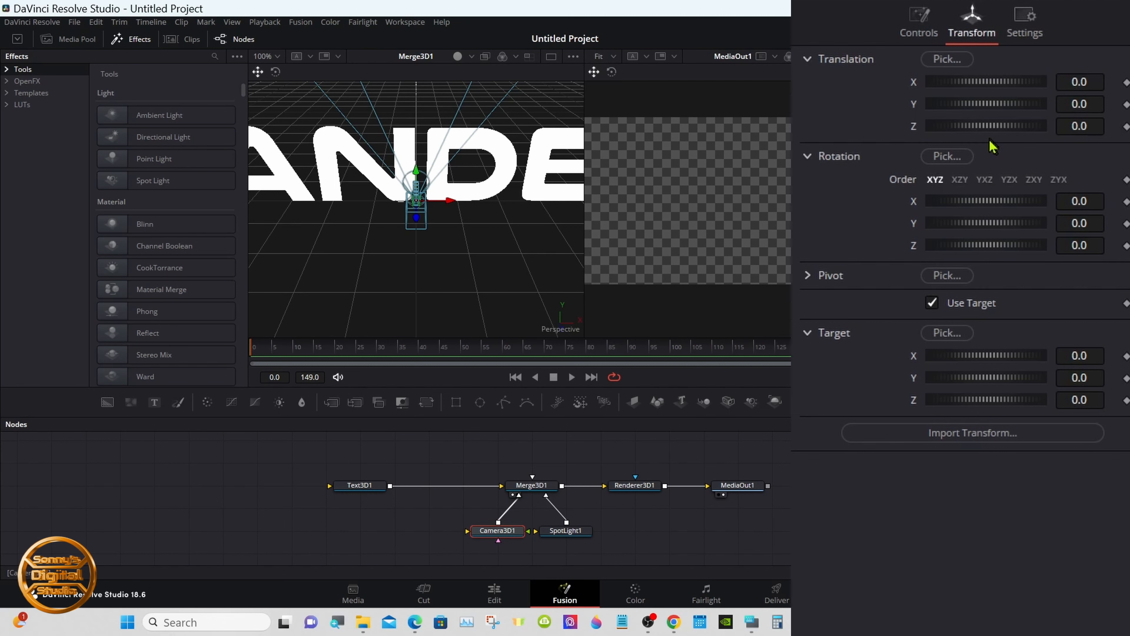
pyautogui.moveTo(988, 126); pyautogui.dragTo(1025, 141)
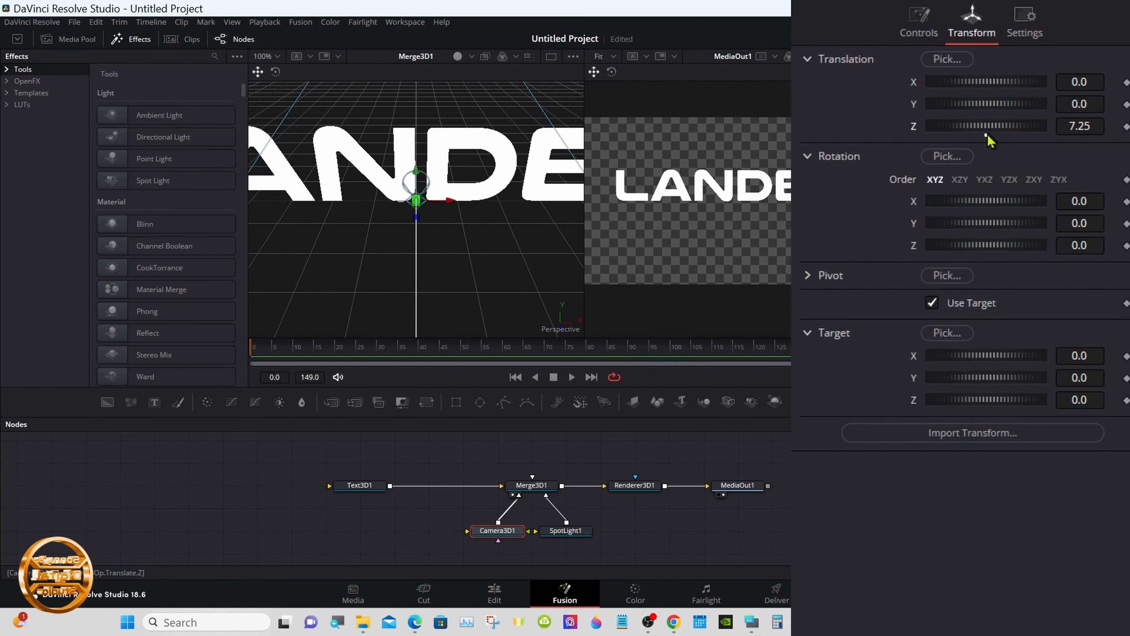
# - Set the 3D text's tracking to 1.026 and its extrusion depth to 0.2
pyautogui.click(342, 487)
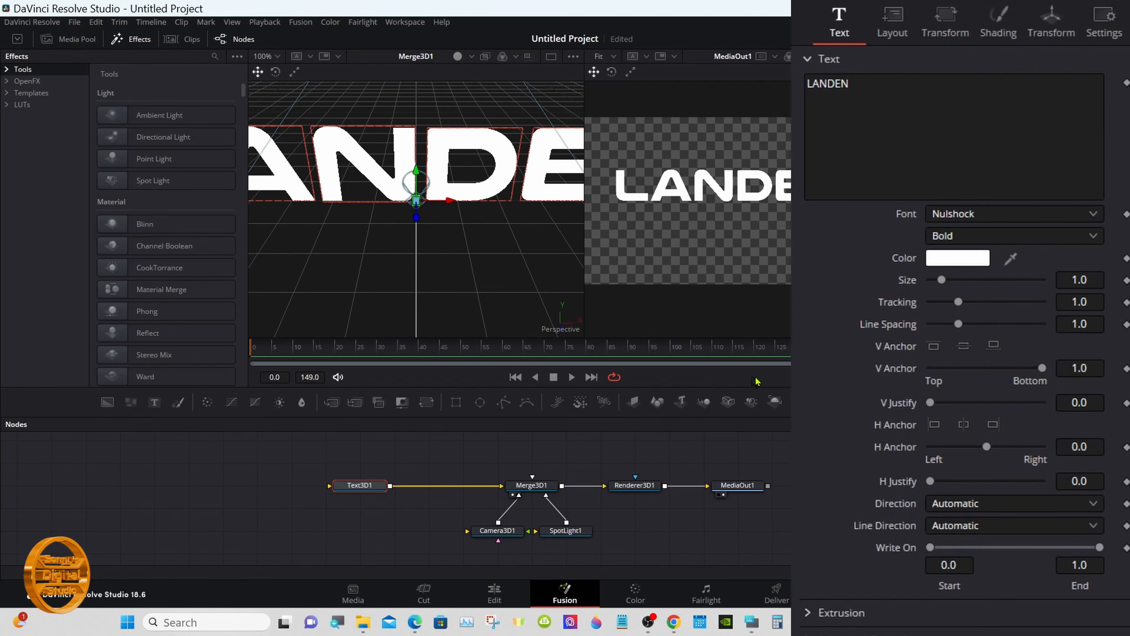
pyautogui.moveTo(1077, 303); pyautogui.dragTo(1104, 307)
pyautogui.click(809, 613)
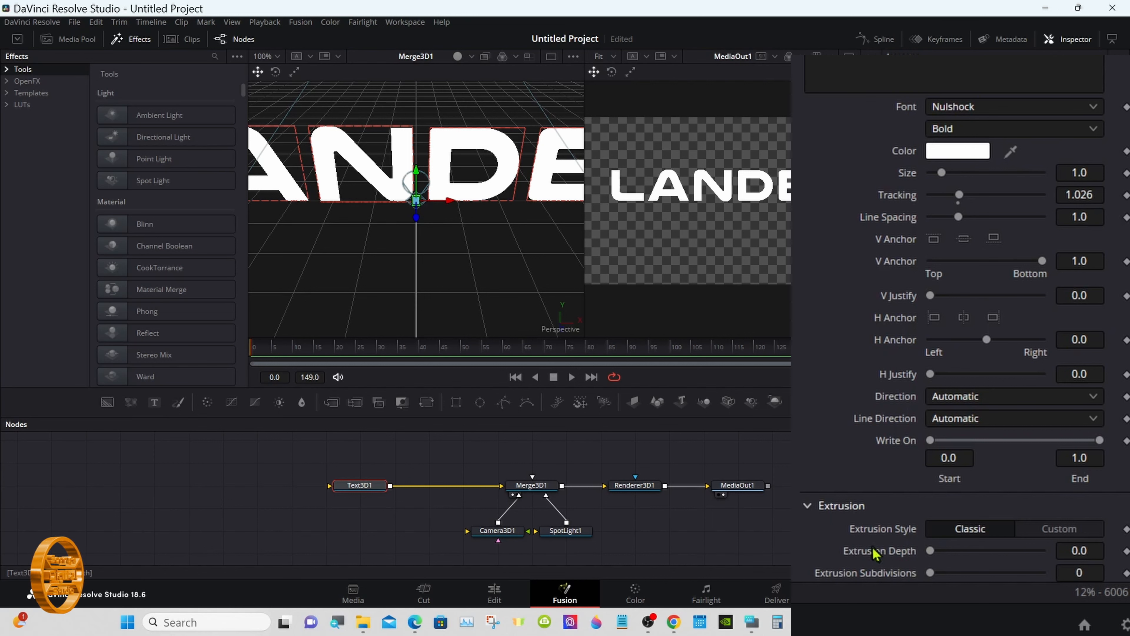
pyautogui.moveTo(936, 553); pyautogui.dragTo(1070, 553)
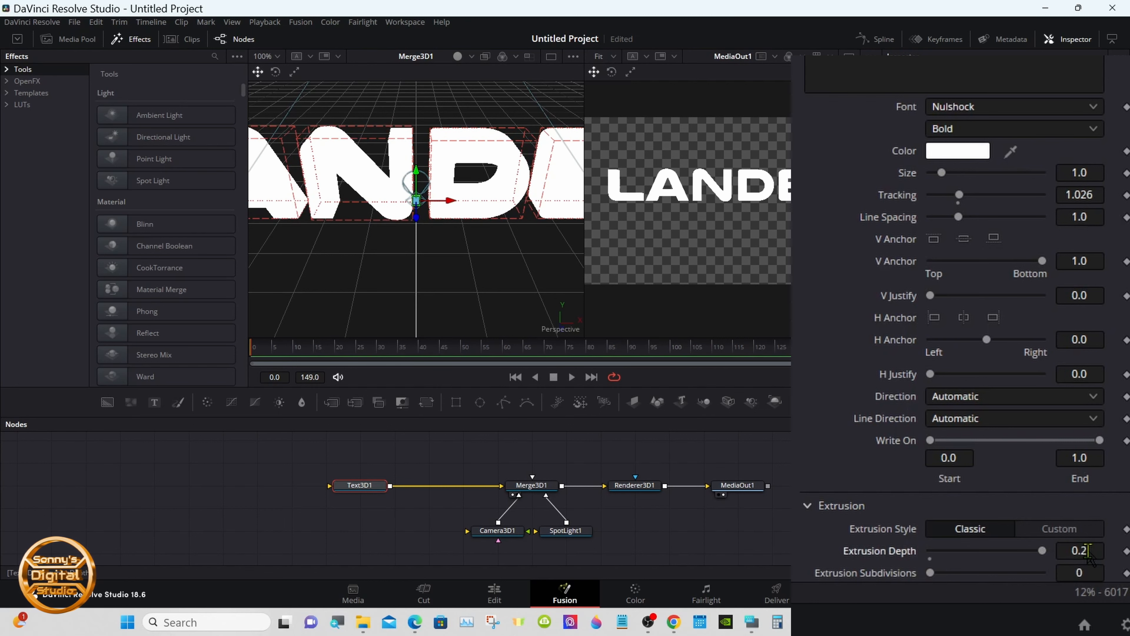
# - Set the 3D text's extrusion subdivisions to 10, smoothing angle to 60, and both bevel depth and bevel width to 0.0063
pyautogui.scroll(-3, 961, 311)
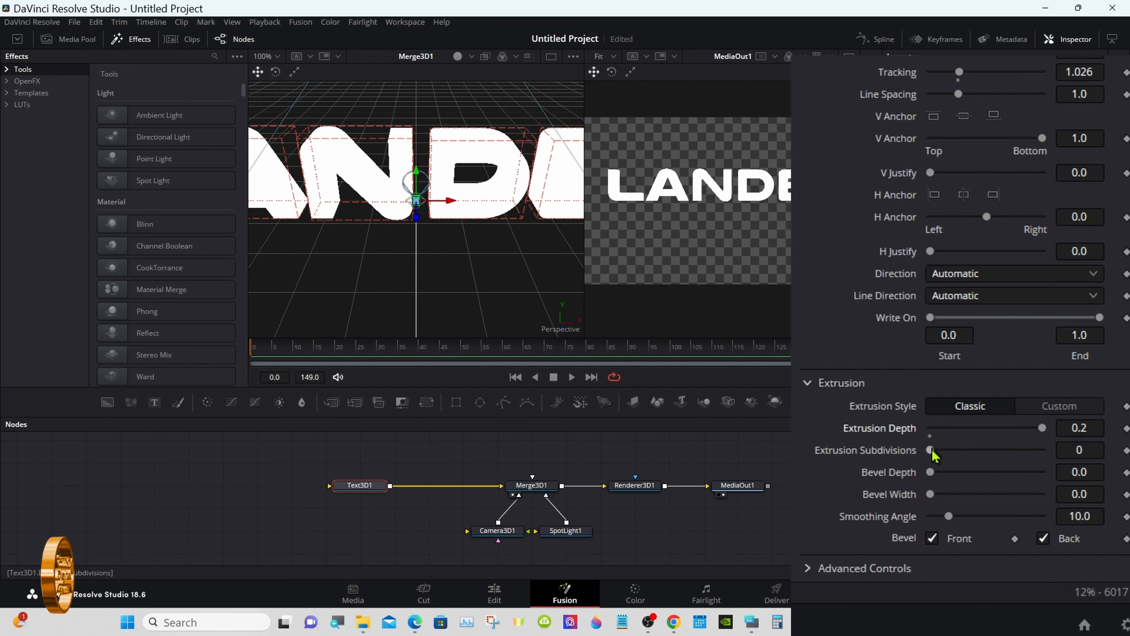
pyautogui.moveTo(933, 453); pyautogui.dragTo(1058, 453)
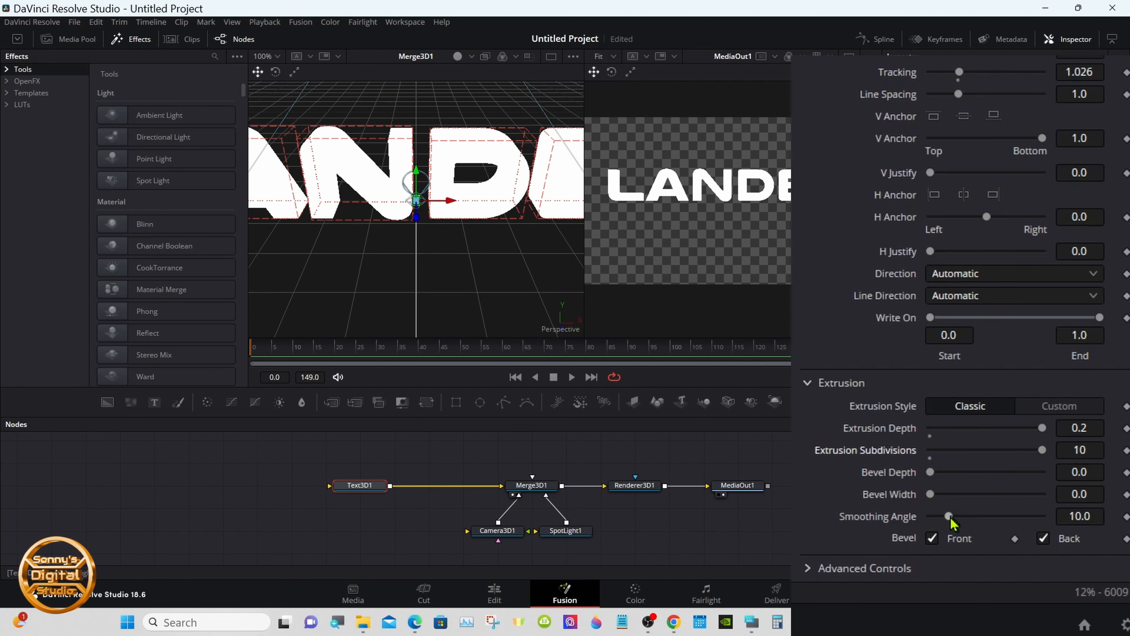
pyautogui.moveTo(949, 516); pyautogui.dragTo(1077, 518)
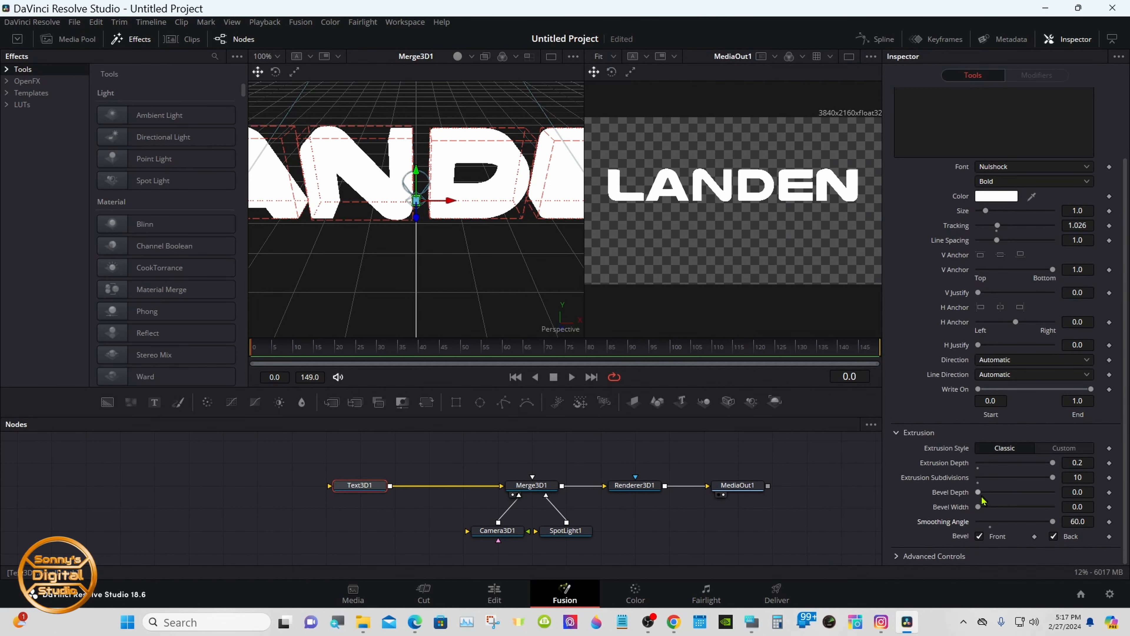
pyautogui.moveTo(981, 496); pyautogui.dragTo(986, 517)
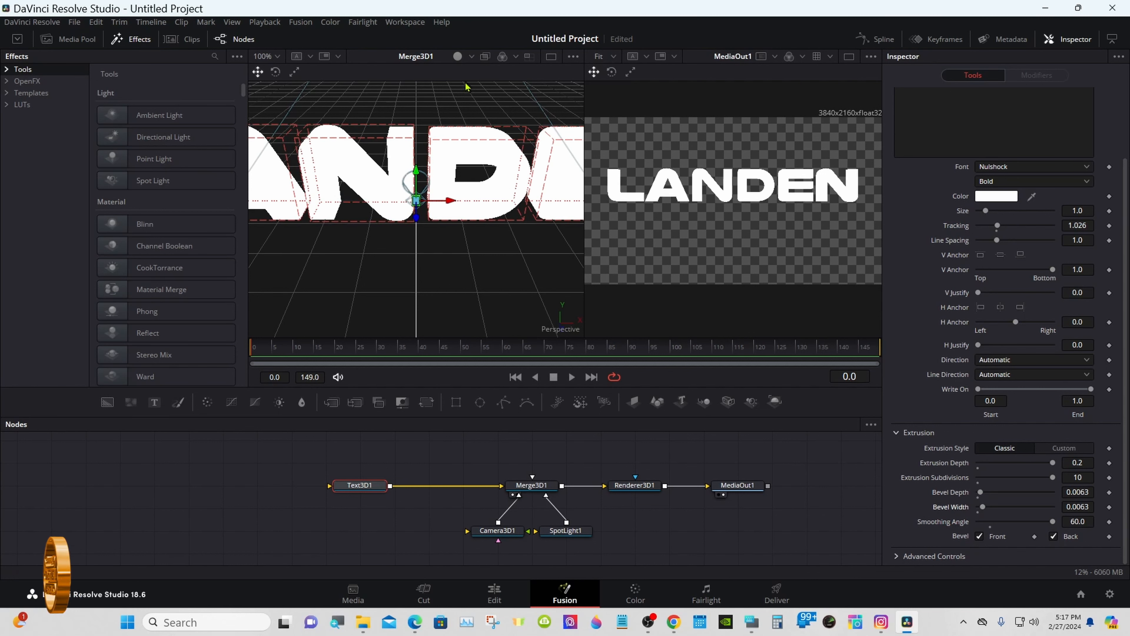
# - Examine the extruded letters' side and front in the Merge3D1 viewer, with viewer lighting on and off
pyautogui.click(458, 57)
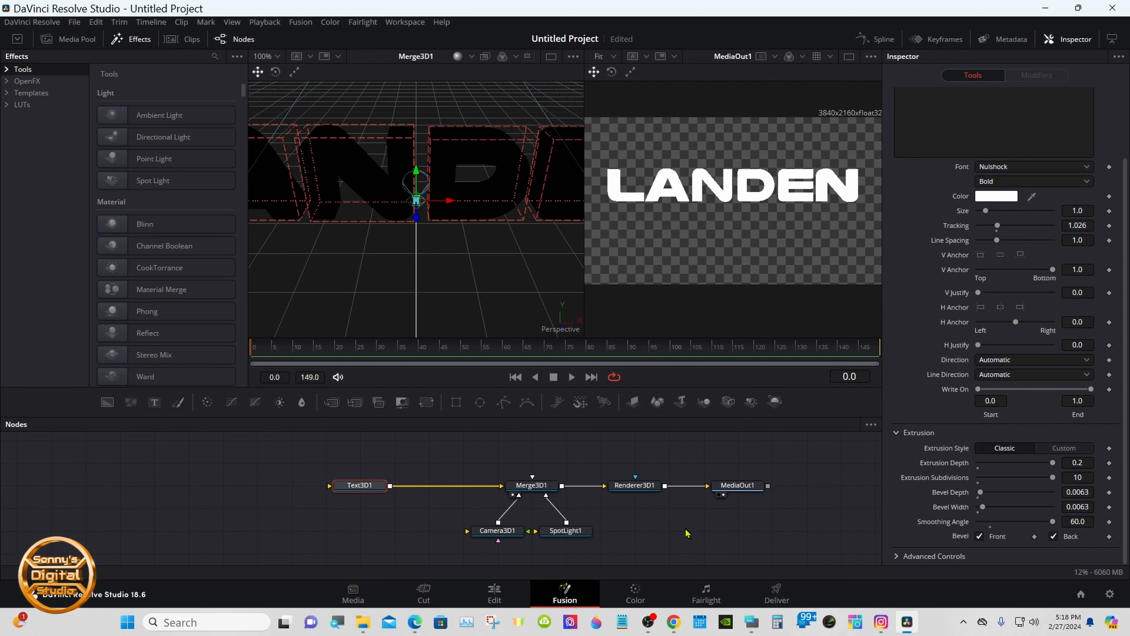
pyautogui.click(751, 622)
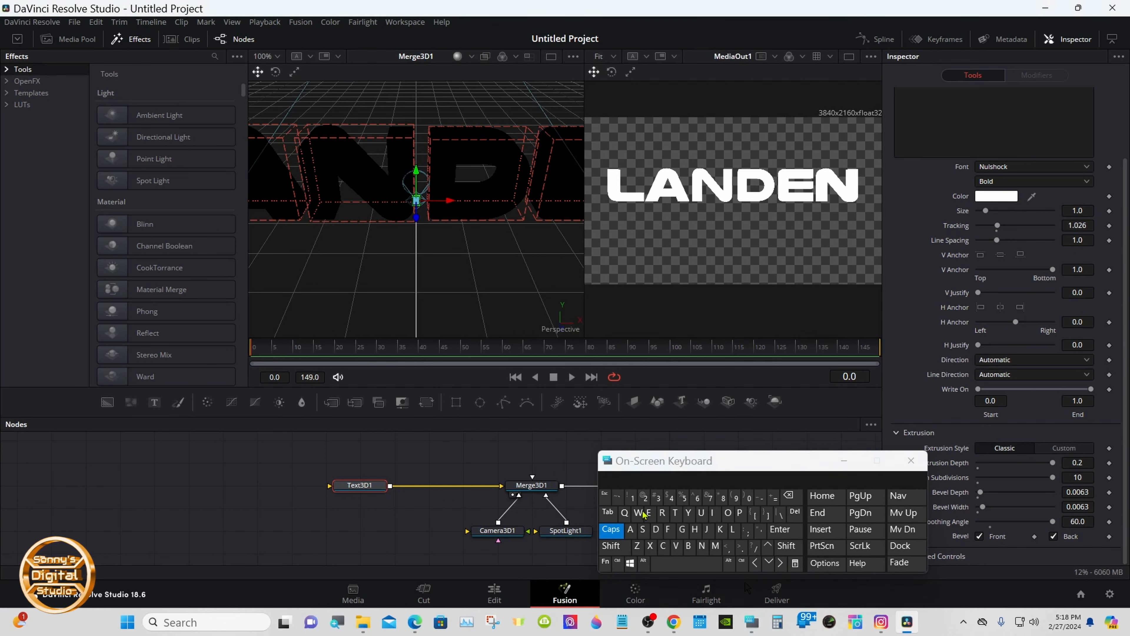
pyautogui.click(610, 547)
pyautogui.moveTo(495, 301); pyautogui.dragTo(278, 282)
pyautogui.click(611, 547)
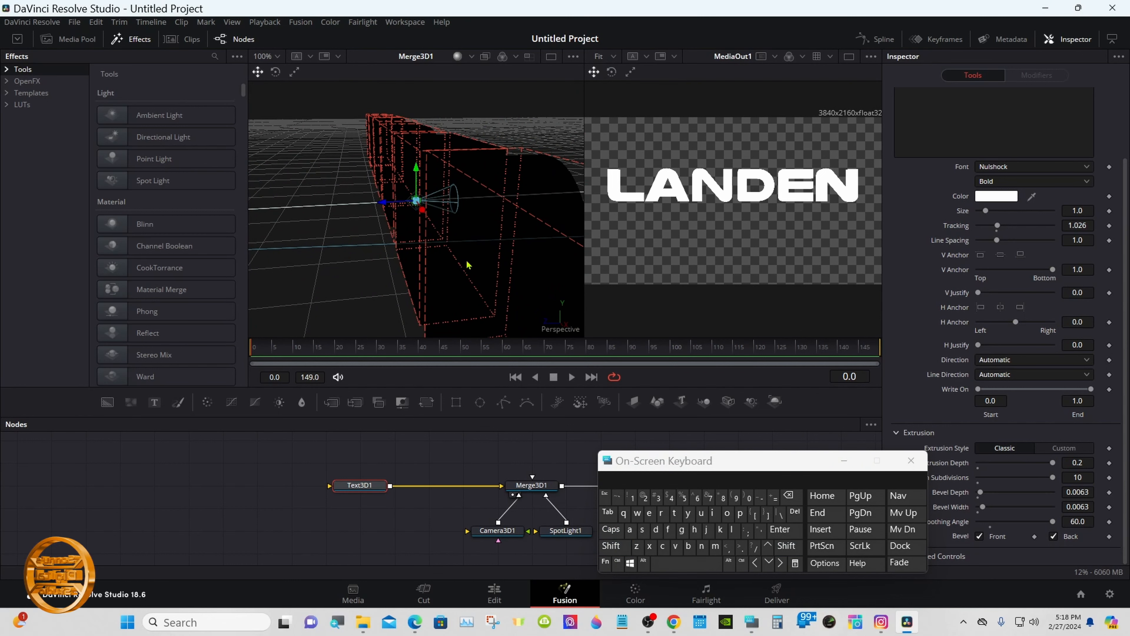
pyautogui.click(457, 56)
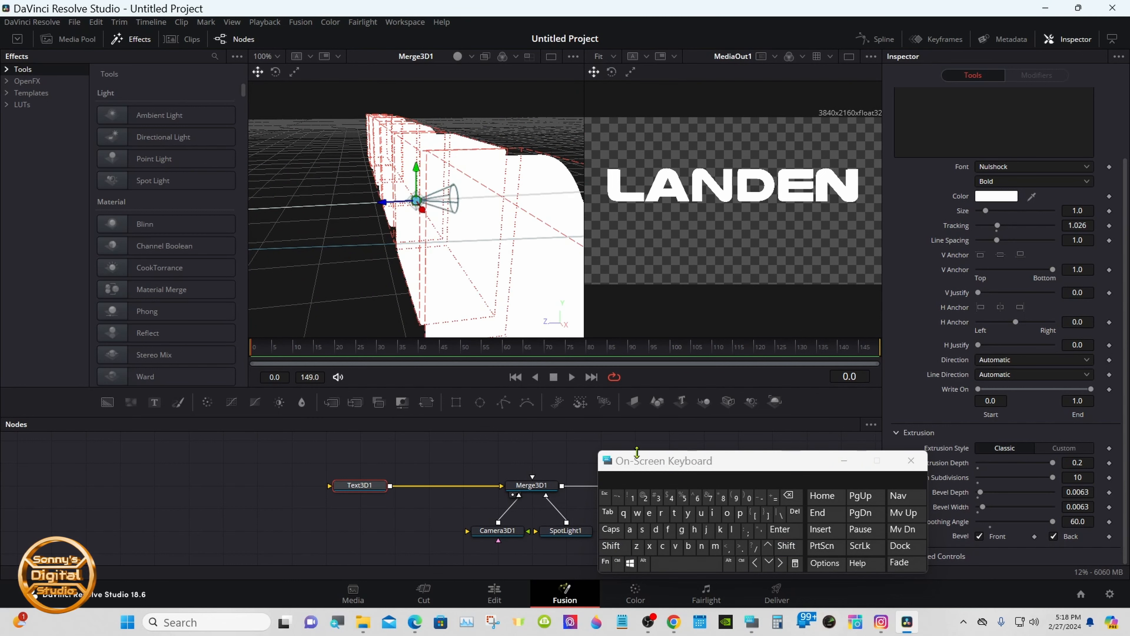
pyautogui.moveTo(645, 466); pyautogui.dragTo(699, 471)
pyautogui.click(665, 551)
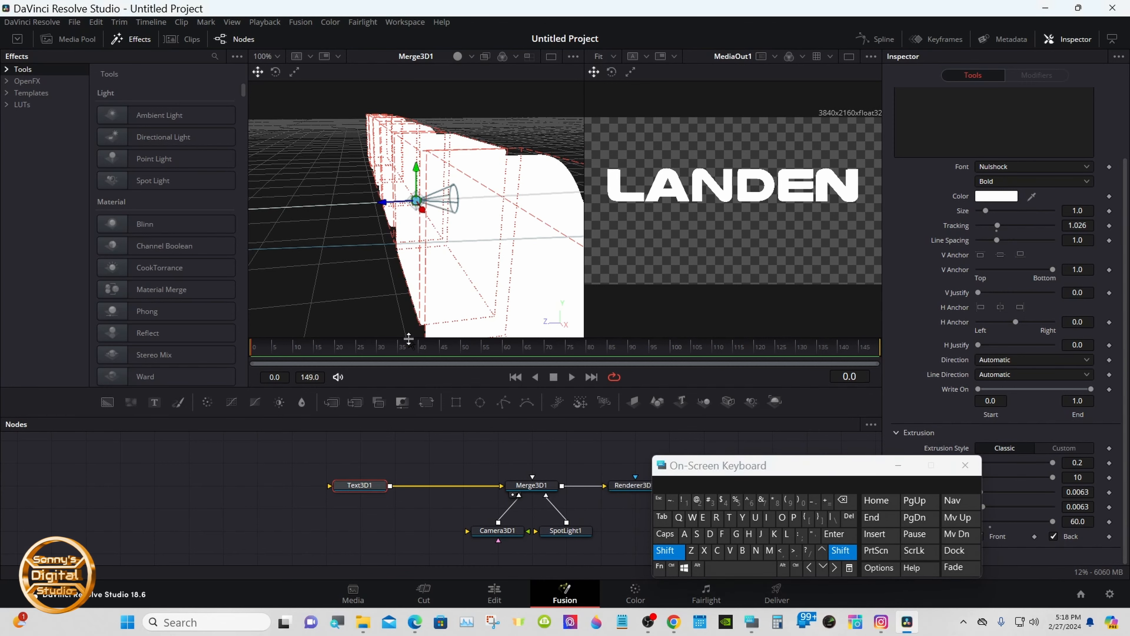
pyautogui.moveTo(409, 335); pyautogui.dragTo(534, 293)
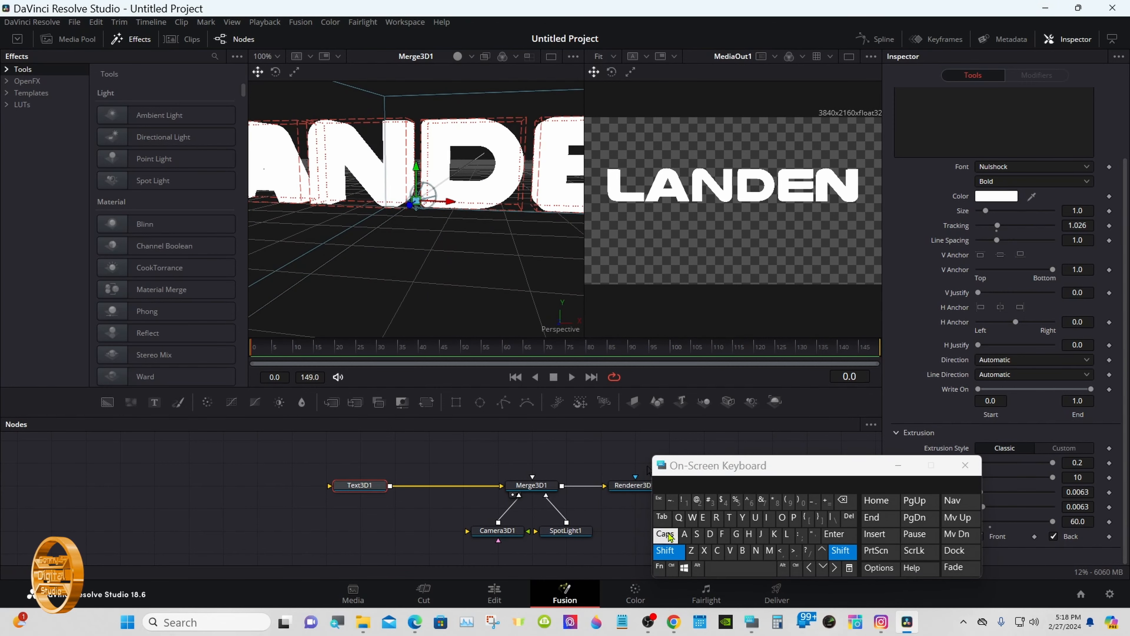
pyautogui.click(667, 551)
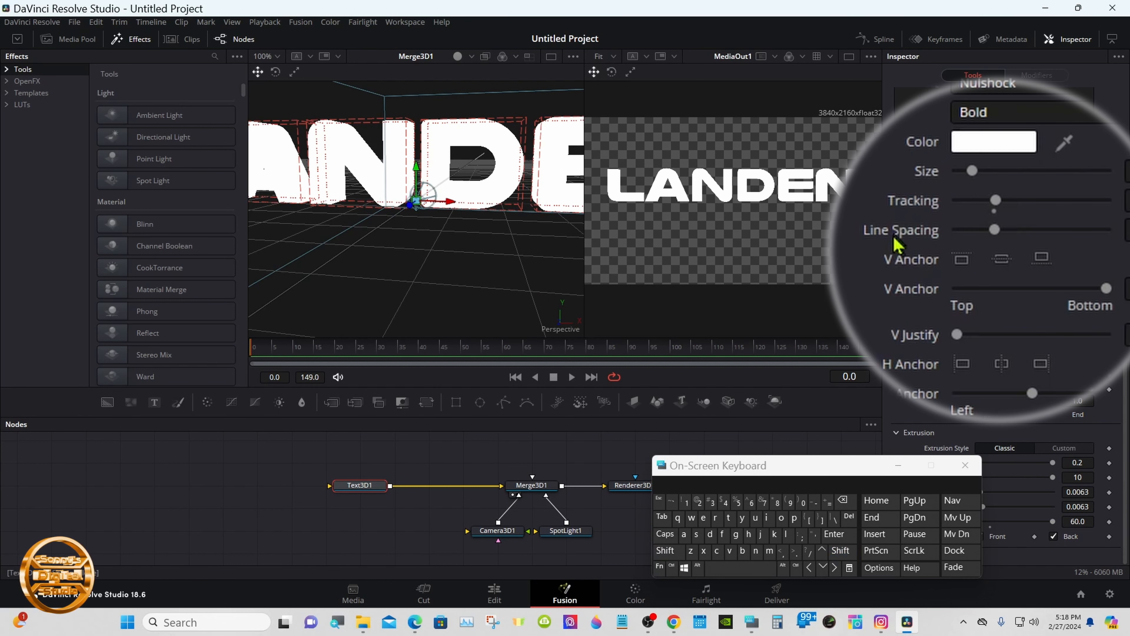
# - Set the 3D text's vertical anchor to center
pyautogui.click(997, 267)
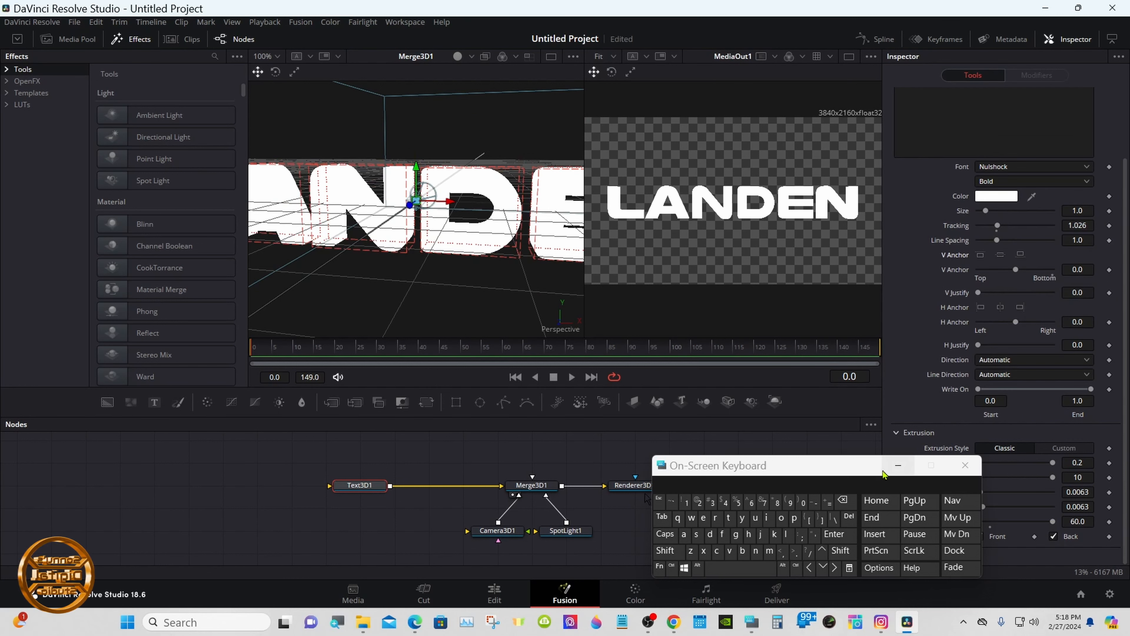
pyautogui.click(897, 465)
# - Switch Renderer3D1 to the Hardware Renderer and enable its lighting and shadows
pyautogui.click(637, 490)
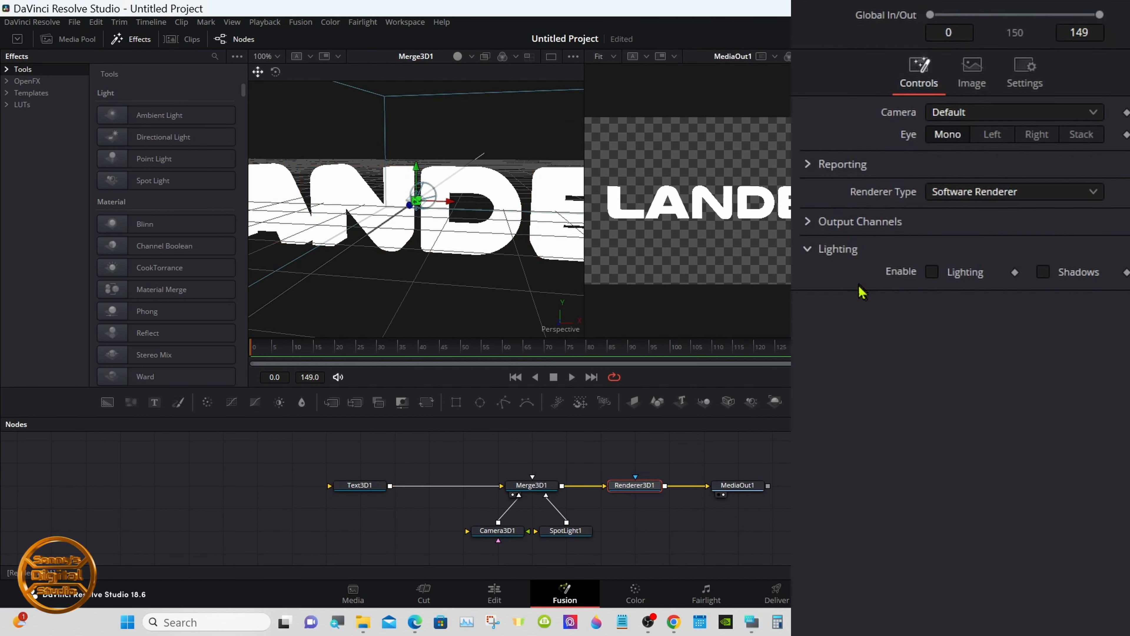
pyautogui.click(984, 202)
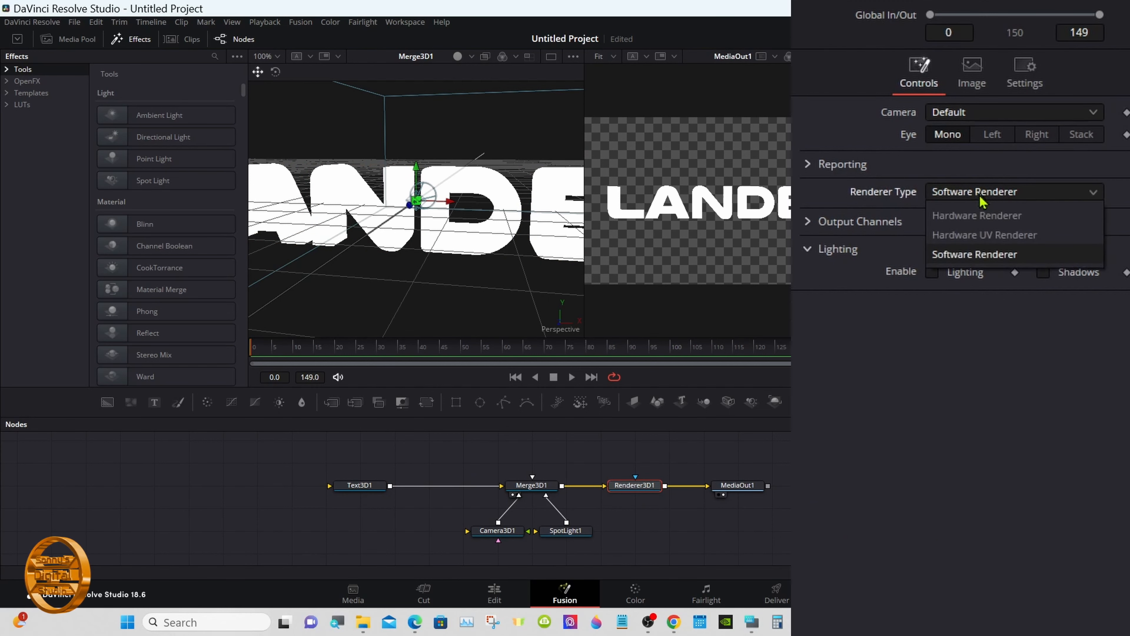
pyautogui.click(982, 216)
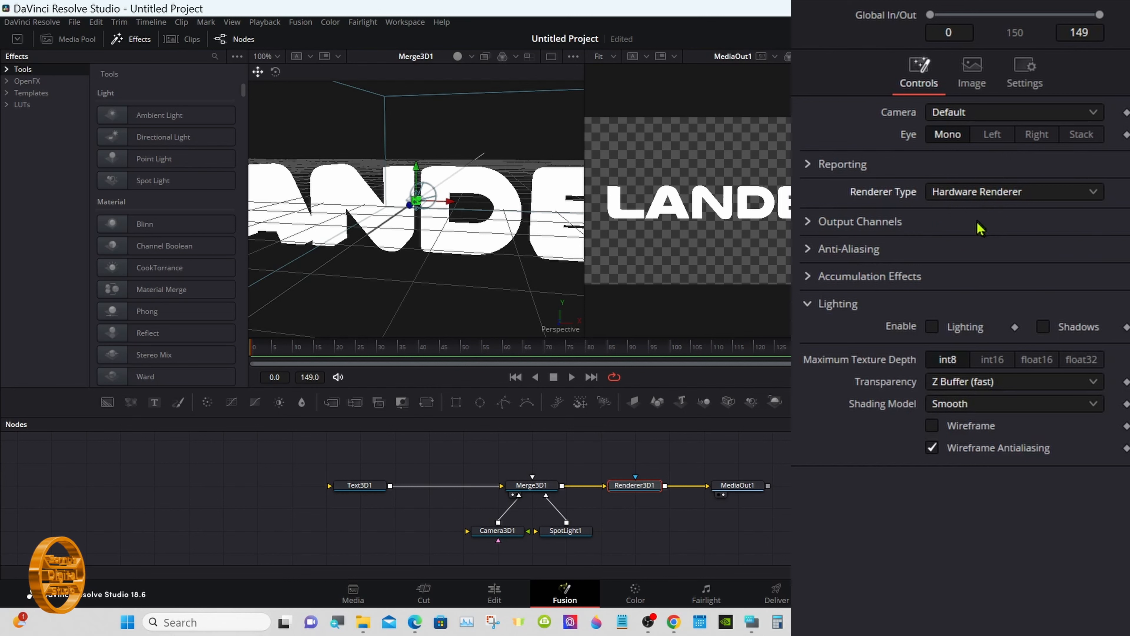
pyautogui.click(932, 328)
pyautogui.click(1043, 327)
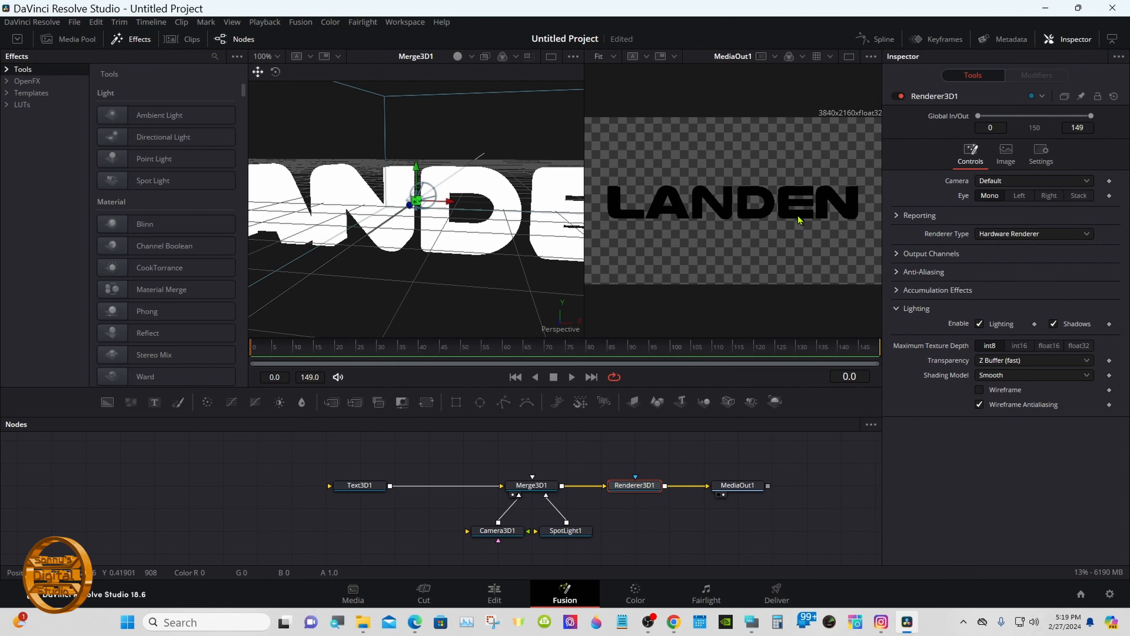
# - Enable Use Target for the SpotLight1 node and set its Z translation to 6.23
pyautogui.click(497, 530)
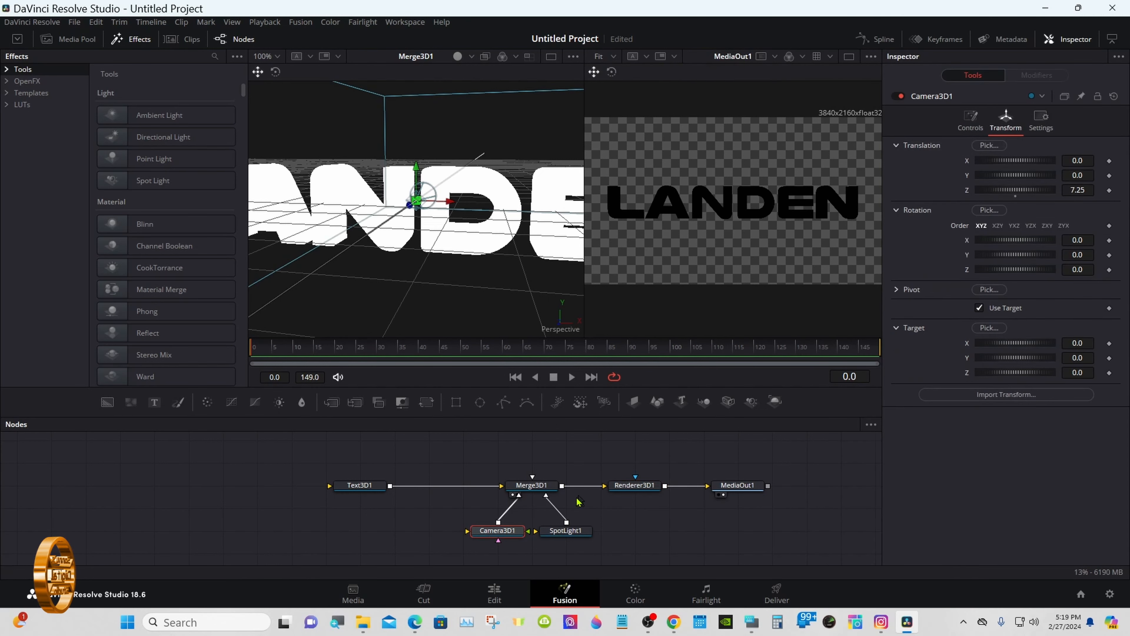
pyautogui.click(559, 534)
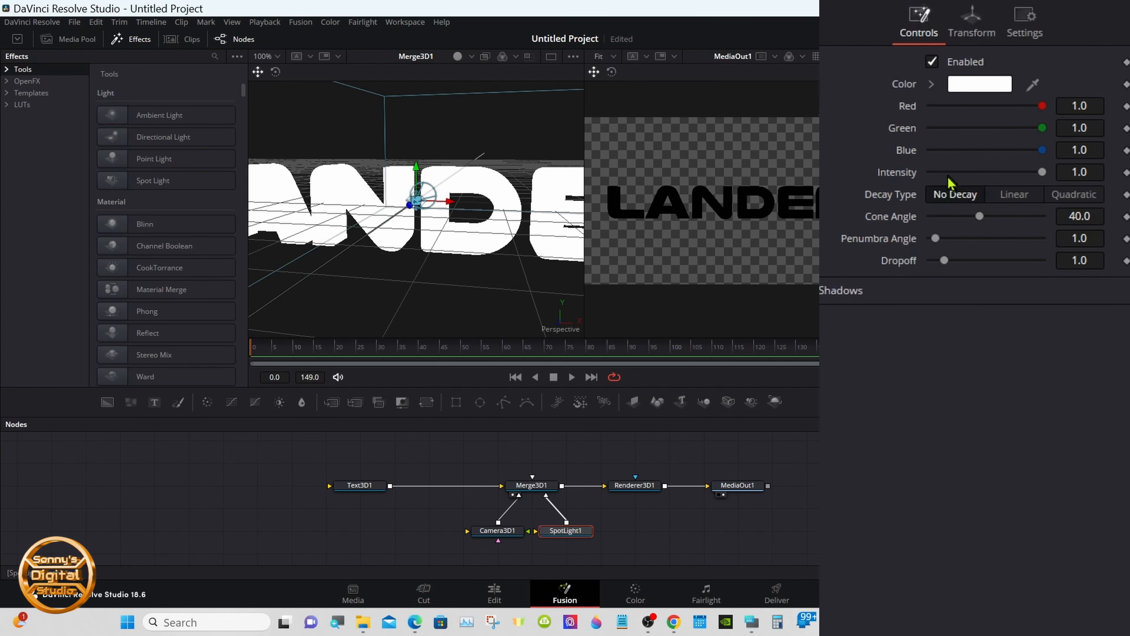
pyautogui.click(975, 31)
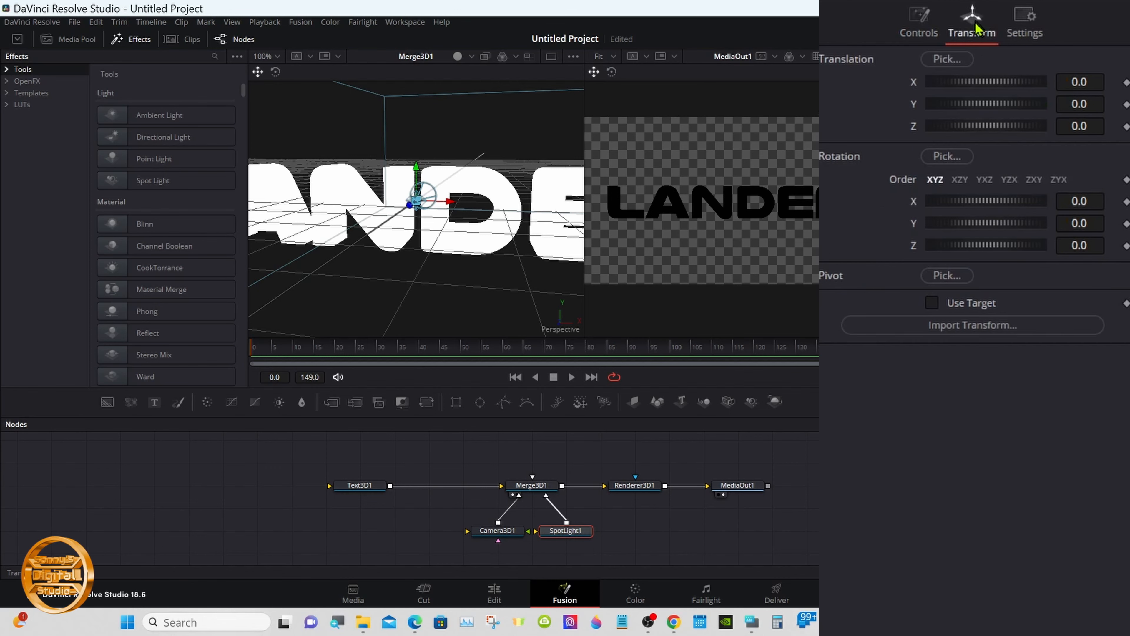
pyautogui.click(933, 304)
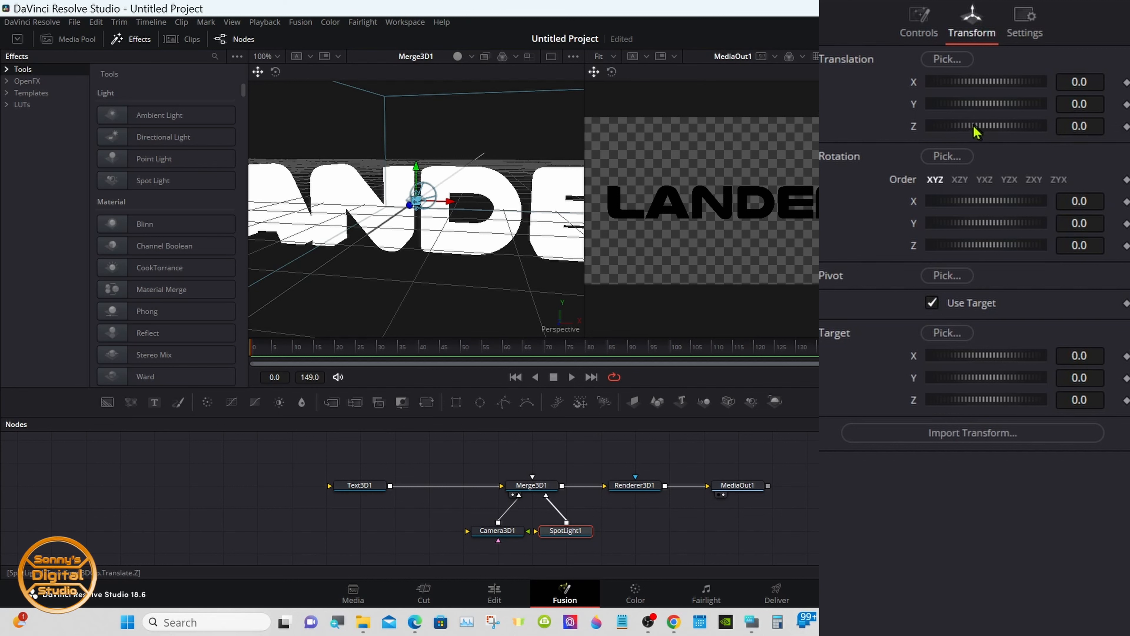
pyautogui.moveTo(974, 127); pyautogui.dragTo(978, 130)
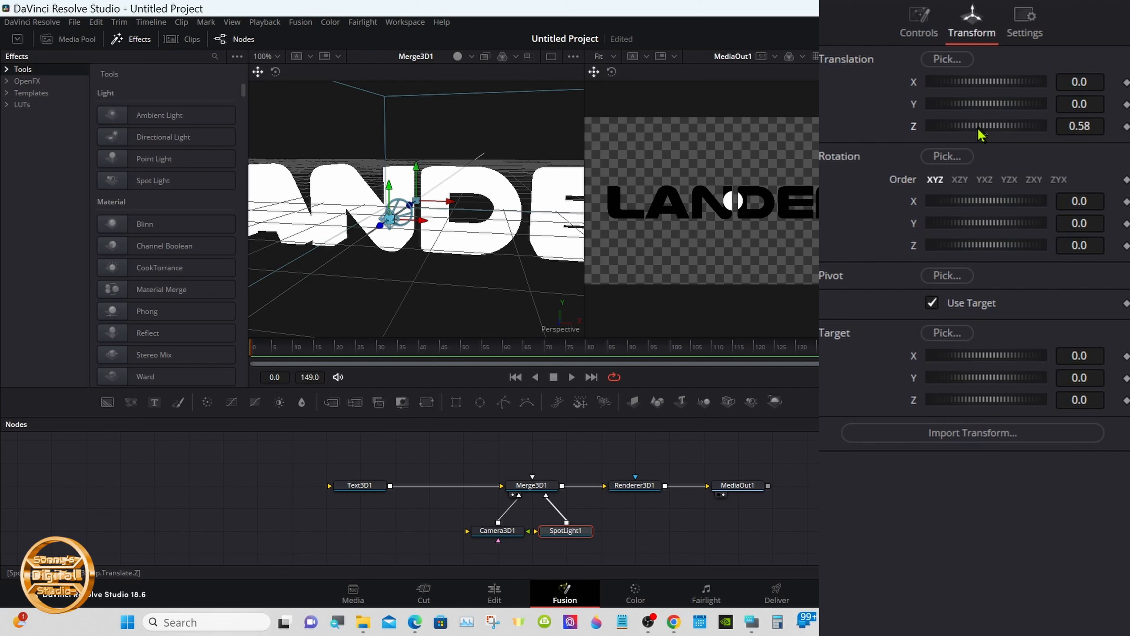
pyautogui.moveTo(979, 133); pyautogui.dragTo(997, 127)
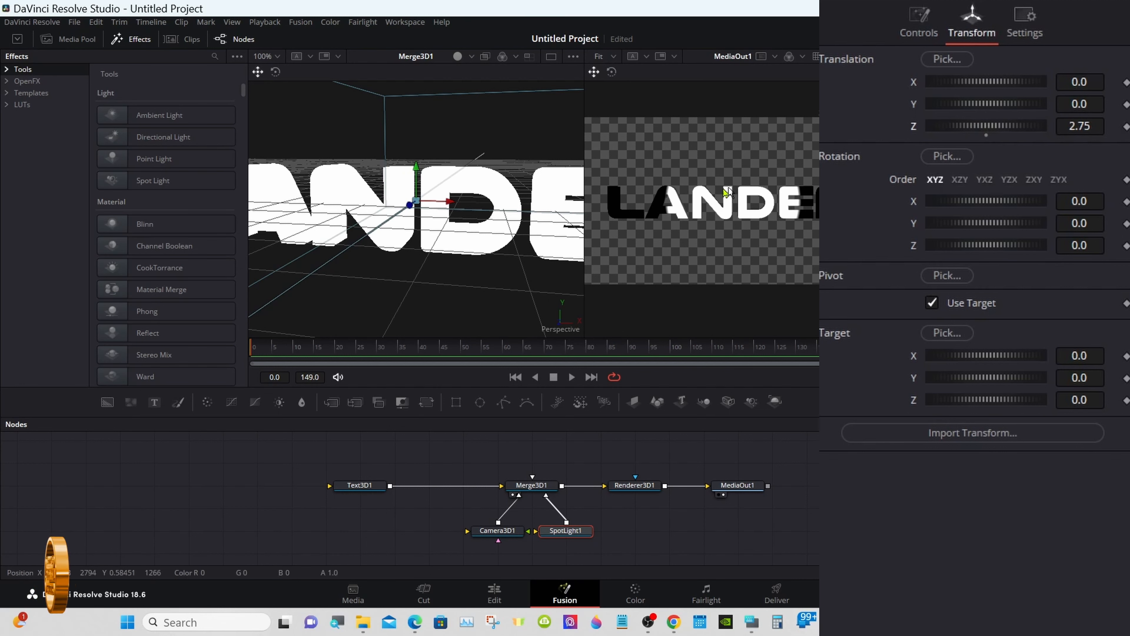
pyautogui.rightClick(509, 198)
pyautogui.moveTo(508, 199)
pyautogui.click(632, 200)
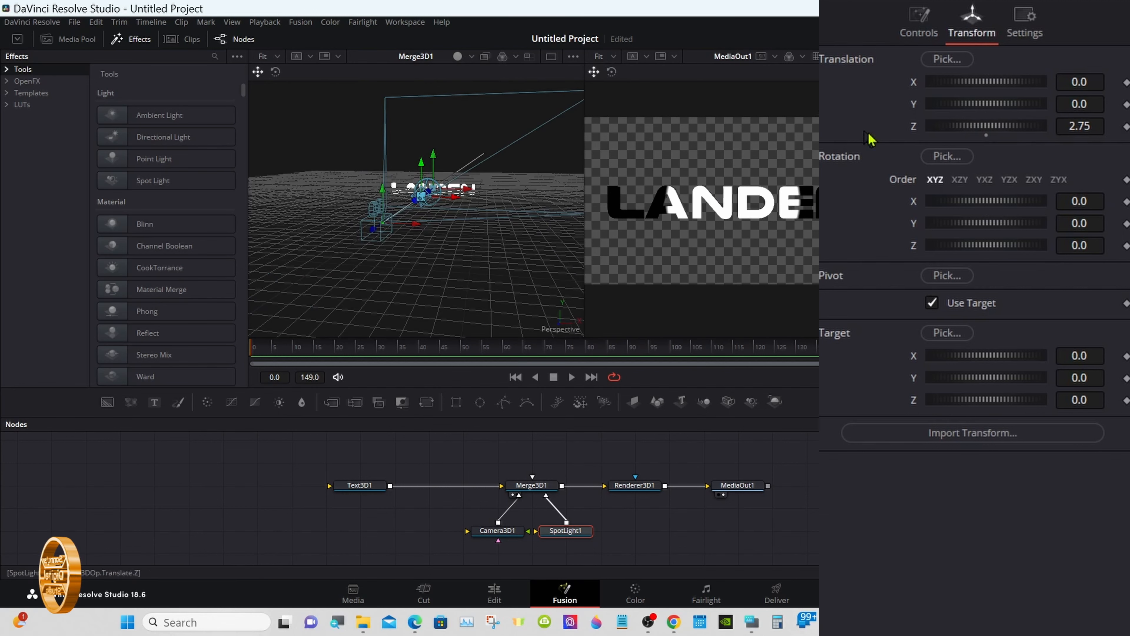
pyautogui.moveTo(984, 132); pyautogui.dragTo(1006, 127)
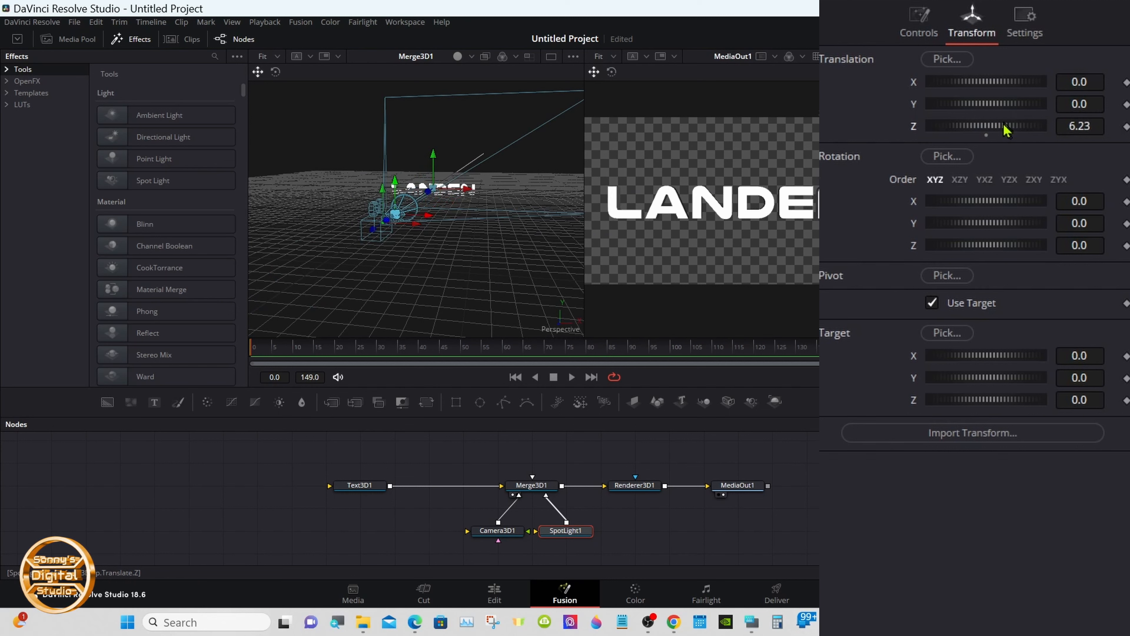
# - Set the spot light's Y translation to 1.797 and its cone angle to 90
pyautogui.moveTo(994, 105); pyautogui.dragTo(1048, 99)
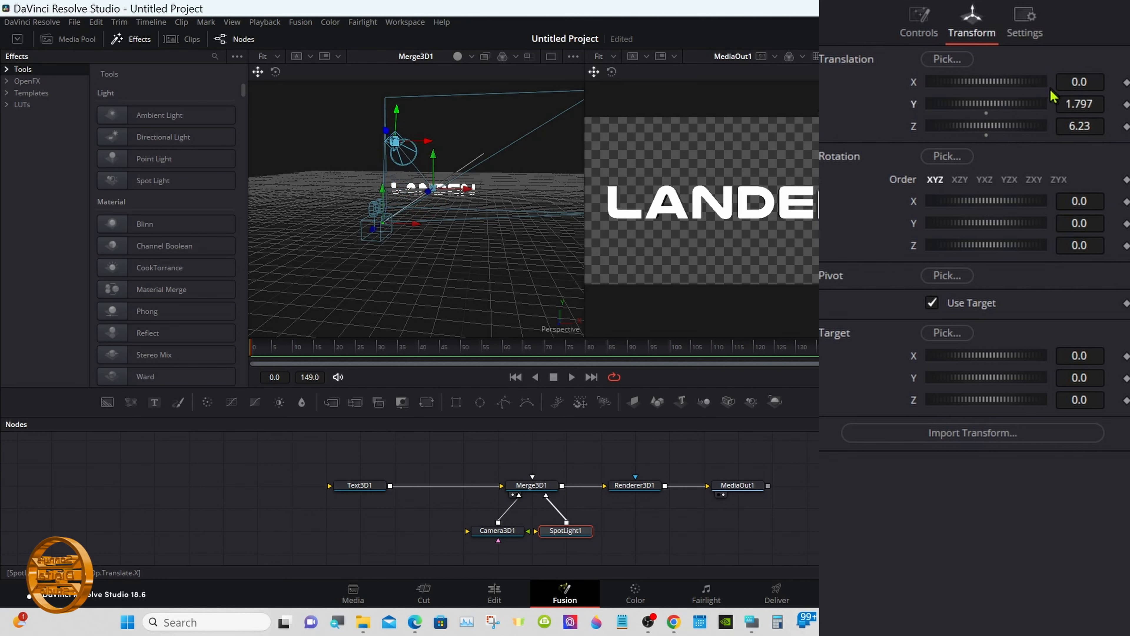
pyautogui.click(926, 34)
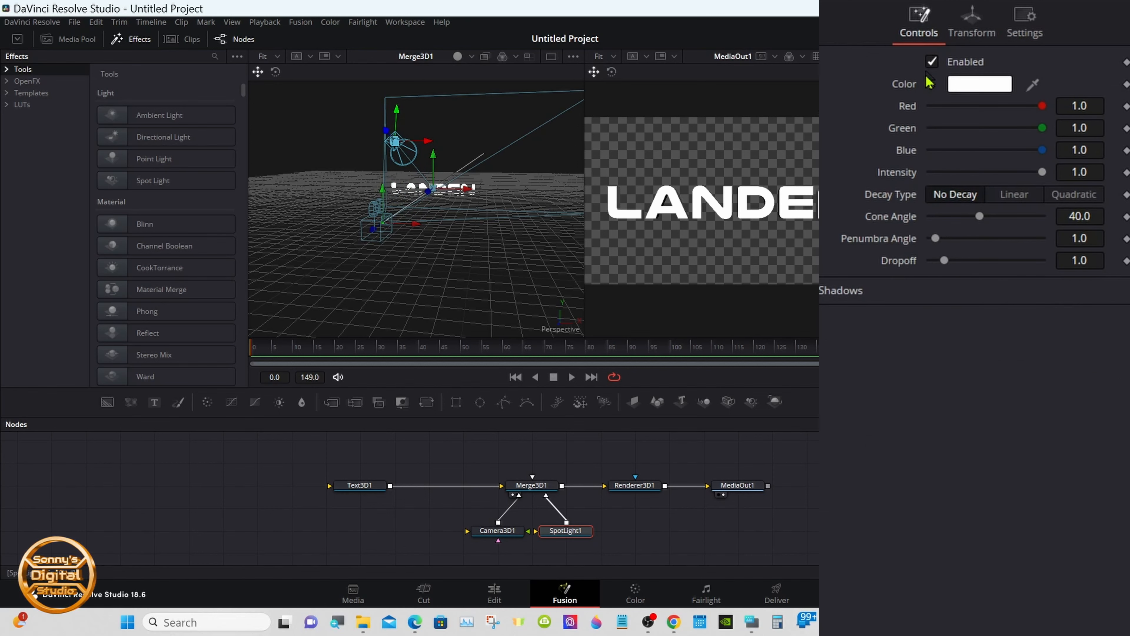
pyautogui.moveTo(971, 217); pyautogui.dragTo(1086, 218)
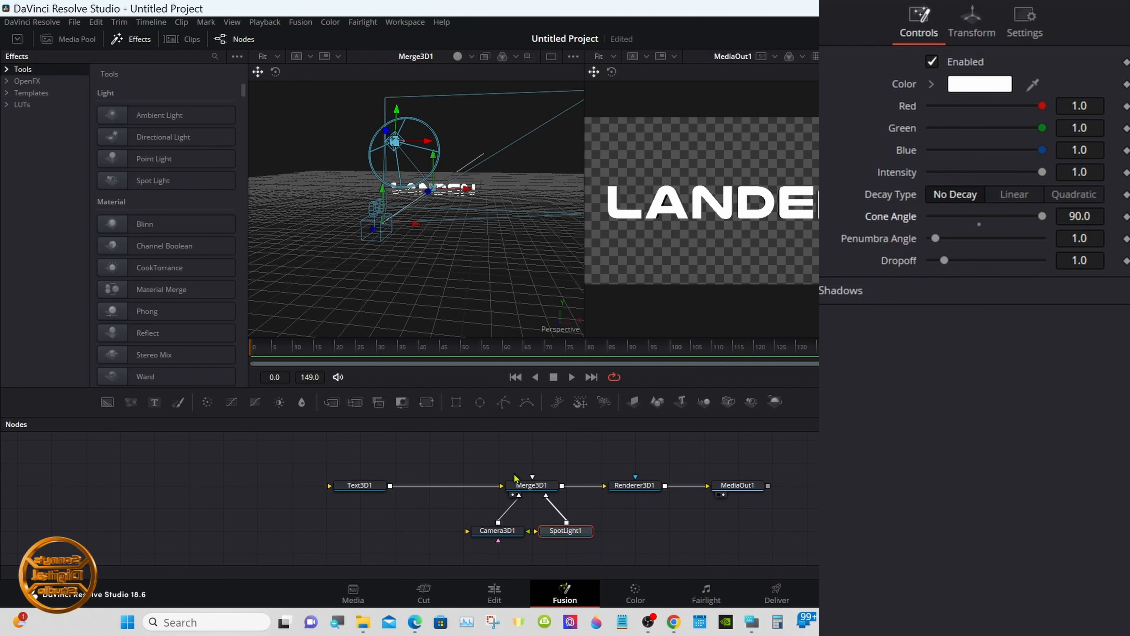
# - Rotate the Text3D1 node about the Y axis to 41.7 degrees
pyautogui.click(374, 488)
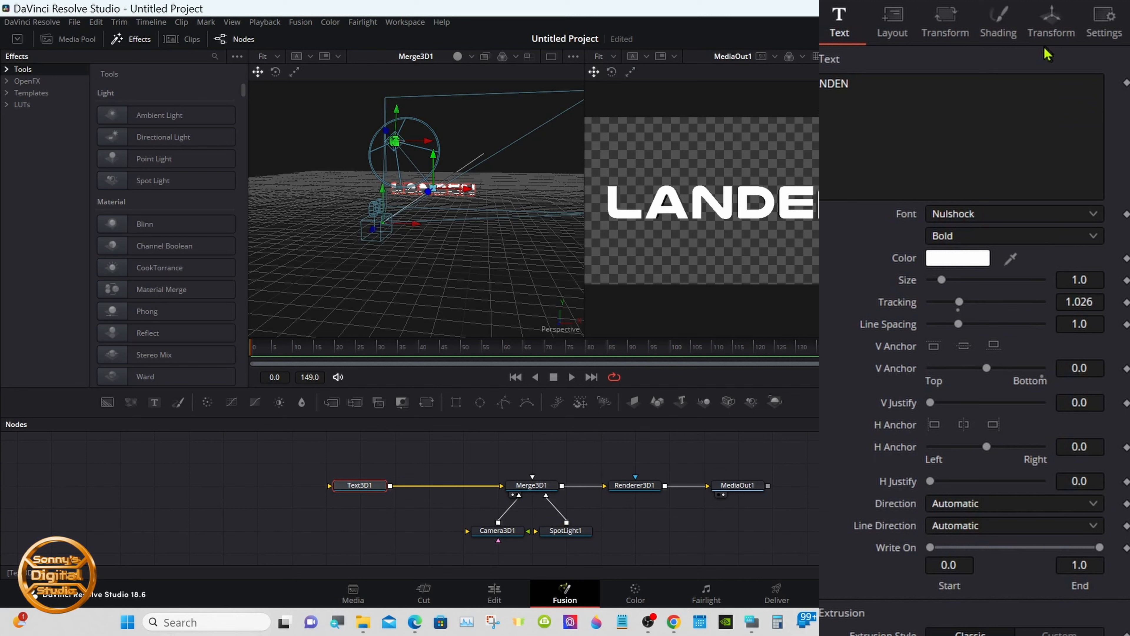
pyautogui.click(1046, 36)
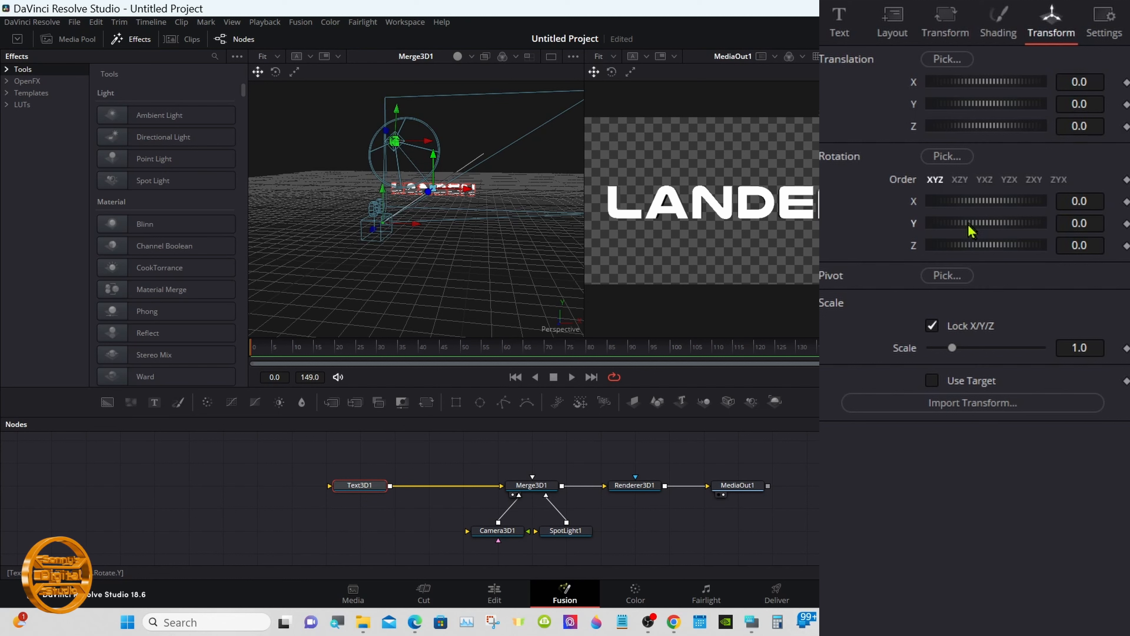
pyautogui.moveTo(972, 230); pyautogui.dragTo(986, 229)
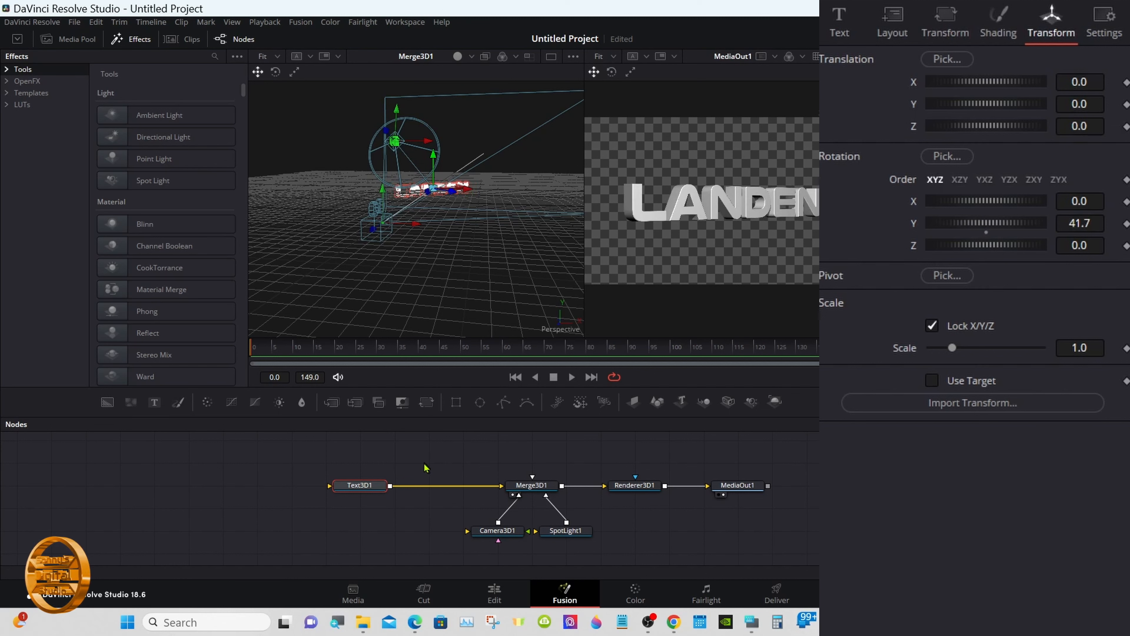
pyautogui.click(304, 475)
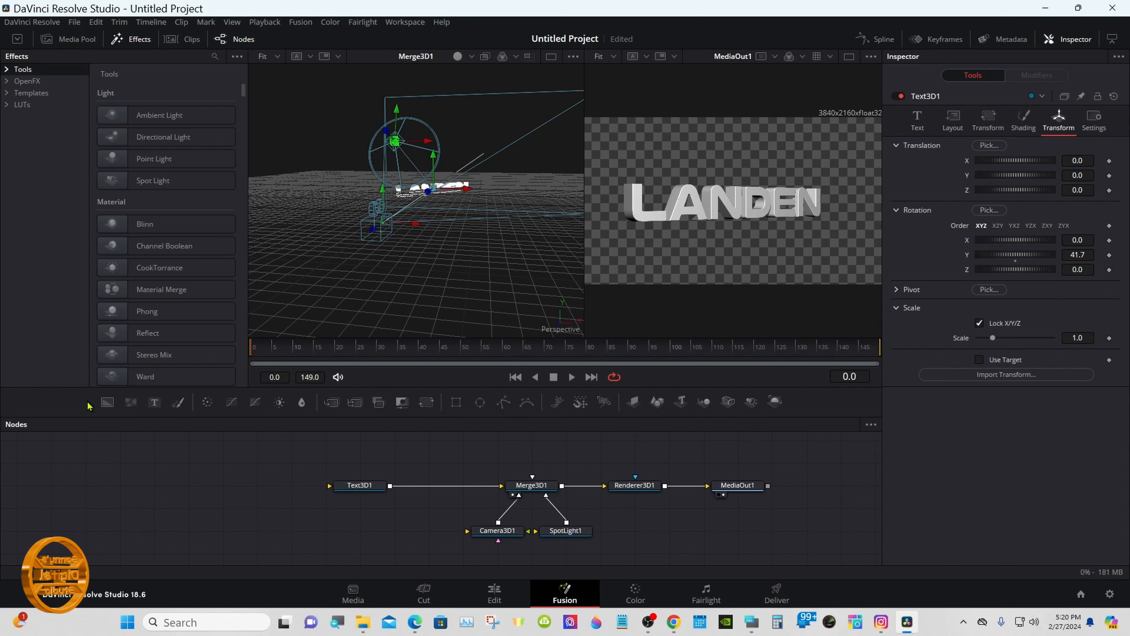
# - Add a Background node beside the Text3D1 node and rename it Face
pyautogui.moveTo(107, 402); pyautogui.dragTo(205, 490)
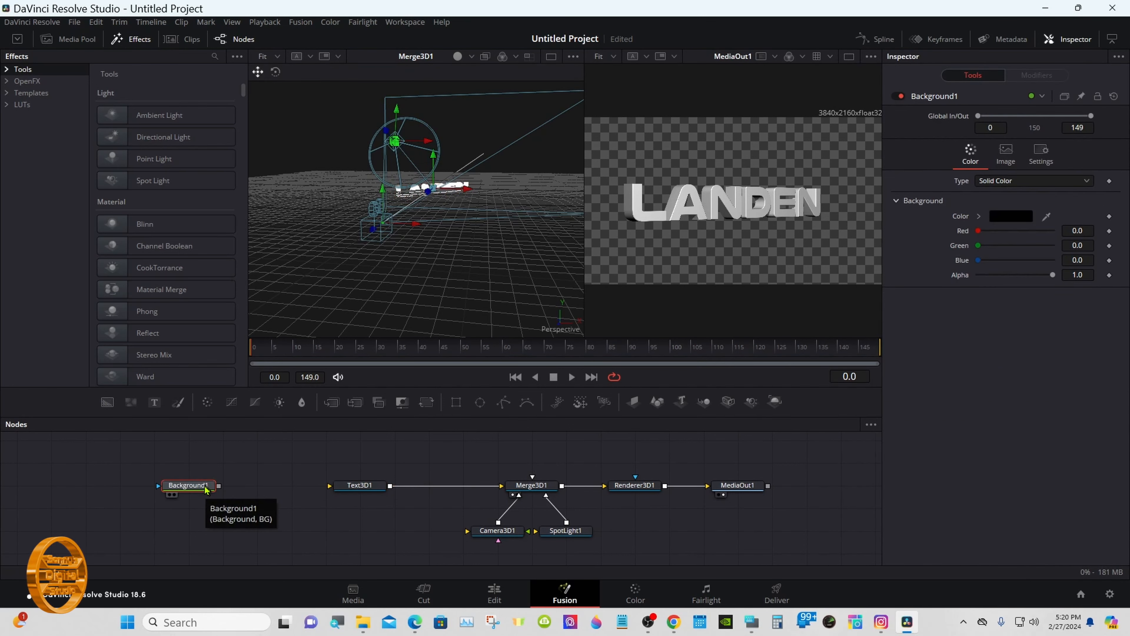
pyautogui.click(751, 622)
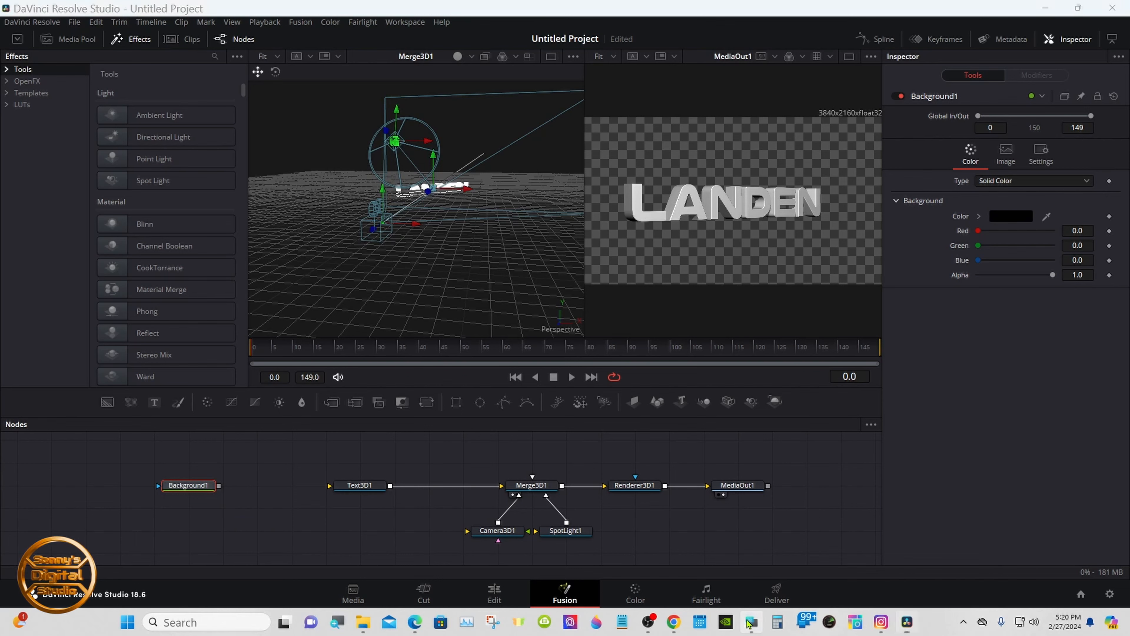
pyautogui.moveTo(735, 468); pyautogui.dragTo(674, 466)
pyautogui.rightClick(176, 490)
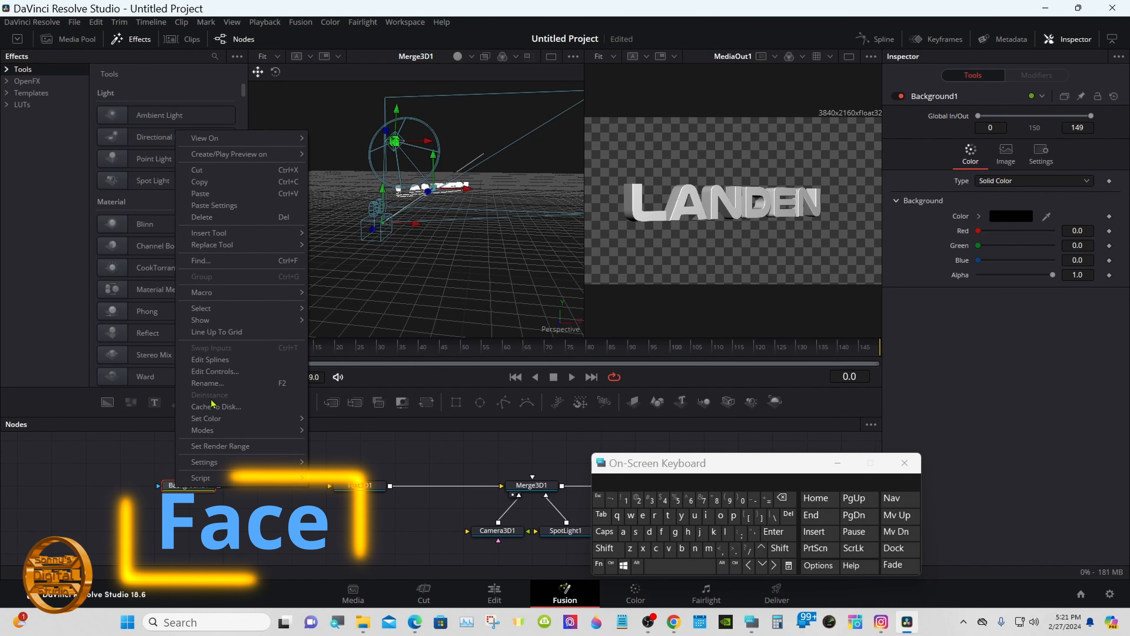
pyautogui.click(209, 383)
pyautogui.write('Face')
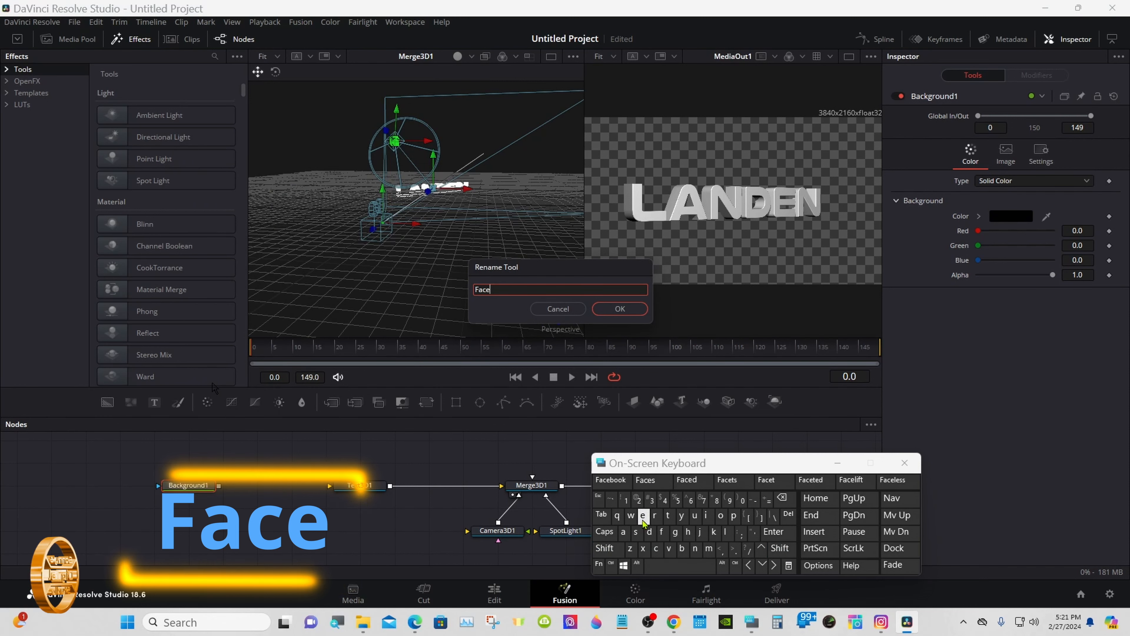
pyautogui.click(619, 309)
pyautogui.moveTo(621, 470); pyautogui.dragTo(680, 471)
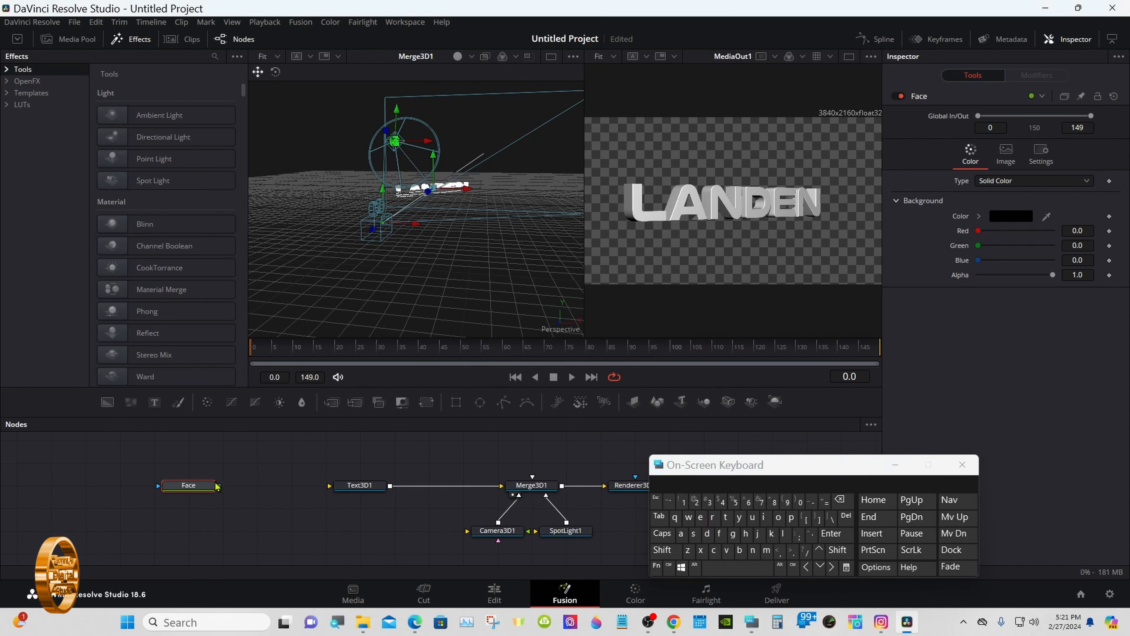
# - Try to connect the Face node's output to the Text3D1 node's scene input
pyautogui.moveTo(223, 486); pyautogui.dragTo(336, 489)
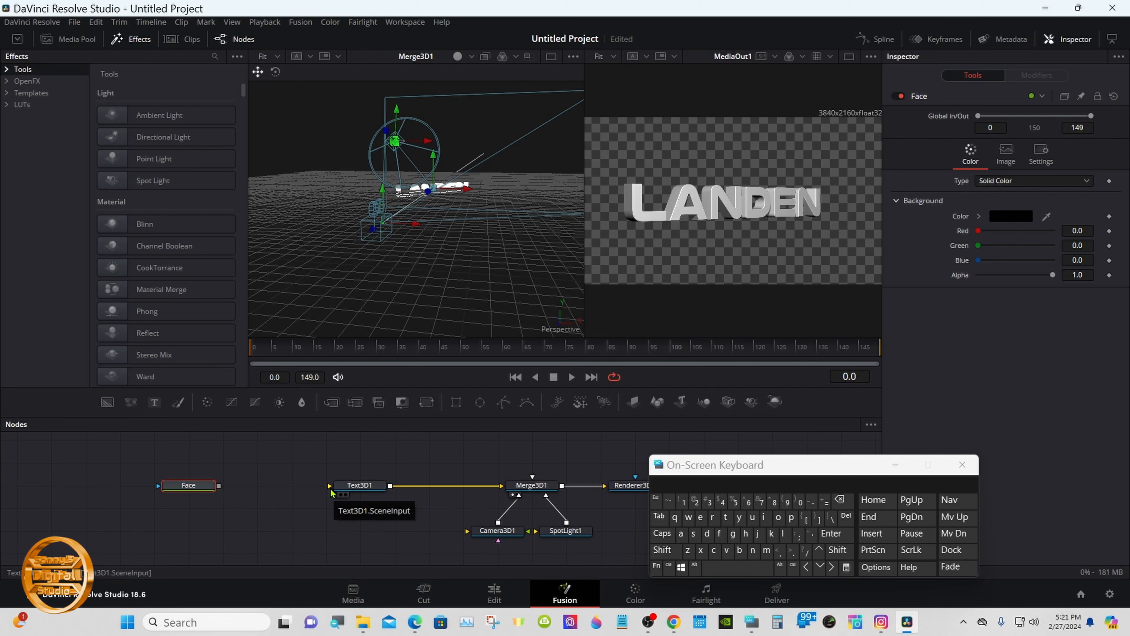
pyautogui.click(962, 464)
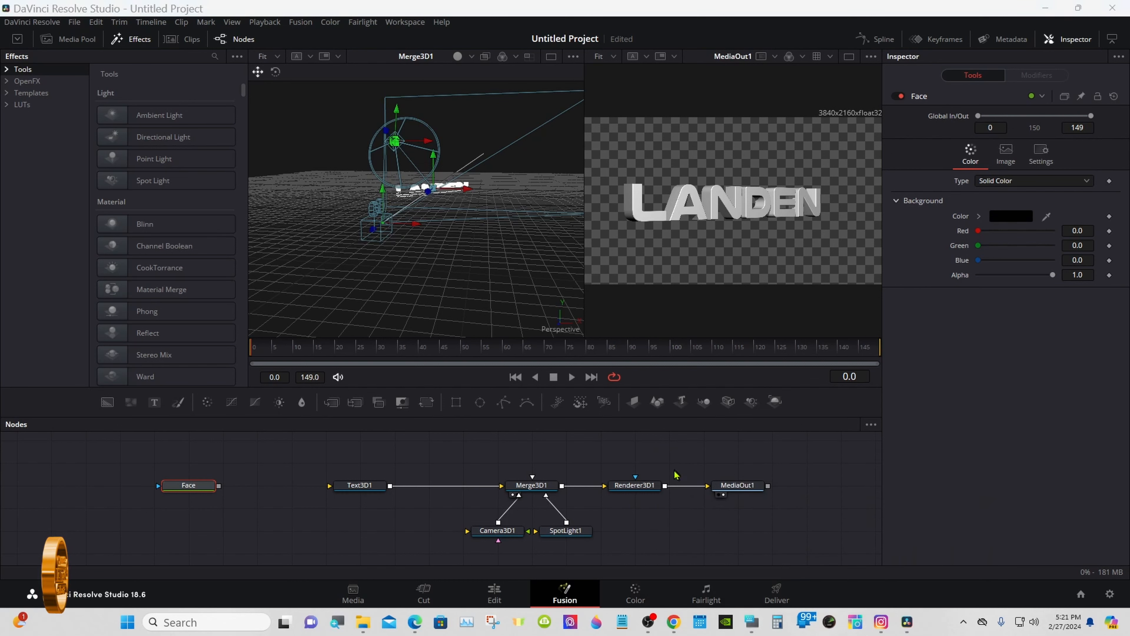
pyautogui.moveTo(219, 485); pyautogui.dragTo(337, 489)
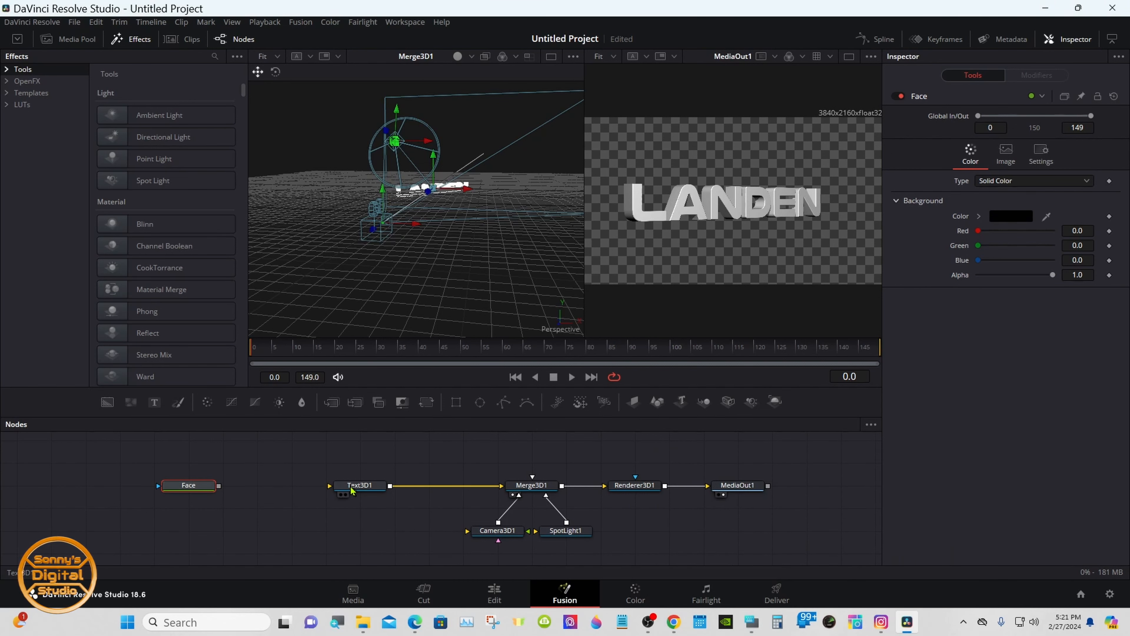
# - Set the Text3D1 material type to Image and connect the Face node's output to its material input
pyautogui.click(351, 490)
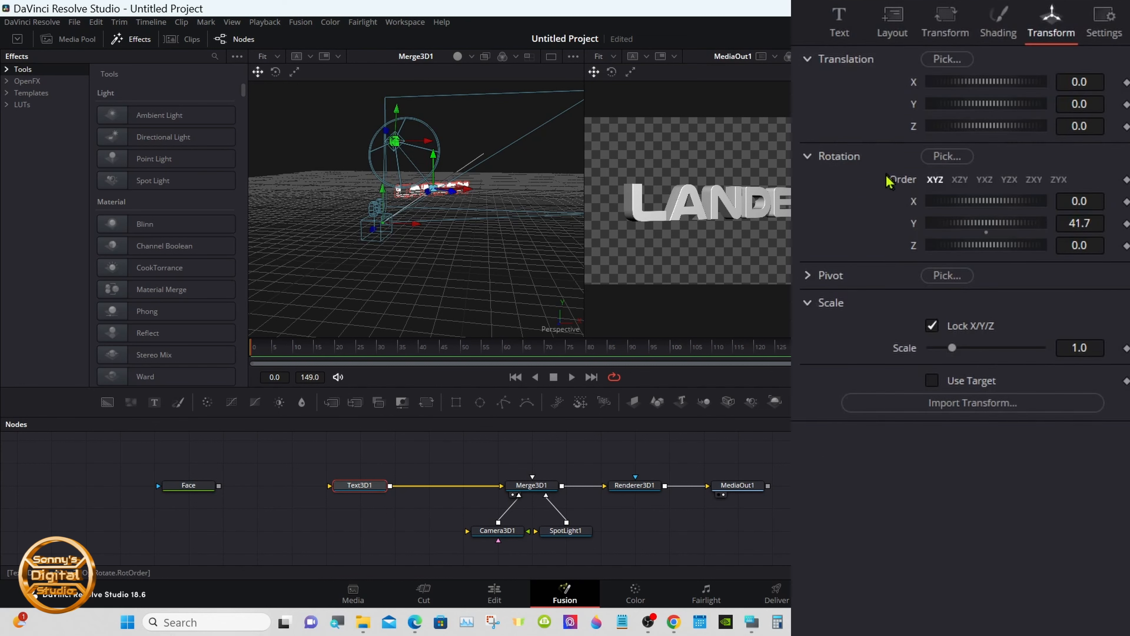
pyautogui.click(996, 31)
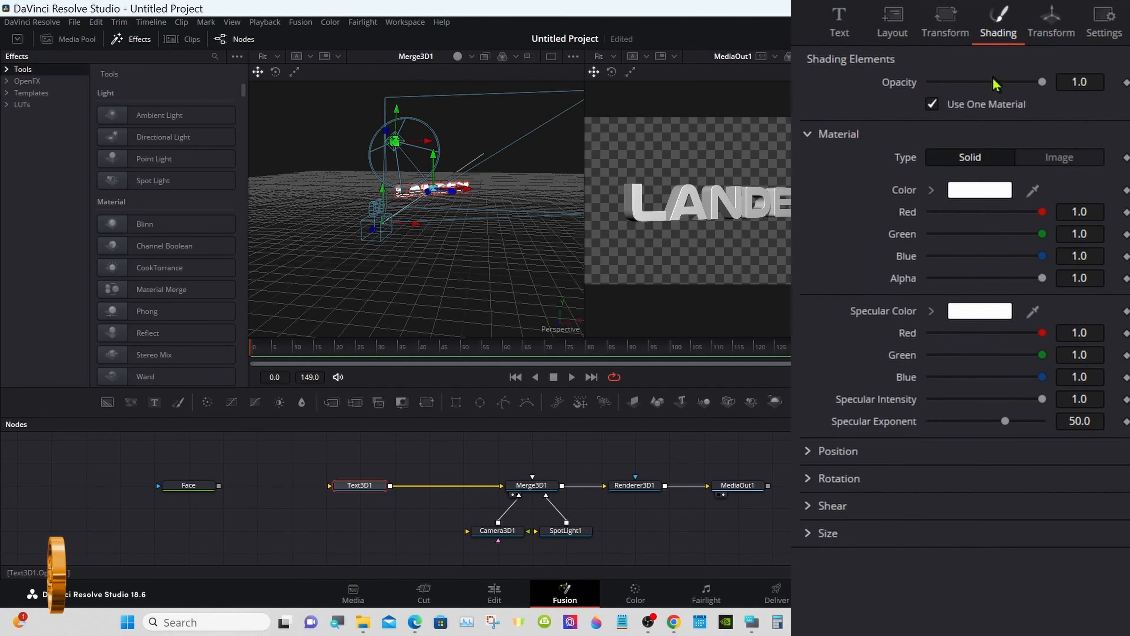
pyautogui.click(1055, 160)
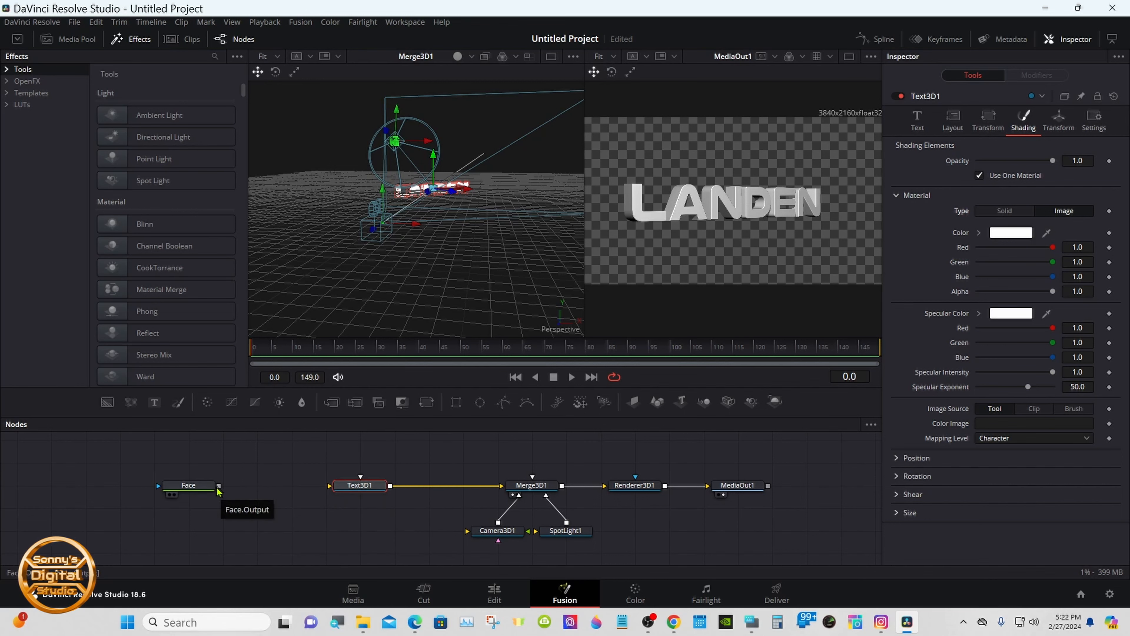
pyautogui.moveTo(218, 488); pyautogui.dragTo(363, 483)
# - Change the Face background's type to Gradient and show only the MediaOut1 viewer
pyautogui.click(205, 490)
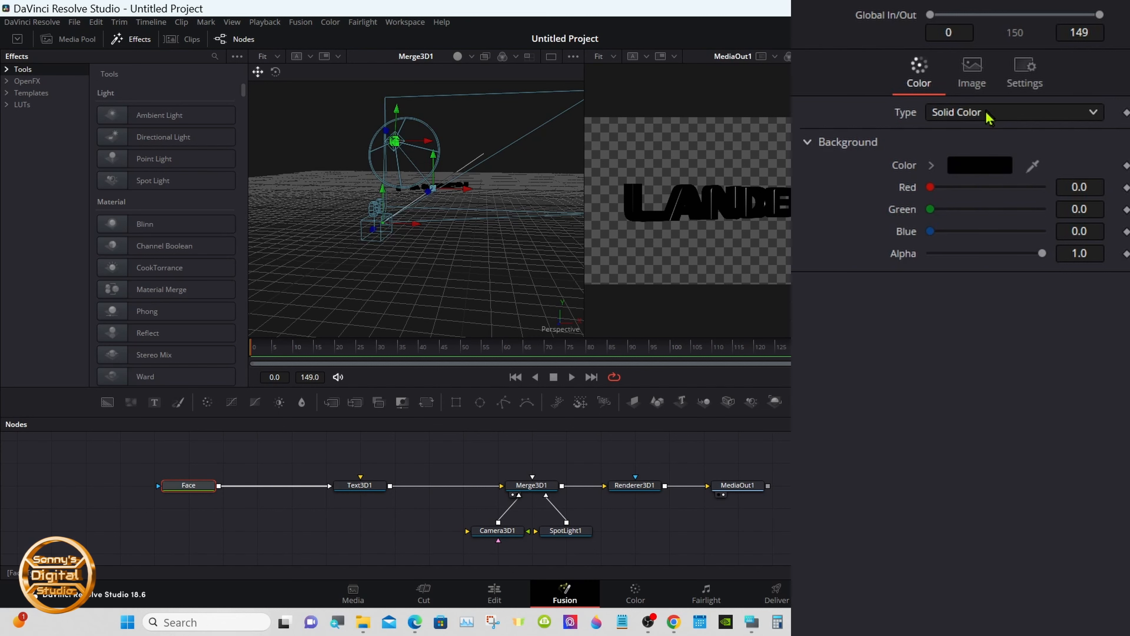
pyautogui.click(988, 117)
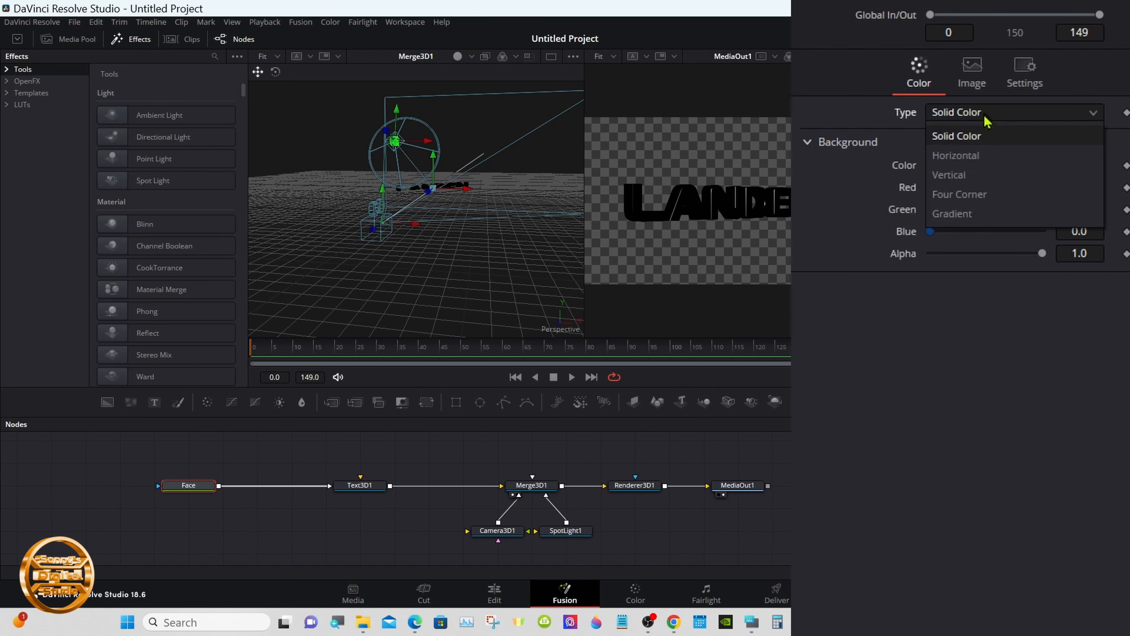
pyautogui.click(975, 212)
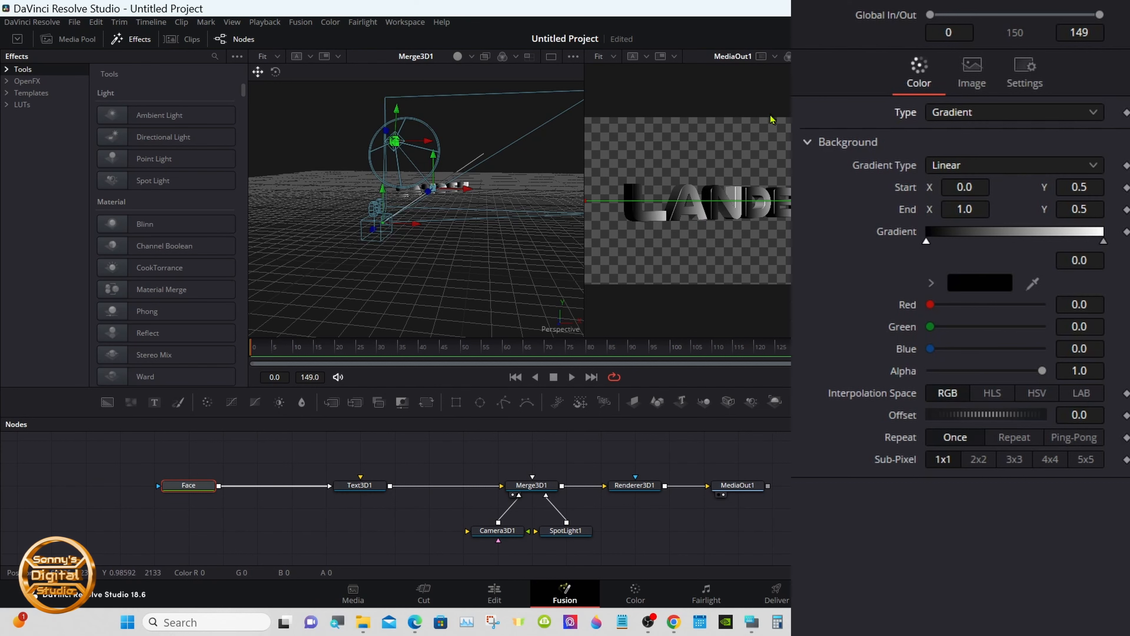
pyautogui.click(847, 57)
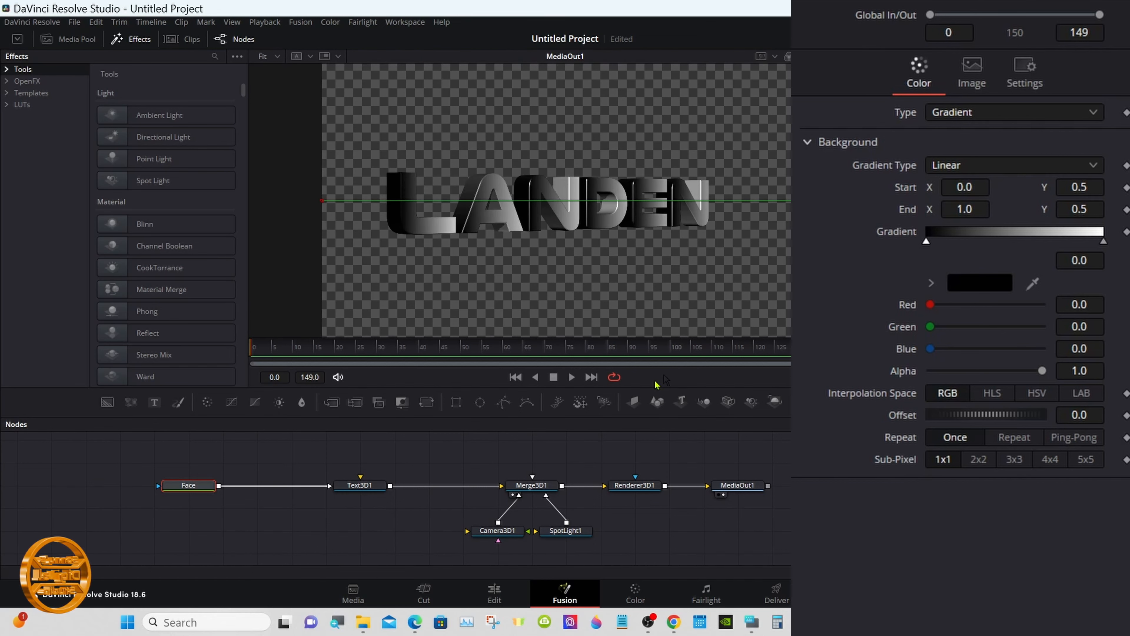
# - Set the Text3D1 material's mapping level to Word
pyautogui.click(377, 485)
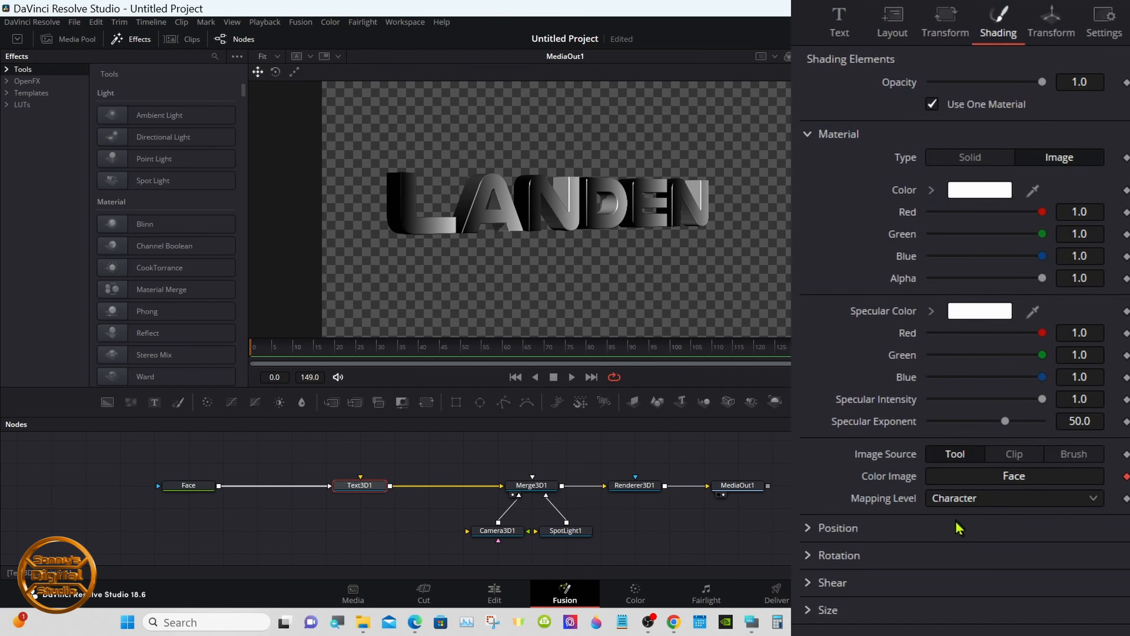
pyautogui.click(999, 508)
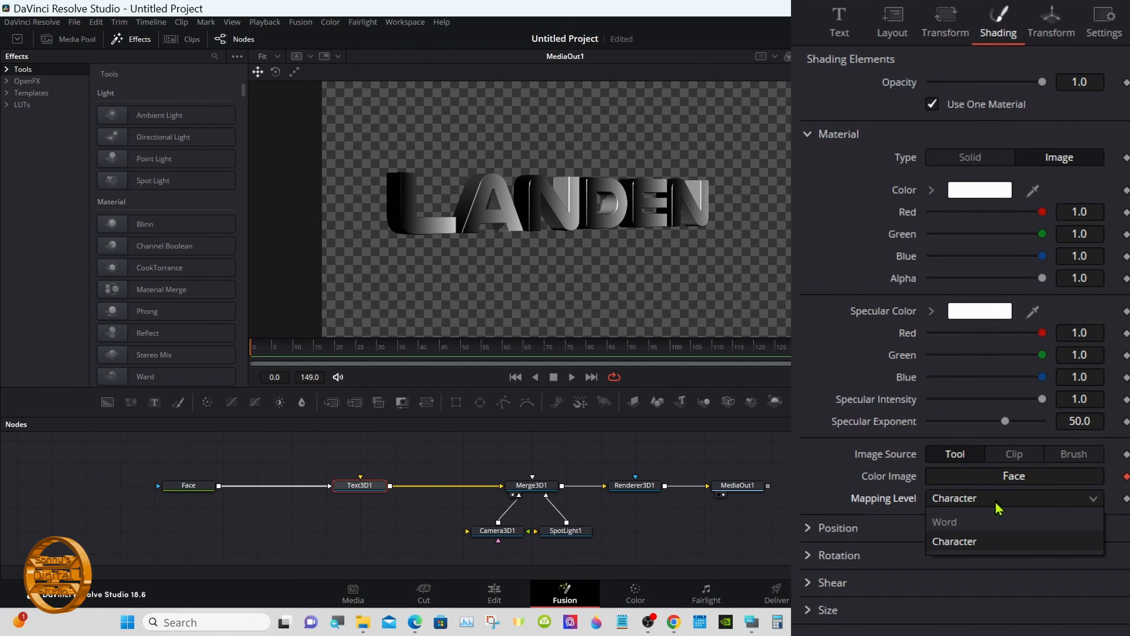
pyautogui.click(995, 523)
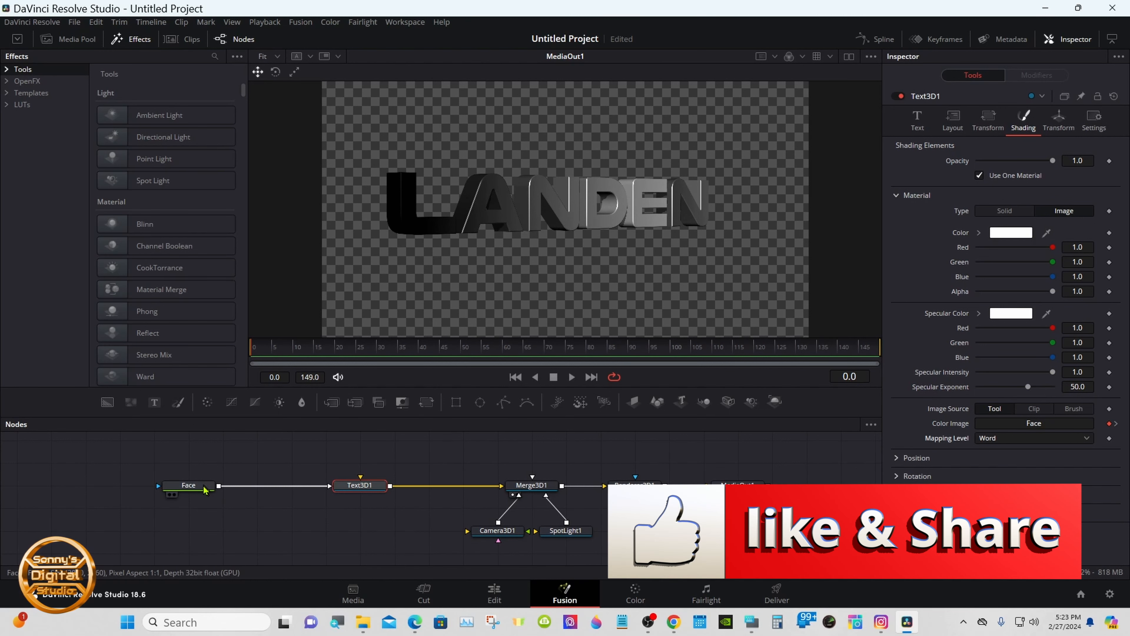
# - Set the start colour of the Face node's gradient to pure red (saturation 1.0, value 1.0)
pyautogui.click(171, 486)
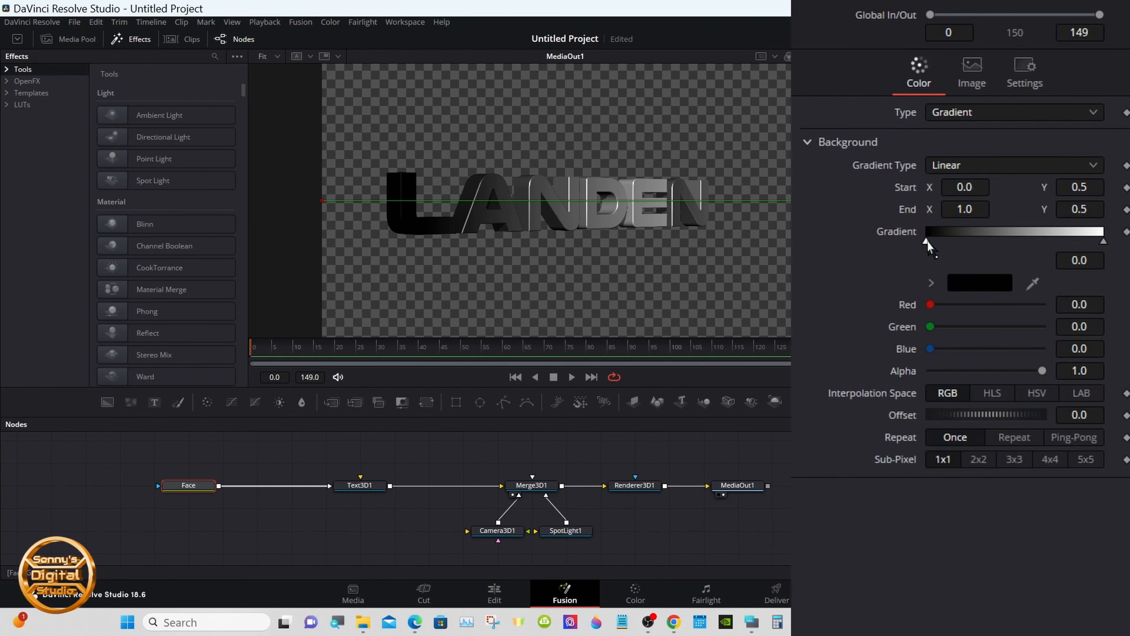
pyautogui.click(930, 284)
pyautogui.moveTo(1040, 304); pyautogui.dragTo(1073, 297)
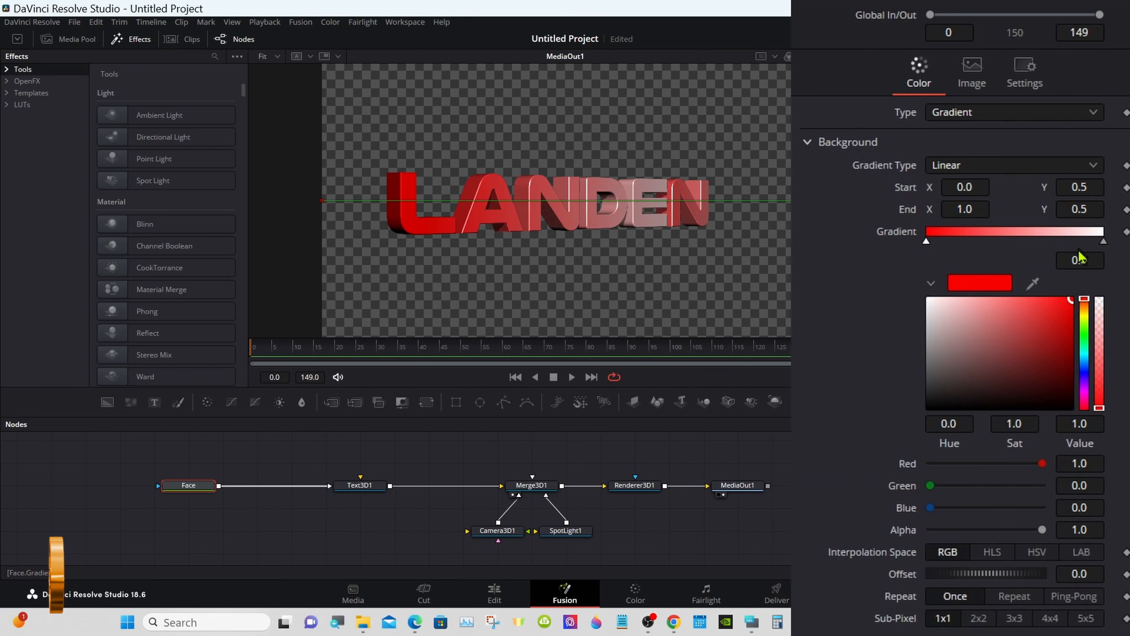
# - Set the end colour of the Face node's gradient to blue with hue 0.648, saturation 1.0 and value 0.969
pyautogui.click(1103, 242)
pyautogui.moveTo(1083, 294); pyautogui.dragTo(1084, 369)
pyautogui.click(1069, 308)
pyautogui.moveTo(1071, 311); pyautogui.dragTo(1074, 299)
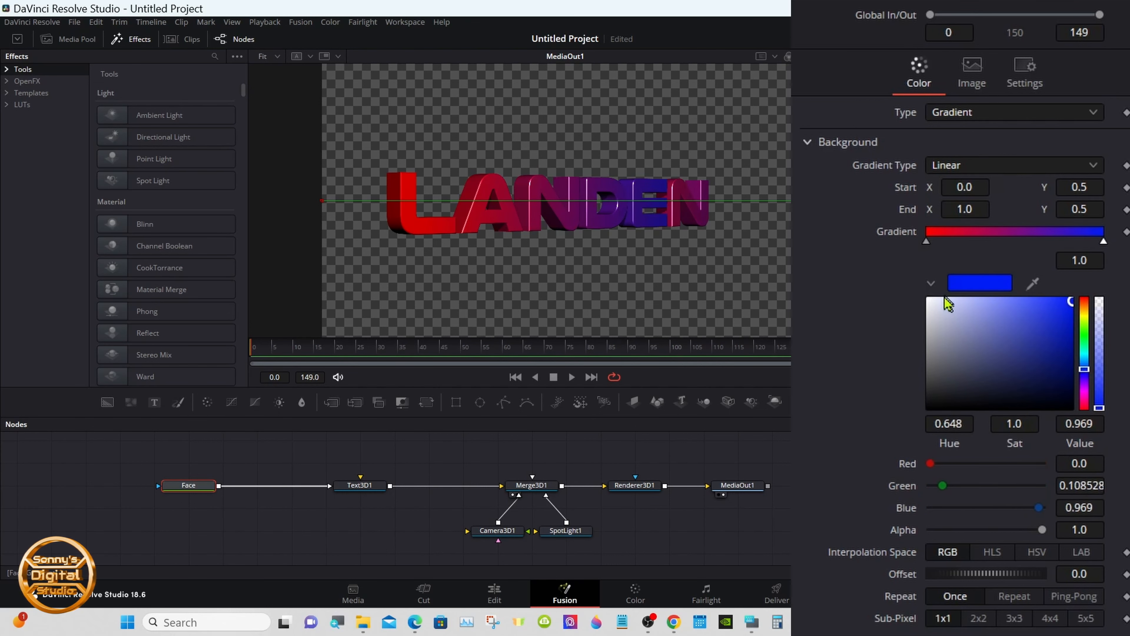
pyautogui.click(931, 283)
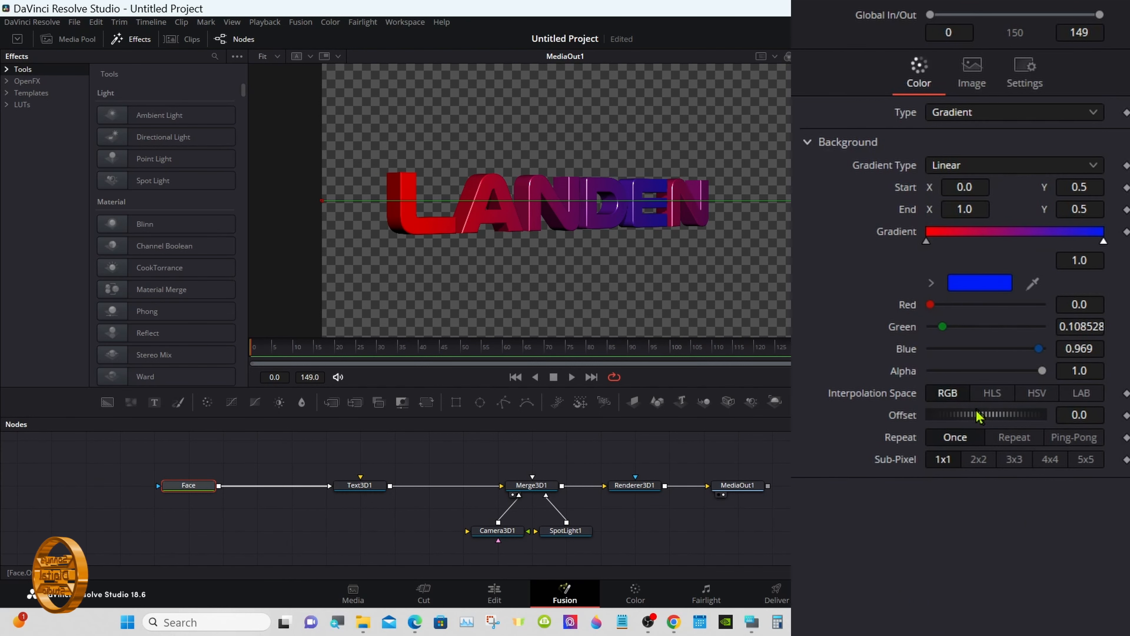
# - Try shifting the Face gradient's offset, reset it to 0.0, and animate the offset with a Shake modifier
pyautogui.moveTo(1009, 383)
pyautogui.mouseDown()
pyautogui.moveTo(1023, 384)
pyautogui.moveTo(925, 380)
pyautogui.moveTo(1016, 381)
pyautogui.mouseUp()
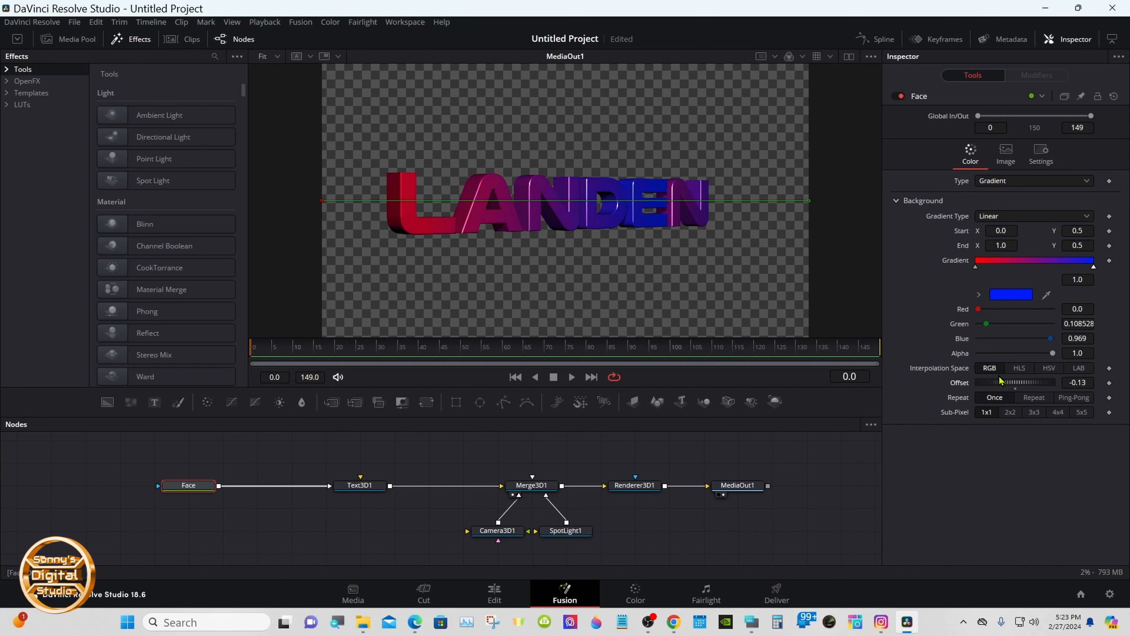
pyautogui.doubleClick(1016, 390)
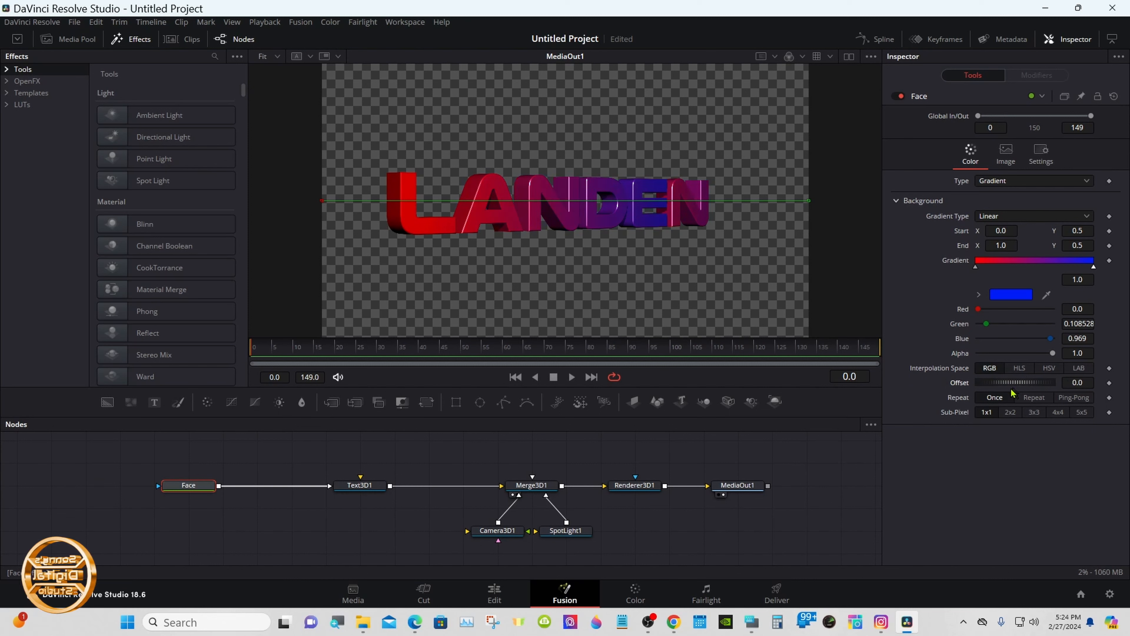
pyautogui.rightClick(951, 389)
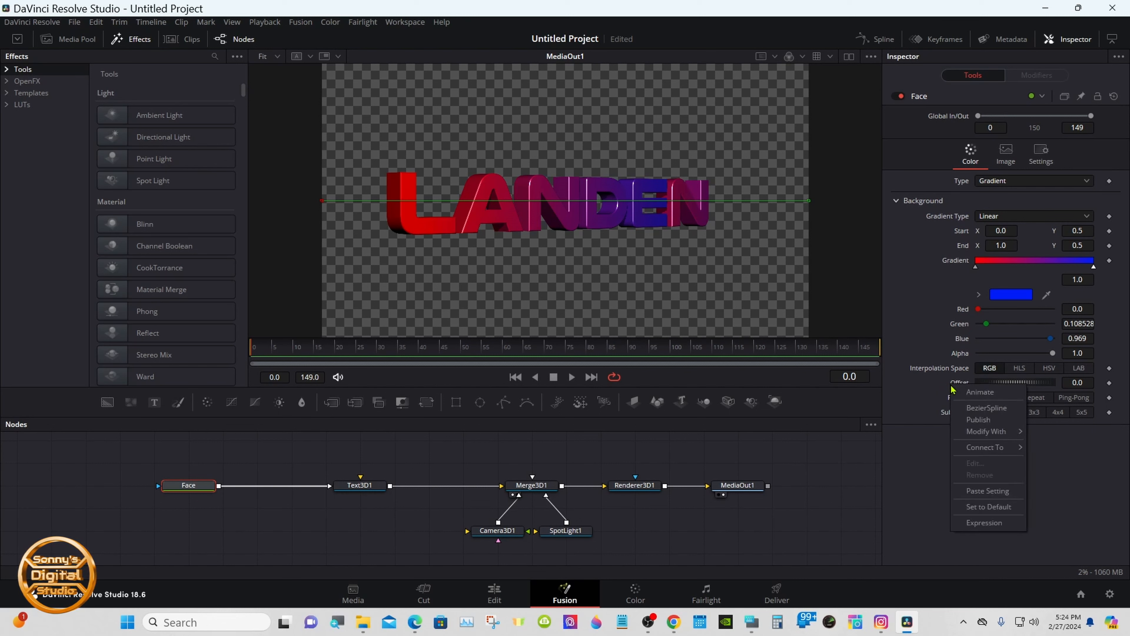
pyautogui.moveTo(976, 432)
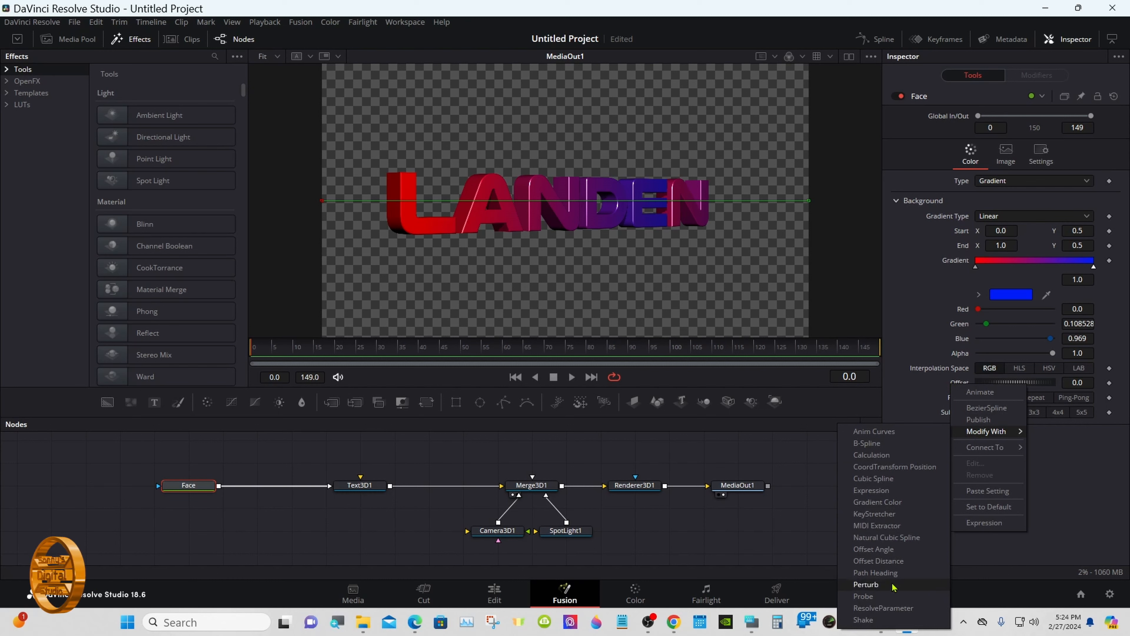
pyautogui.click(880, 620)
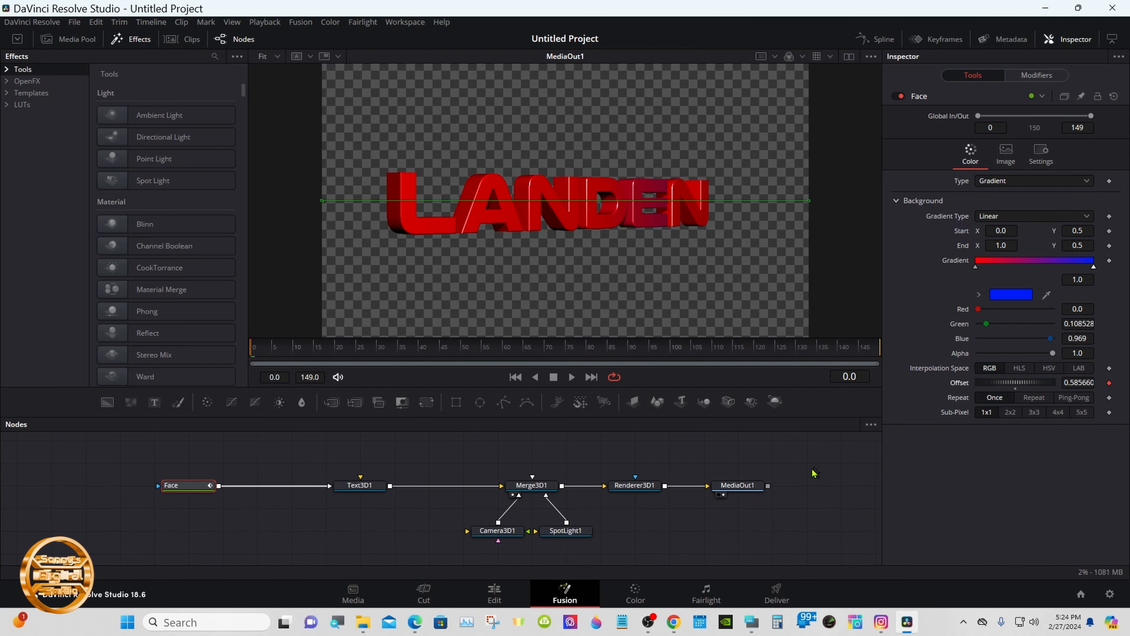
# - Switch to the Edit page and set the render cache to Smart
pyautogui.click(495, 592)
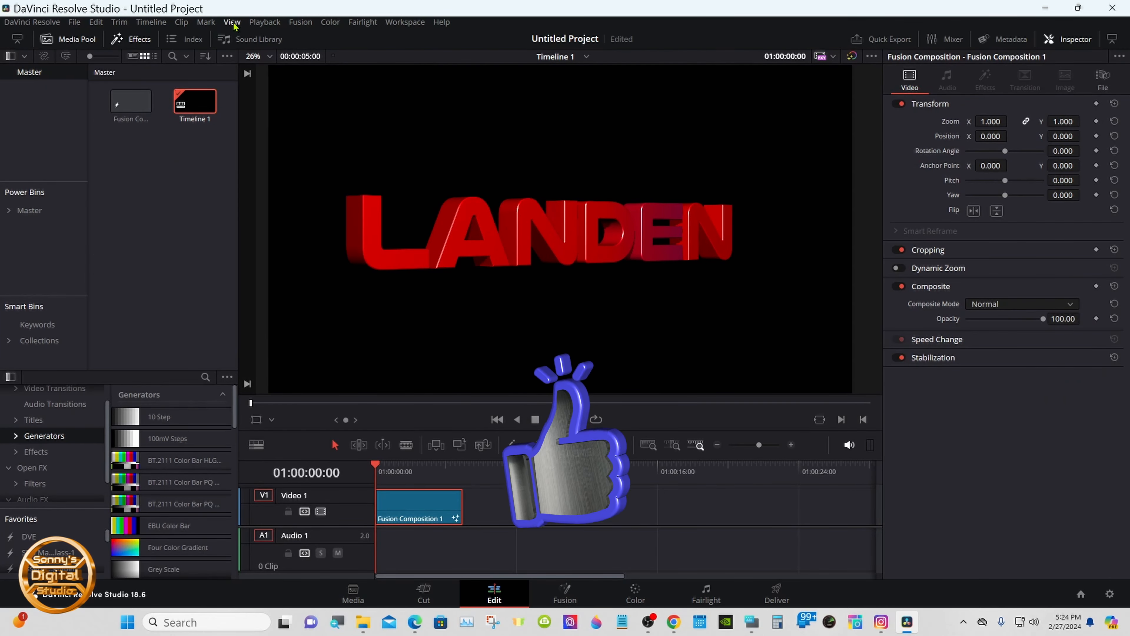
pyautogui.click(264, 22)
pyautogui.moveTo(327, 79)
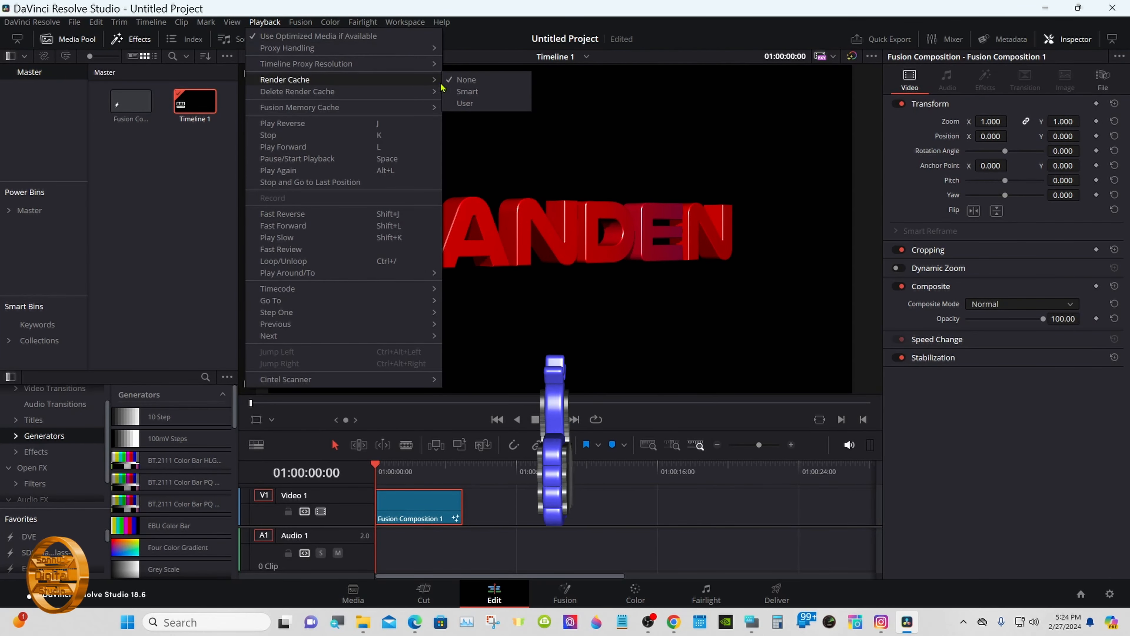
pyautogui.click(463, 92)
# - Move the Fusion Composition clip up to the Video 2 track, go to 01:00:04:19 and enlarge the timeline area
pyautogui.moveTo(399, 508); pyautogui.dragTo(398, 490)
pyautogui.click(459, 466)
pyautogui.moveTo(441, 457); pyautogui.dragTo(441, 407)
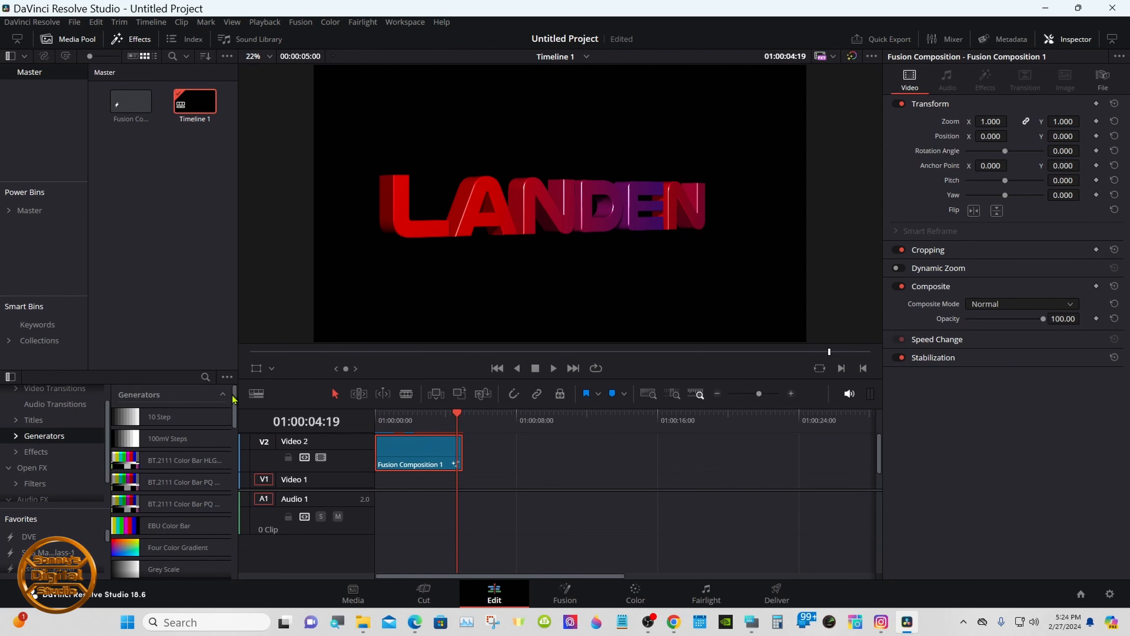
# - Add a Solid Color generator on Video 1 beneath the Fusion Composition clip and make it dark teal-blue
pyautogui.scroll(-4, 232, 400)
pyautogui.moveTo(149, 531); pyautogui.dragTo(385, 479)
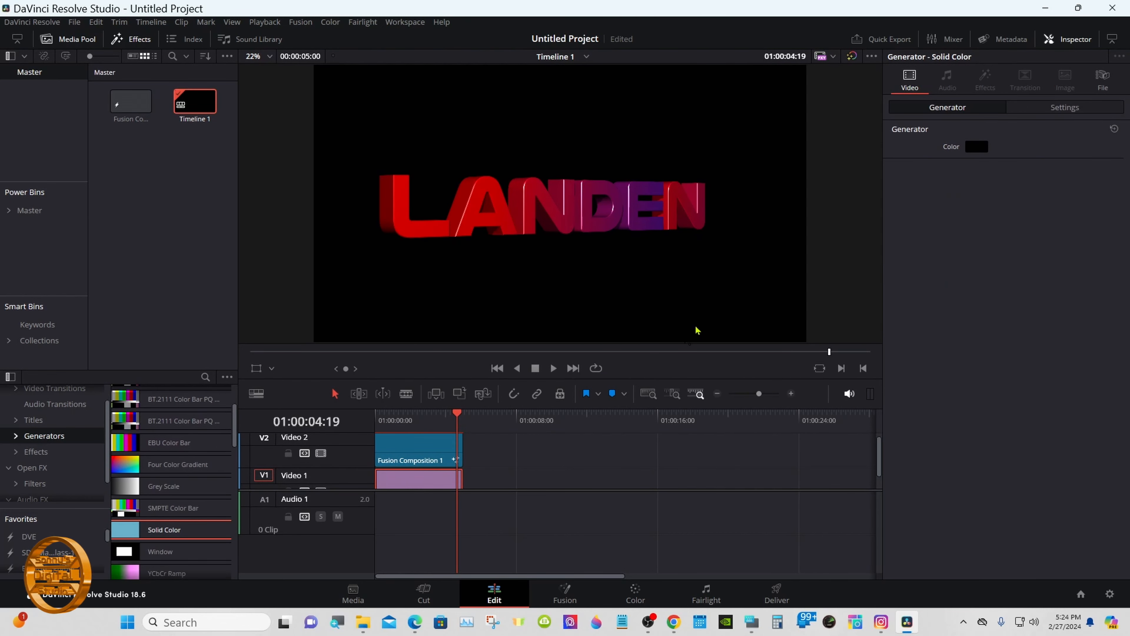
pyautogui.click(975, 146)
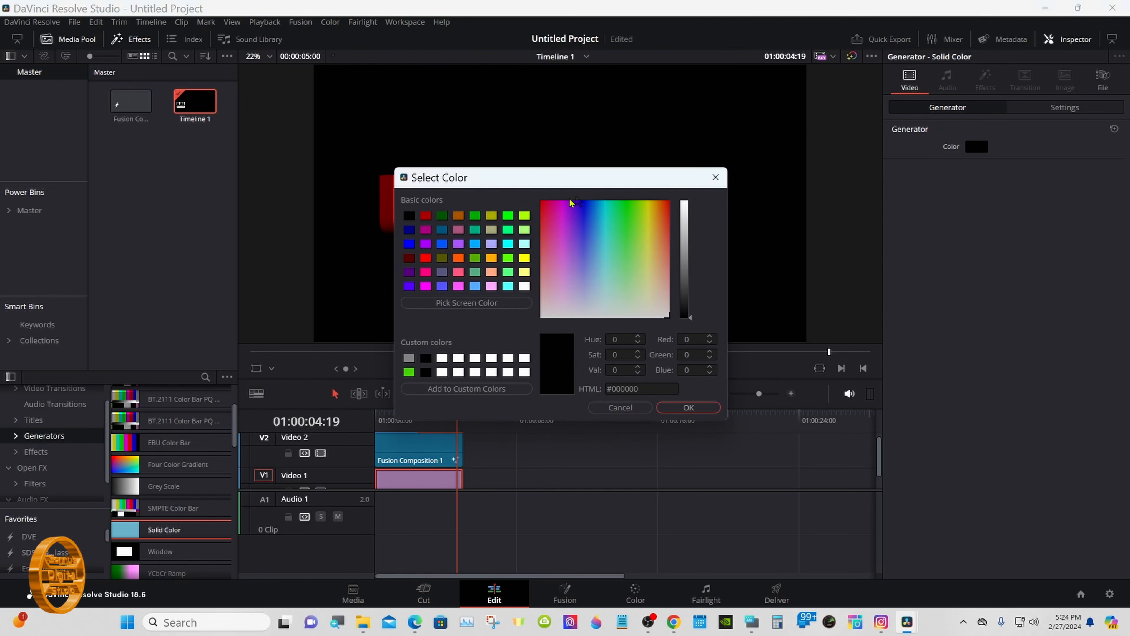
pyautogui.click(442, 229)
pyautogui.click(685, 408)
# - Preview the title's colour animation on the timeline and set the Face gradient's Repeat to Ping-Pong on the Fusion page
pyautogui.click(373, 422)
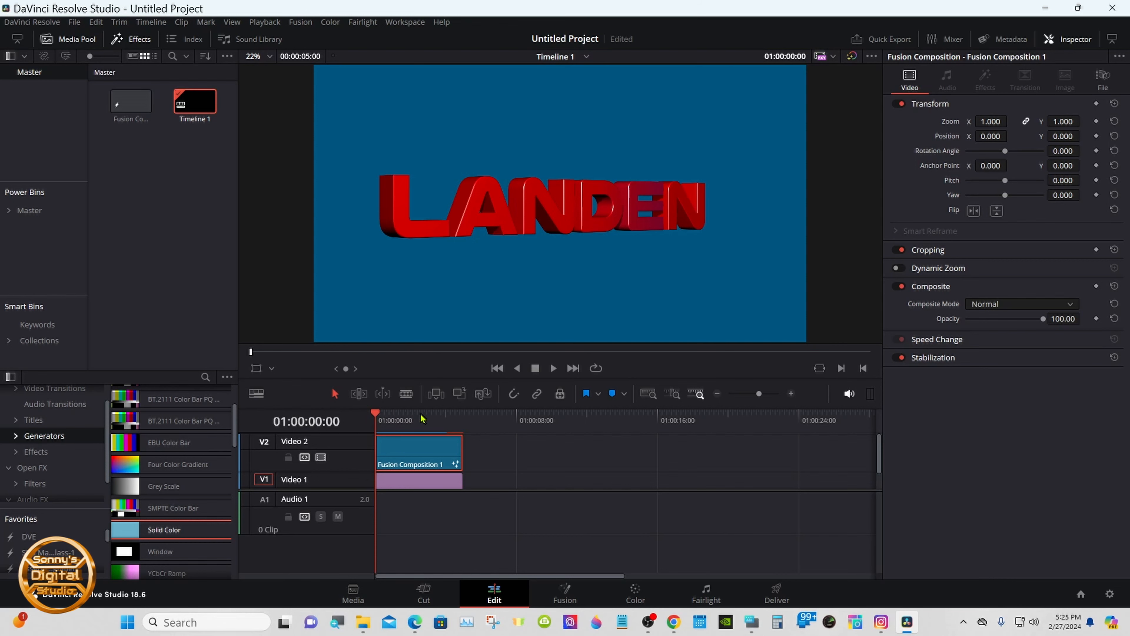
pyautogui.moveTo(374, 414); pyautogui.dragTo(406, 422)
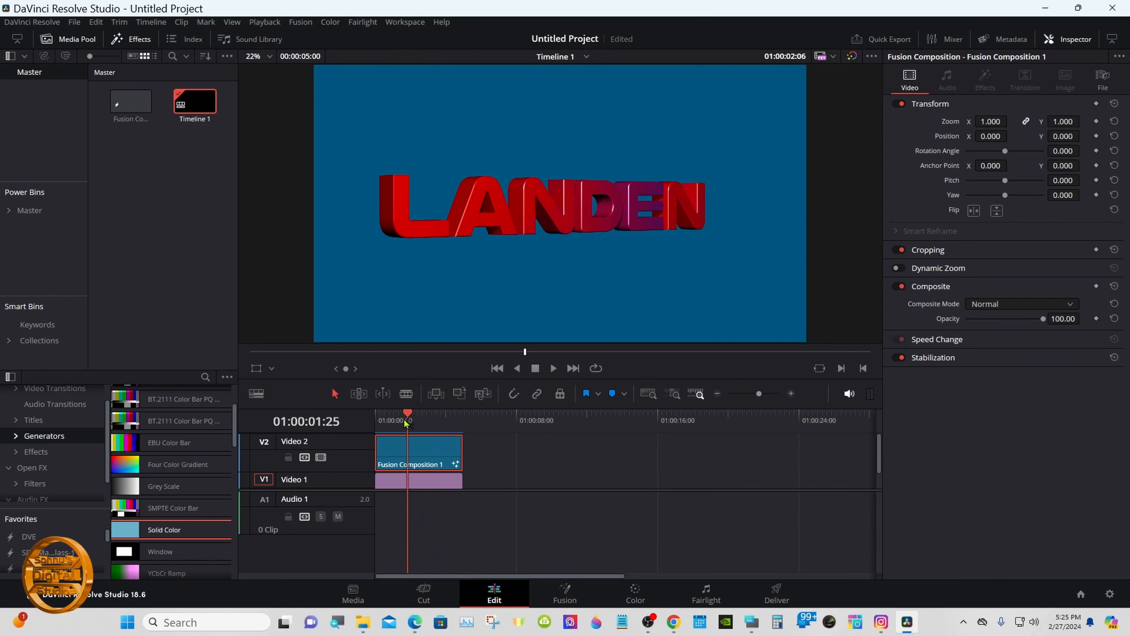
pyautogui.click(564, 592)
pyautogui.click(201, 490)
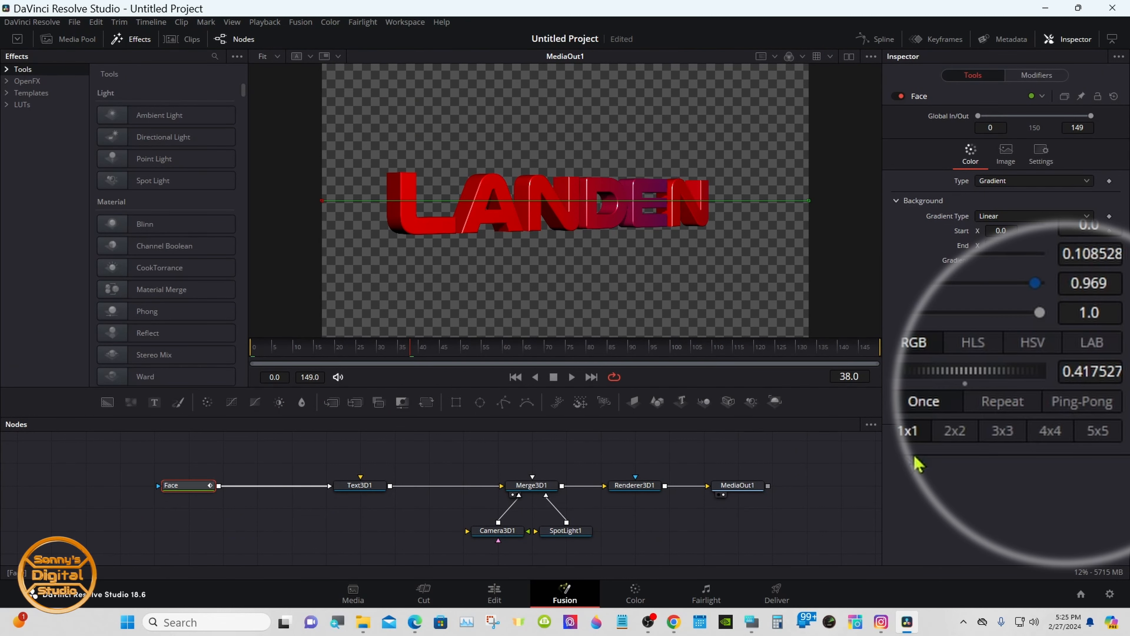
pyautogui.click(1085, 404)
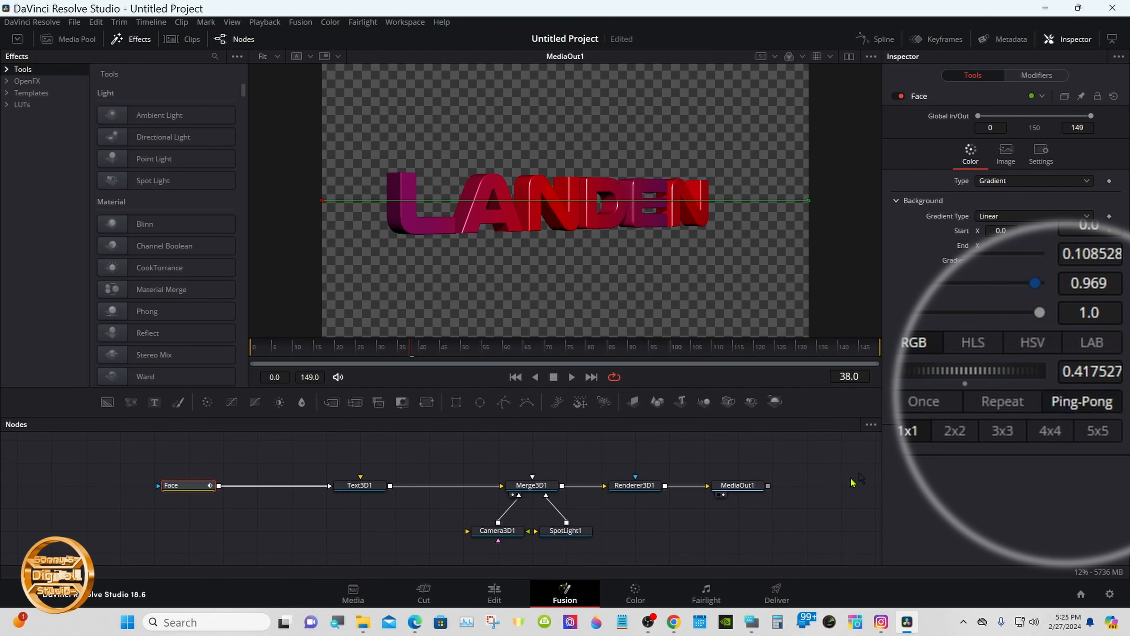
# - Enlarge the viewer on the Edit page, play back the title over the solid colour, and return to the Fusion page
pyautogui.click(494, 593)
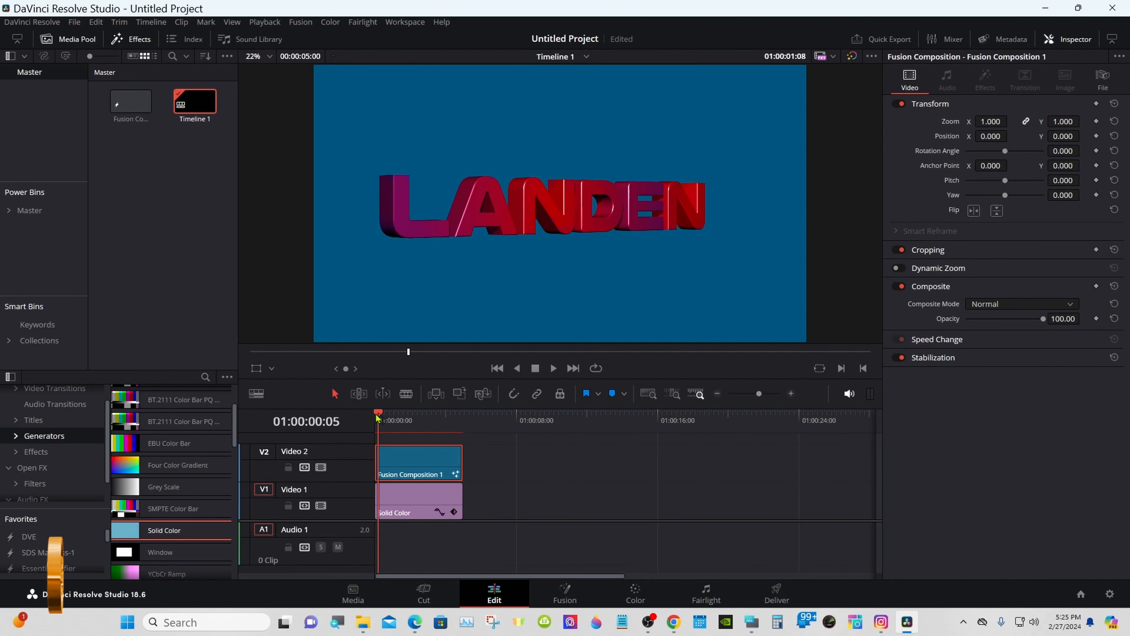
pyautogui.moveTo(424, 408); pyautogui.dragTo(445, 453)
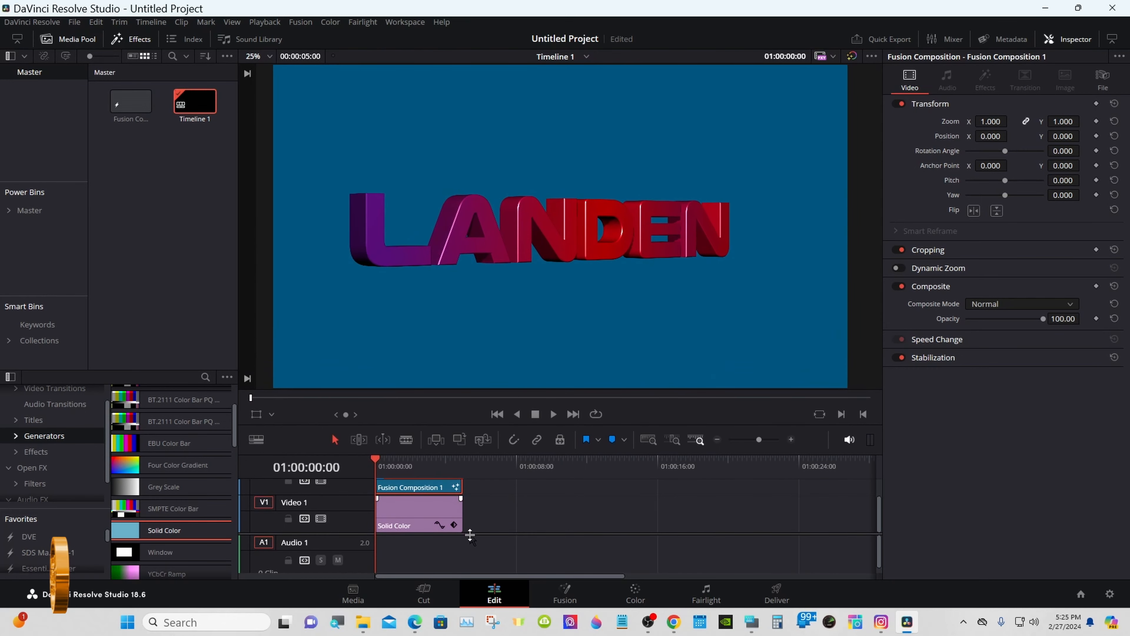
pyautogui.moveTo(470, 533); pyautogui.dragTo(470, 555)
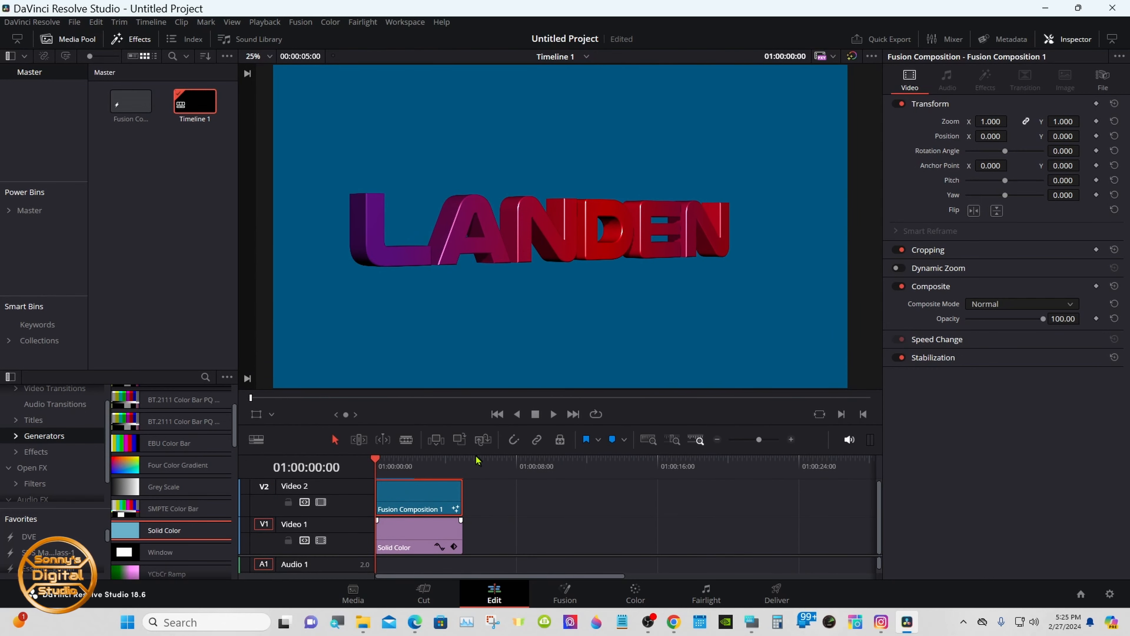
pyautogui.moveTo(475, 455); pyautogui.dragTo(475, 467)
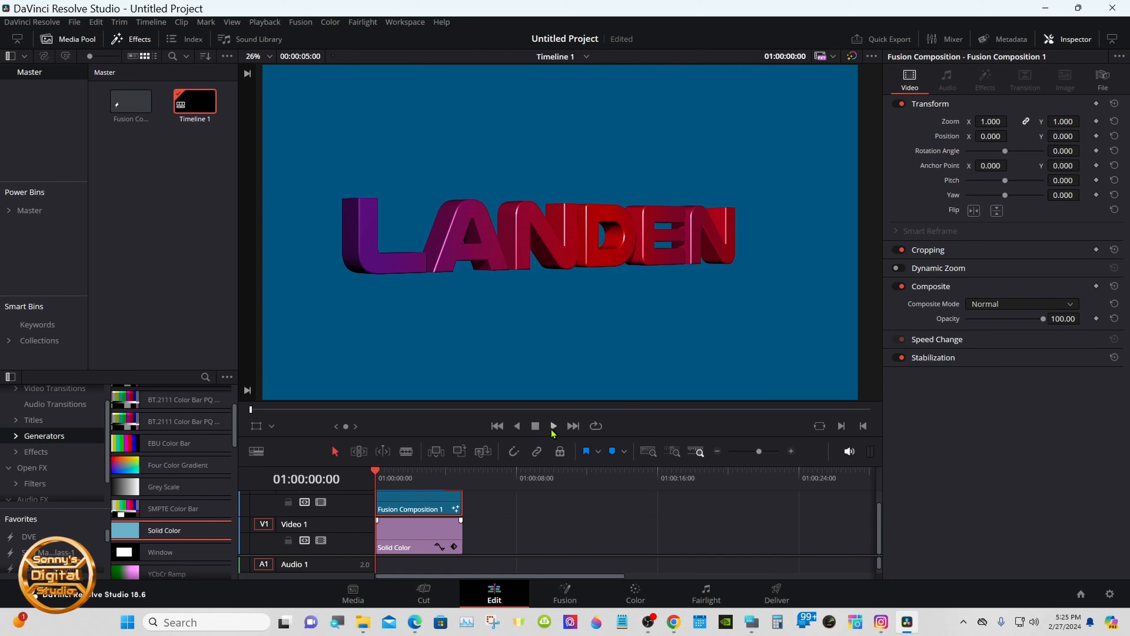
pyautogui.click(553, 427)
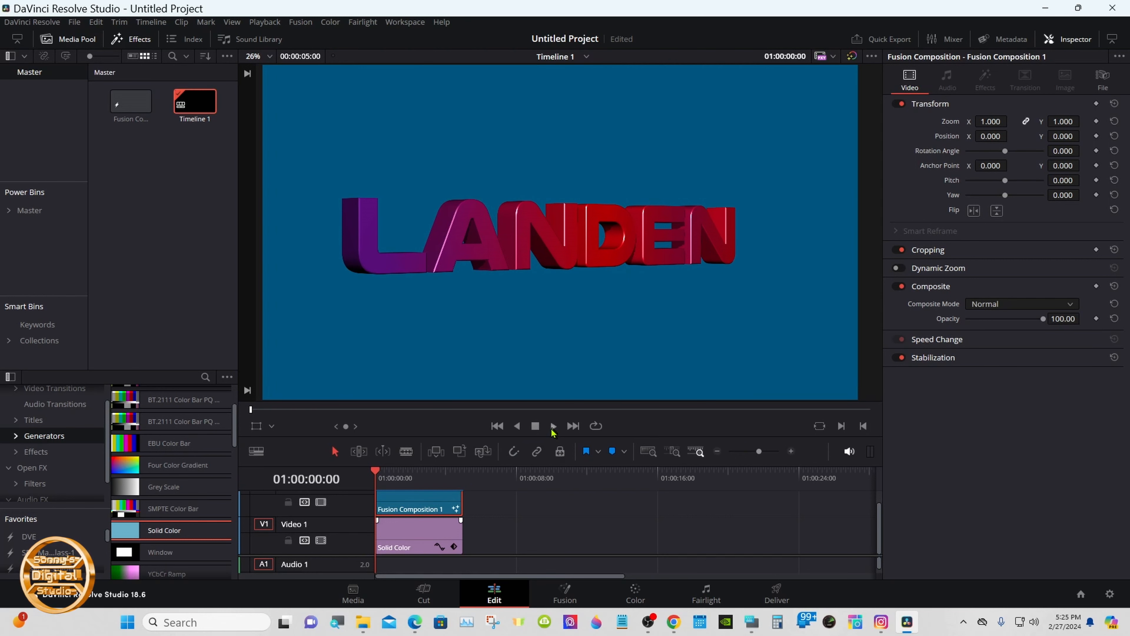
pyautogui.click(535, 427)
pyautogui.click(391, 473)
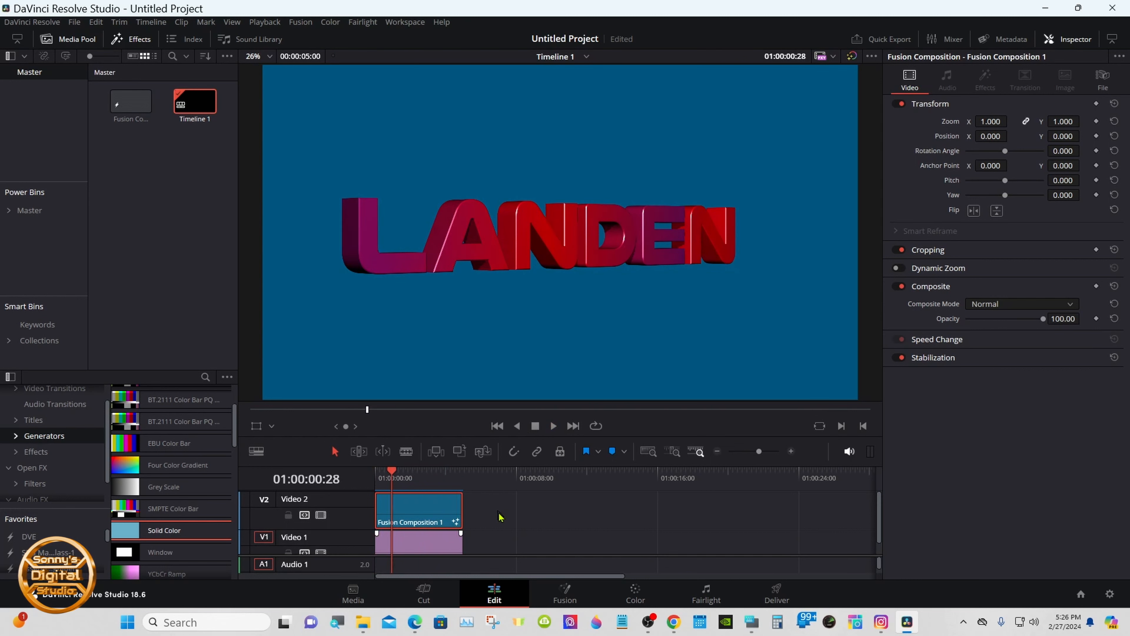
pyautogui.click(565, 594)
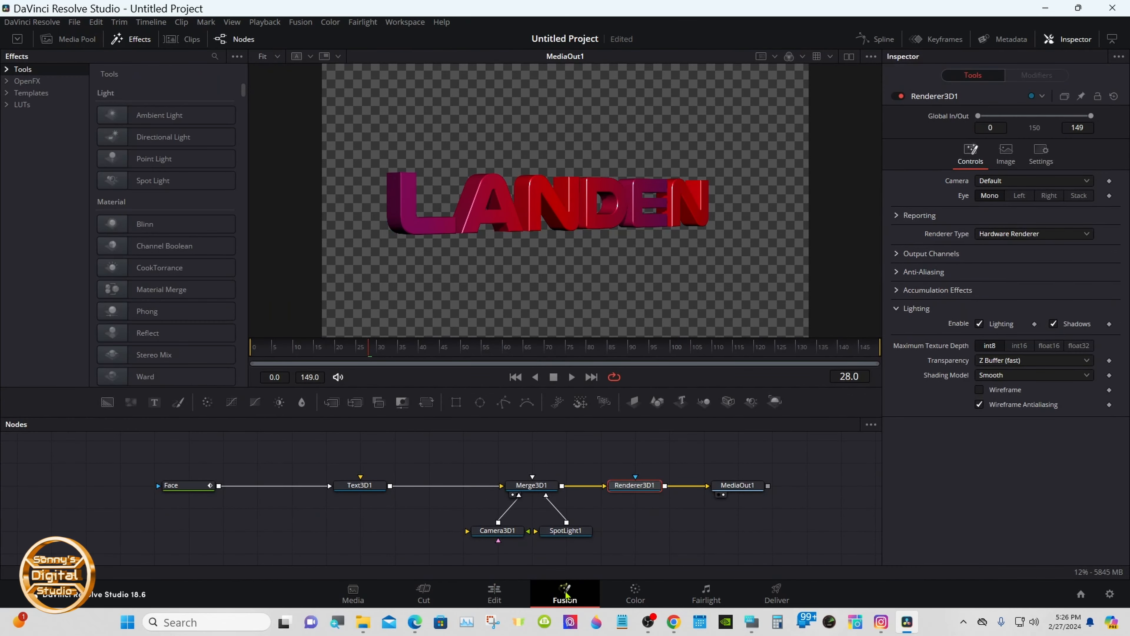
# - Set the Random Seed of the Shake modifier on the Face node's gradient Offset to 7740
pyautogui.click(198, 494)
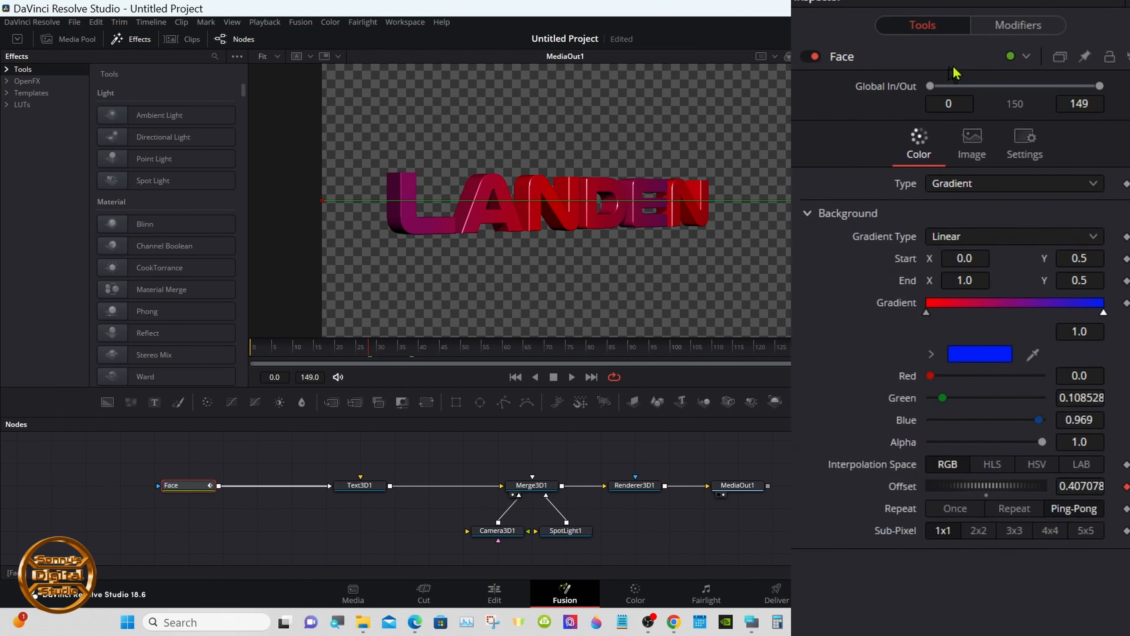
pyautogui.click(998, 27)
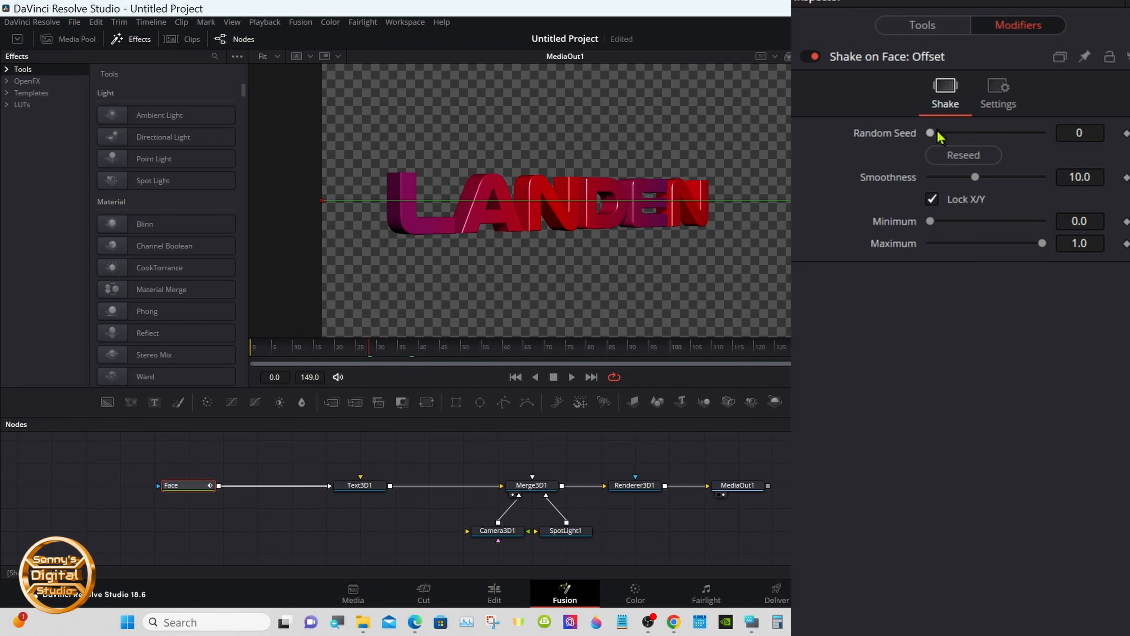
pyautogui.moveTo(940, 133); pyautogui.dragTo(960, 134)
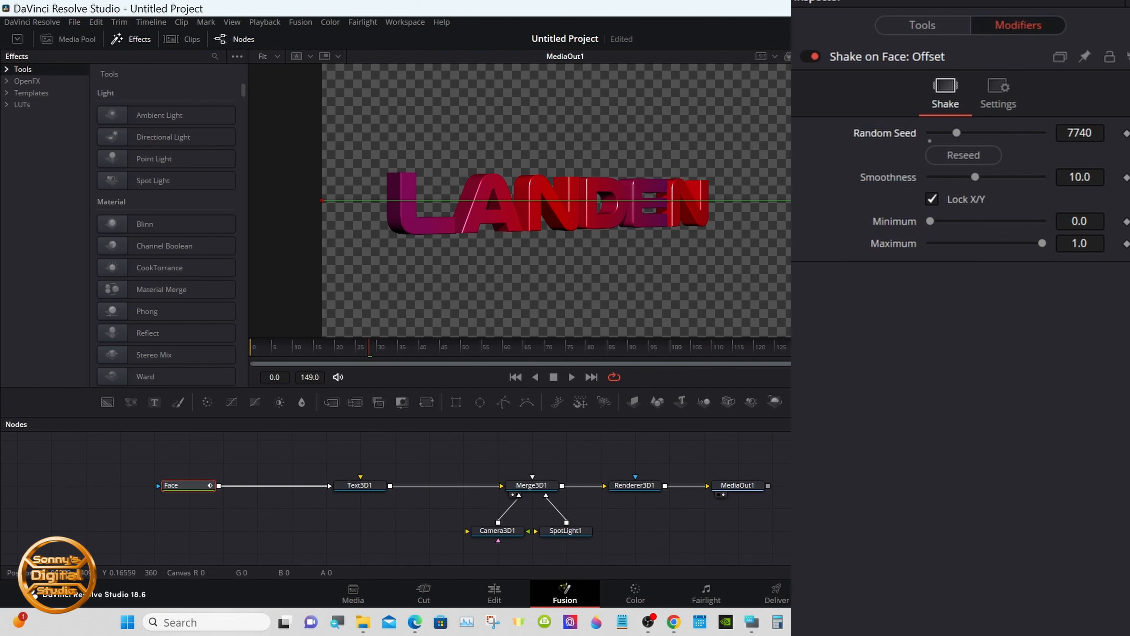
# - Extend the Fusion Composition and solid color clips to 10 seconds on the Edit page and play the timeline from its start
pyautogui.click(494, 593)
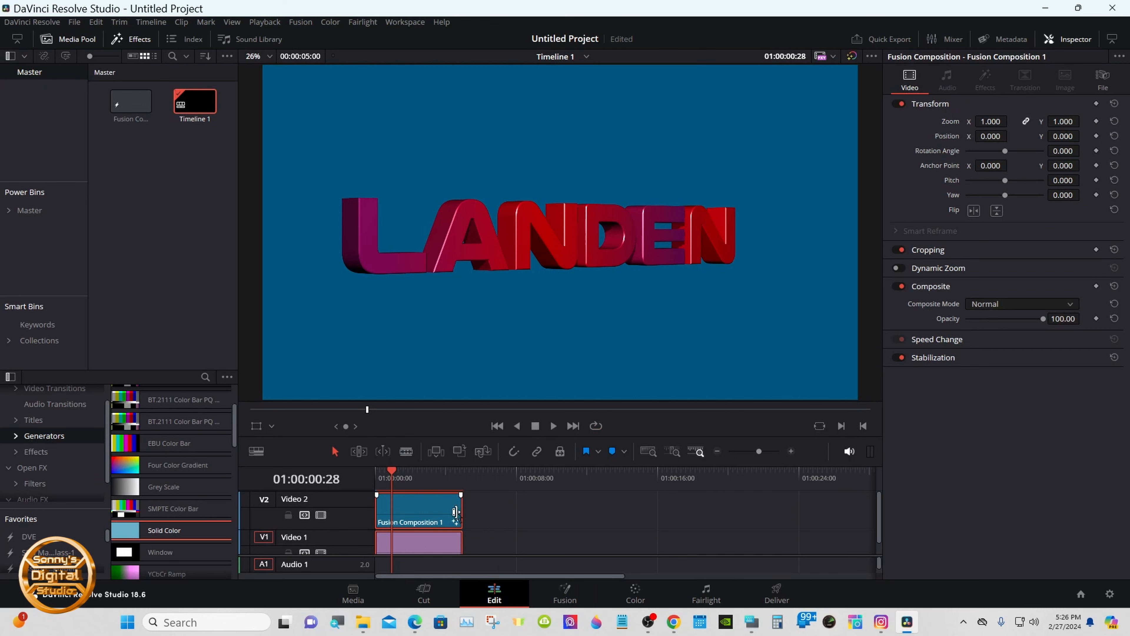
pyautogui.moveTo(462, 511); pyautogui.dragTo(549, 515)
pyautogui.click(368, 475)
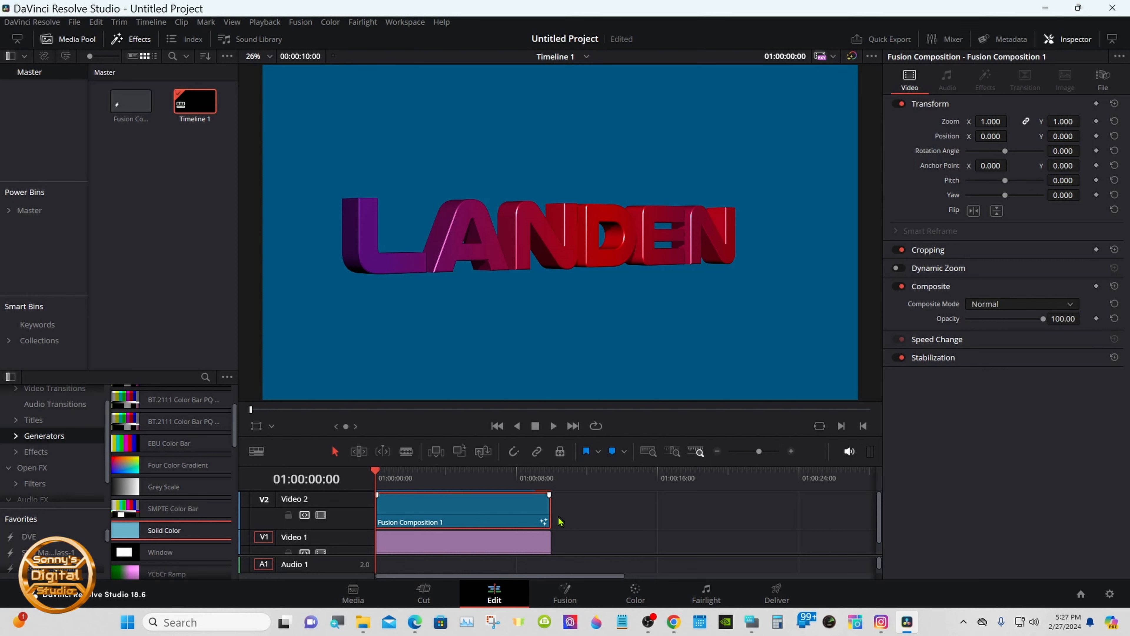
pyautogui.click(554, 426)
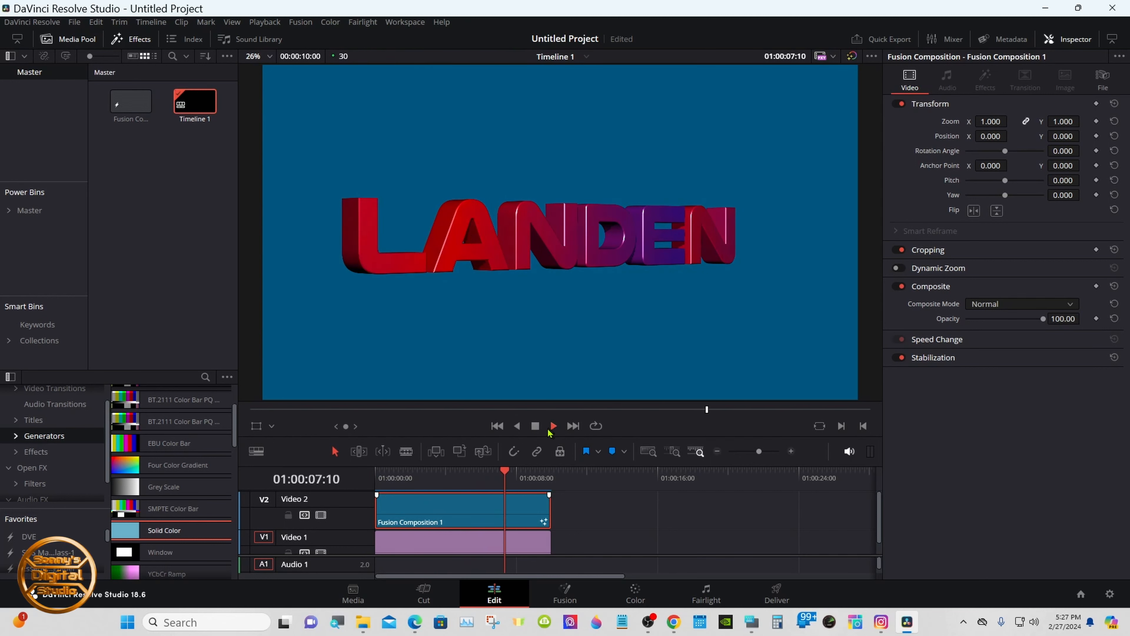
pyautogui.click(536, 427)
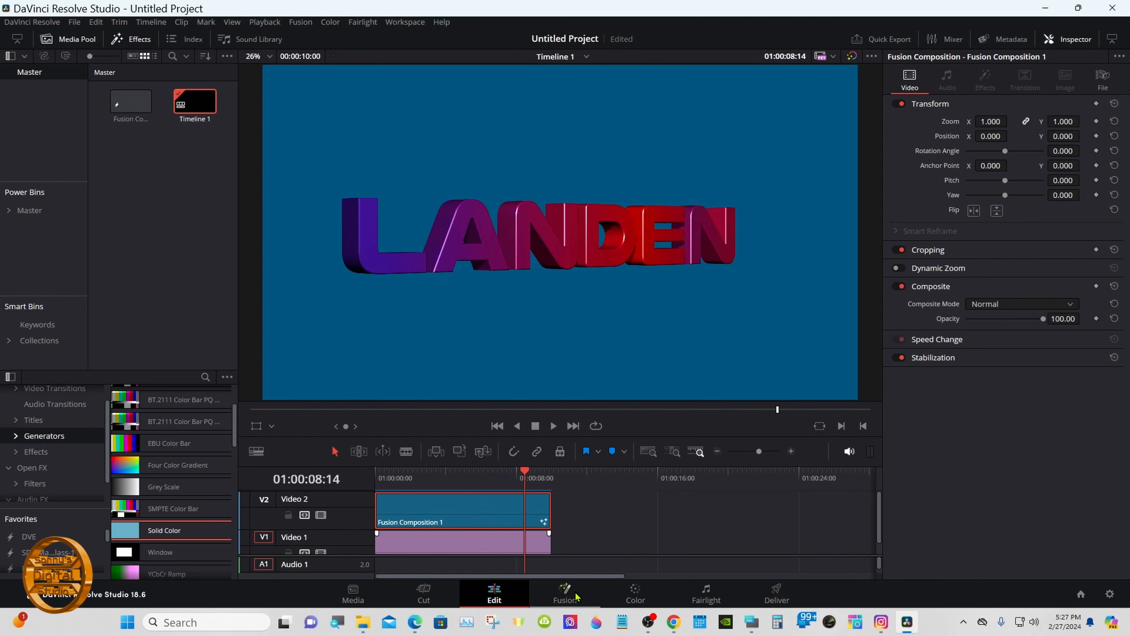
# - On the Fusion page, reset the Face gradient's Offset, modify it with ResolveParameter, and view the modifier's settings
pyautogui.click(565, 593)
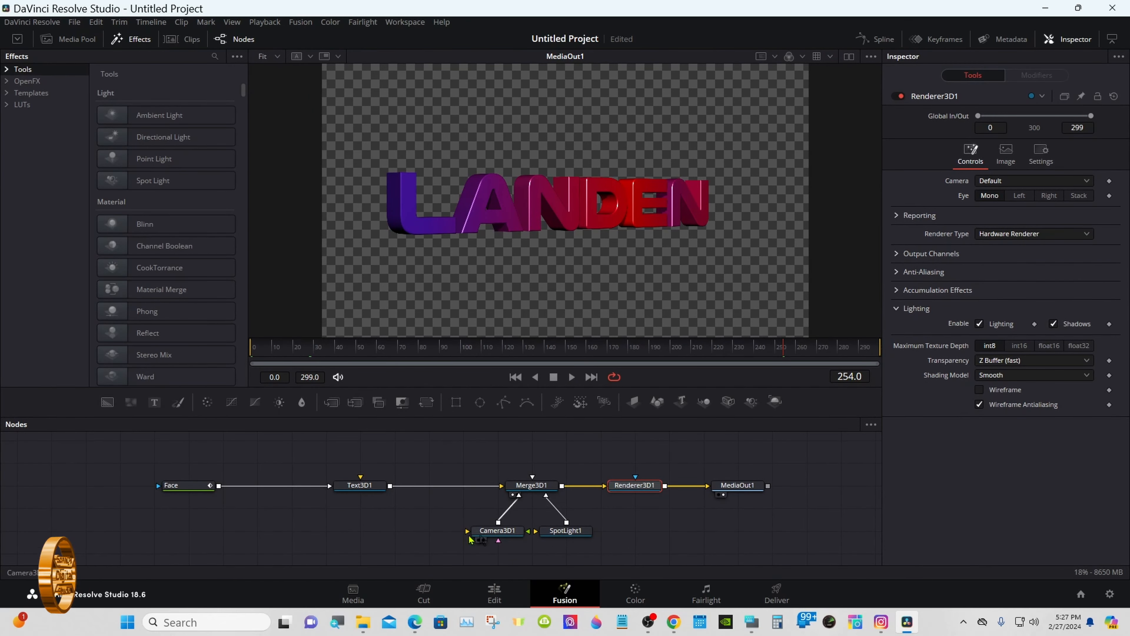
pyautogui.click(185, 486)
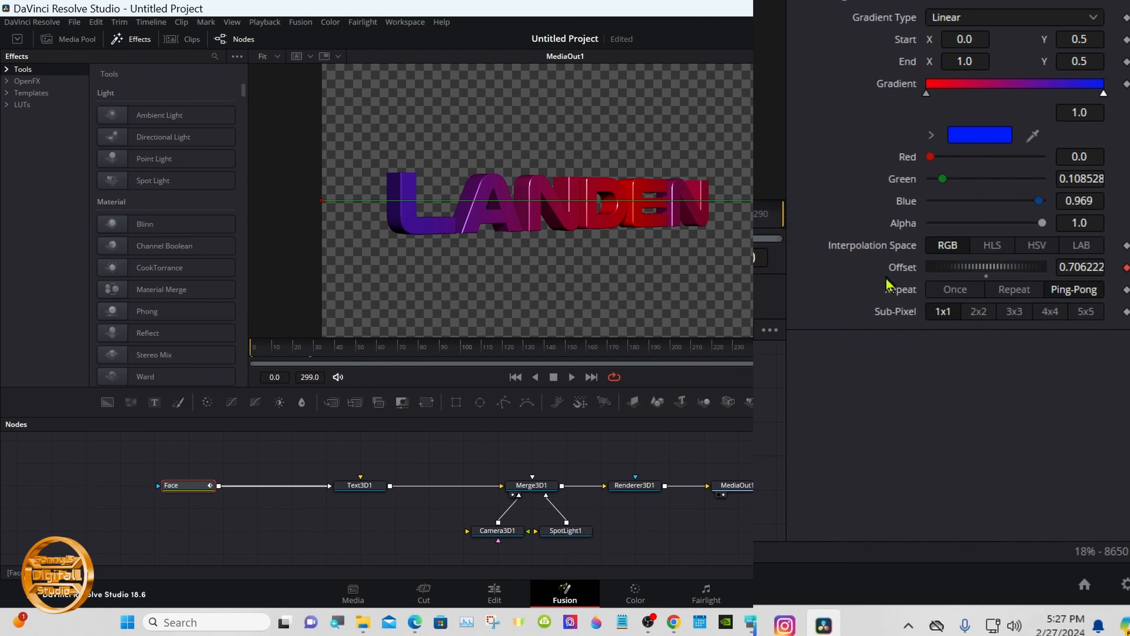
pyautogui.doubleClick(907, 271)
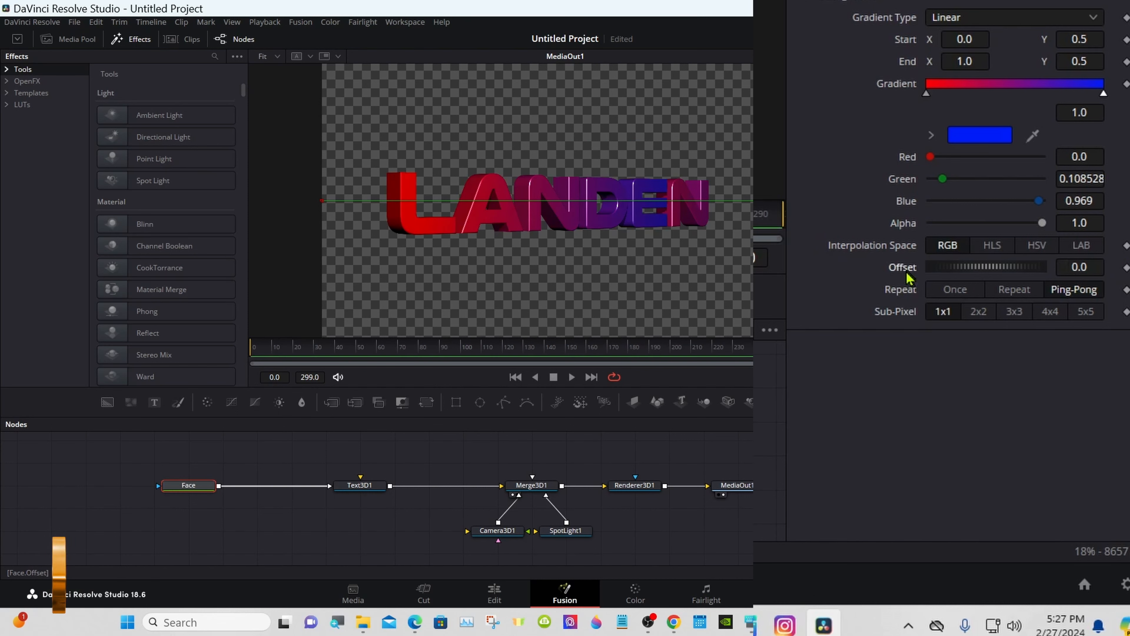
pyautogui.rightClick(908, 276)
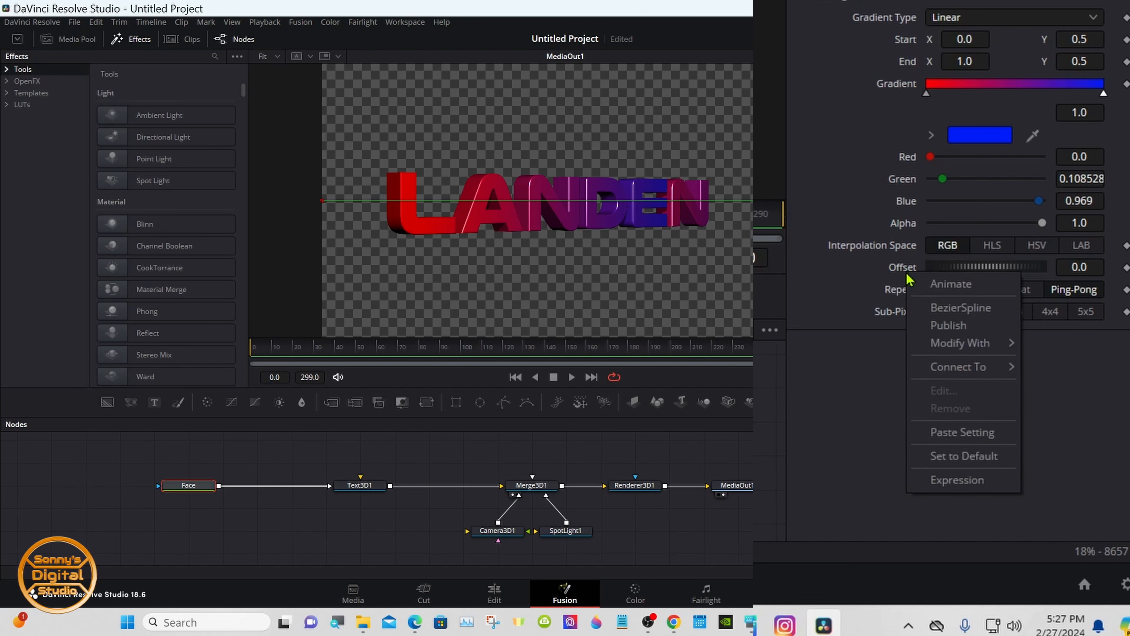
pyautogui.moveTo(952, 349)
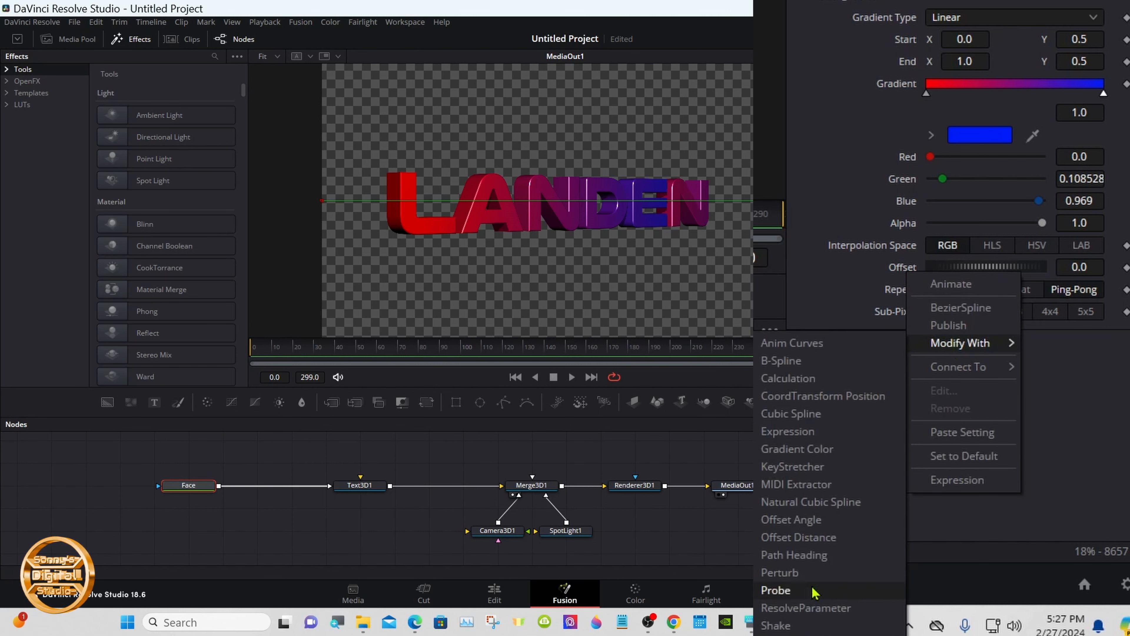
pyautogui.click(788, 609)
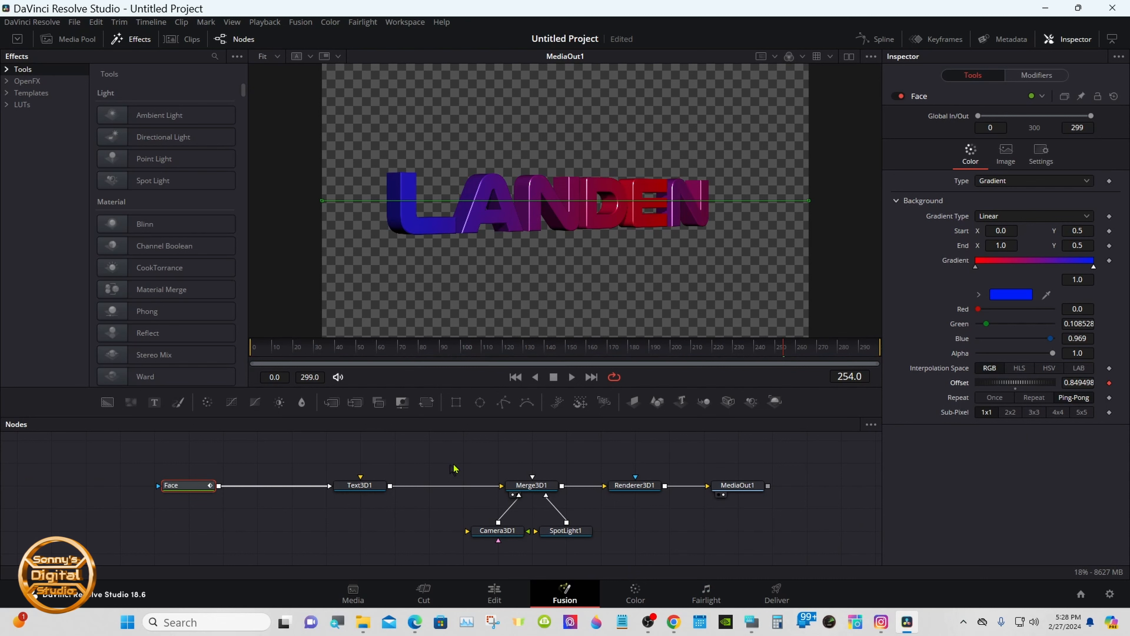
pyautogui.click(1023, 76)
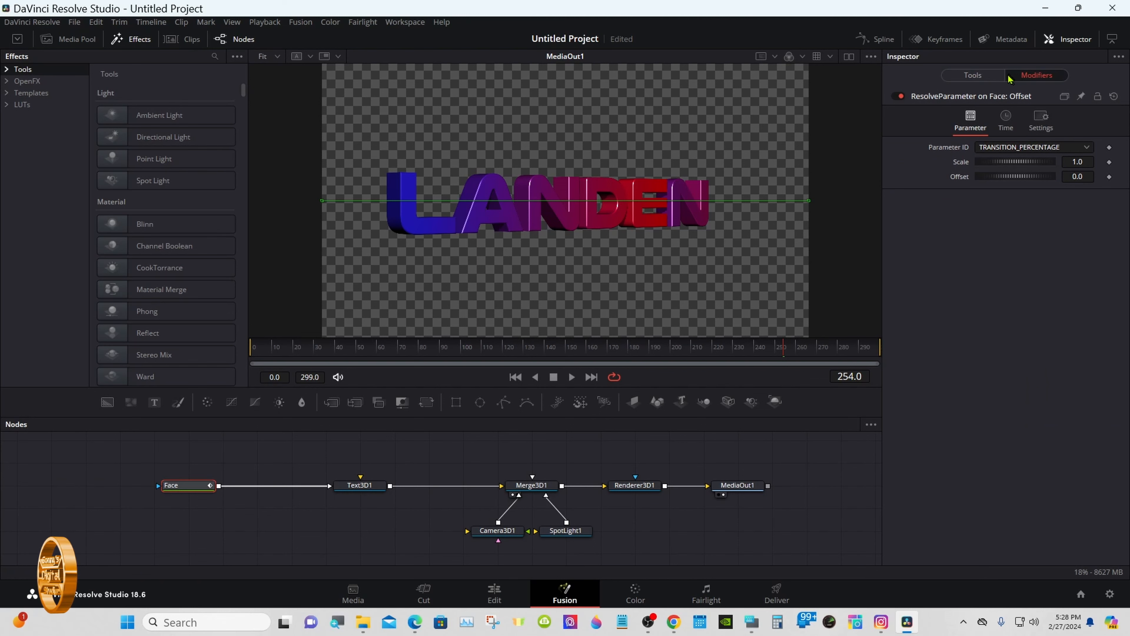
pyautogui.click(973, 77)
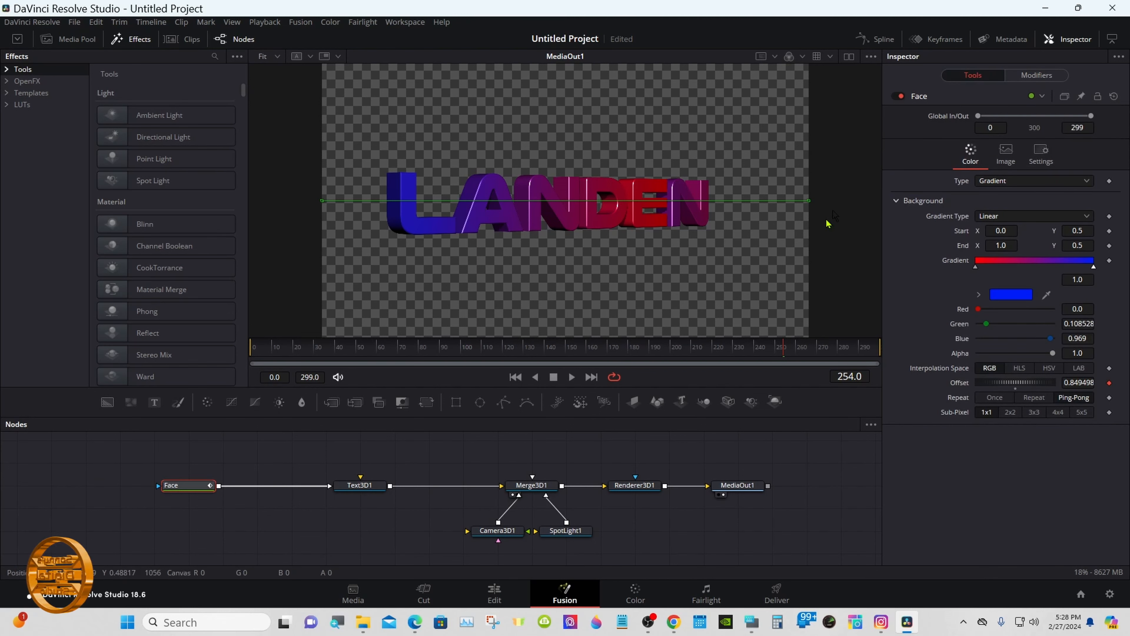
# - Play the title from the beginning of the timeline on the Edit page with loop playback turned on
pyautogui.click(492, 588)
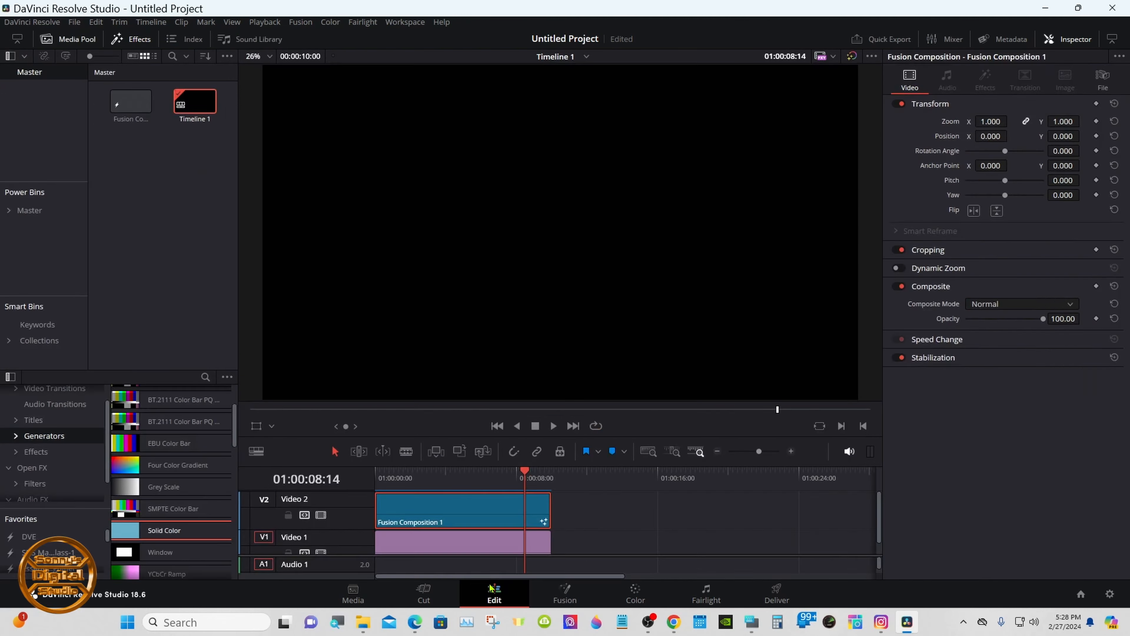
pyautogui.click(379, 473)
pyautogui.moveTo(378, 473); pyautogui.dragTo(364, 476)
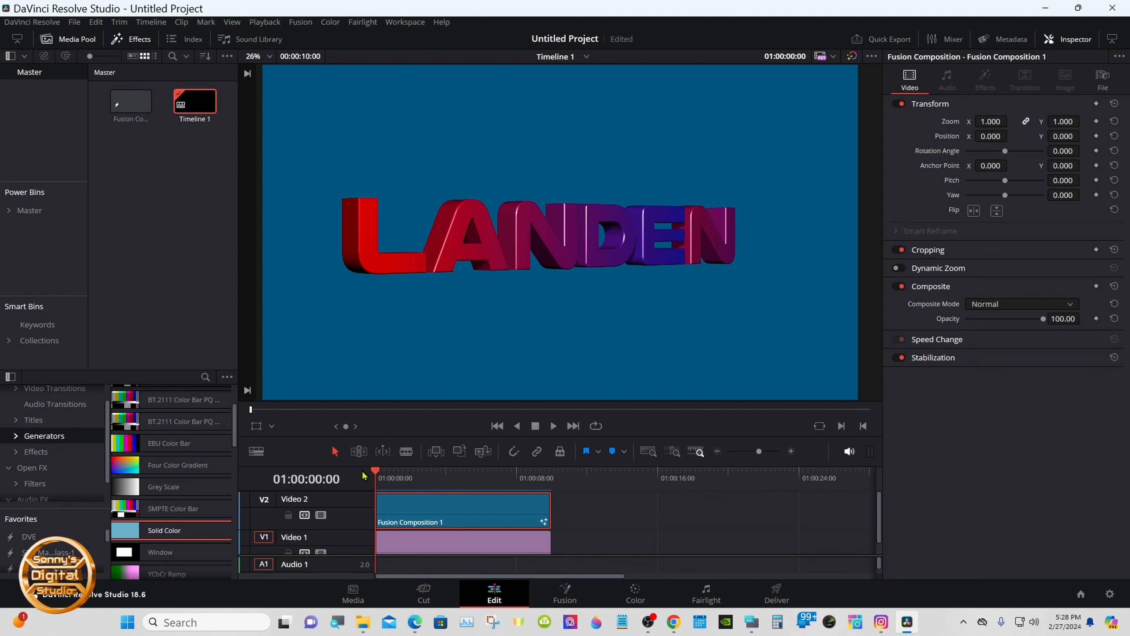
pyautogui.click(553, 426)
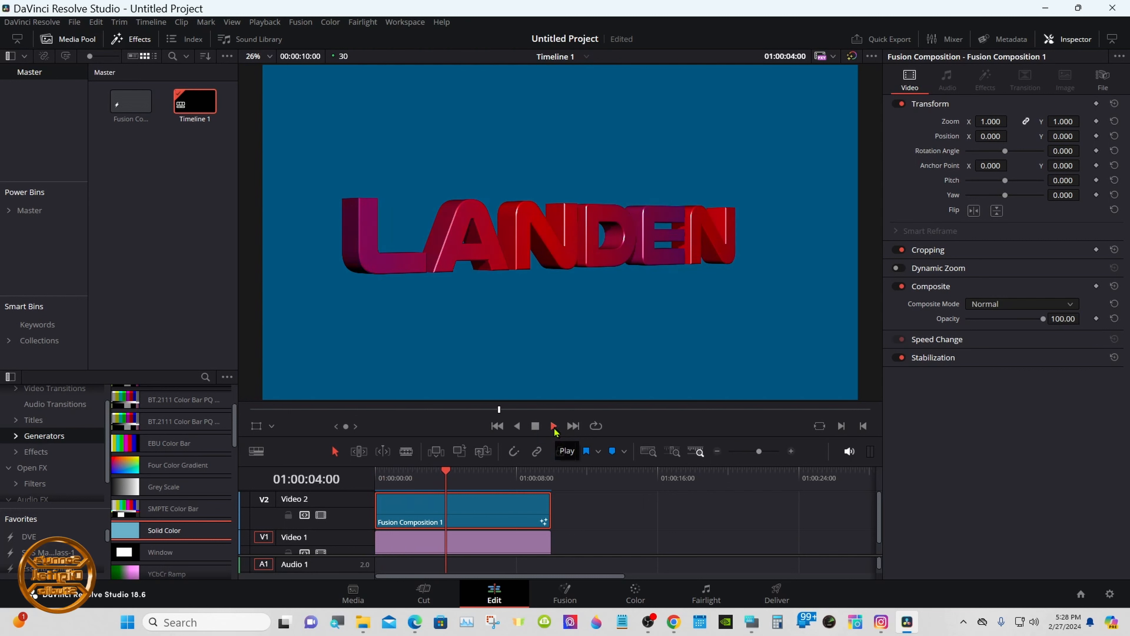
pyautogui.click(595, 426)
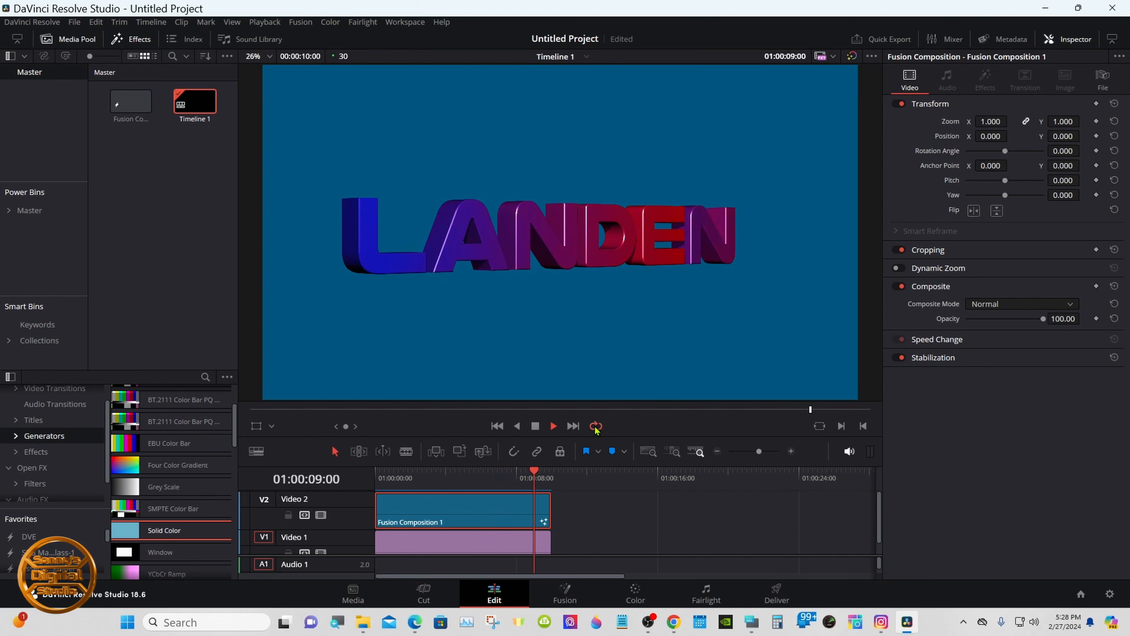
pyautogui.click(535, 426)
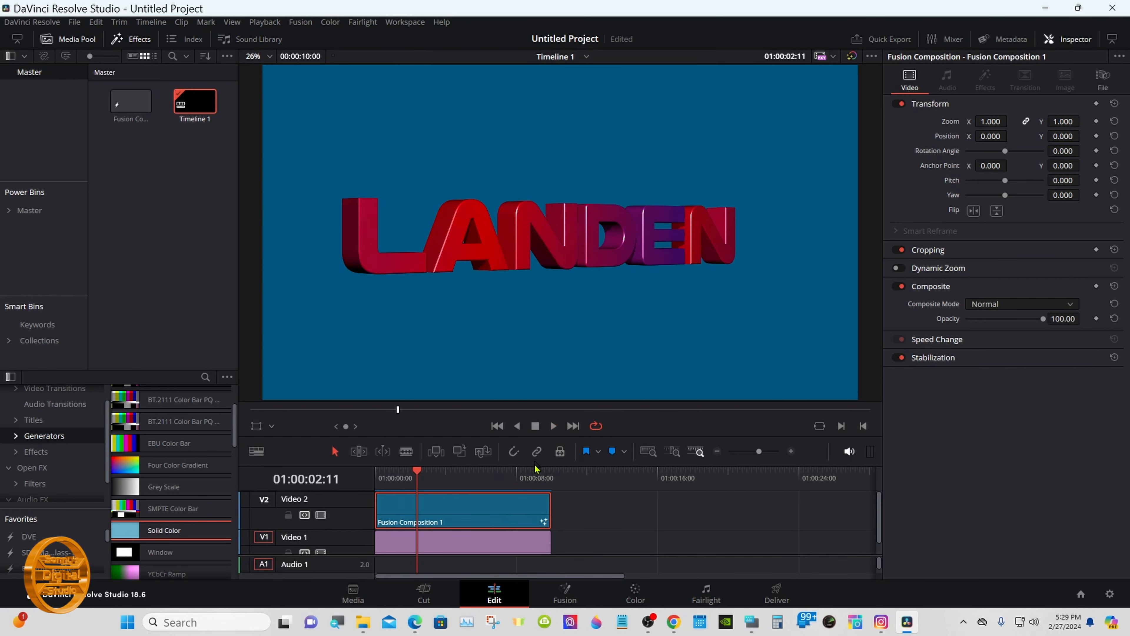
# - Raise the Scale of the ResolveParameter modifier on the Face node's Offset to 1.659 on the Fusion page
pyautogui.click(566, 594)
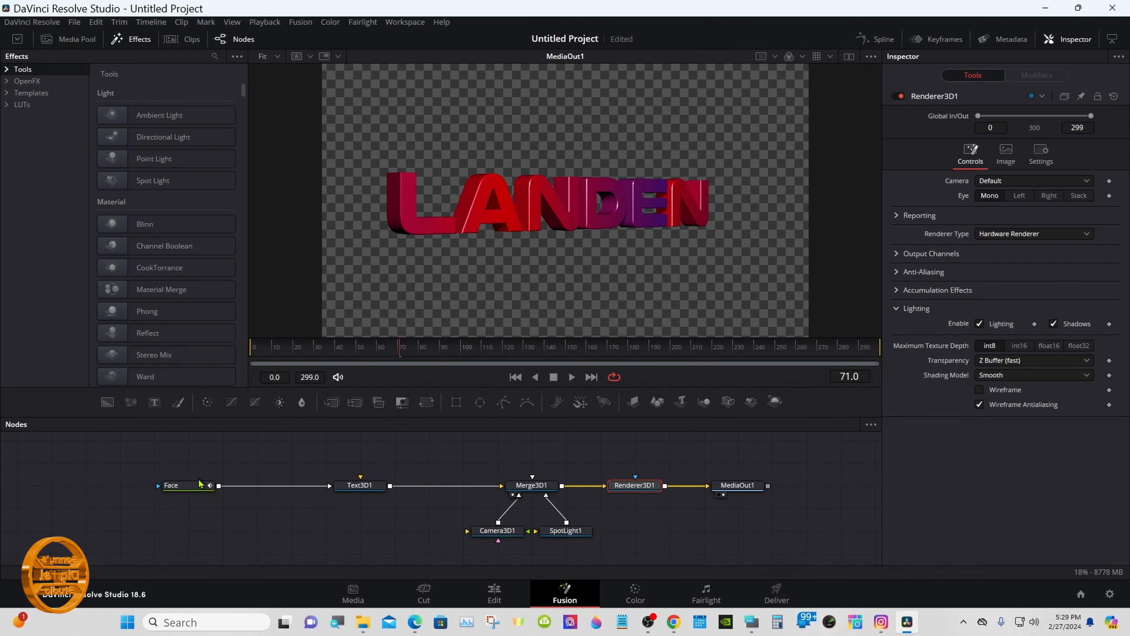
pyautogui.click(182, 485)
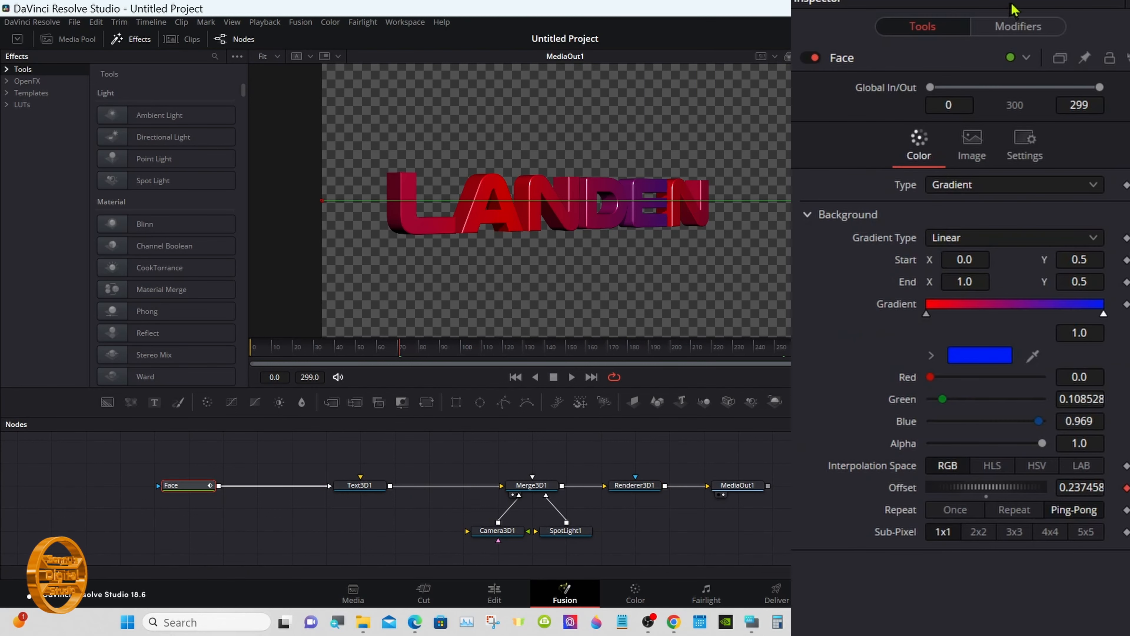
pyautogui.click(1018, 25)
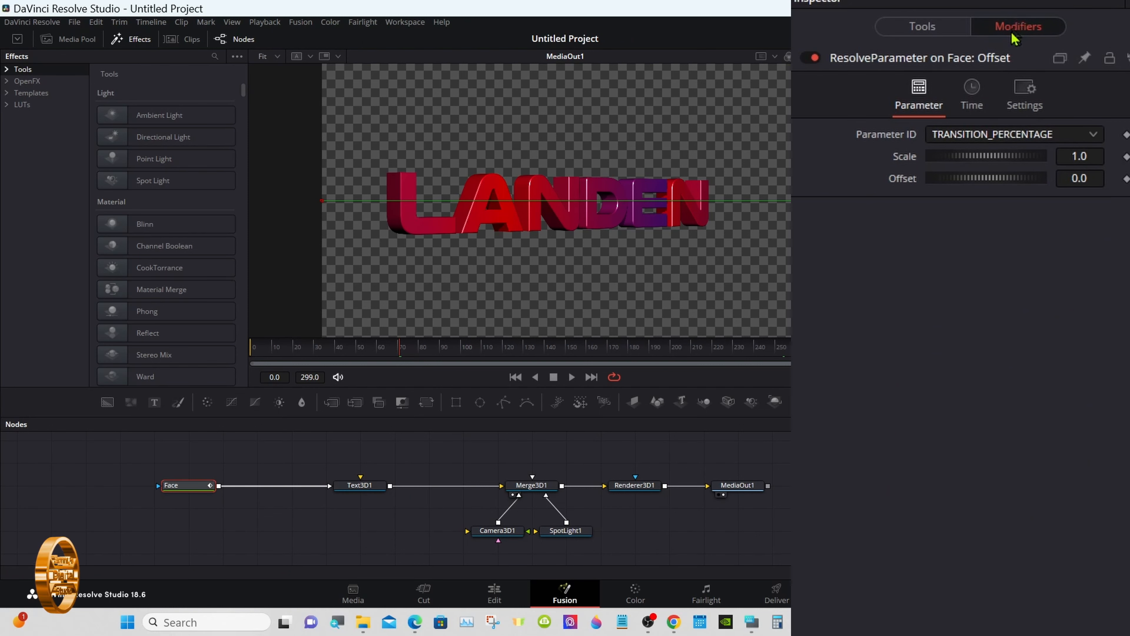
pyautogui.moveTo(966, 155); pyautogui.dragTo(1046, 162)
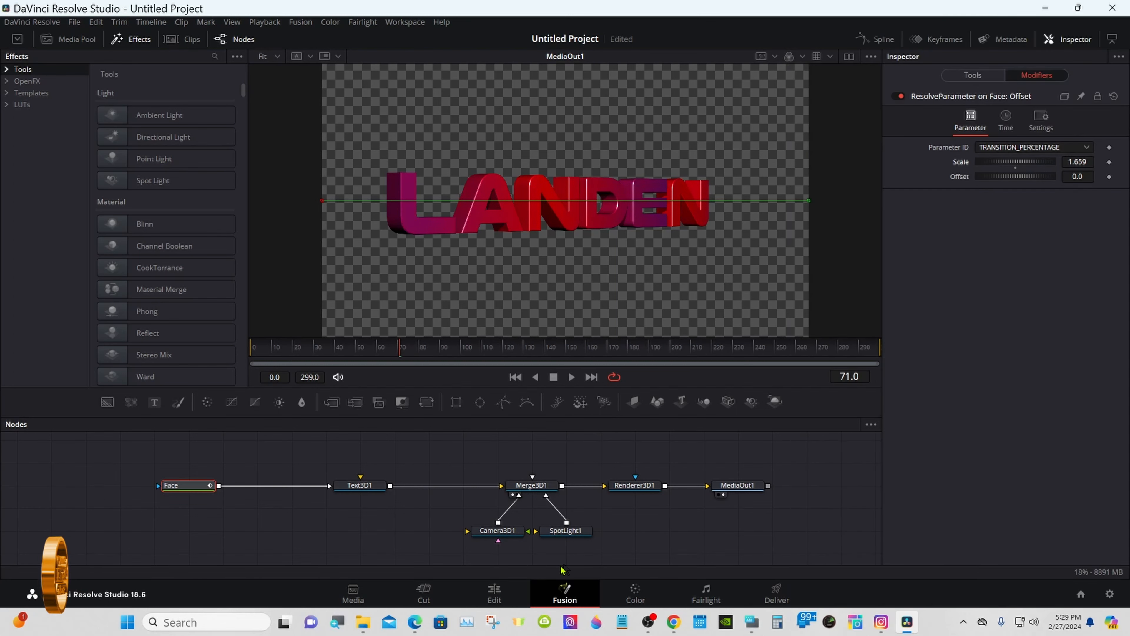
# - Replay the timeline from its start on the Edit page to check the gradient speed with the rescaled modifier
pyautogui.click(494, 593)
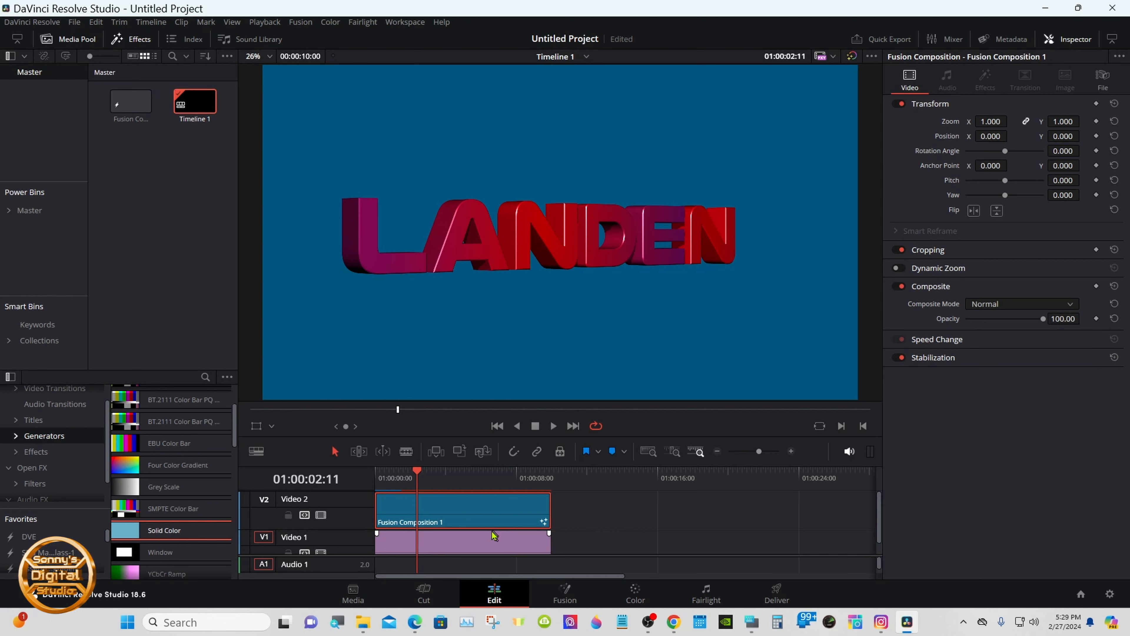
pyautogui.press('Home')
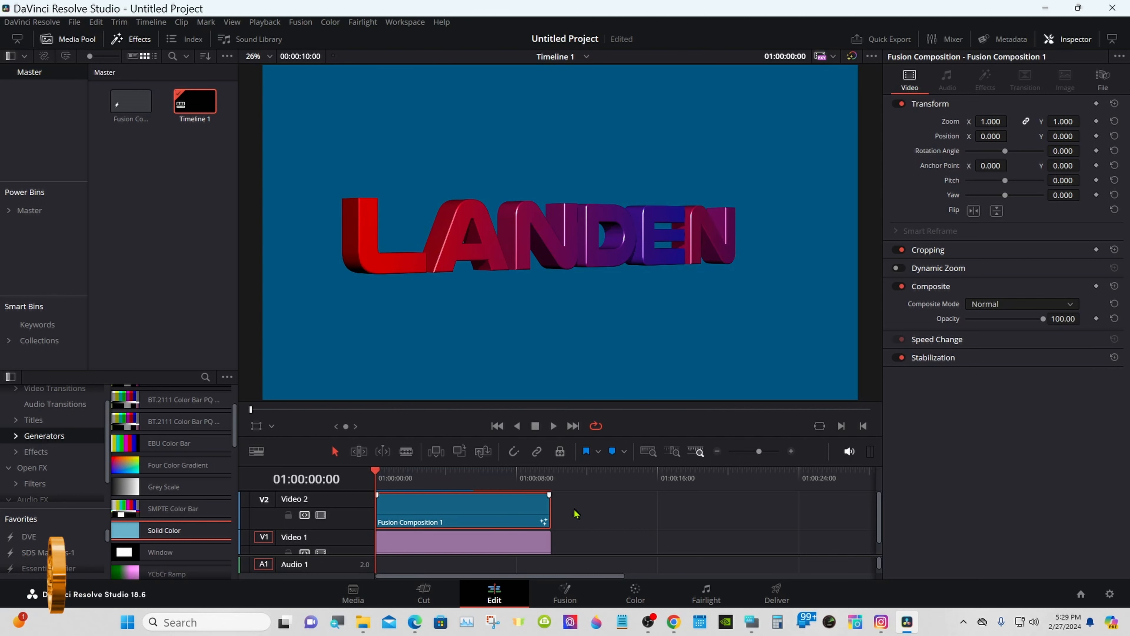
pyautogui.click(554, 427)
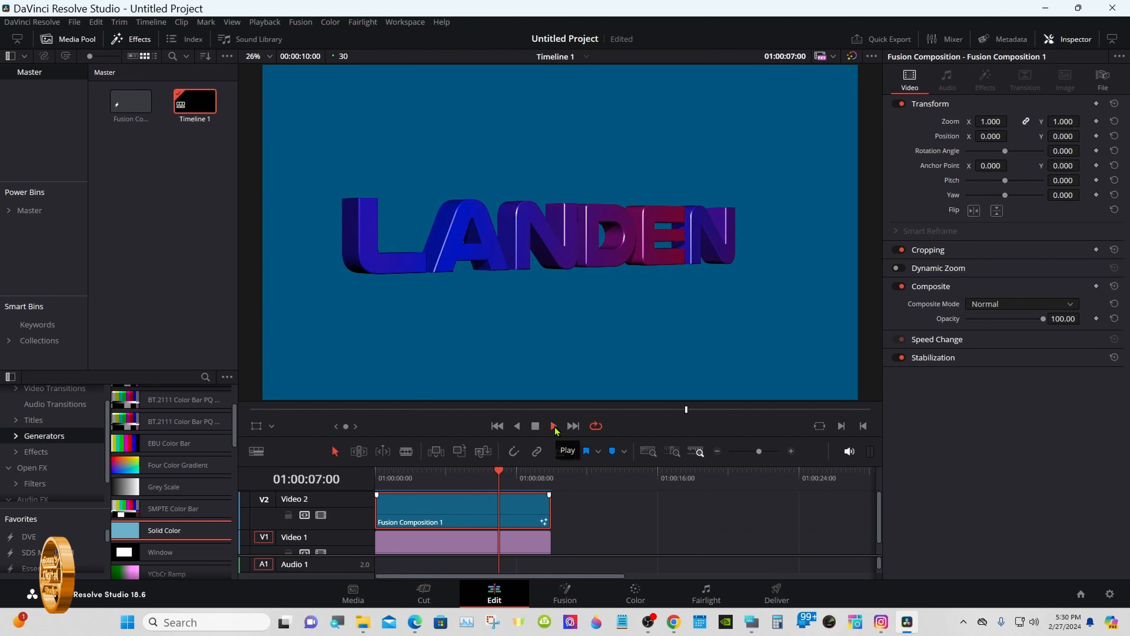
pyautogui.click(535, 426)
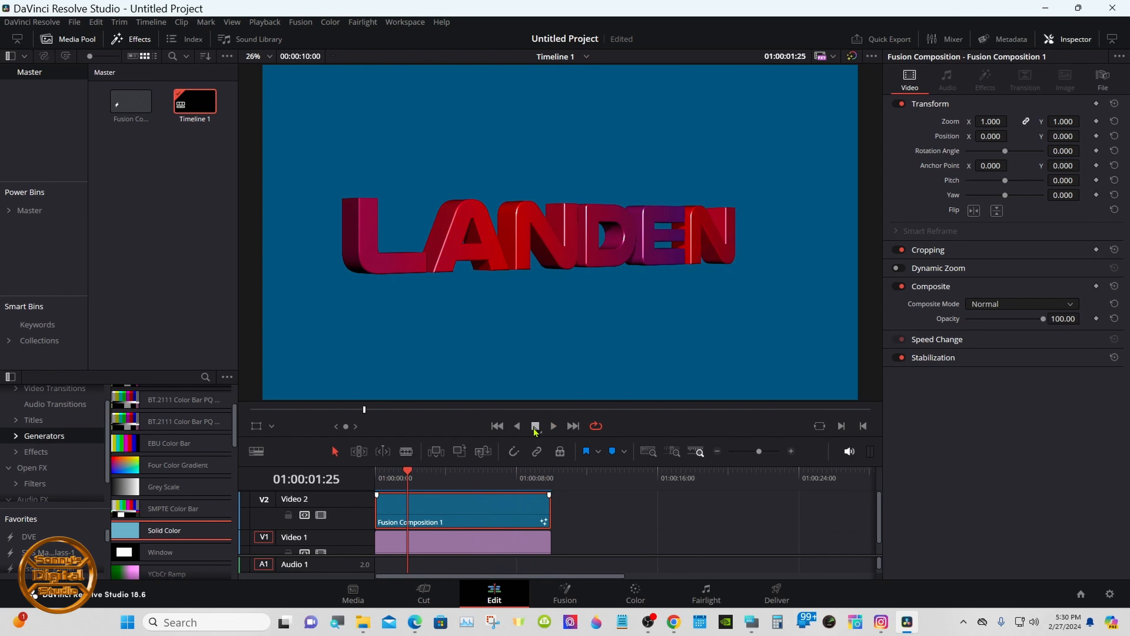
# - On the Fusion page, reset the Face gradient's Offset, modify it with Perturb, and start playback
pyautogui.click(566, 593)
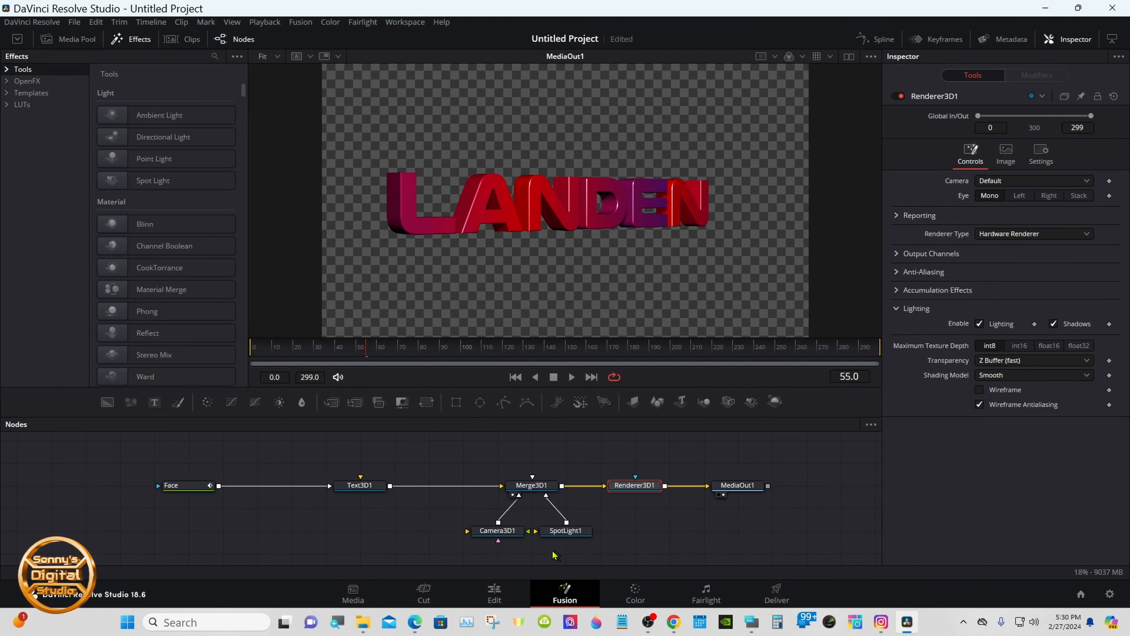
pyautogui.click(195, 485)
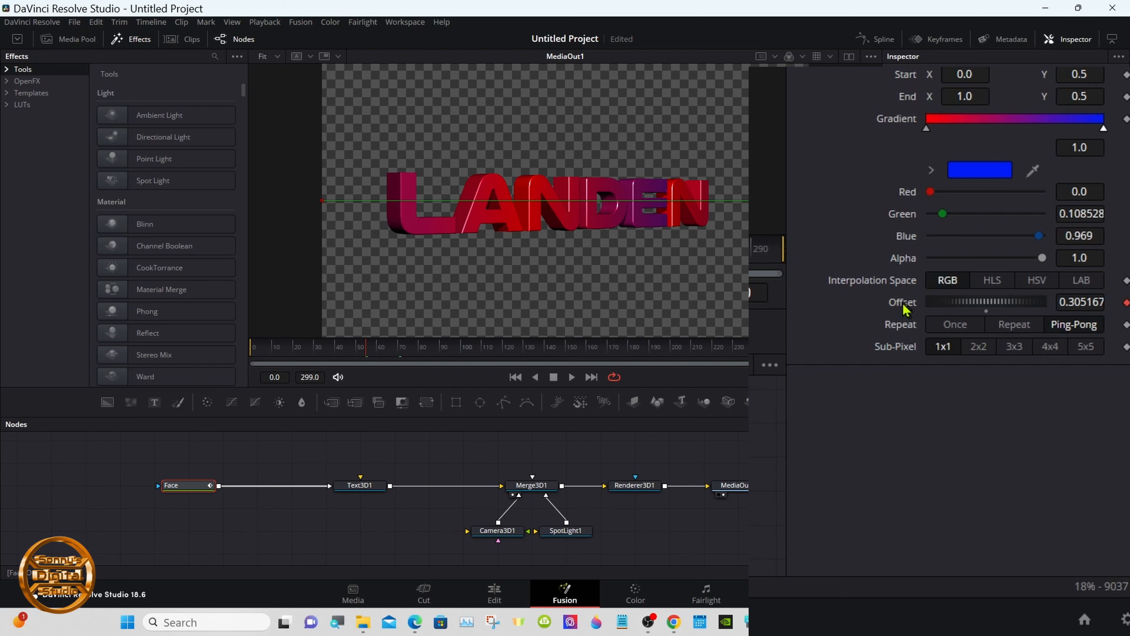
pyautogui.doubleClick(905, 307)
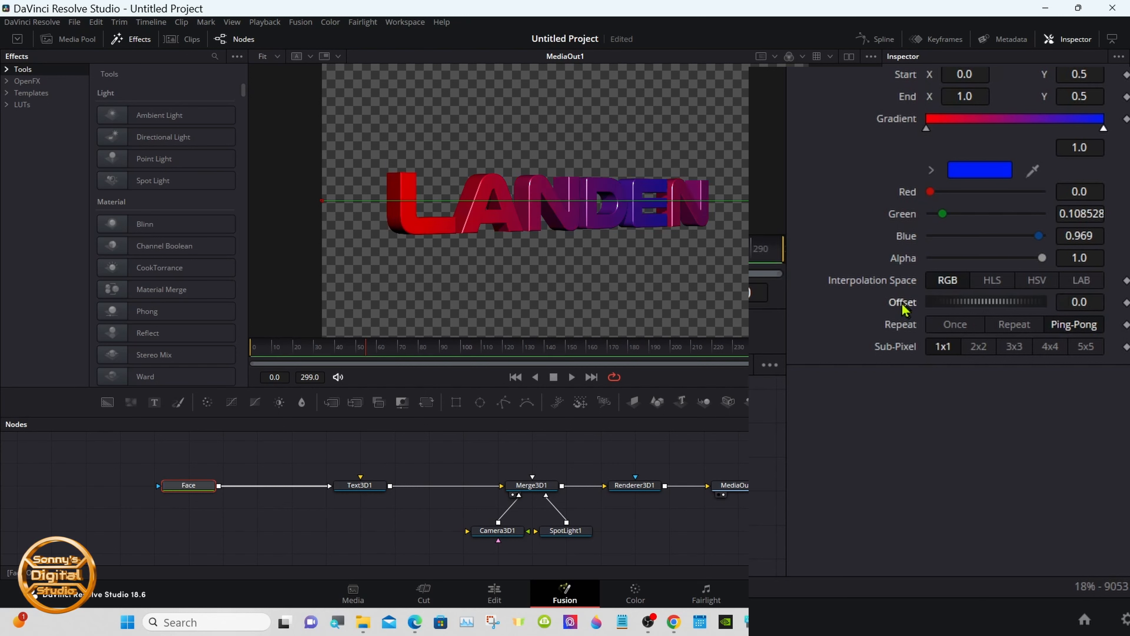
pyautogui.rightClick(904, 307)
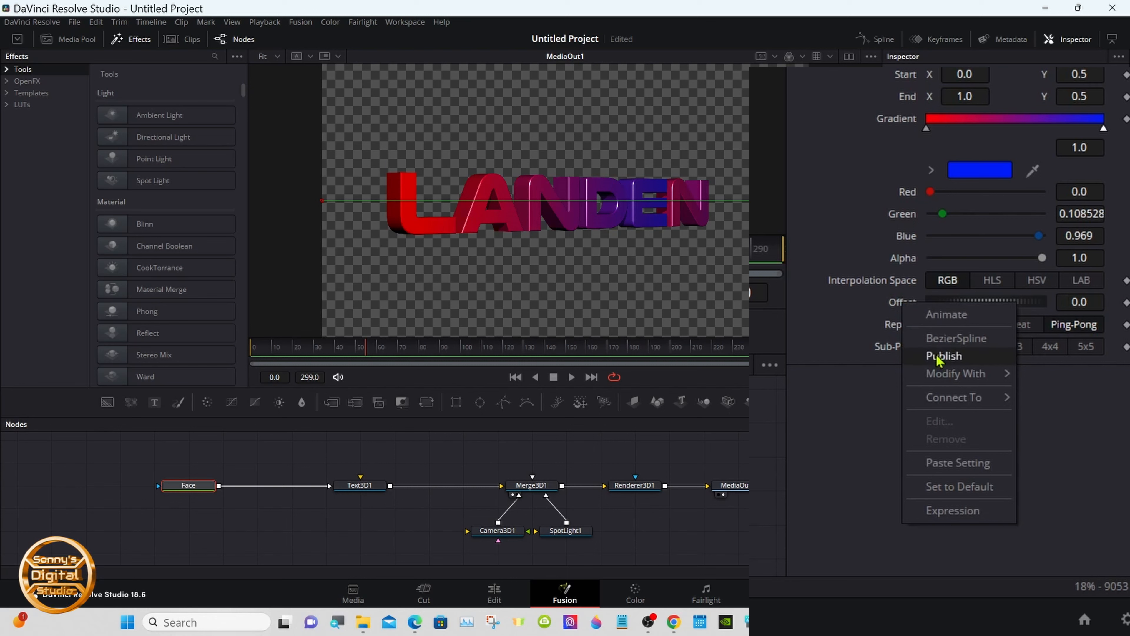
pyautogui.moveTo(947, 376)
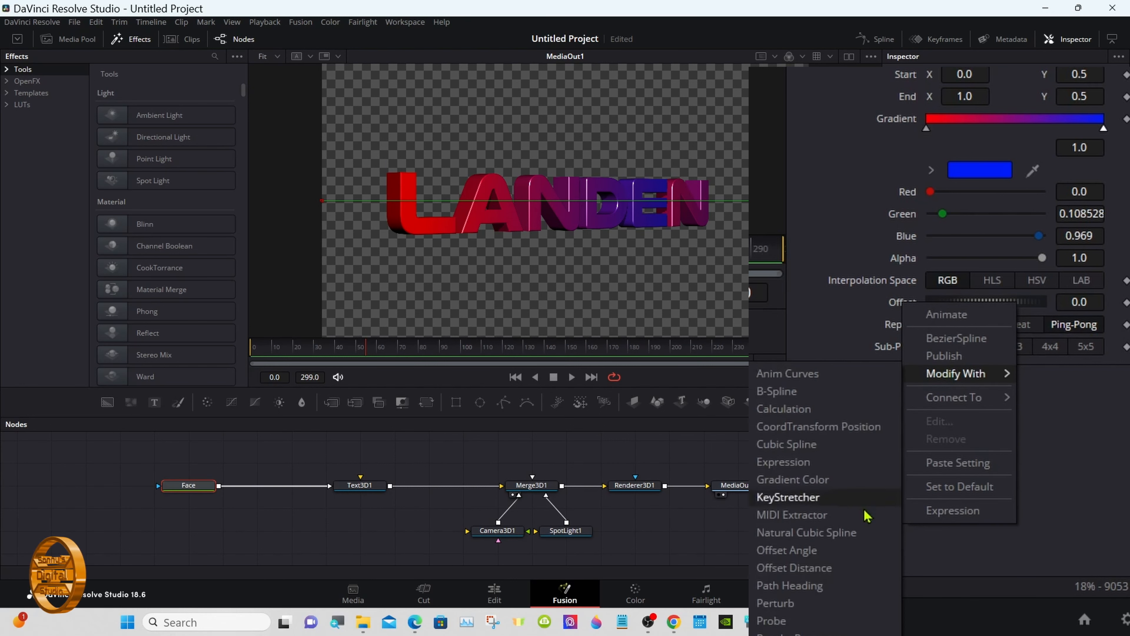
pyautogui.click(806, 609)
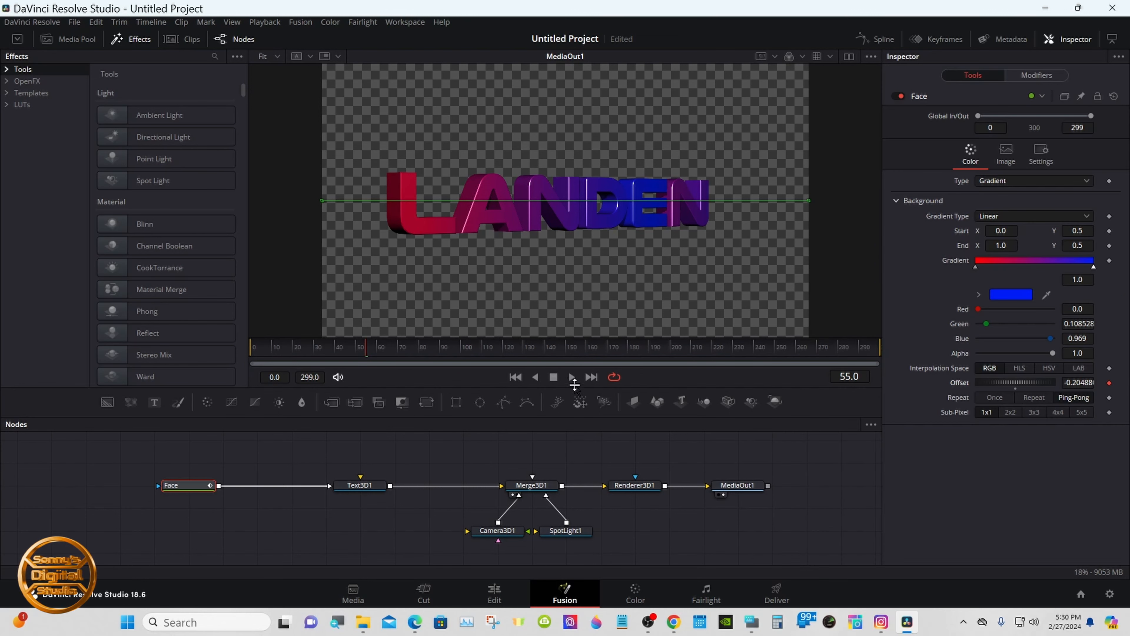
pyautogui.click(571, 378)
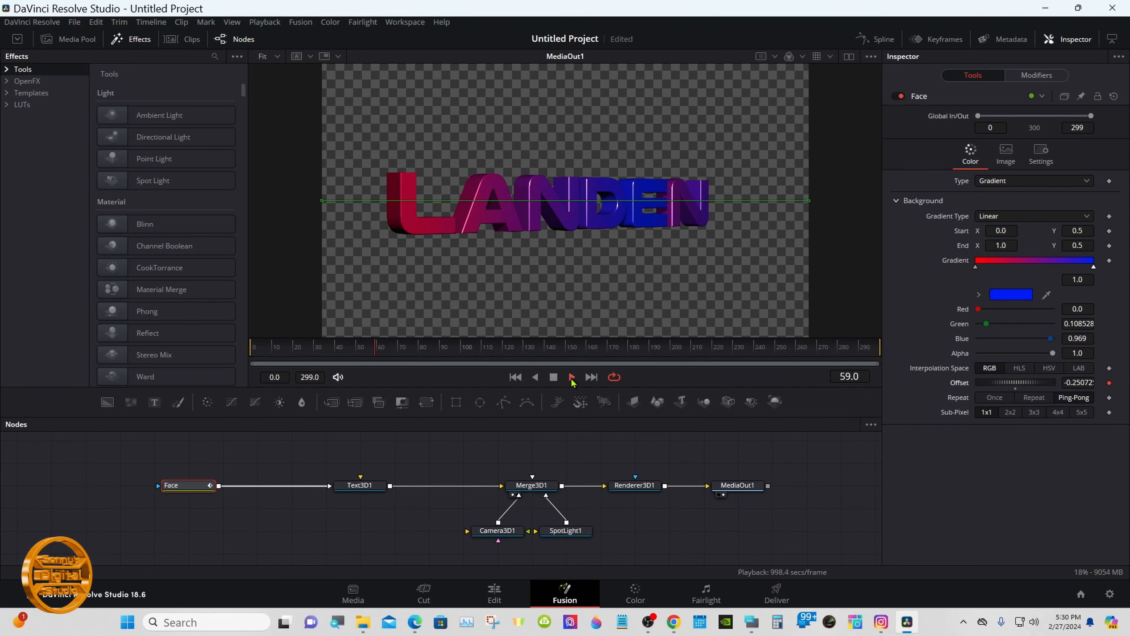
# - Stop the Fusion playback and play the timeline on the Edit page to preview the Perturb animation
pyautogui.click(553, 377)
pyautogui.click(516, 588)
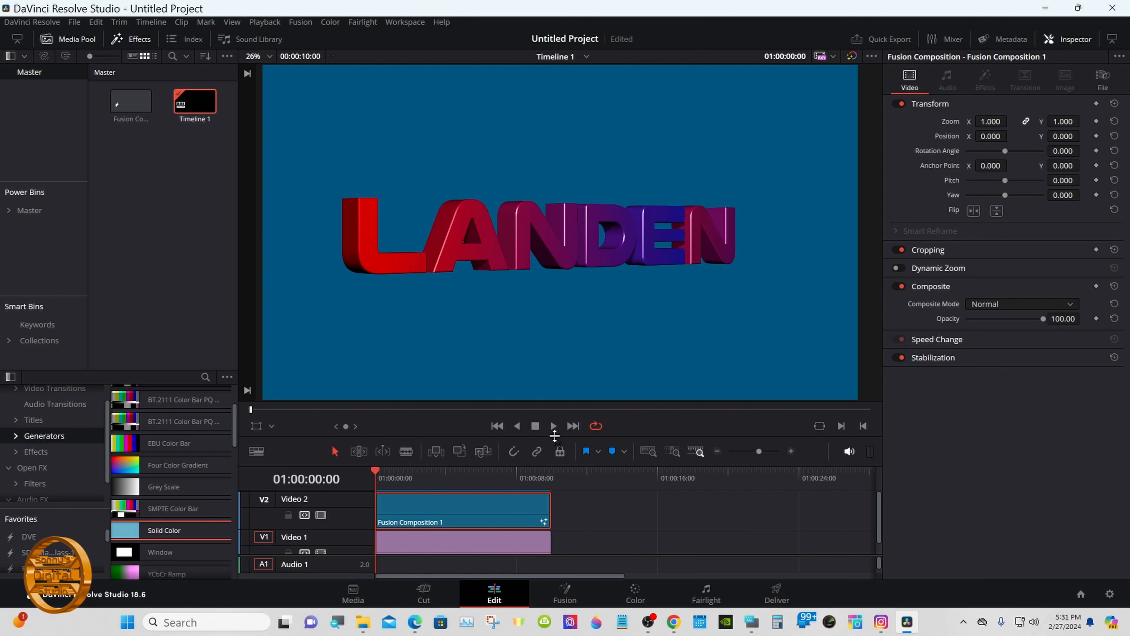
pyautogui.click(553, 427)
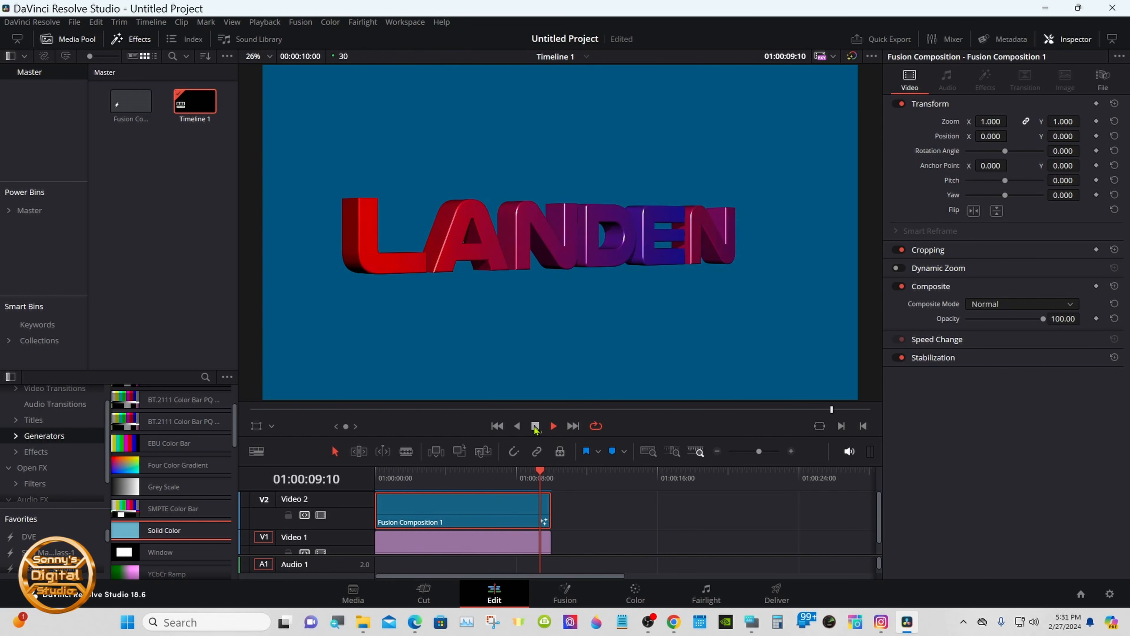
# - On the Fusion page, set the Random Seed of the Face node's Perturb modifier to 11090
pyautogui.click(567, 595)
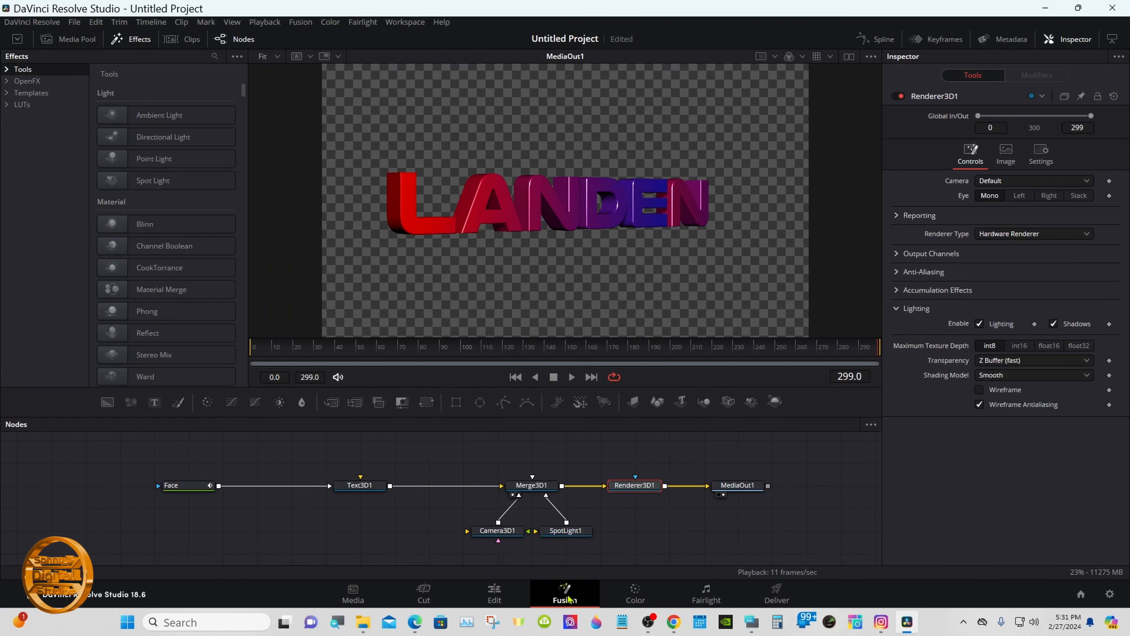
pyautogui.click(205, 486)
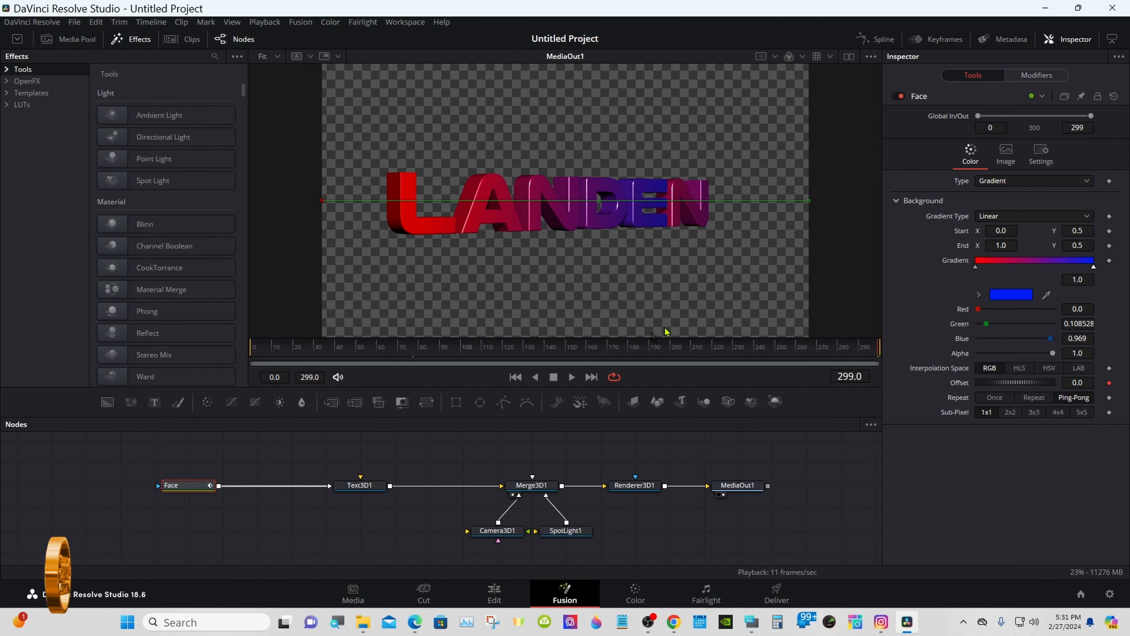
pyautogui.click(1050, 77)
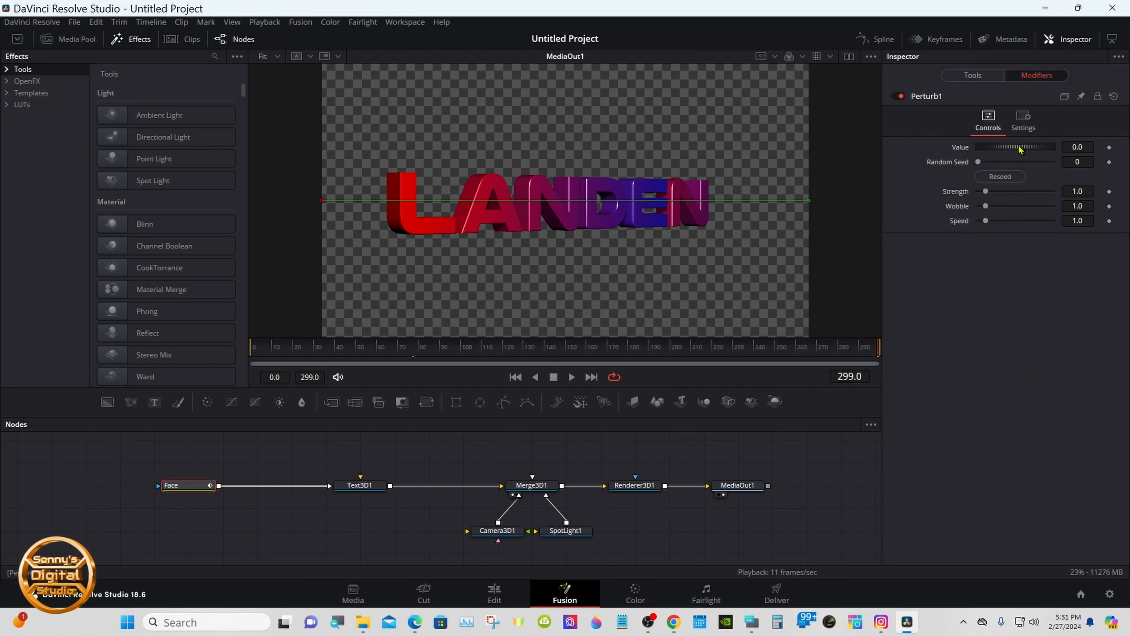
pyautogui.click(996, 163)
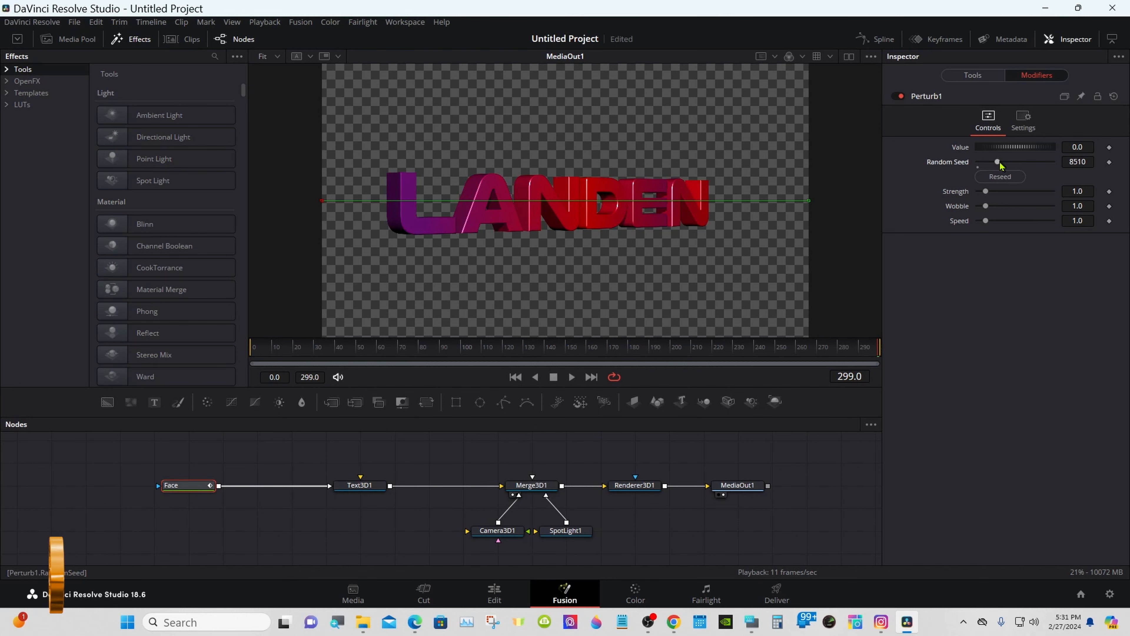
pyautogui.moveTo(998, 162); pyautogui.dragTo(1004, 162)
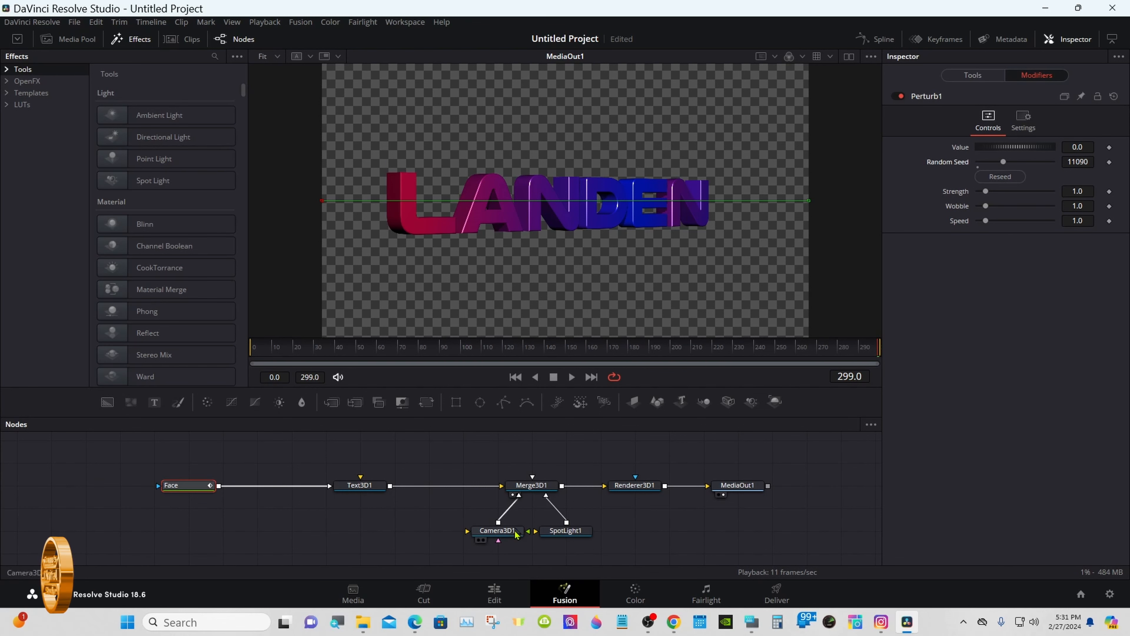
# - Play the timeline on the Edit page to check the gradient motion with the reseeded Perturb modifier, then stop it
pyautogui.click(495, 592)
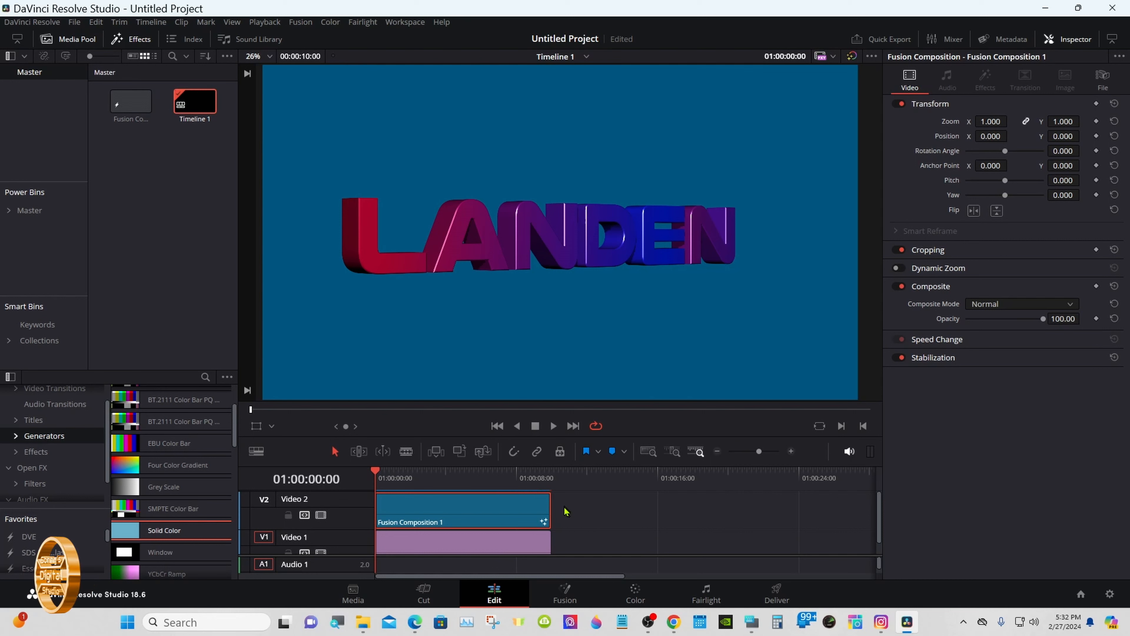
pyautogui.click(554, 426)
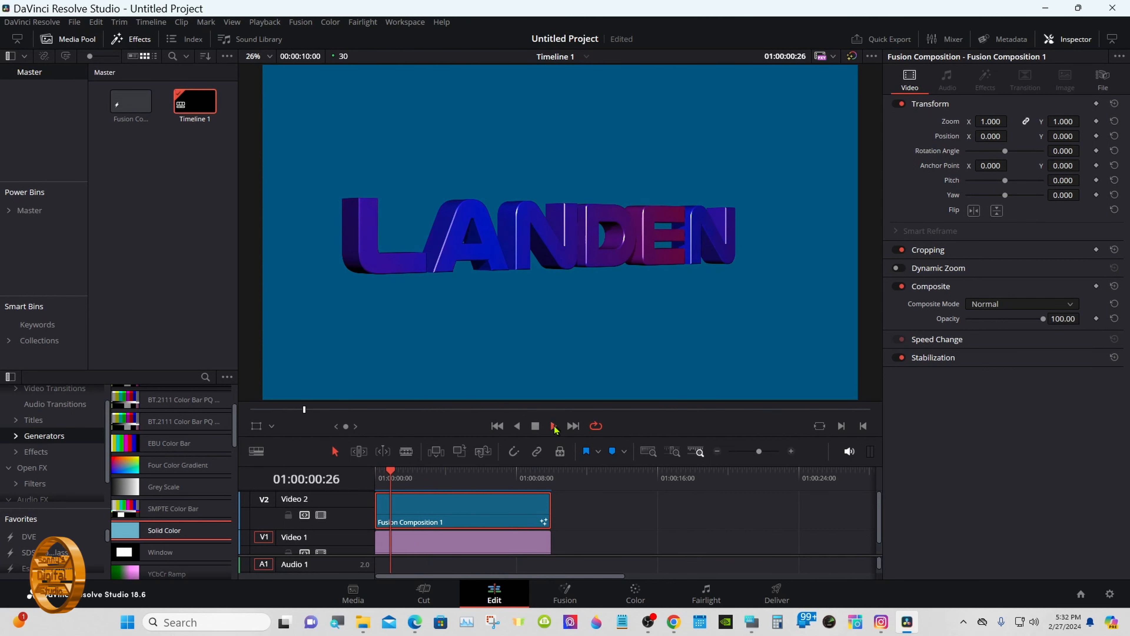
pyautogui.click(534, 426)
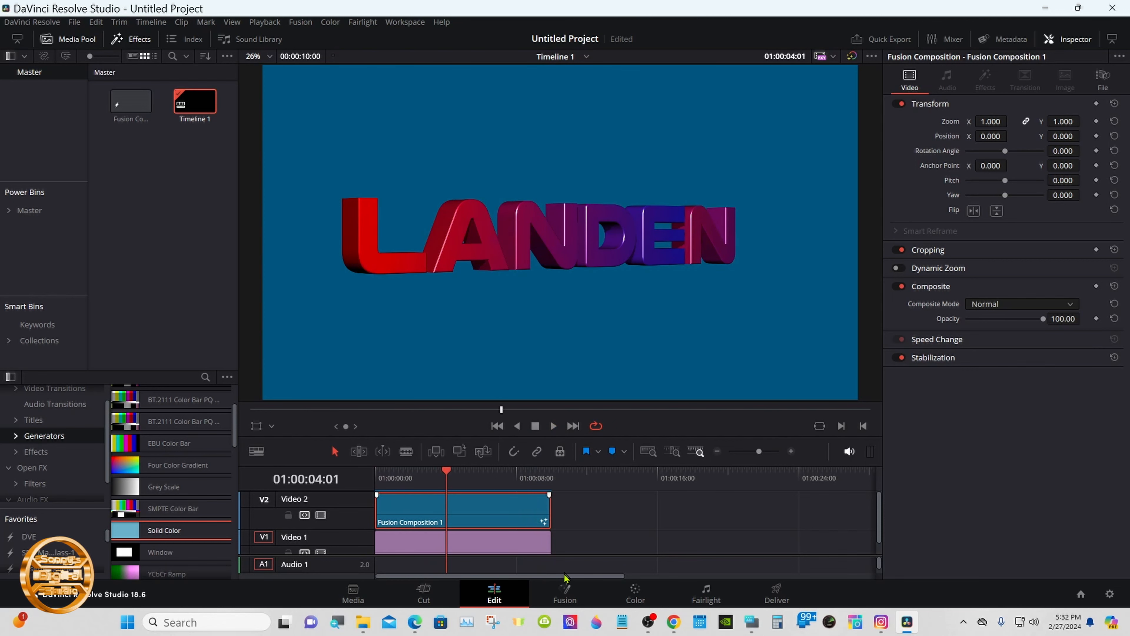
# - On the Fusion page, reset the Face gradient's Offset and modify it with Anim Curves
pyautogui.click(566, 592)
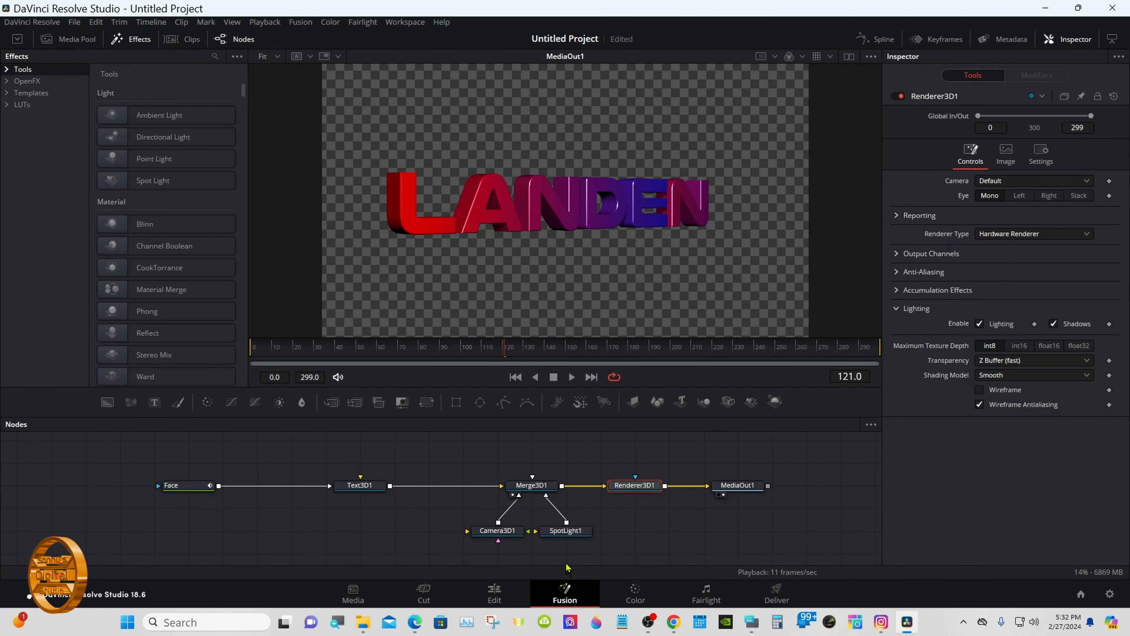
pyautogui.click(164, 494)
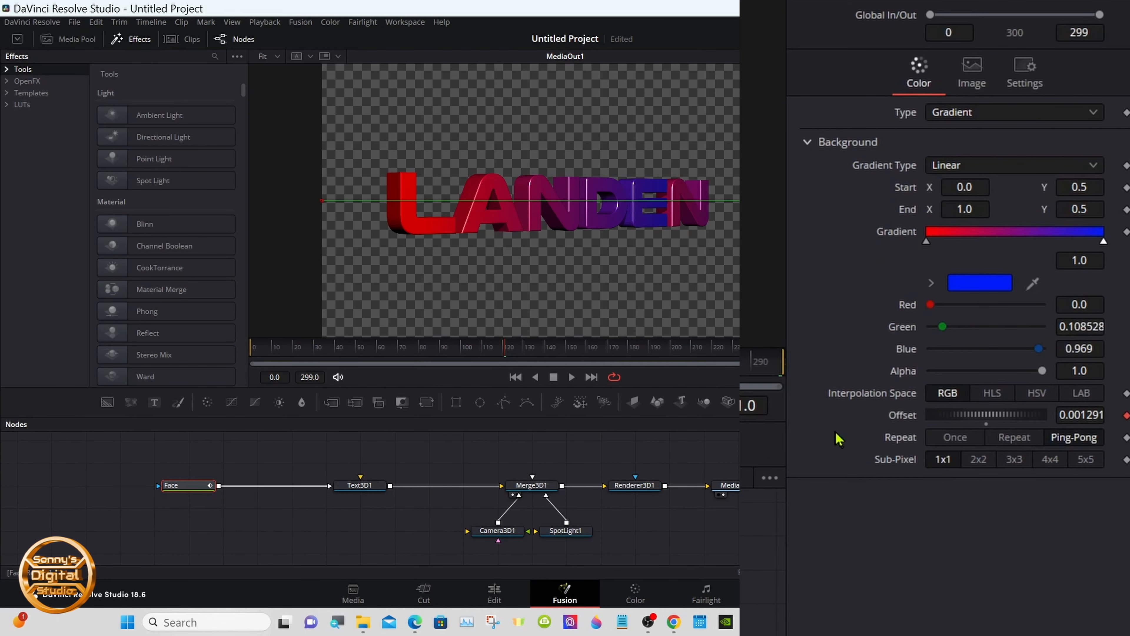
pyautogui.doubleClick(893, 415)
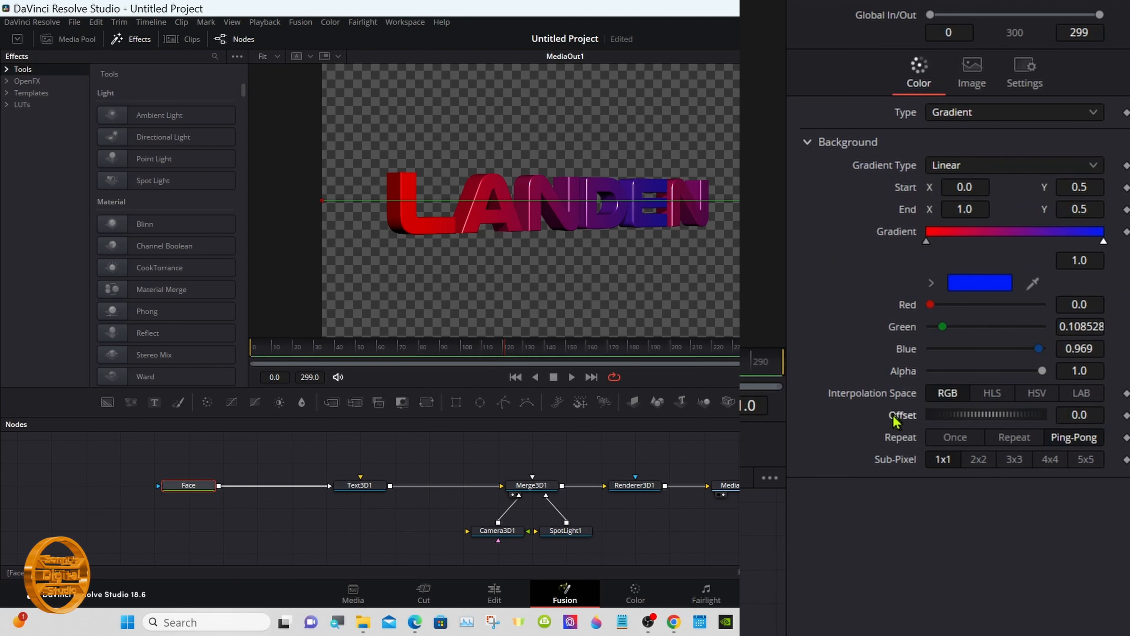
pyautogui.rightClick(896, 420)
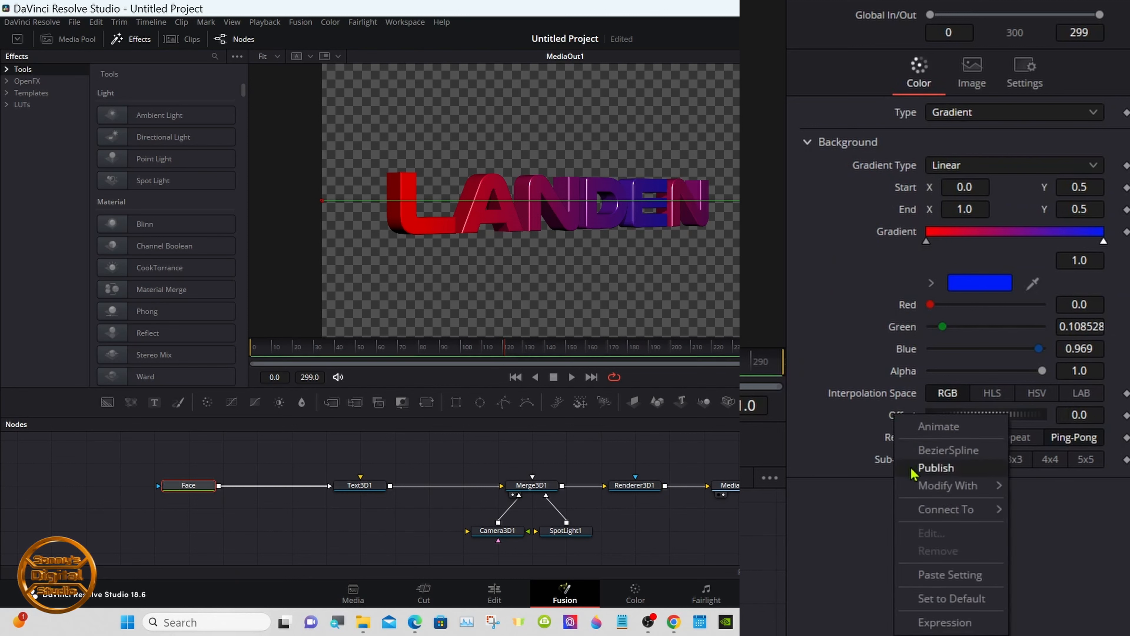
pyautogui.moveTo(935, 489)
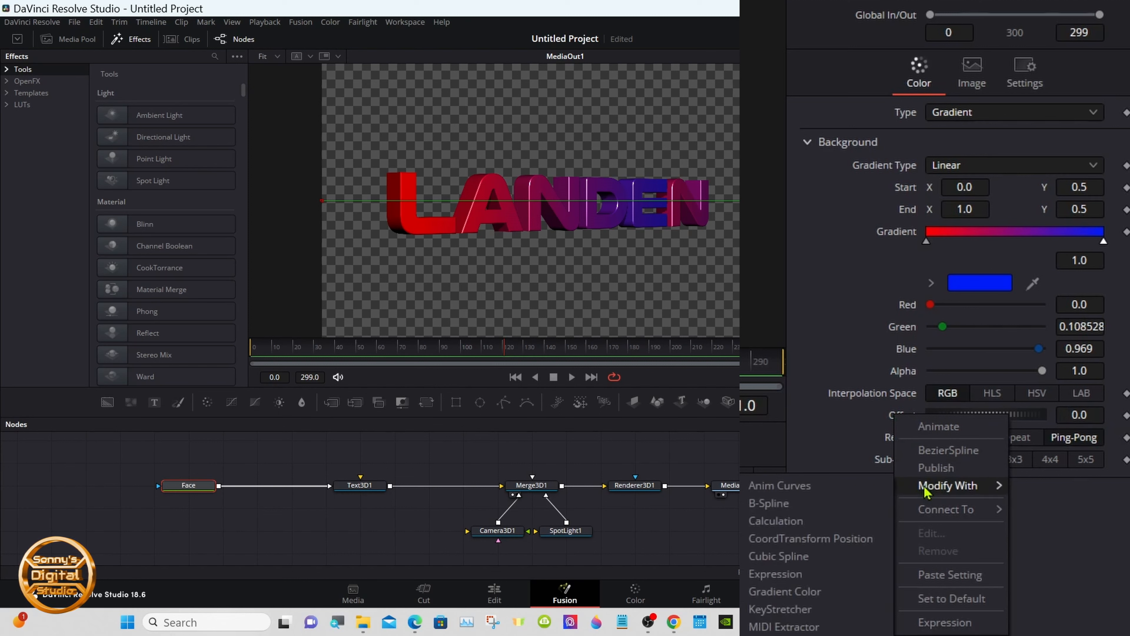
pyautogui.click(807, 487)
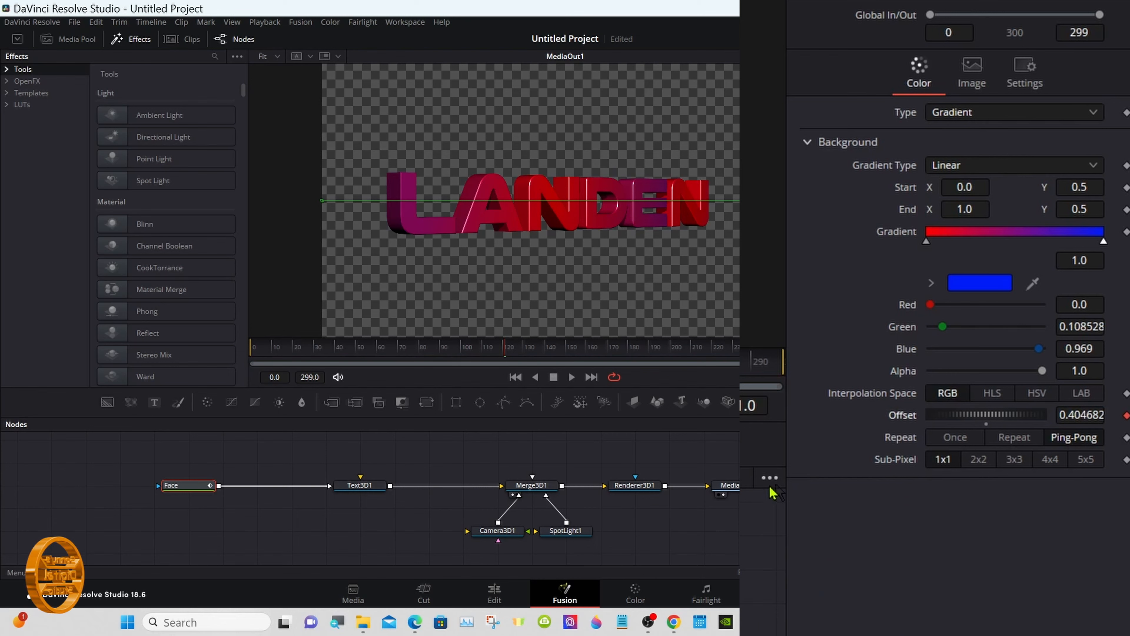
# - On the Edit page, shorten Fusion Composition 1 and the background clip to 5 seconds 6 frames and play them from the start
pyautogui.click(494, 592)
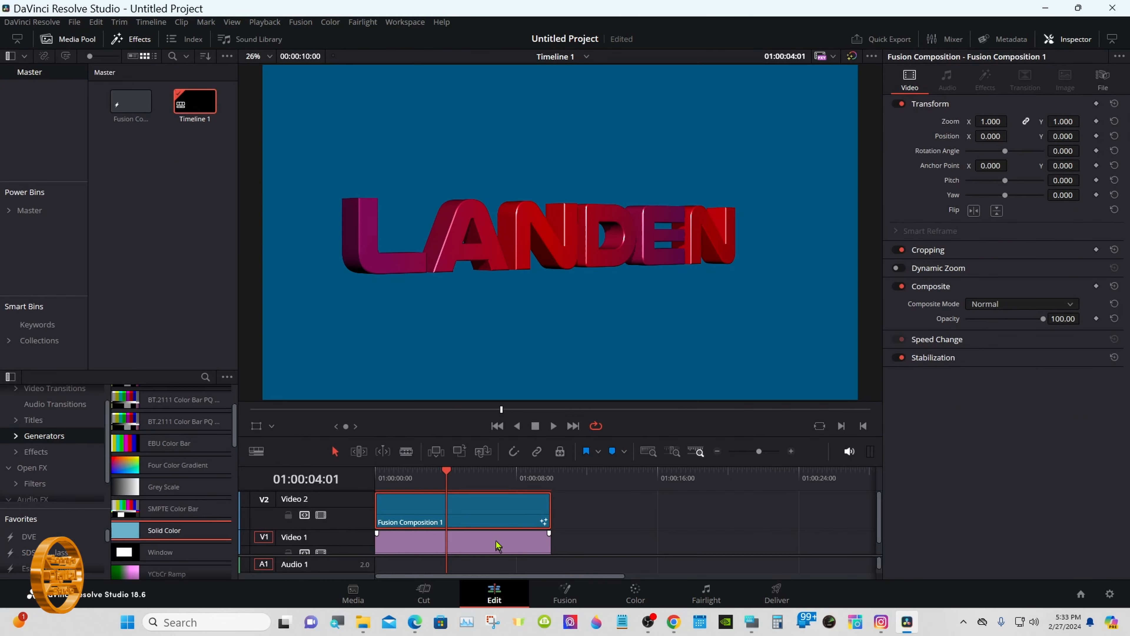
pyautogui.moveTo(550, 506); pyautogui.dragTo(460, 507)
pyautogui.moveTo(389, 473); pyautogui.dragTo(376, 473)
pyautogui.click(553, 519)
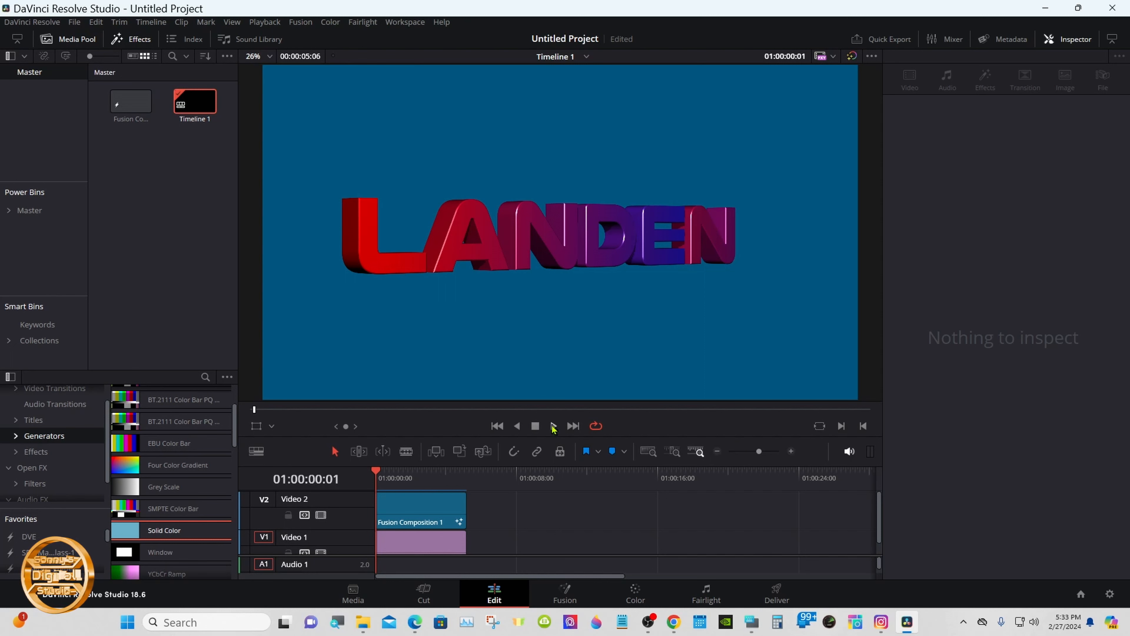
pyautogui.click(553, 426)
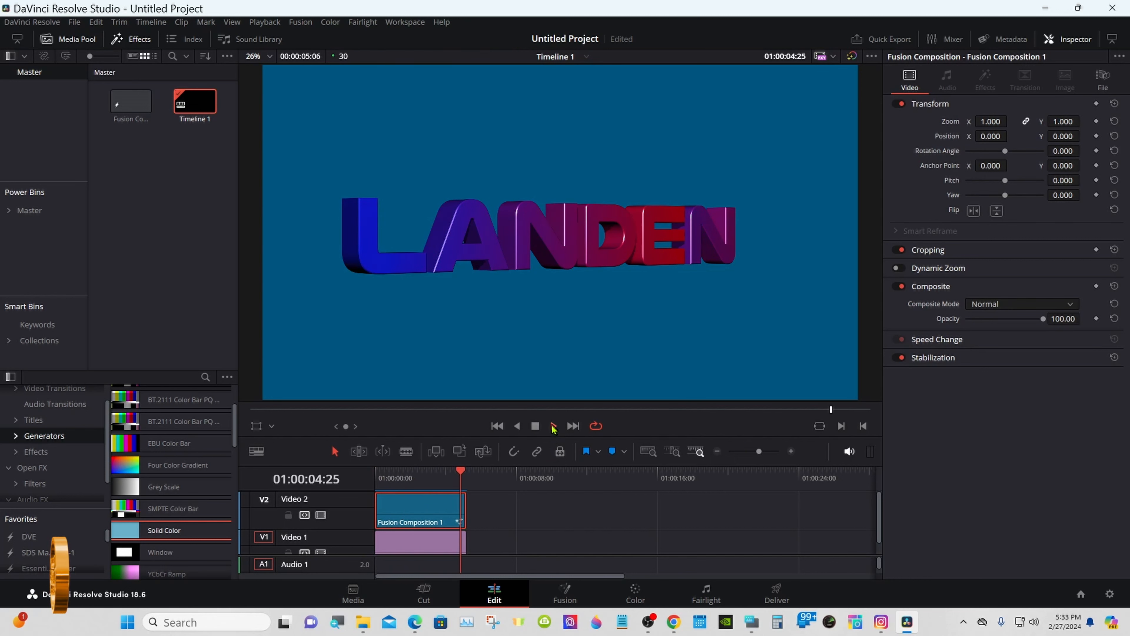
pyautogui.press('space')
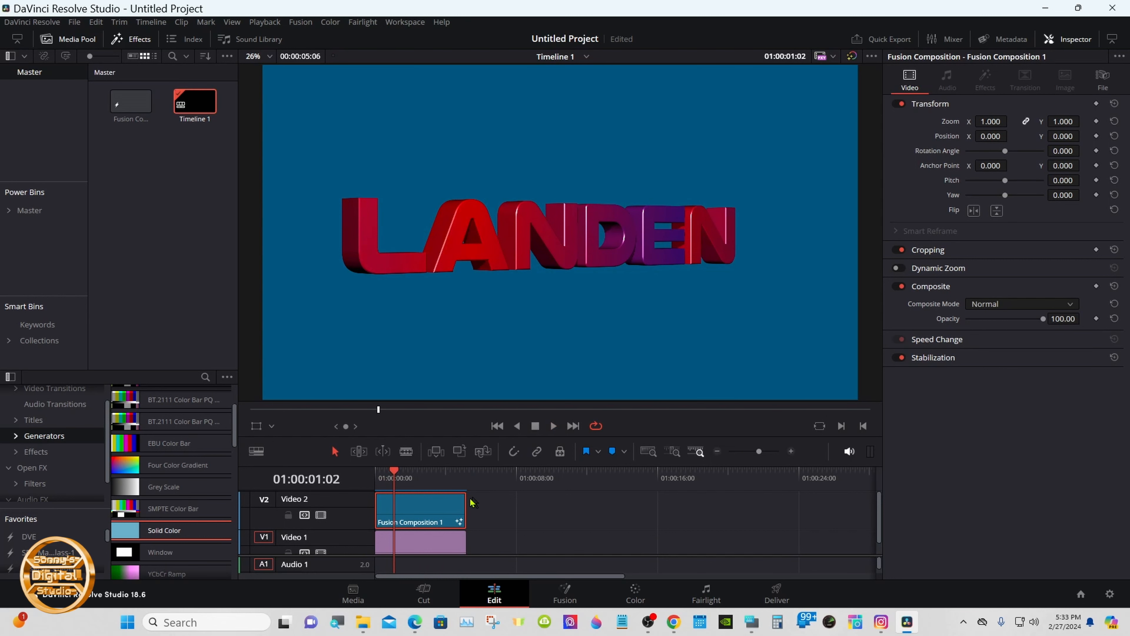
# - Extend Fusion Composition 1 and the background clip below it to 15 seconds and return the playhead to the start
pyautogui.moveTo(464, 503); pyautogui.dragTo(634, 504)
pyautogui.moveTo(465, 540); pyautogui.dragTo(639, 544)
pyautogui.click(374, 478)
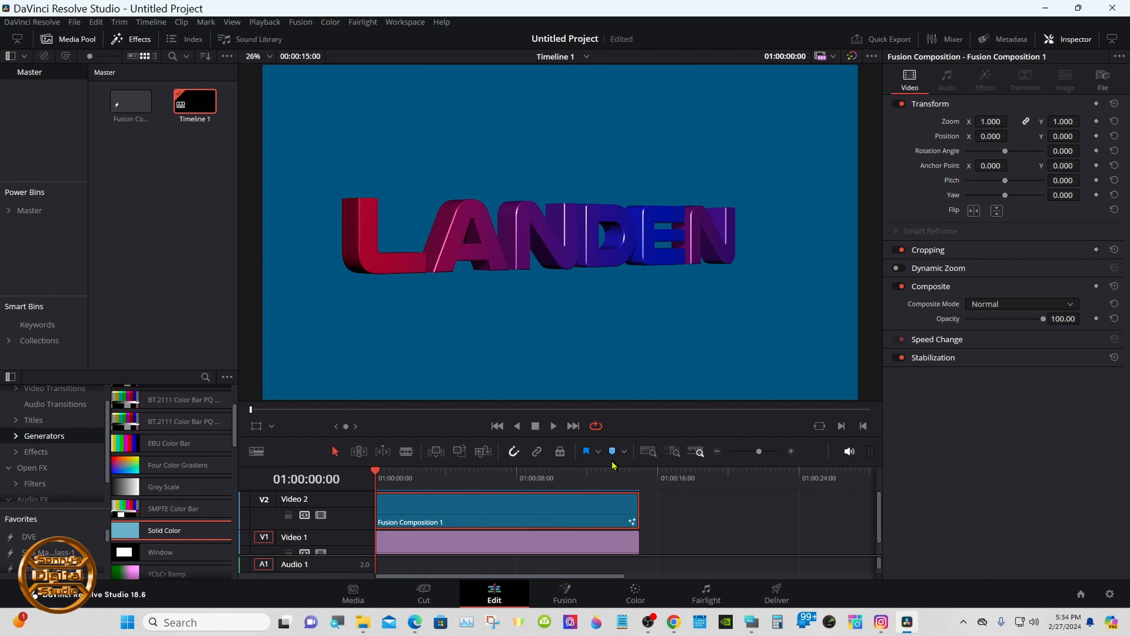
# - Play the extended timeline to check the Anim Curves gradient speed, then stop and return to the start
pyautogui.click(554, 429)
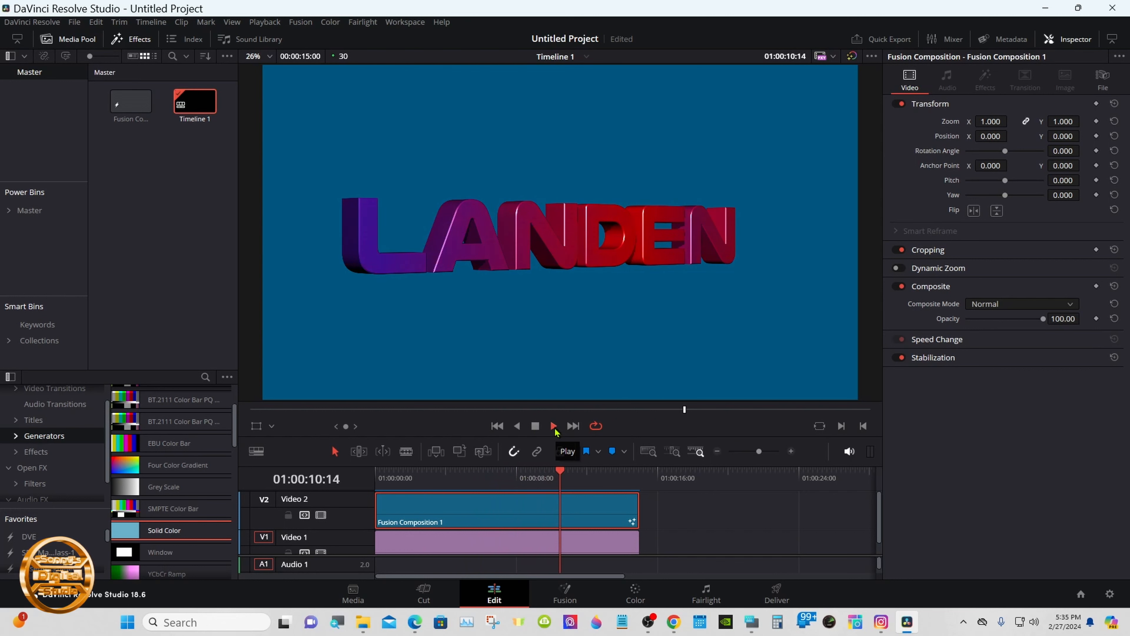
pyautogui.click(536, 426)
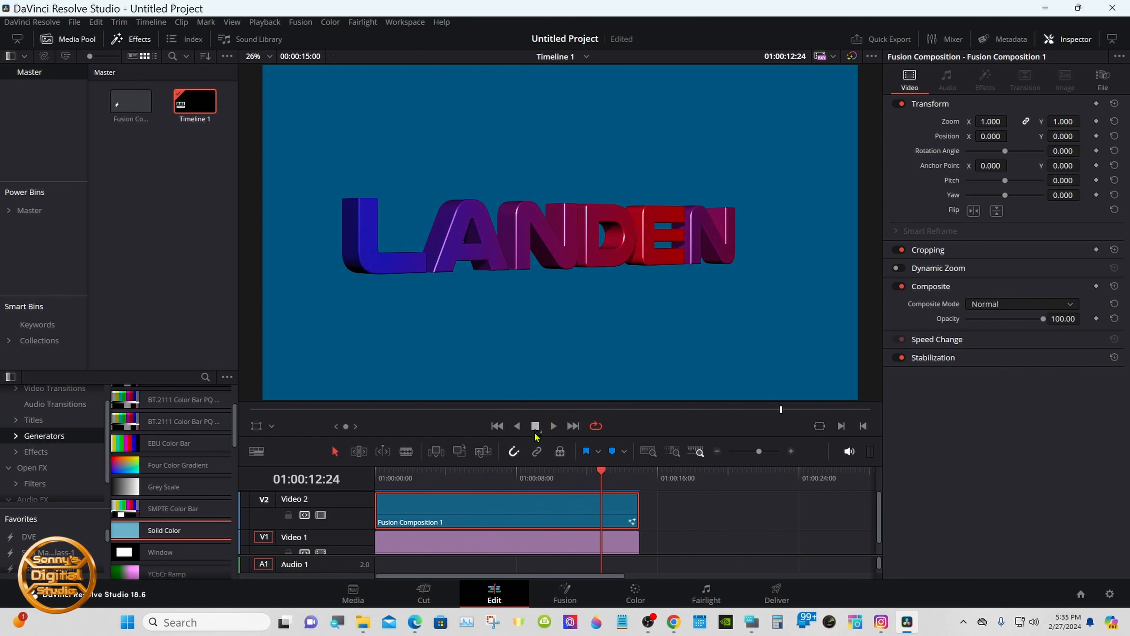
pyautogui.click(376, 479)
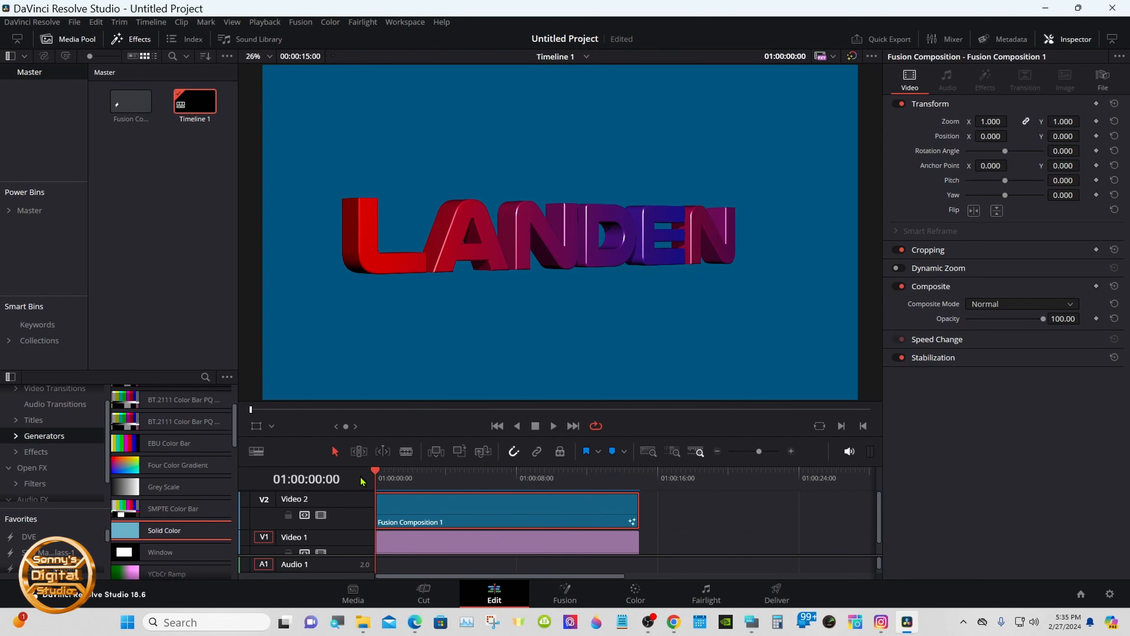
# - On the Fusion page, raise the Scale of the Anim Curves modifier on the Face node's Offset to 5.022
pyautogui.click(568, 598)
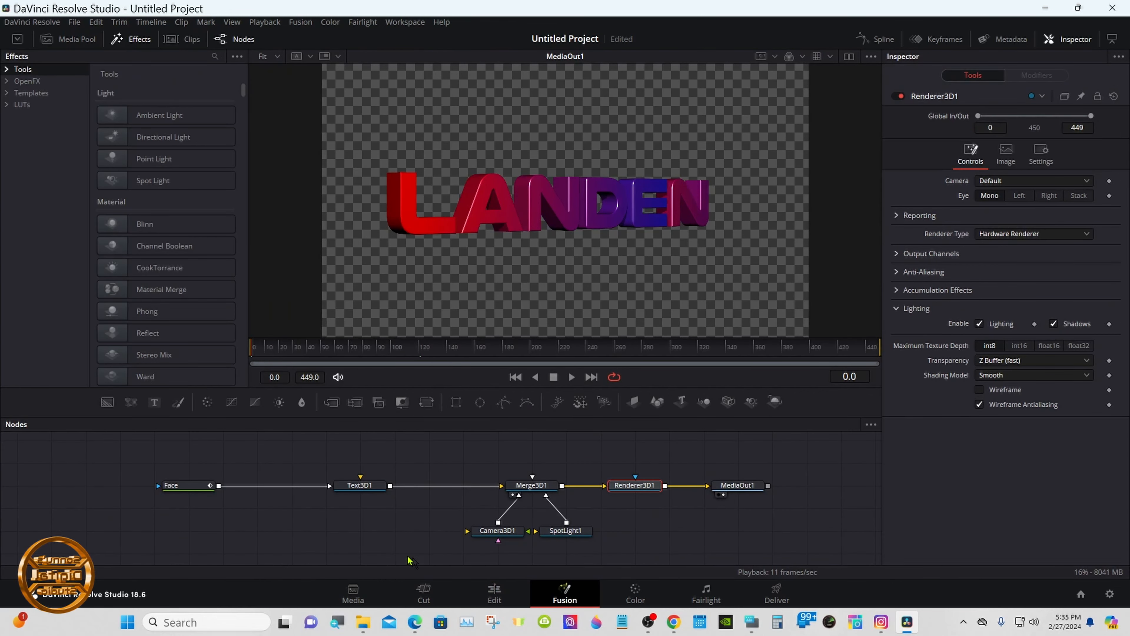
pyautogui.click(190, 485)
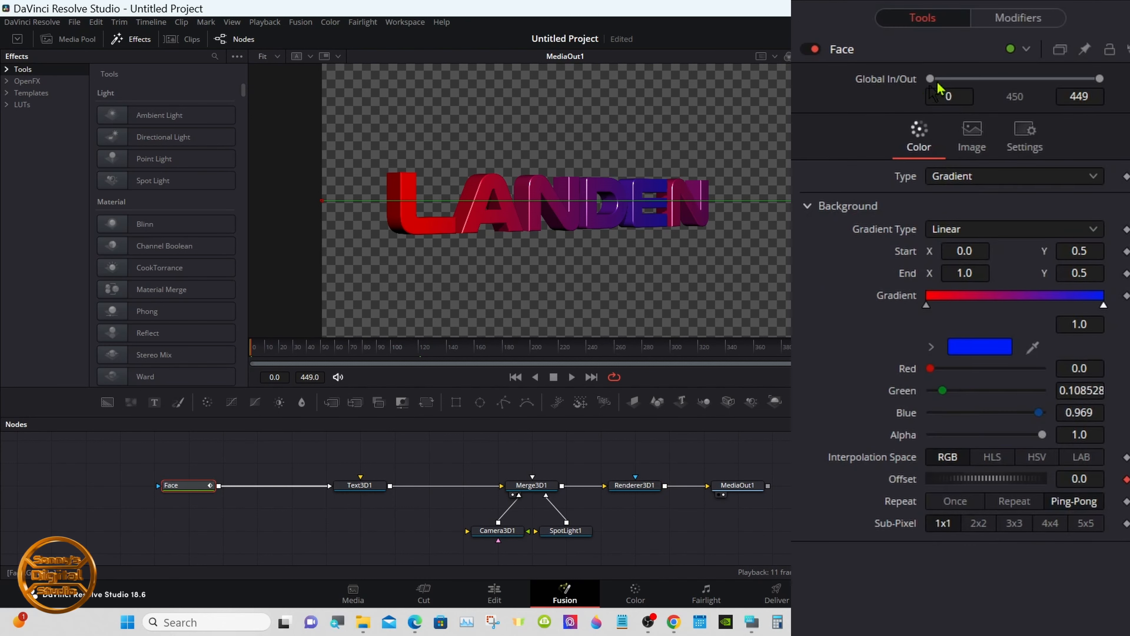
pyautogui.click(1036, 75)
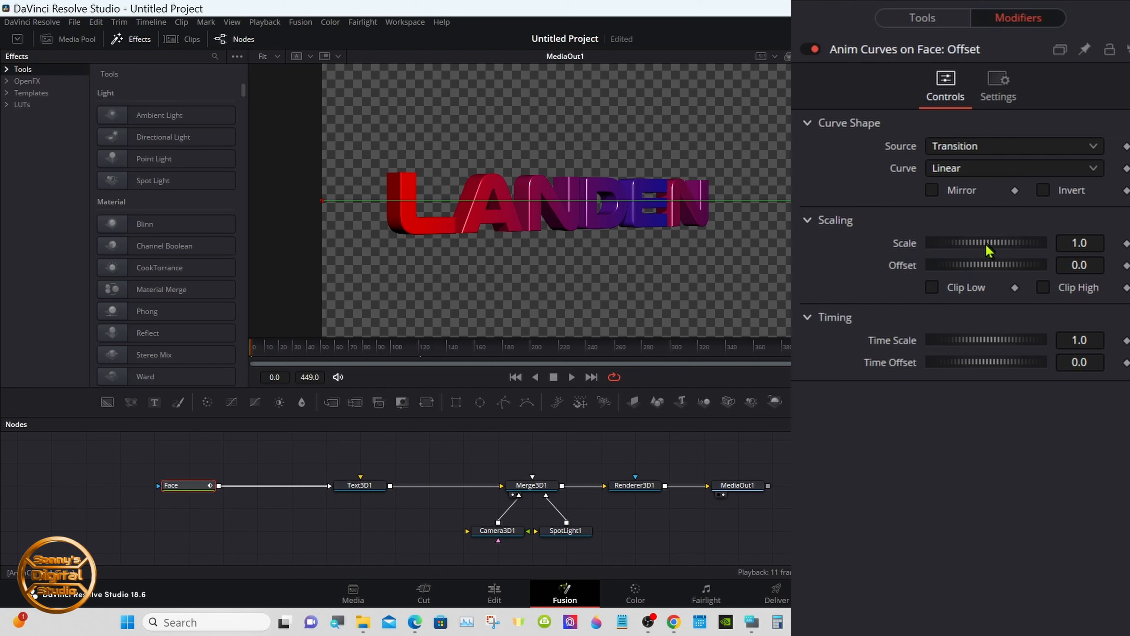
pyautogui.moveTo(979, 249); pyautogui.dragTo(1087, 244)
pyautogui.moveTo(1023, 245)
pyautogui.mouseDown()
pyautogui.moveTo(988, 247)
pyautogui.moveTo(1019, 246)
pyautogui.mouseUp()
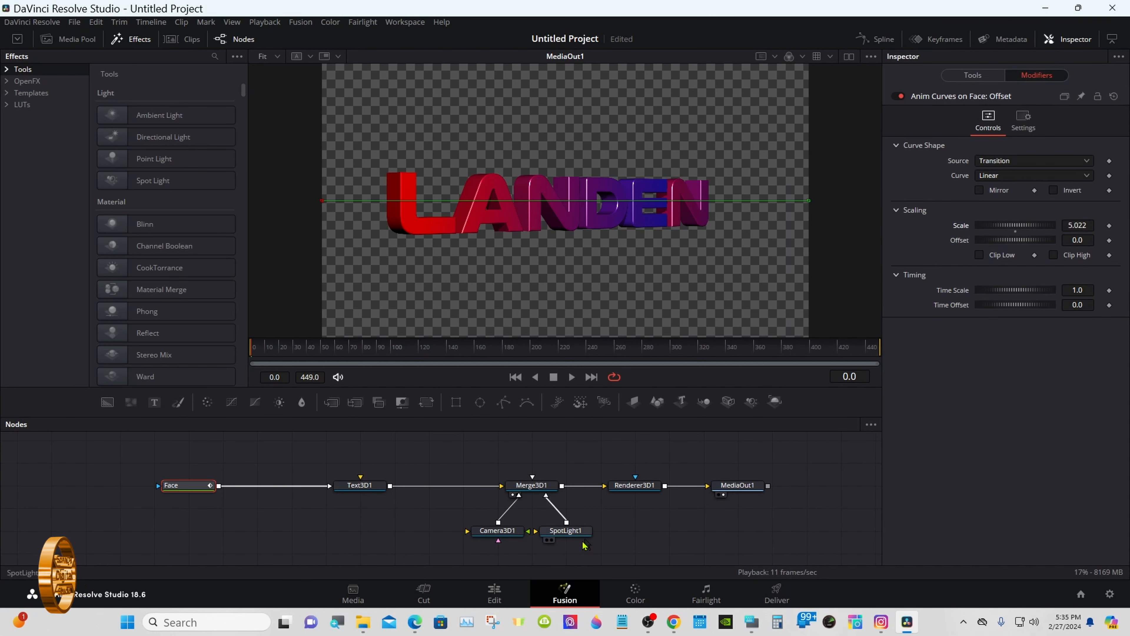
# - Play the timeline on the Edit page to check the gradient motion with the rescaled Anim Curves, then stop it
pyautogui.click(495, 592)
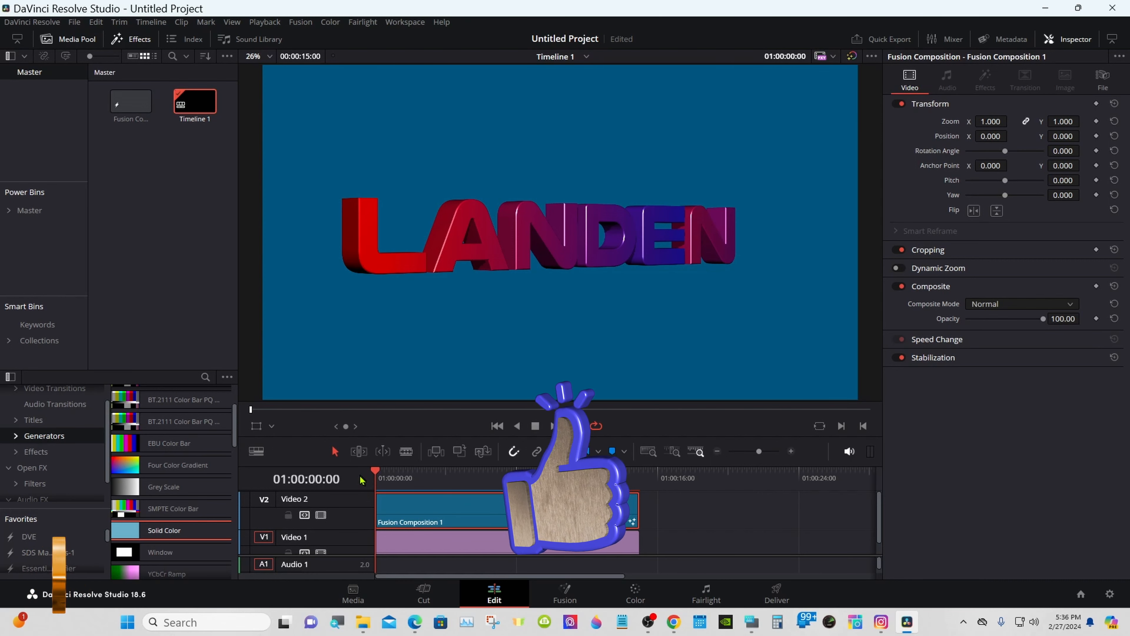
pyautogui.click(553, 426)
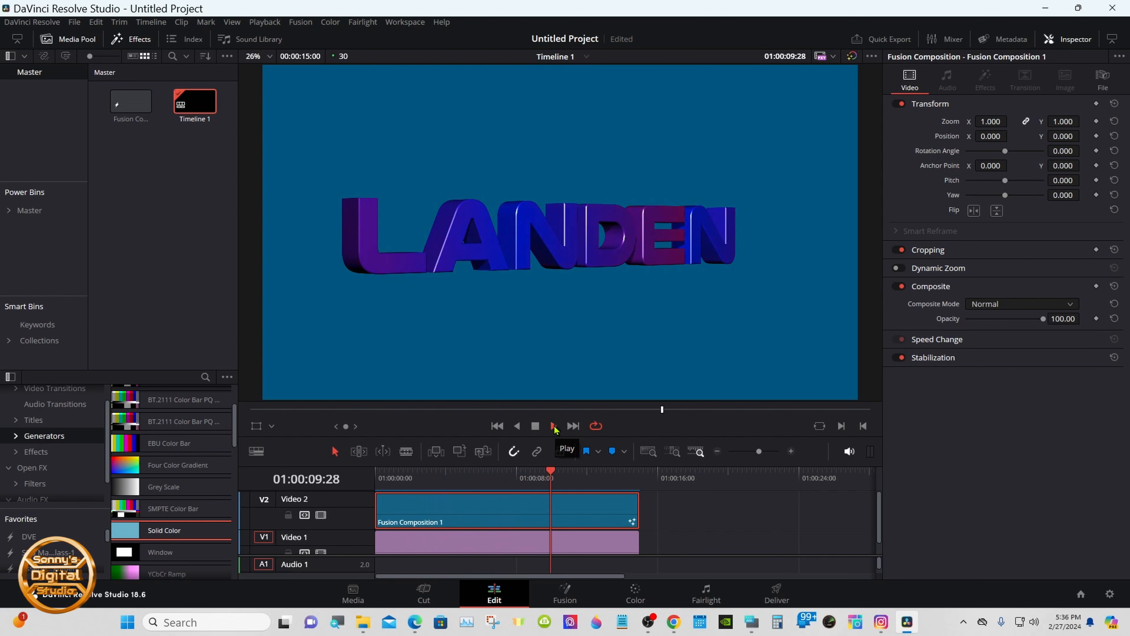
pyautogui.click(536, 426)
# - On the Fusion page, turn off Use One Material in the shading settings of Text3D1
pyautogui.click(565, 594)
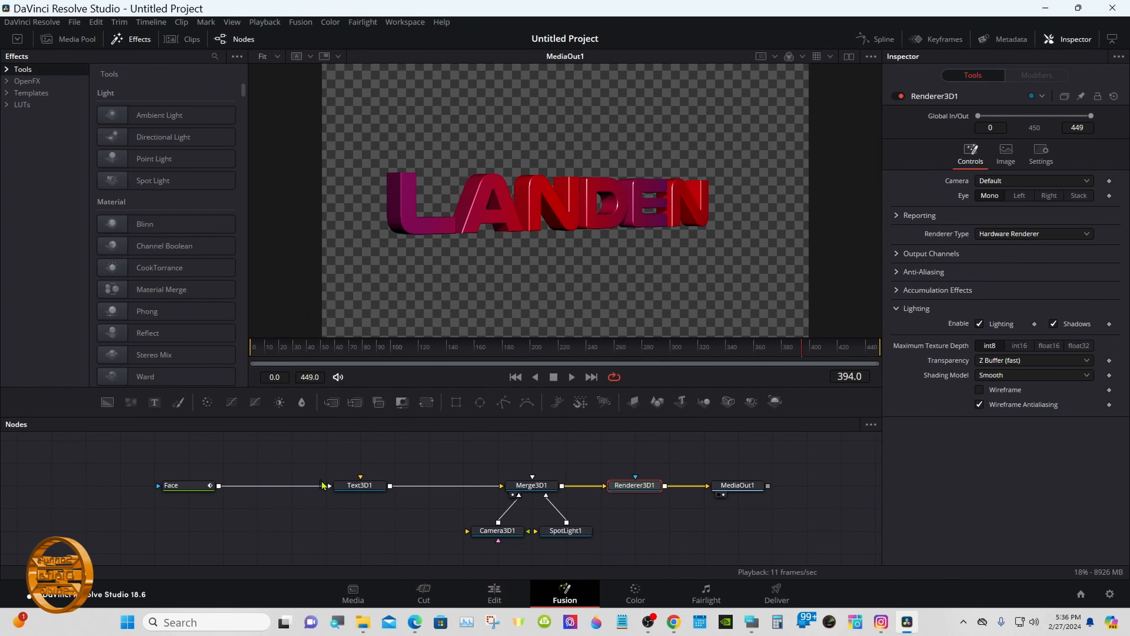
pyautogui.click(352, 485)
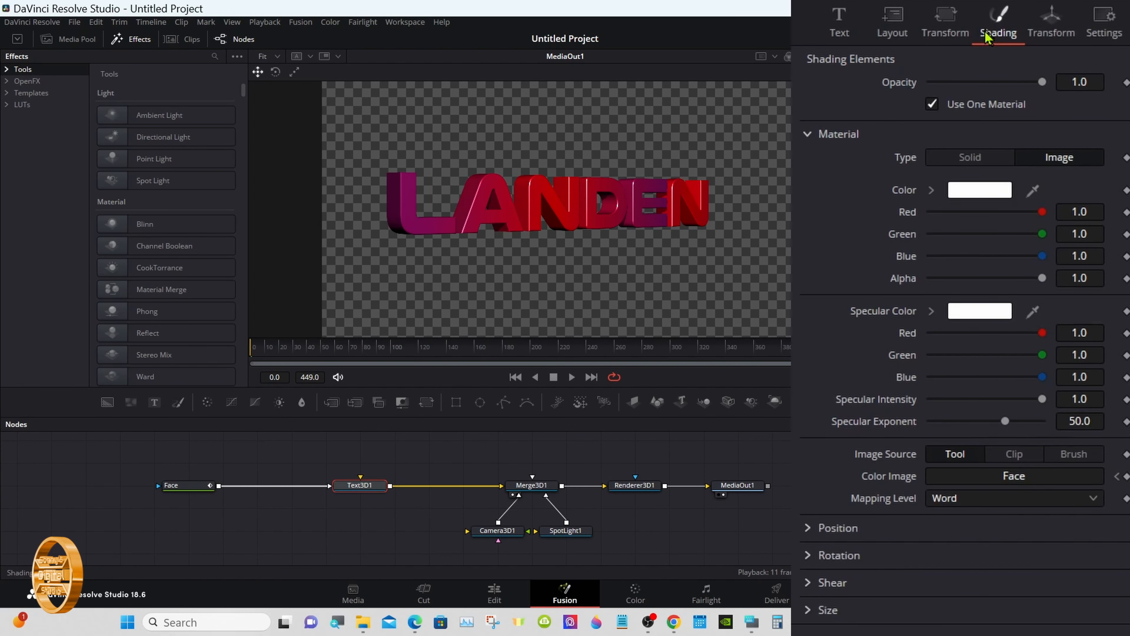
pyautogui.click(931, 106)
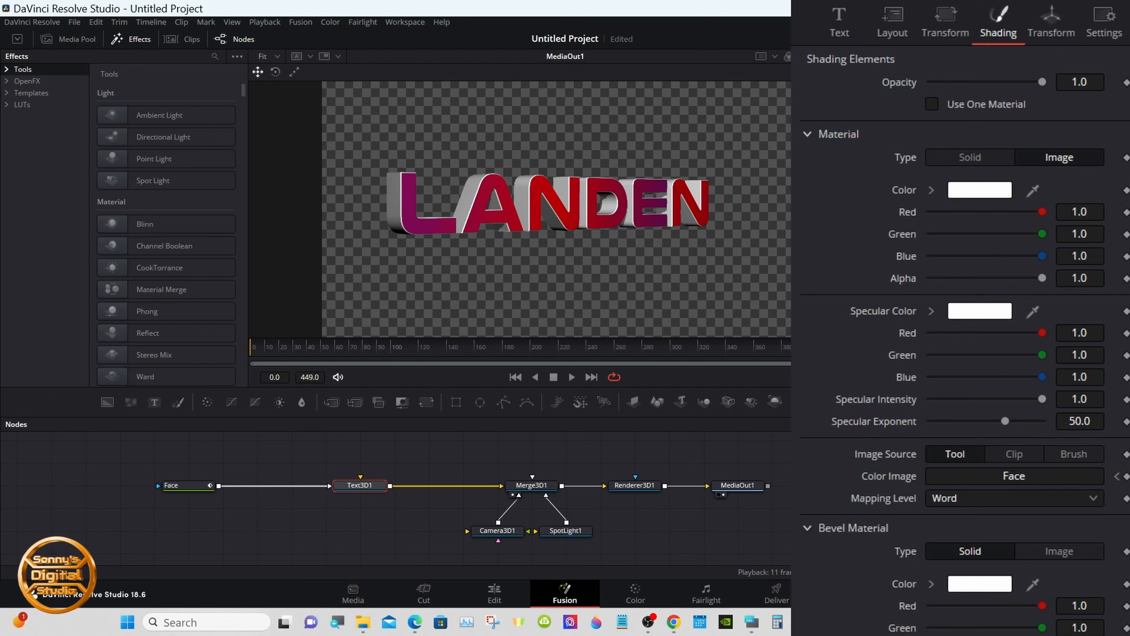
# - Set the solid color of Text3D1's Bevel Material to pure red with hue 0.0, saturation 1.0 and value 1.0
pyautogui.scroll(-4, 865, 421)
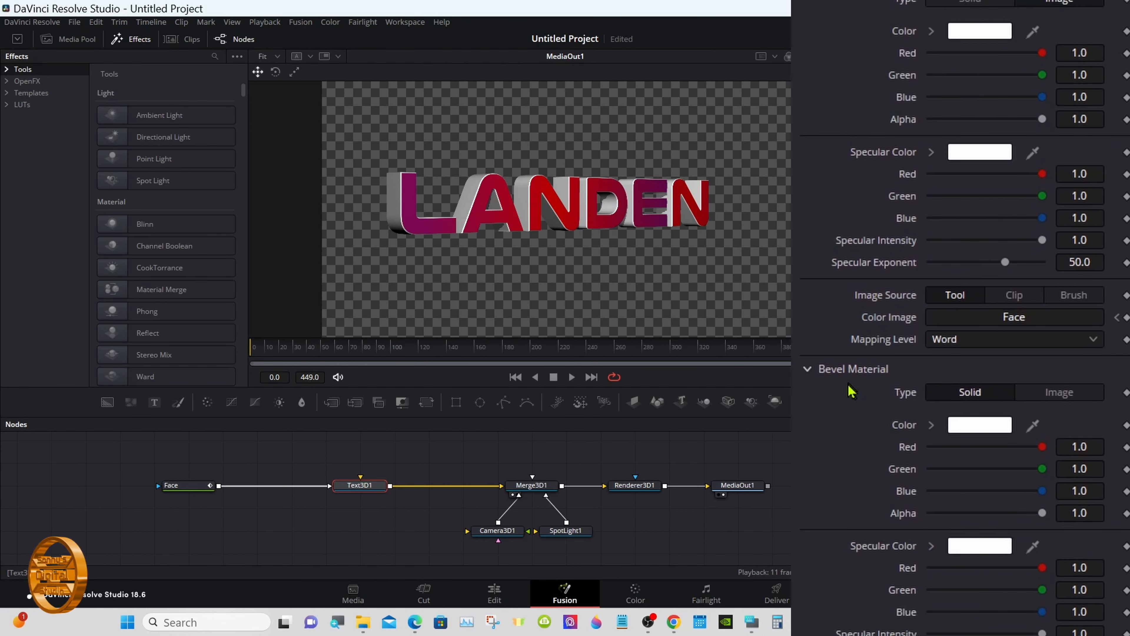
pyautogui.click(932, 425)
pyautogui.moveTo(975, 442); pyautogui.dragTo(1075, 442)
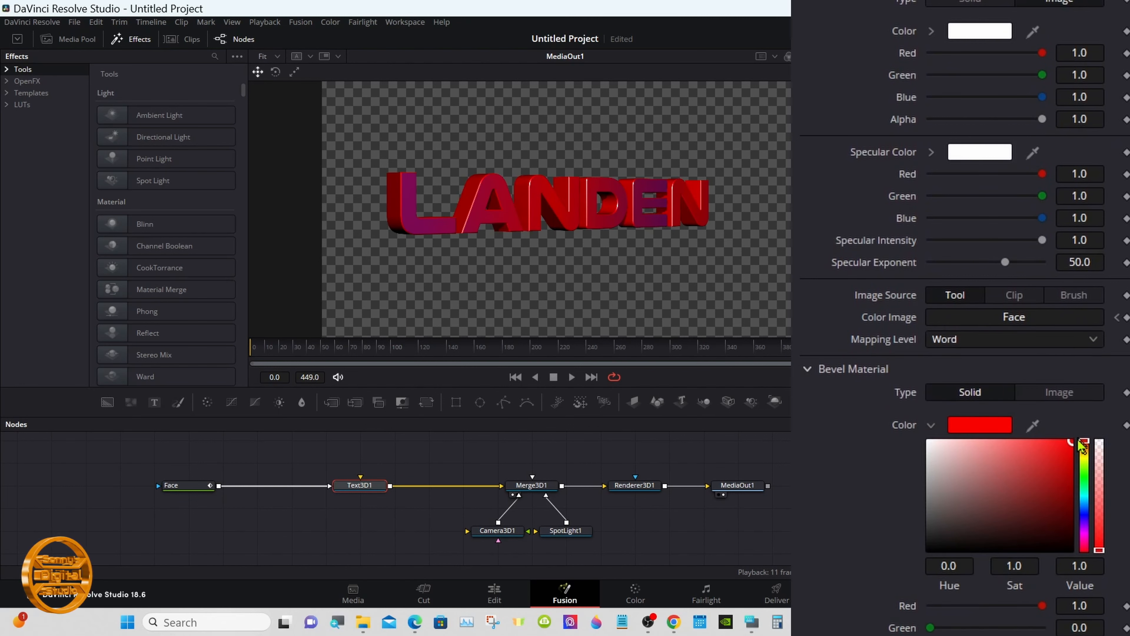
# - Try a green solid color with hue 0.336 on the Bevel Material of Text3D1
pyautogui.click(1085, 472)
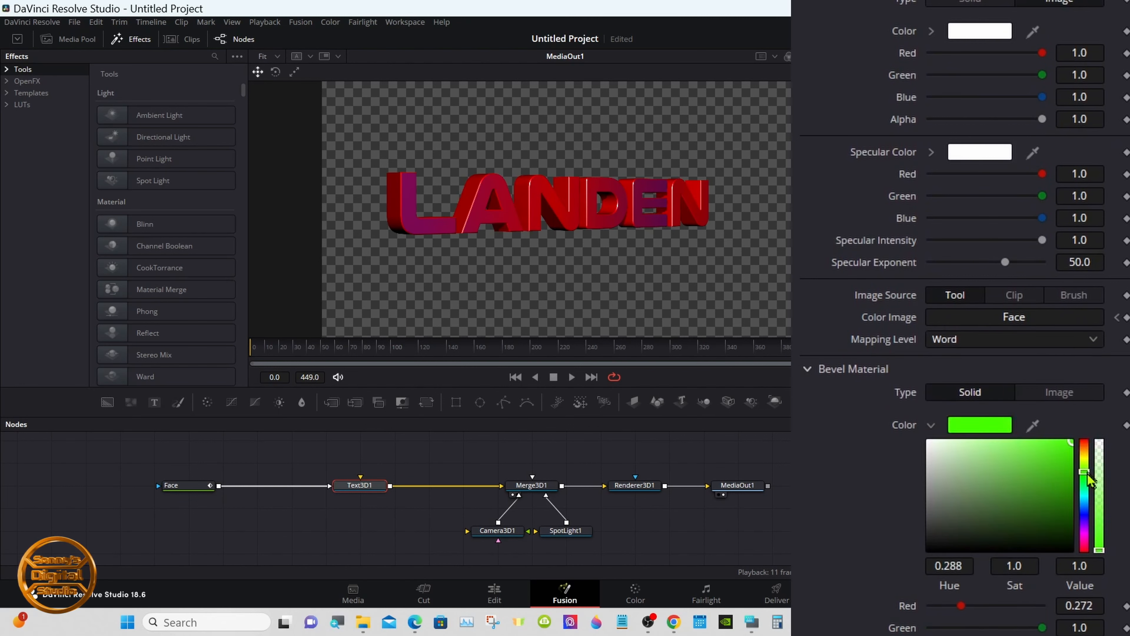
pyautogui.moveTo(1087, 475); pyautogui.dragTo(1086, 479)
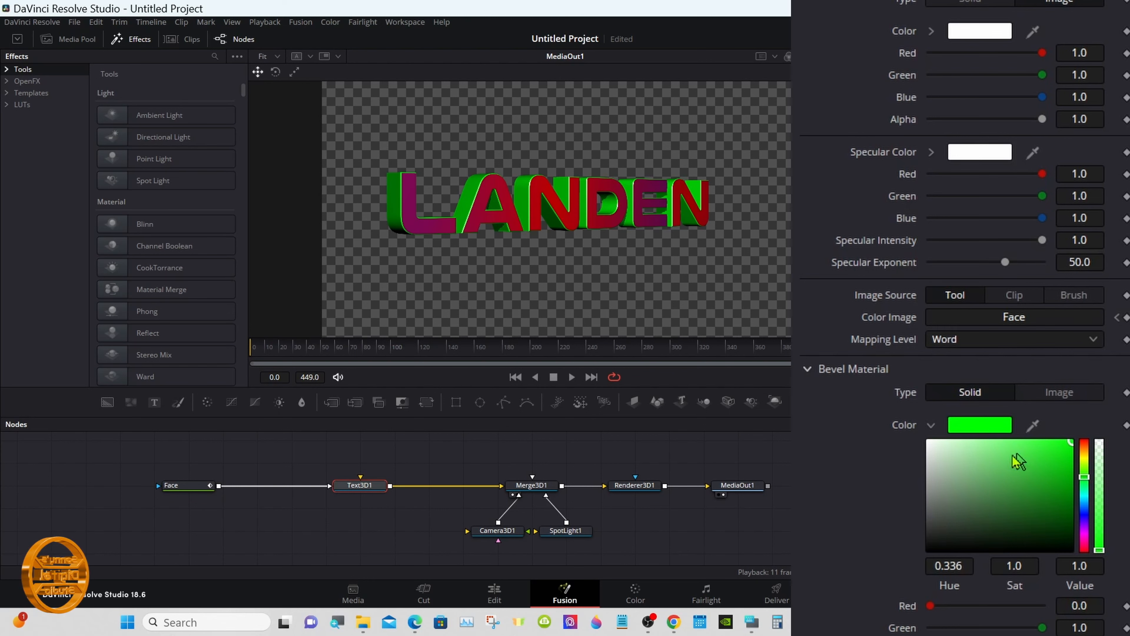
# - Set the Bevel Material color of Text3D1 to near white (red 0.988, green 1.0, blue 0.988) and change the material type to Image
pyautogui.moveTo(936, 456); pyautogui.dragTo(931, 438)
pyautogui.click(930, 427)
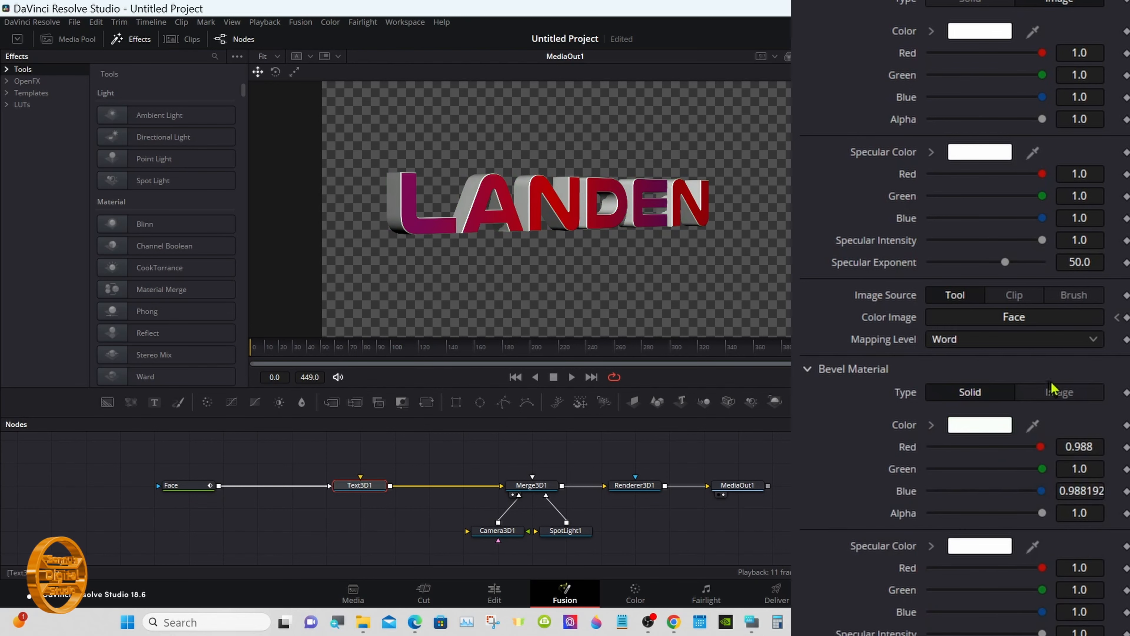
pyautogui.click(1054, 399)
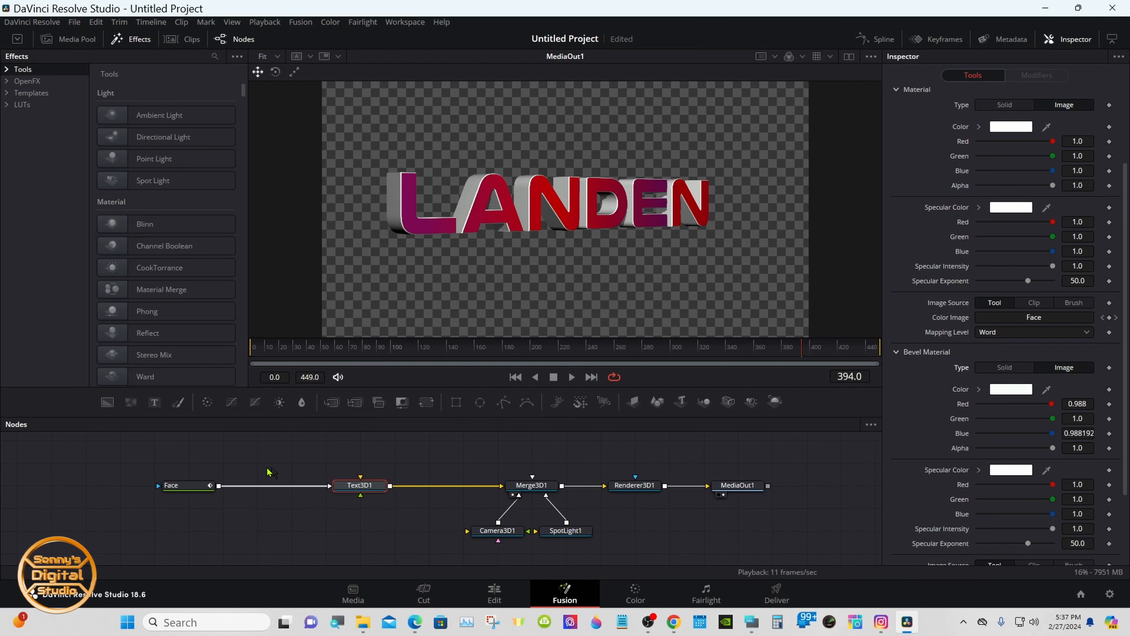
# - Add a Background node below the Face node and rename it Bevel
pyautogui.moveTo(107, 403); pyautogui.dragTo(200, 527)
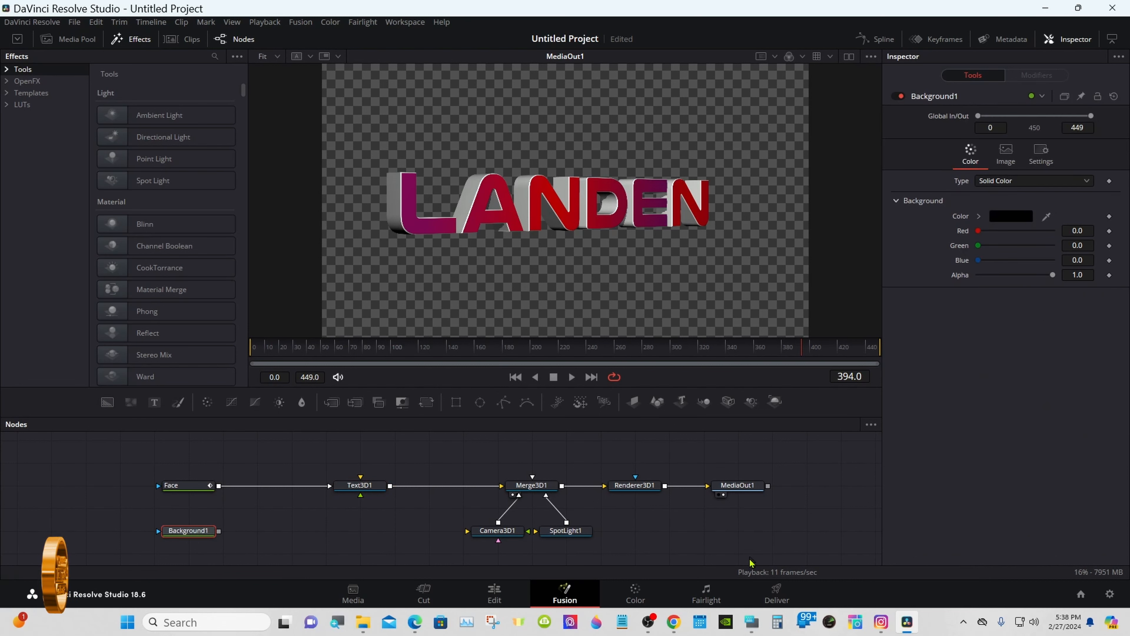
pyautogui.click(752, 620)
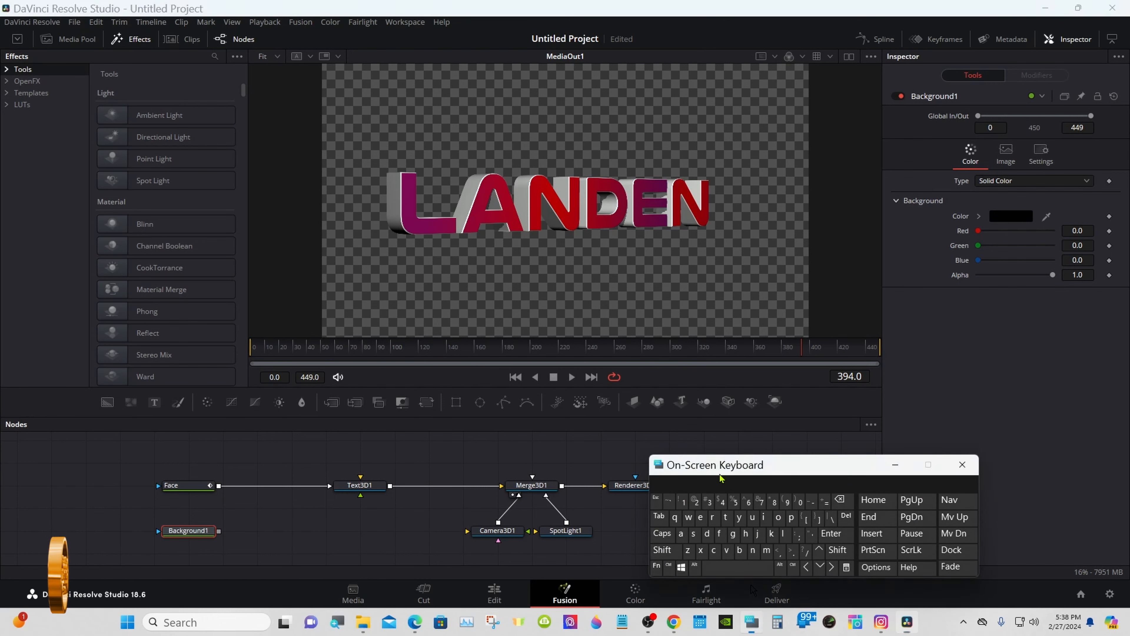
pyautogui.moveTo(725, 480); pyautogui.dragTo(702, 472)
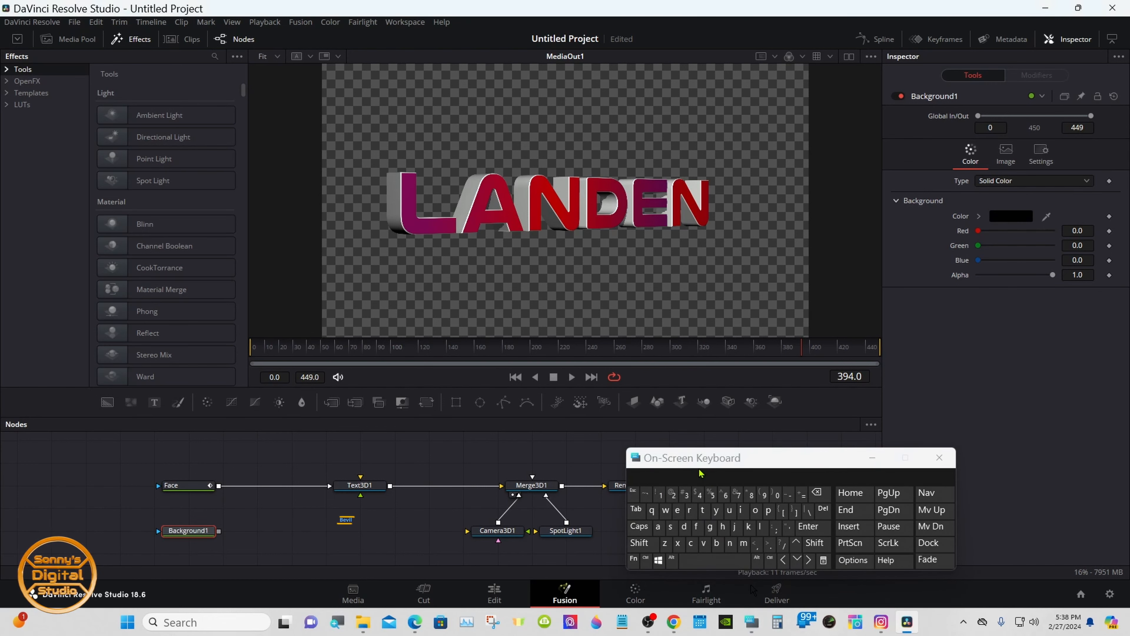
pyautogui.rightClick(180, 527)
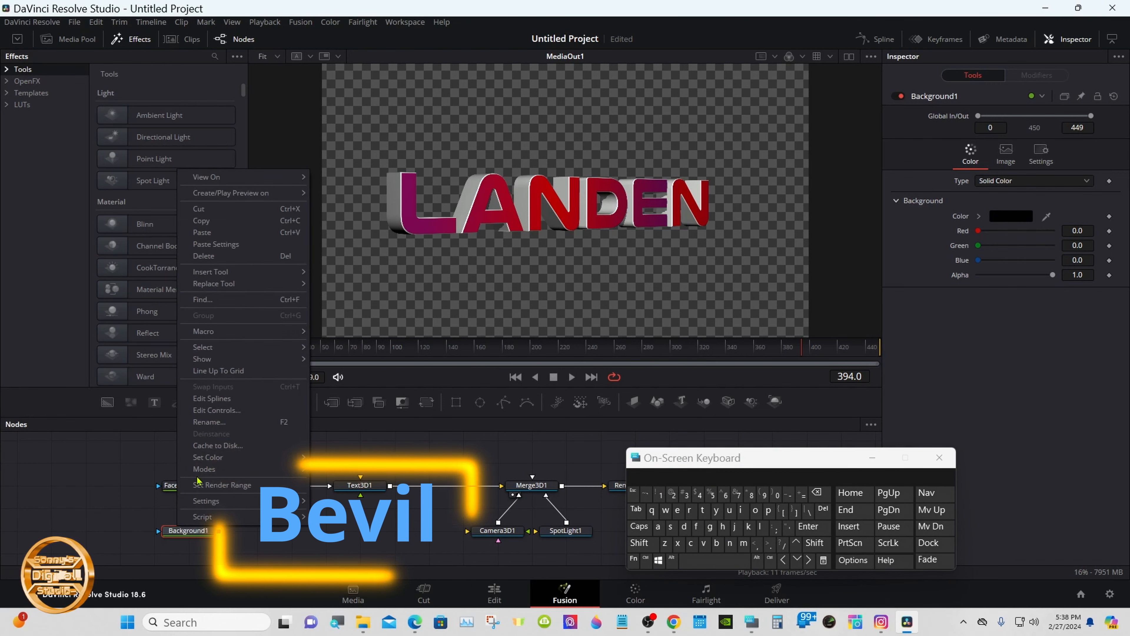
pyautogui.click(210, 420)
pyautogui.click(639, 543)
pyautogui.write('Bev')
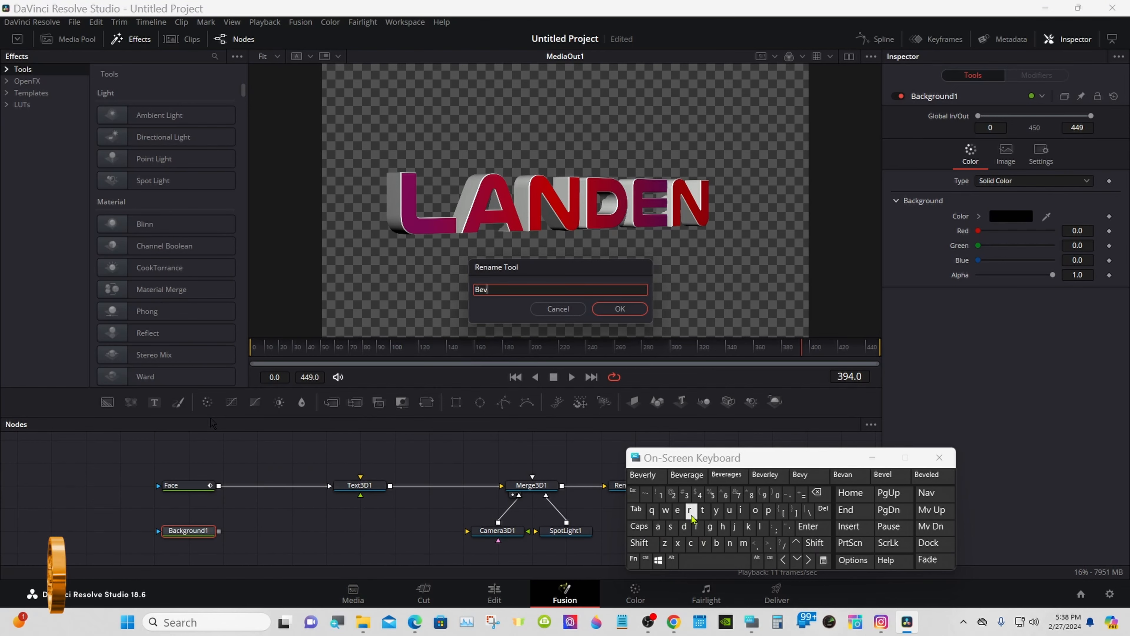
pyautogui.write('e')
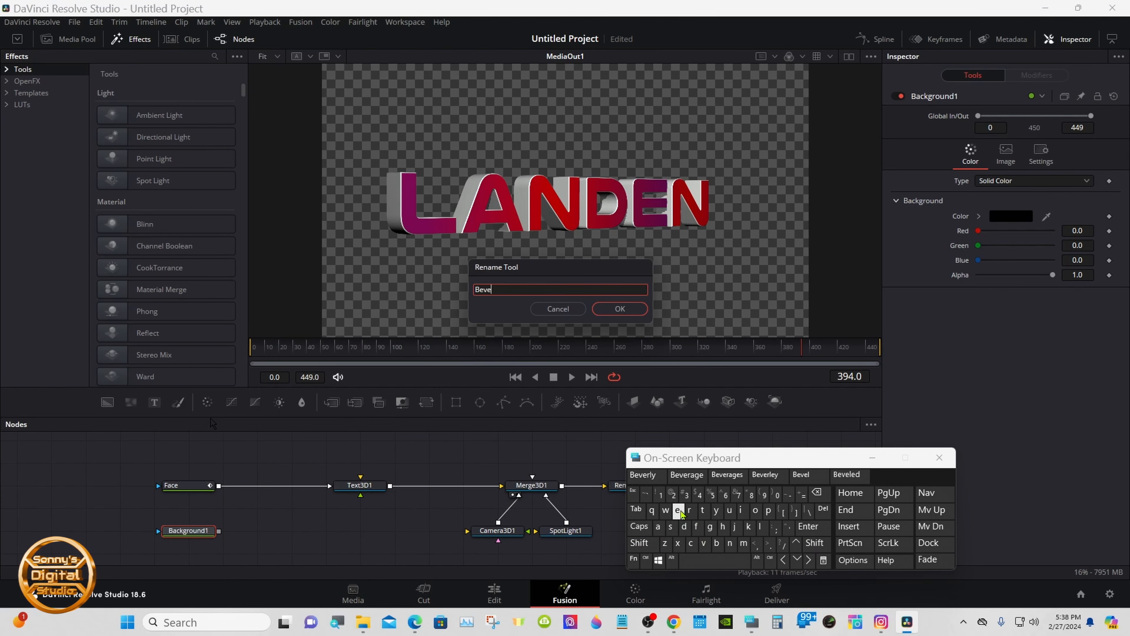
pyautogui.click(761, 527)
pyautogui.click(620, 309)
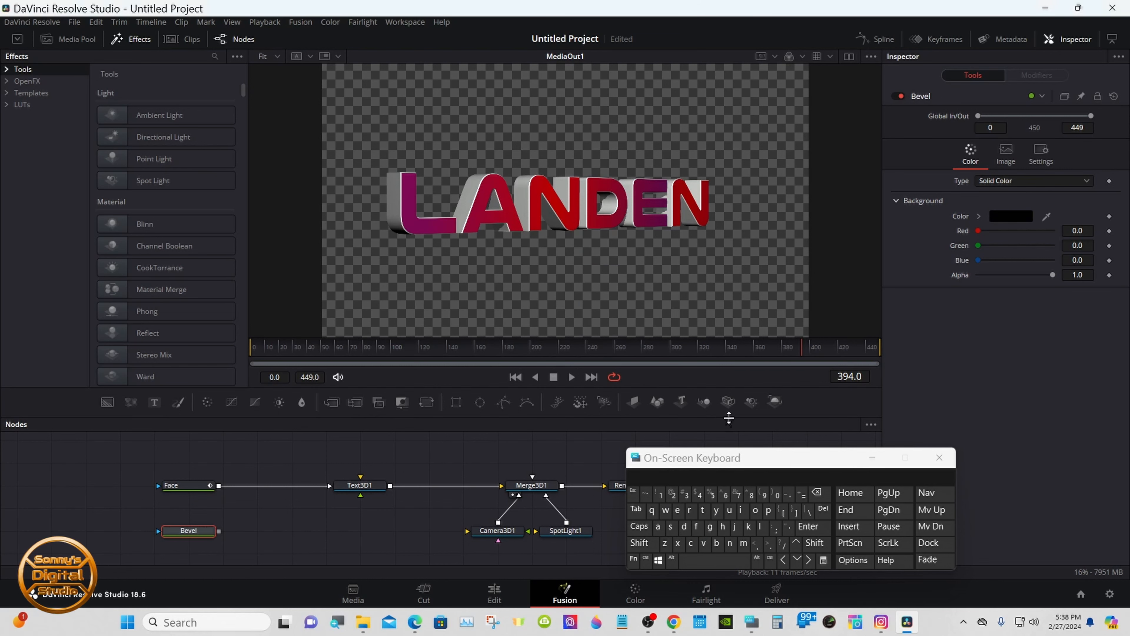
pyautogui.click(872, 457)
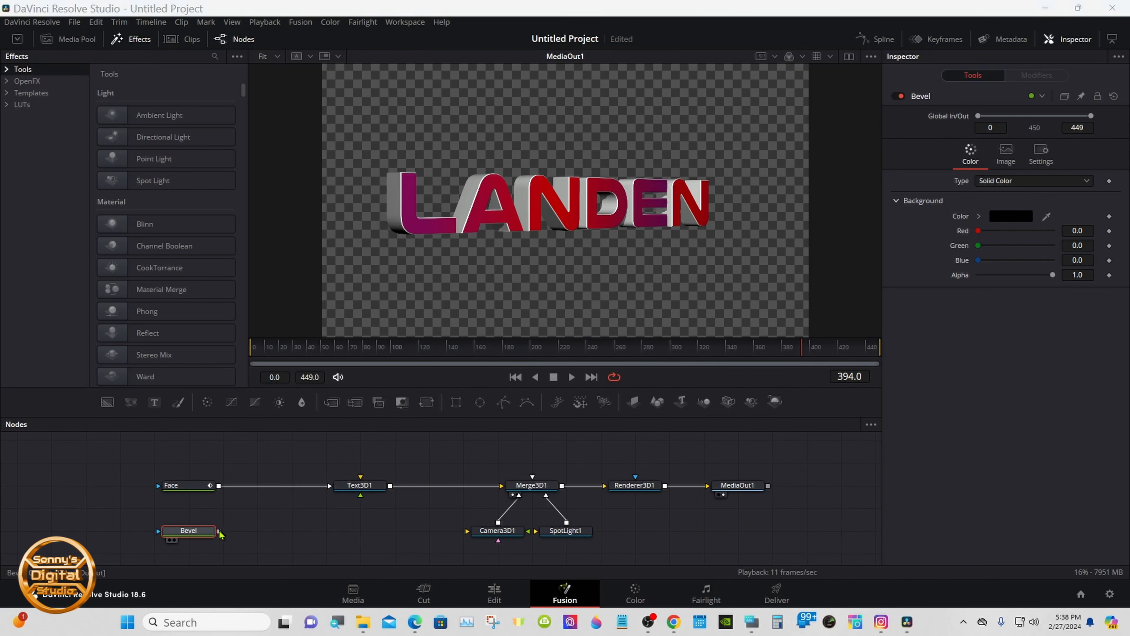
# - Connect the Bevel node to the bevel material input of Text3D1 and set the Bevel background type to Gradient
pyautogui.moveTo(219, 531); pyautogui.dragTo(361, 499)
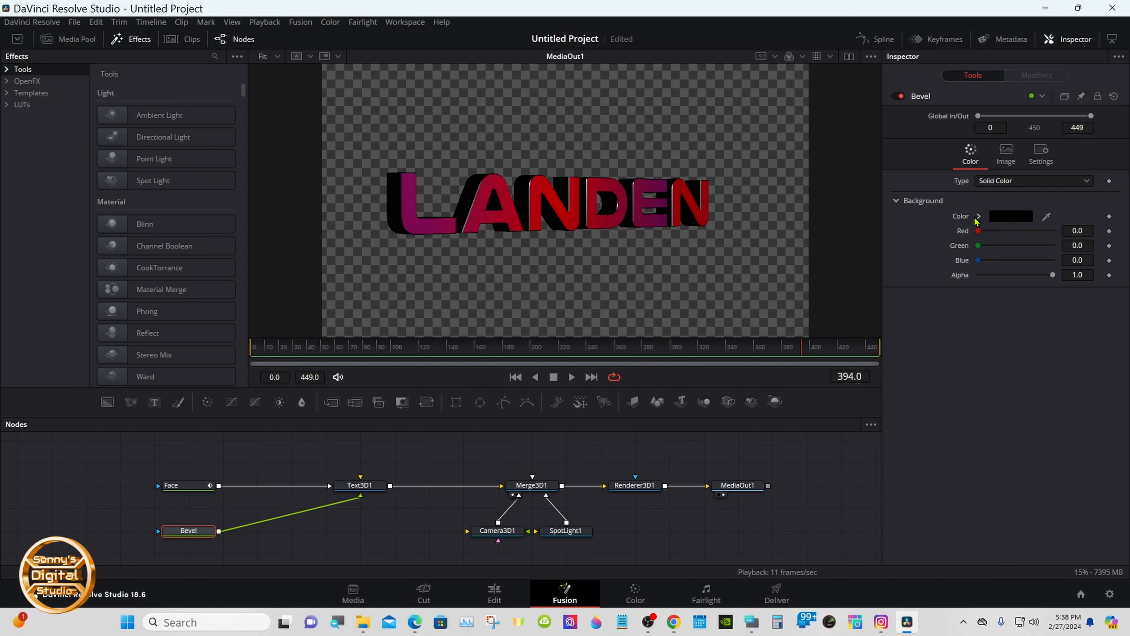
pyautogui.click(1003, 186)
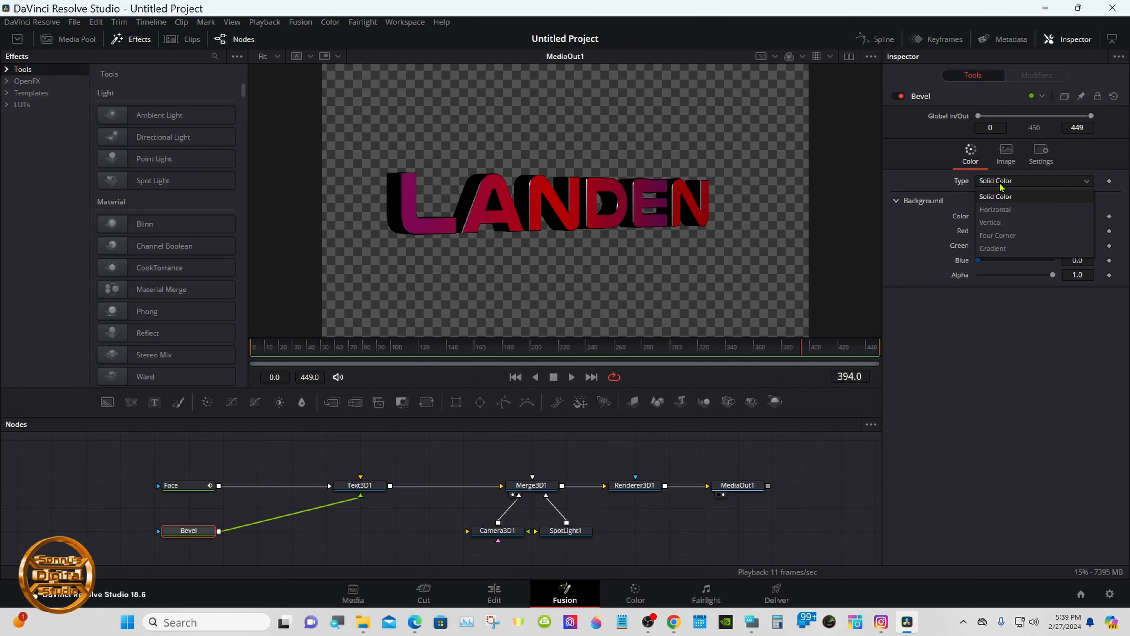
pyautogui.click(1000, 249)
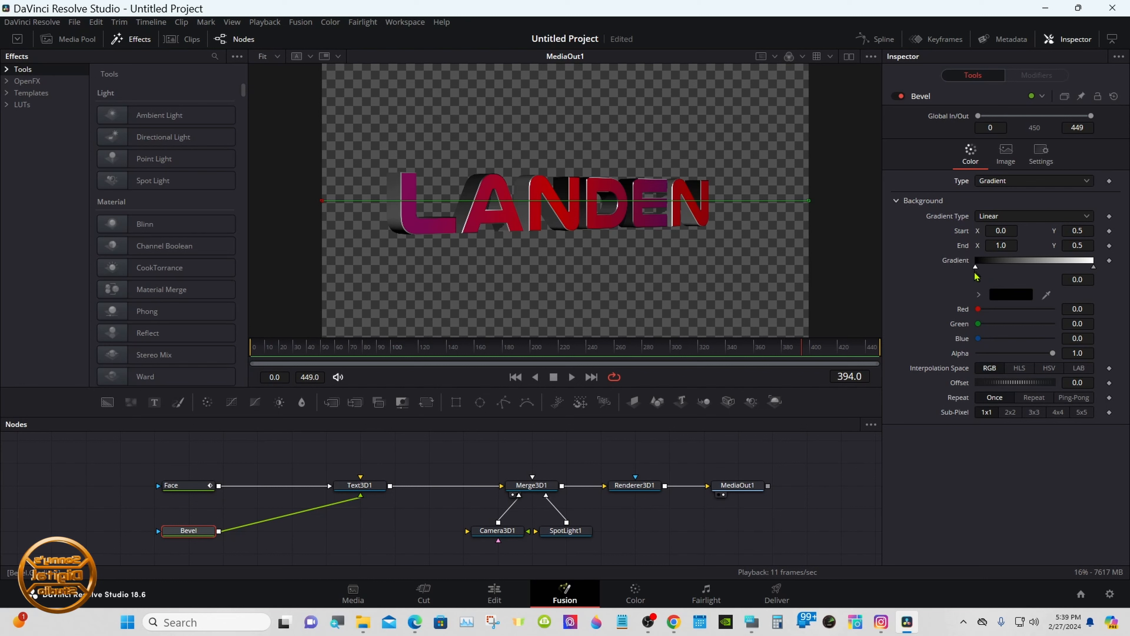
# - Add two stops to the Face node's gradient: yellow with hue 0.176 at about 0.164 and magenta with hue 0.864 at about 0.368
pyautogui.click(204, 487)
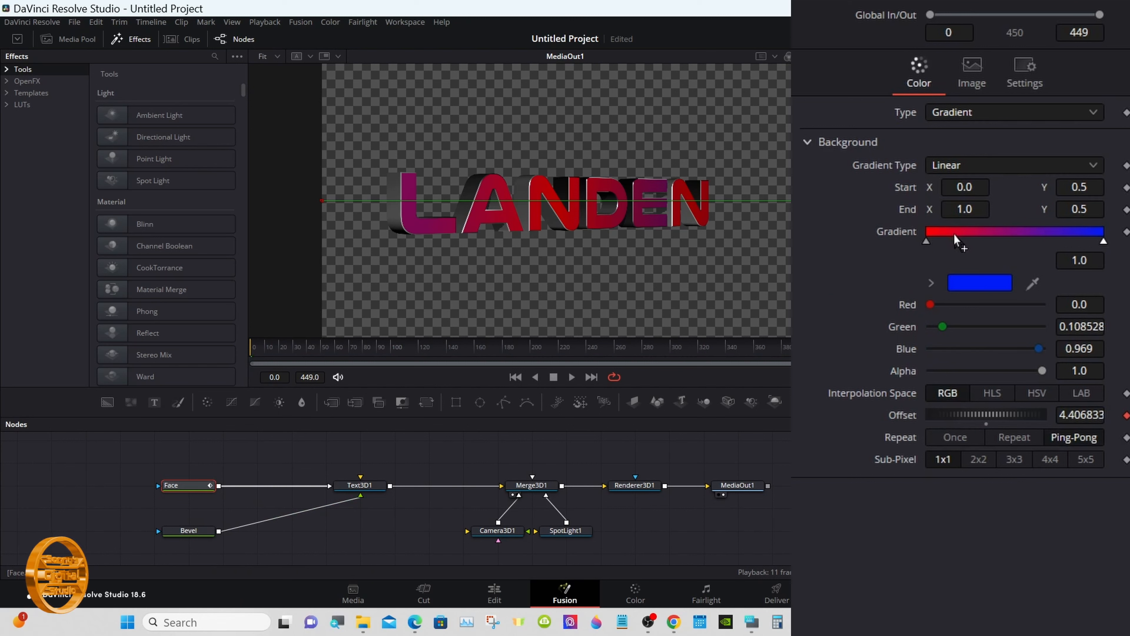
pyautogui.click(954, 234)
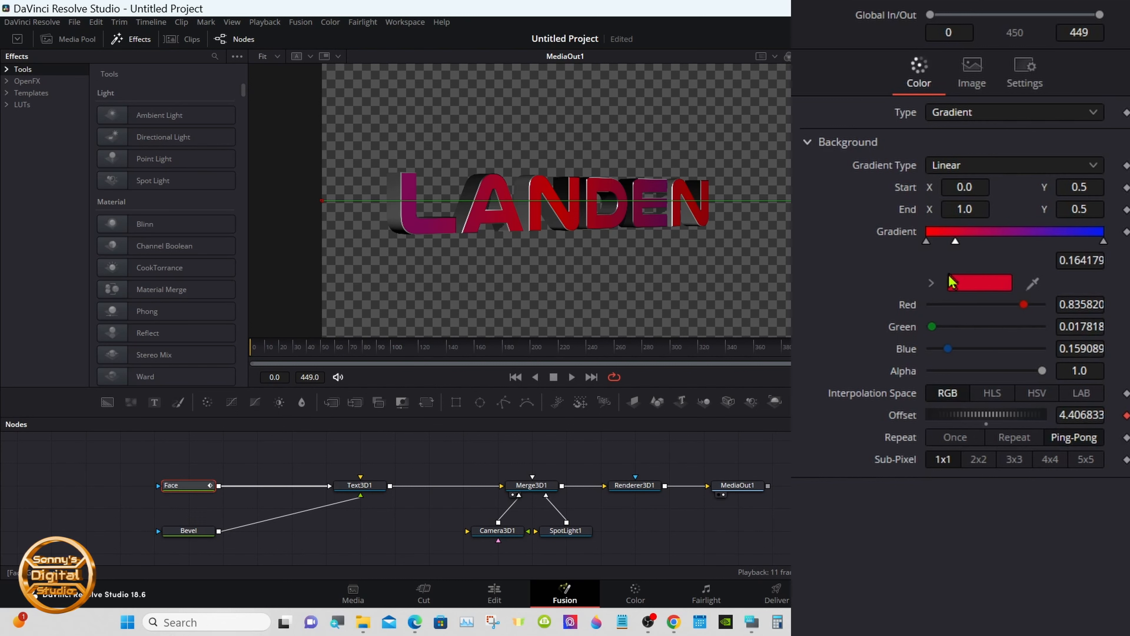
pyautogui.click(933, 284)
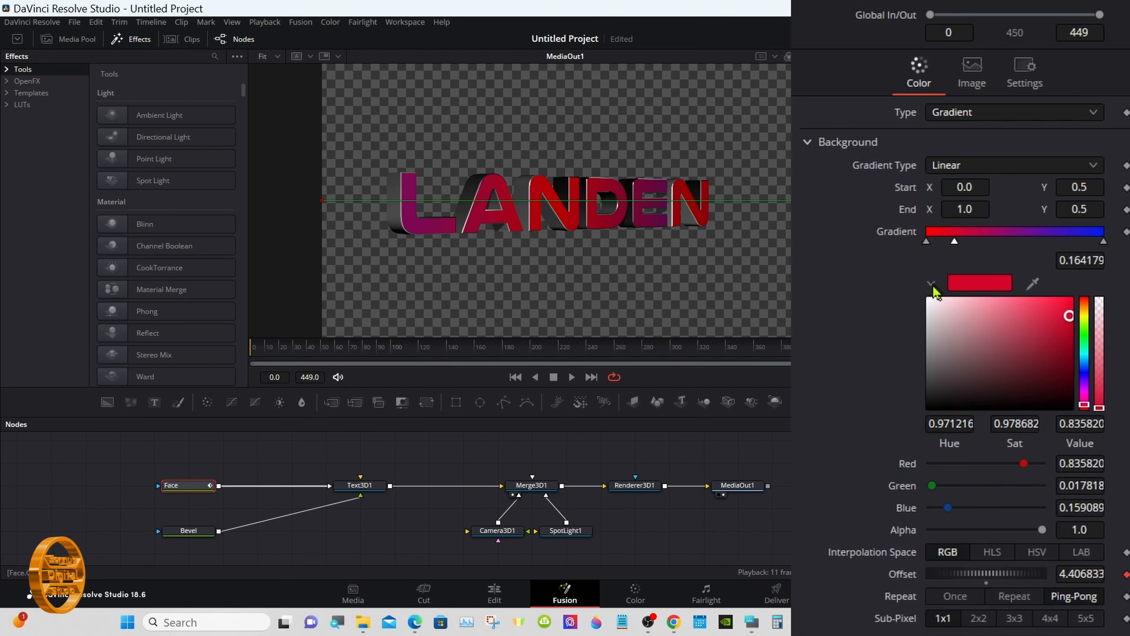
pyautogui.click(1084, 317)
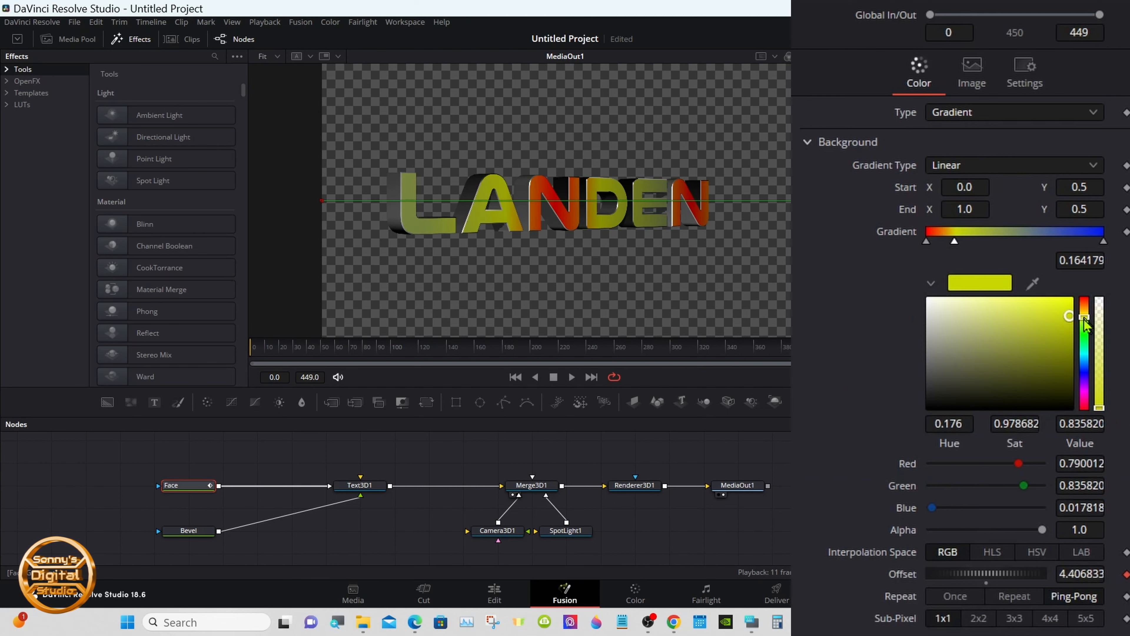
pyautogui.click(992, 234)
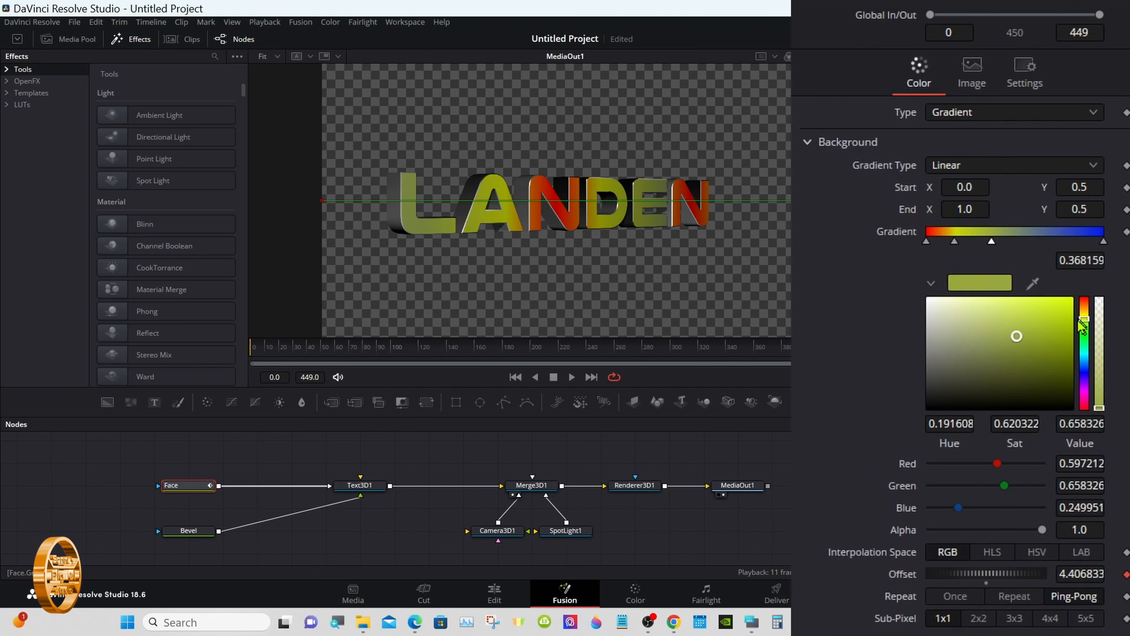
pyautogui.moveTo(1084, 338); pyautogui.dragTo(1085, 393)
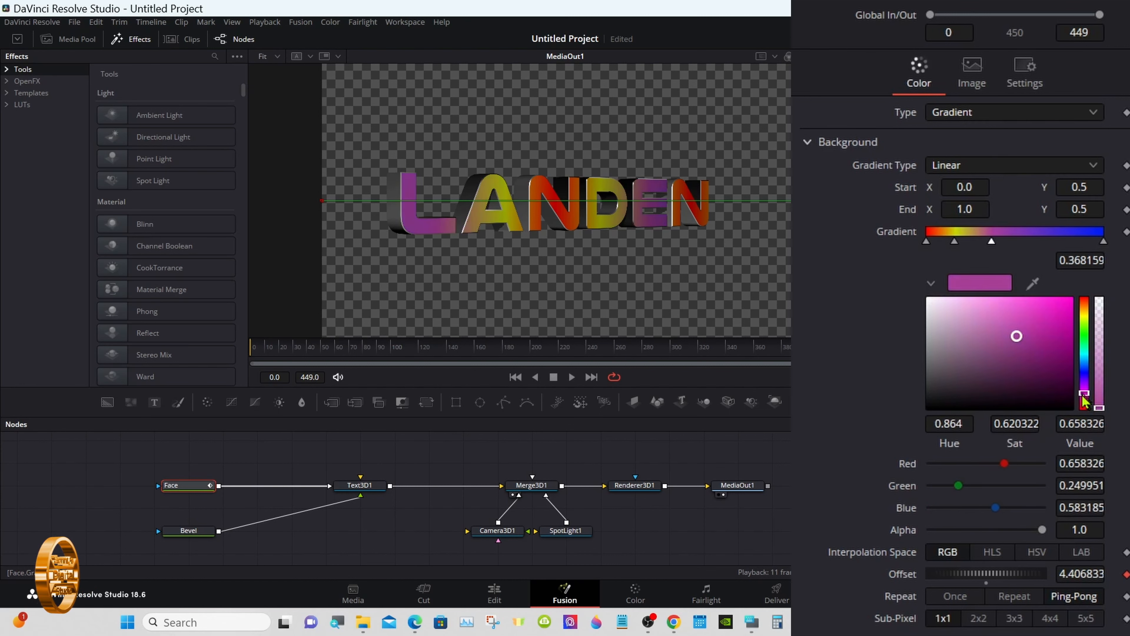
# - Add two more Face gradient stops: cyan with hue 0.504 at about 0.587 and red with hue 1.0 at about 0.761
pyautogui.click(1030, 234)
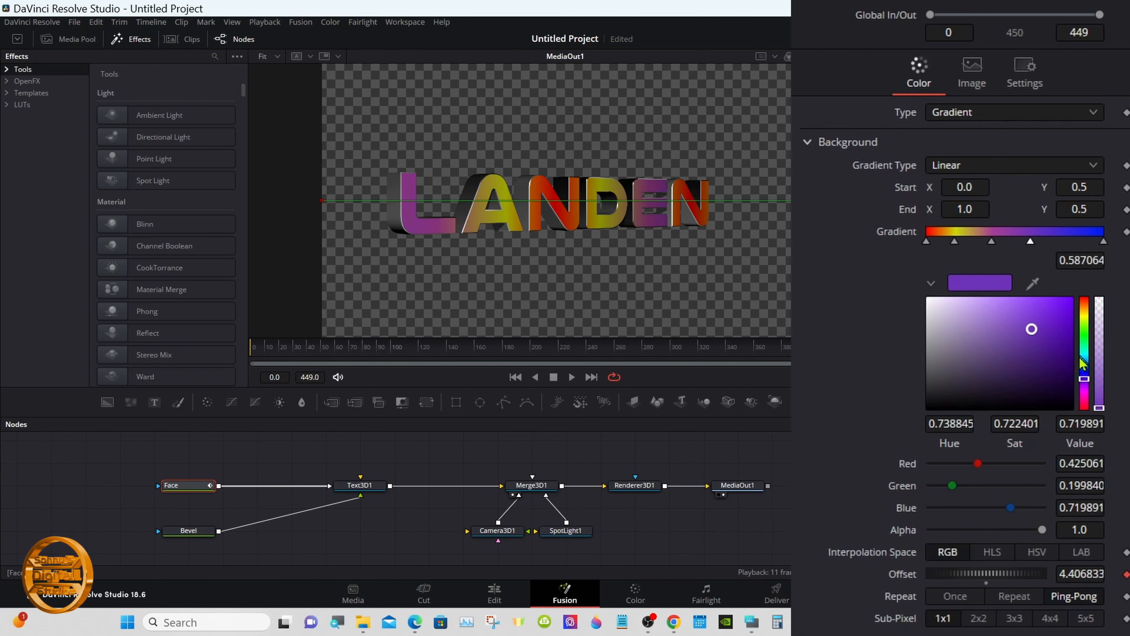
pyautogui.moveTo(1085, 378); pyautogui.dragTo(1084, 352)
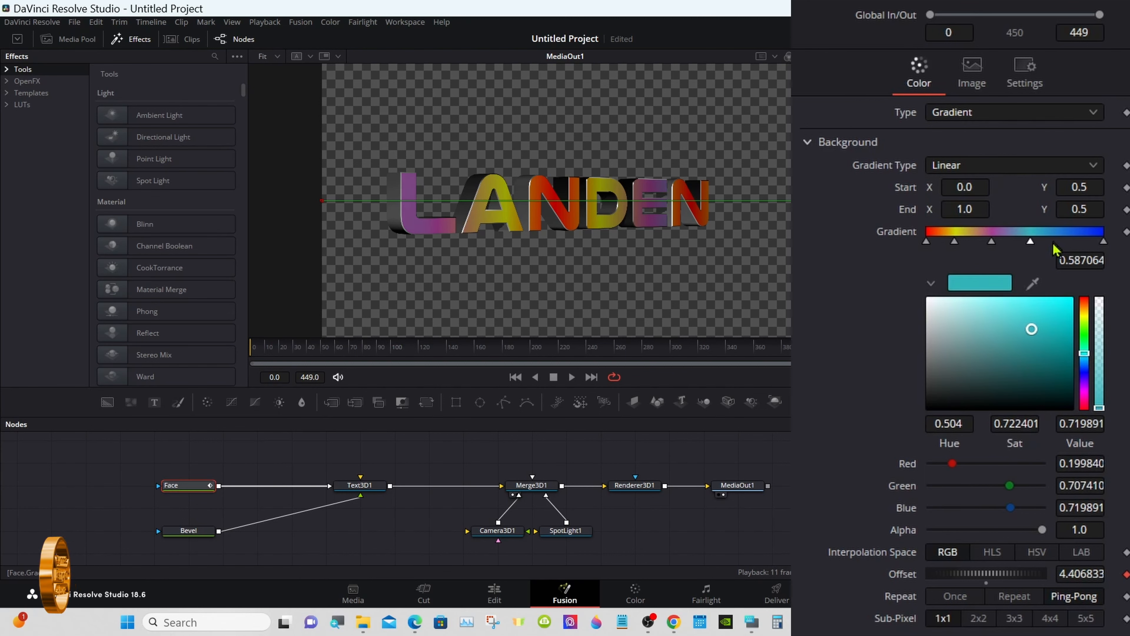
pyautogui.click(1061, 240)
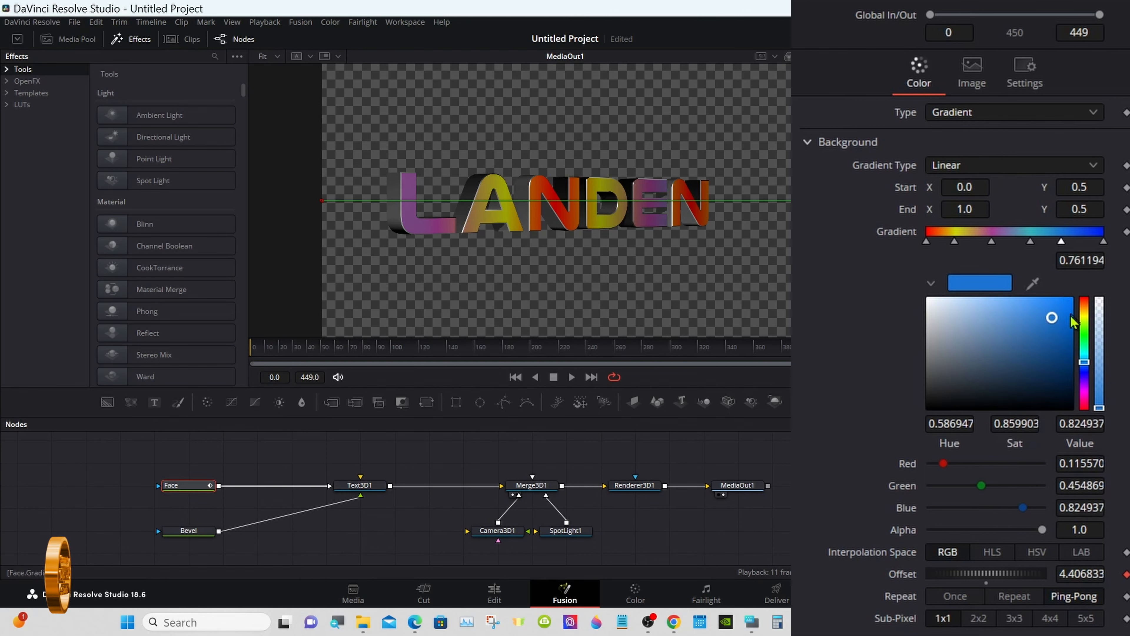
pyautogui.moveTo(1086, 325); pyautogui.dragTo(1087, 414)
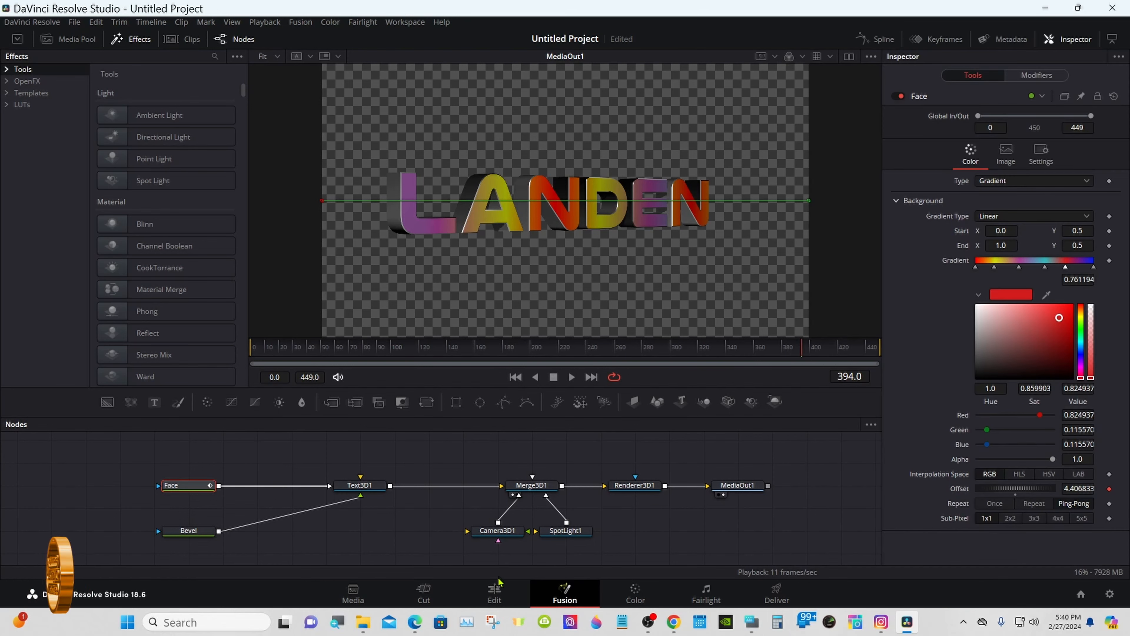
# - Scrub the timeline on the Edit page to check how the multicolor Face gradient moves across the title
pyautogui.click(496, 592)
pyautogui.moveTo(492, 474); pyautogui.dragTo(446, 474)
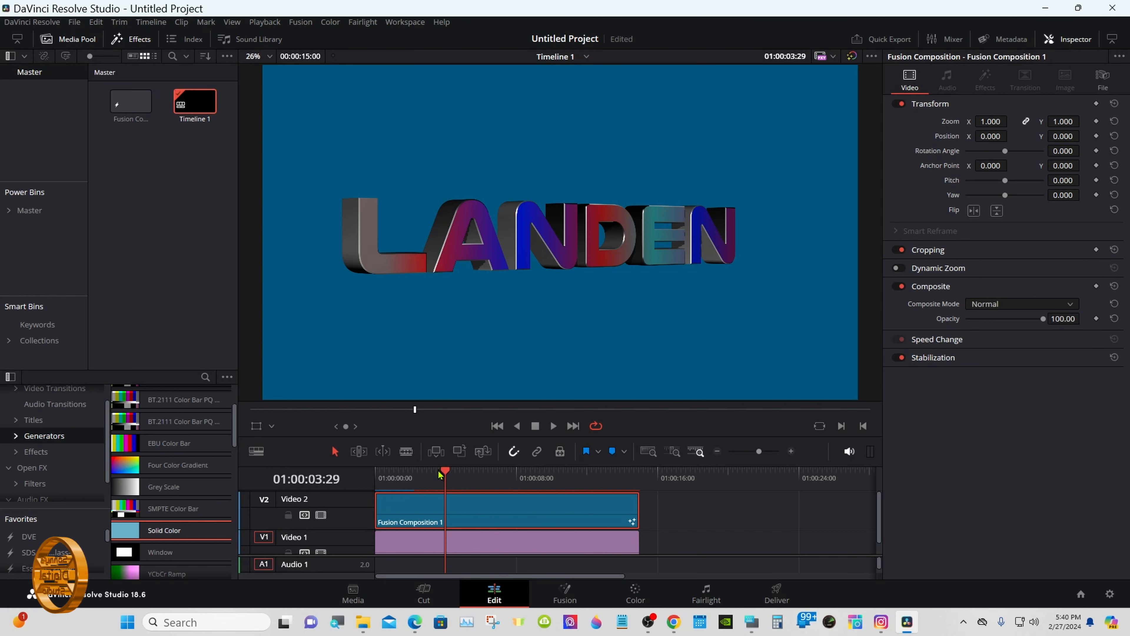
pyautogui.moveTo(432, 474); pyautogui.dragTo(536, 473)
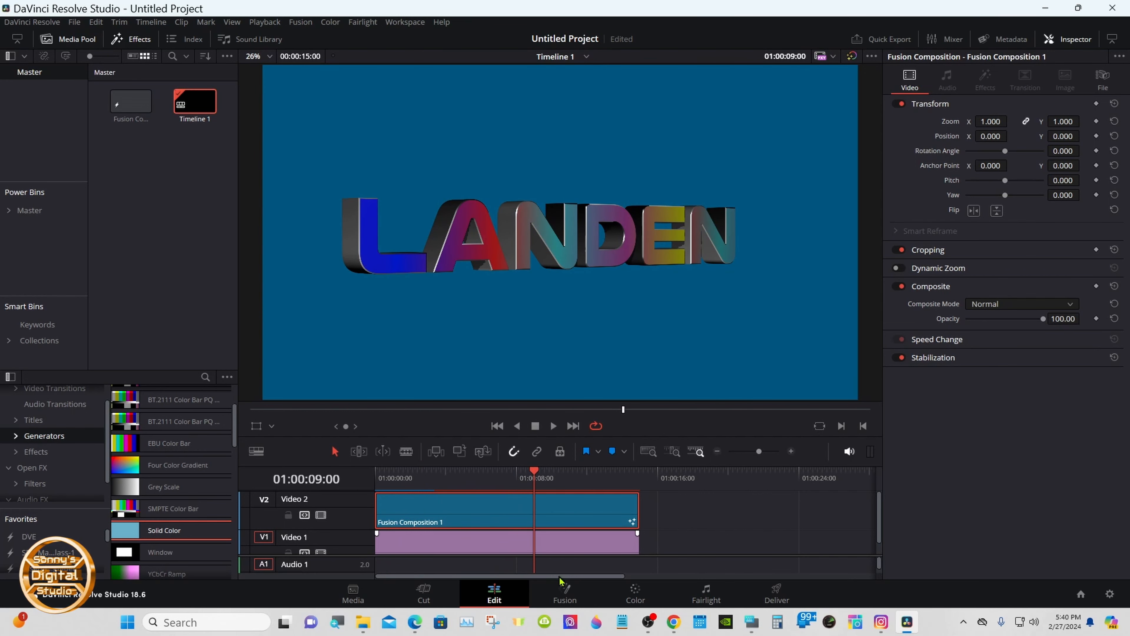
# - On the Fusion page, disconnect the Bevel node from Text3D1
pyautogui.click(565, 593)
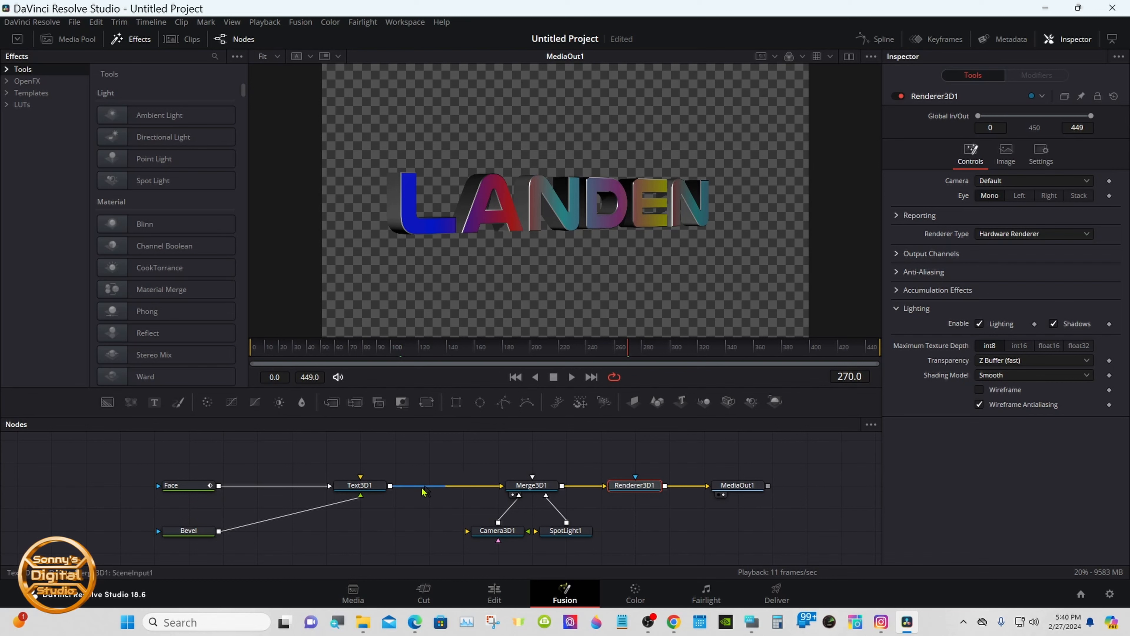
pyautogui.click(349, 502)
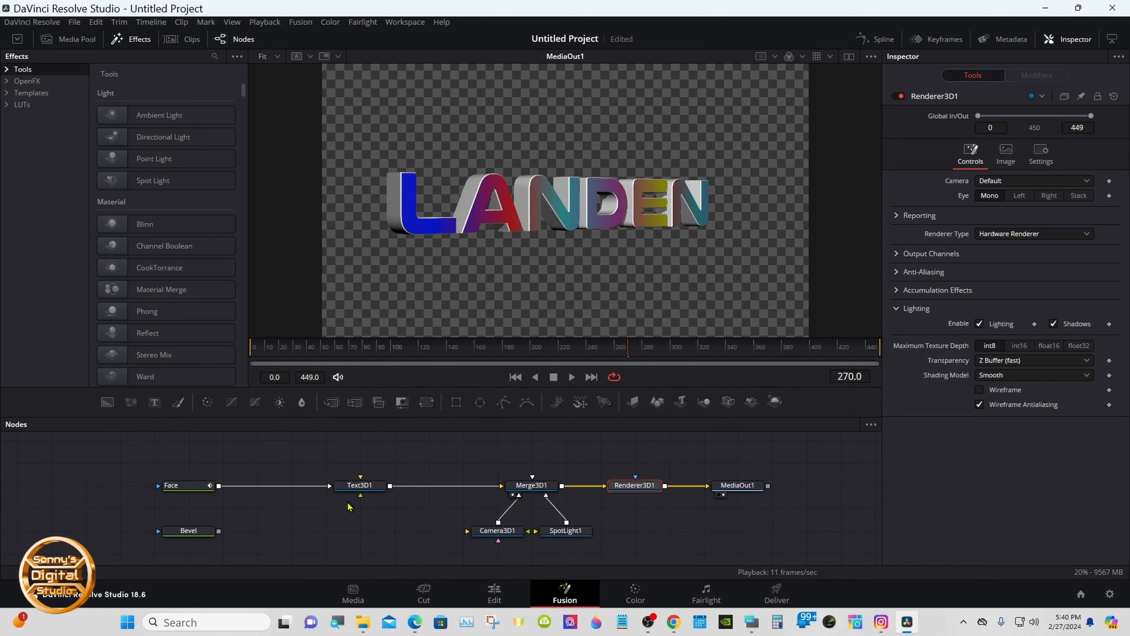
# - Copy the Face node and paste it as an instance into the empty node area above it
pyautogui.click(190, 485)
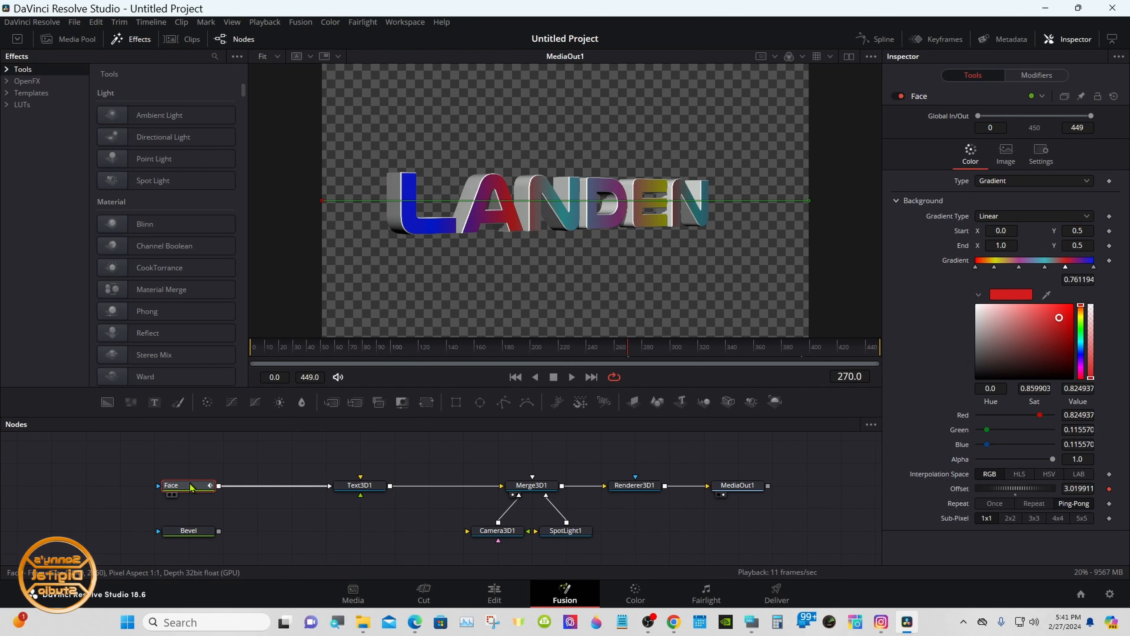
pyautogui.rightClick(192, 487)
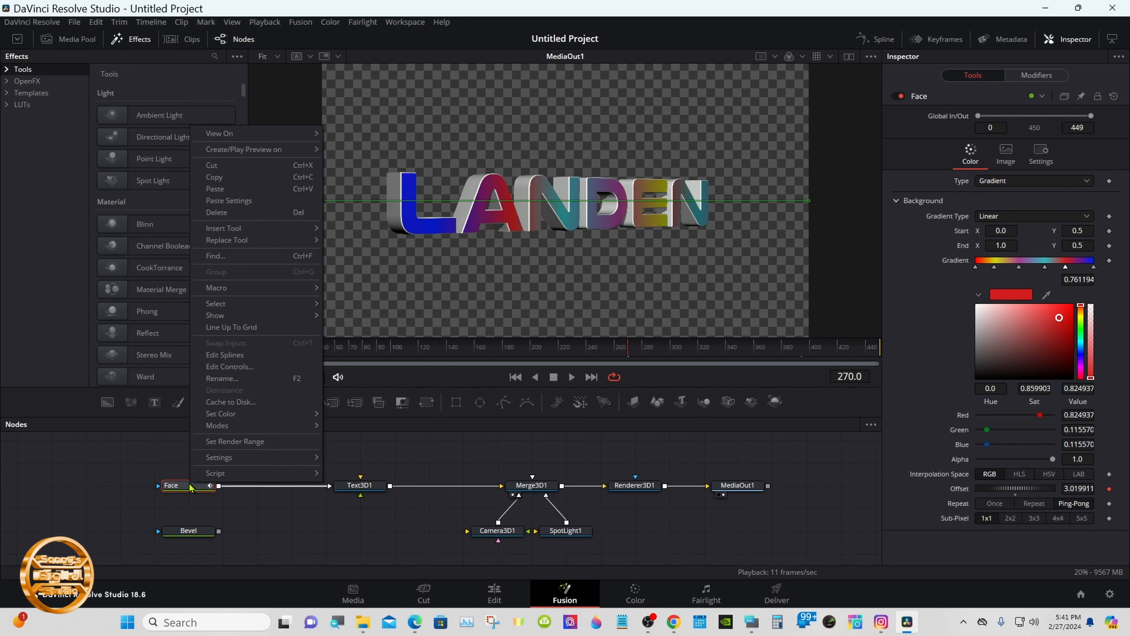
pyautogui.click(231, 178)
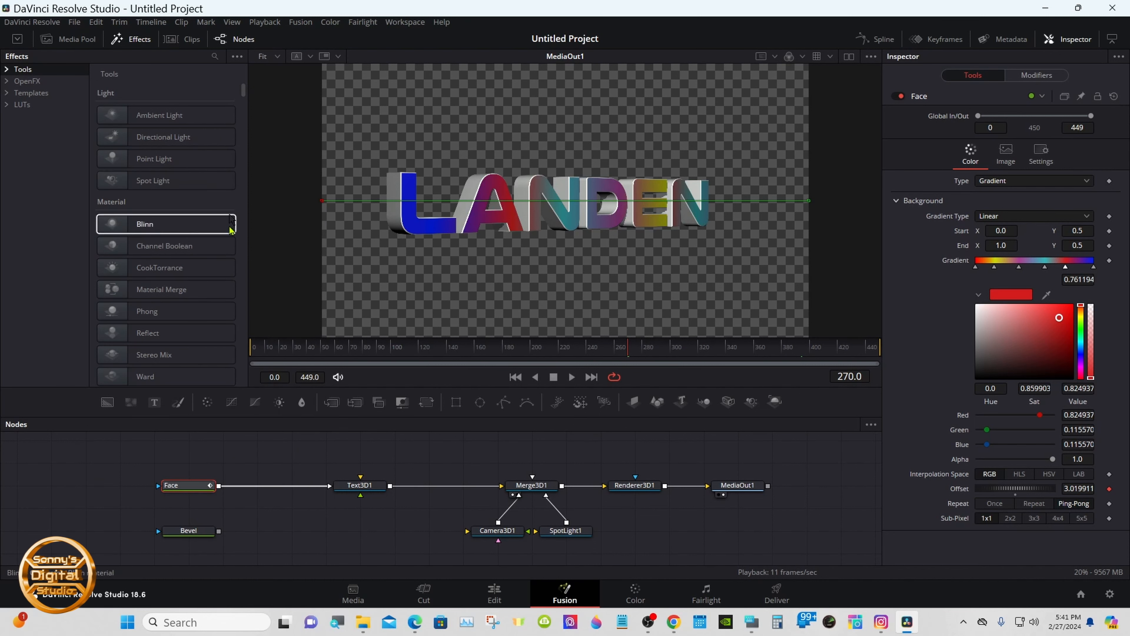
pyautogui.click(192, 449)
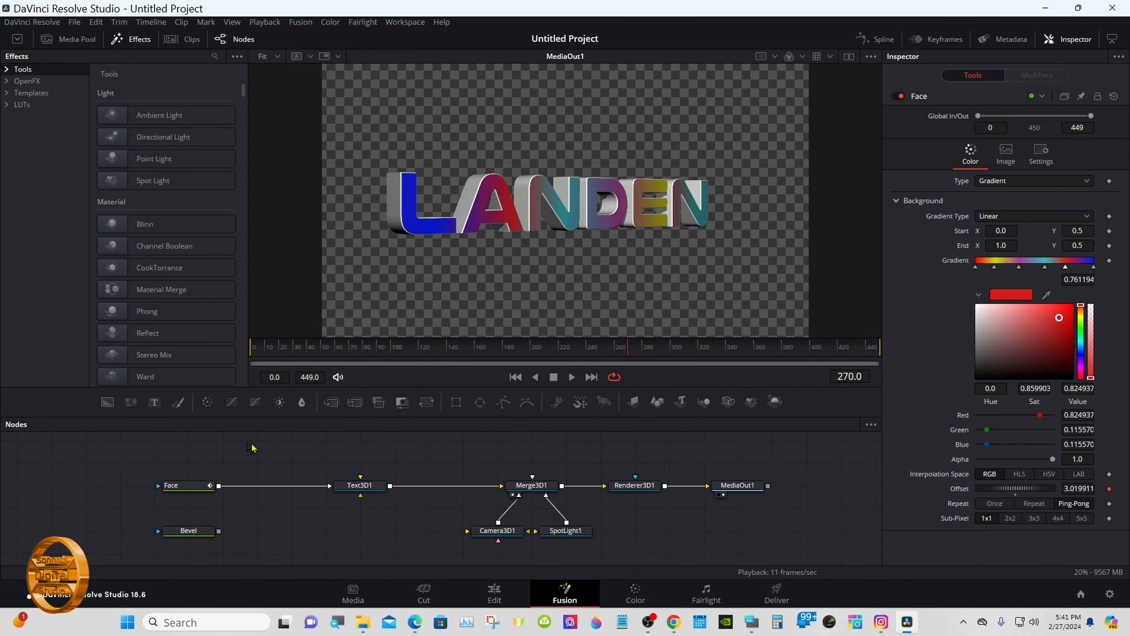
pyautogui.rightClick(271, 445)
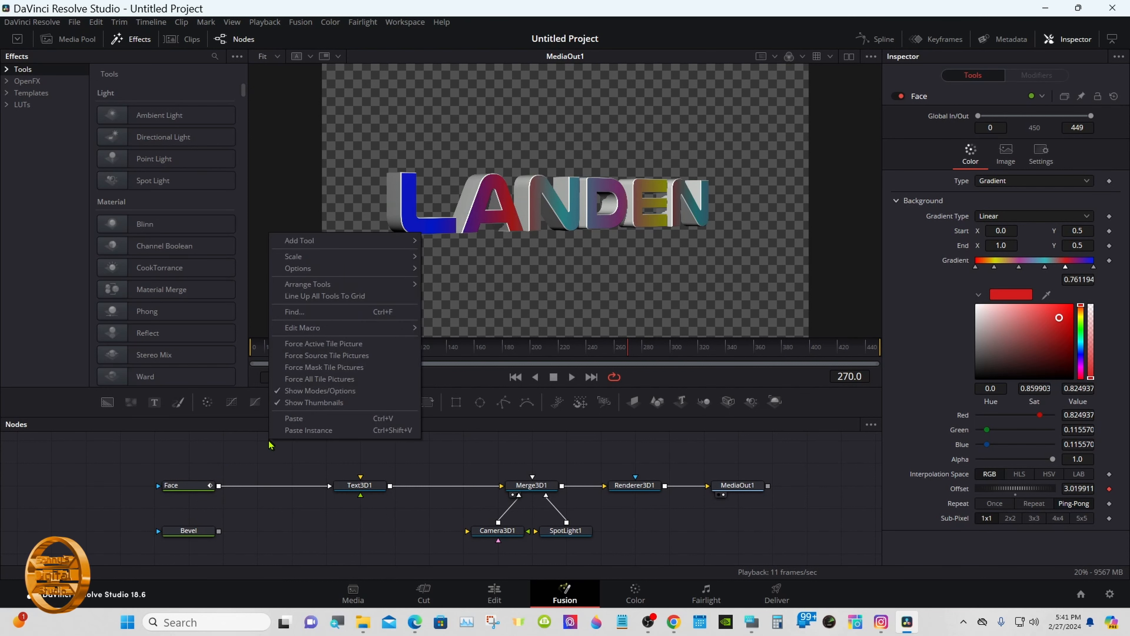
pyautogui.click(291, 430)
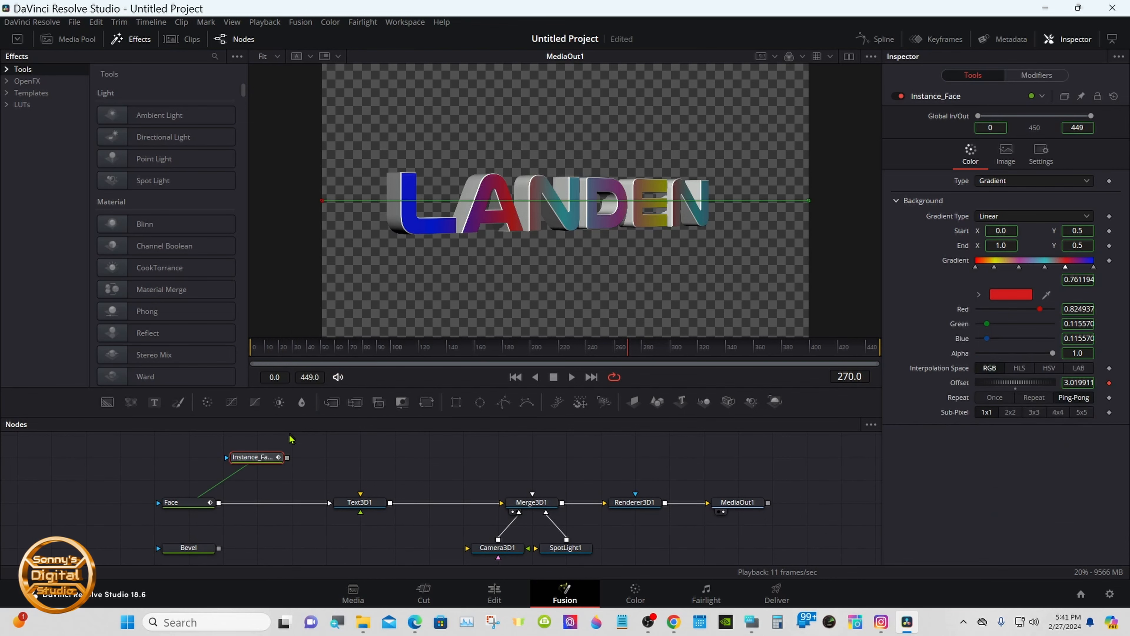
# - Connect the Instance_Face output to the bevel material input of Text3D1 and select the Face node
pyautogui.moveTo(287, 459); pyautogui.dragTo(364, 507)
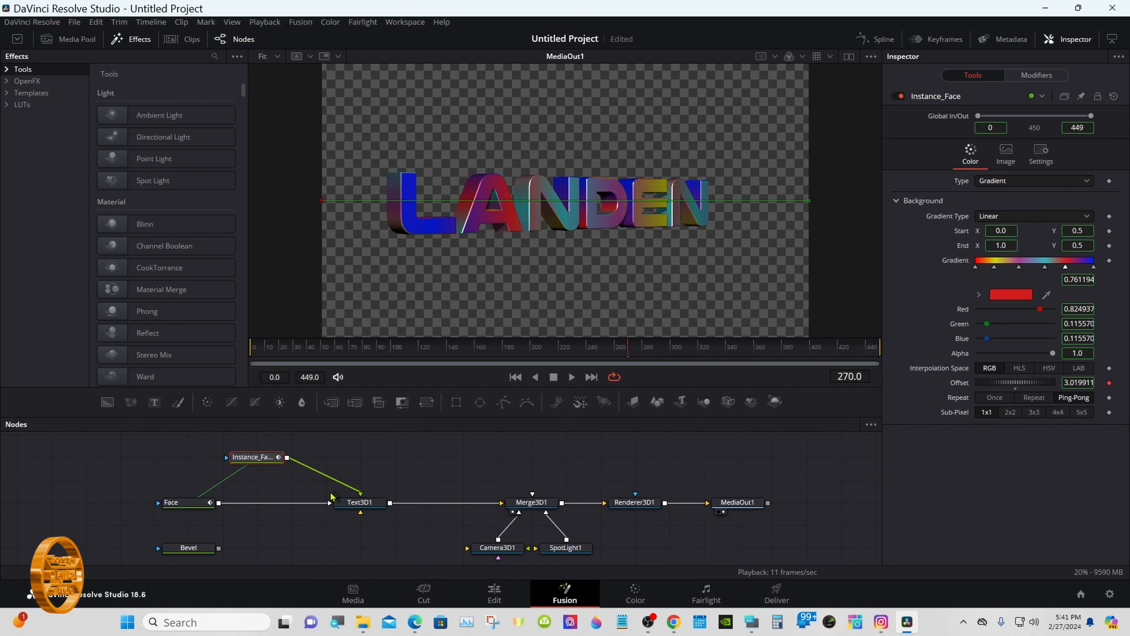
pyautogui.click(200, 502)
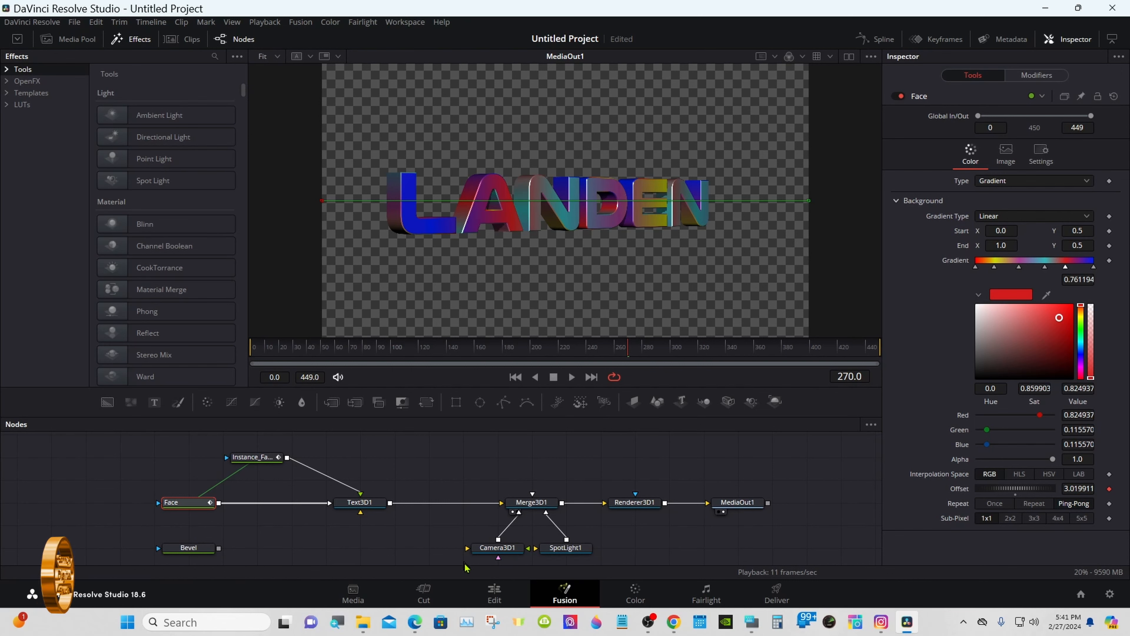
# - On the Edit page, play the timeline from the start to check the animated gradient on the title's face and bevel
pyautogui.click(494, 589)
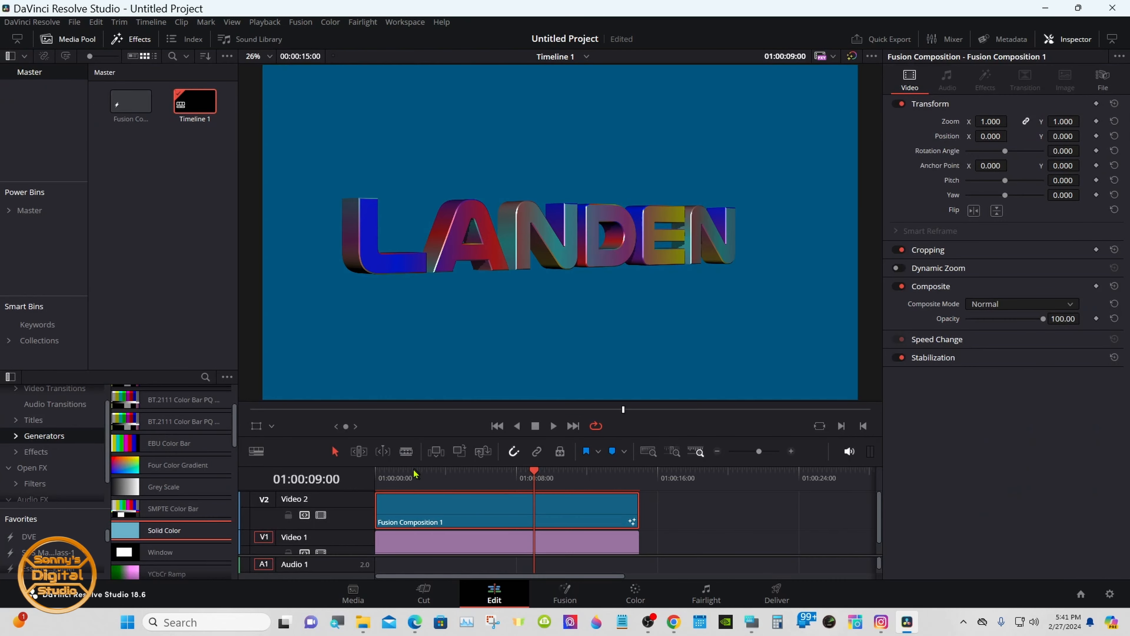
pyautogui.click(385, 473)
pyautogui.moveTo(385, 474); pyautogui.dragTo(363, 475)
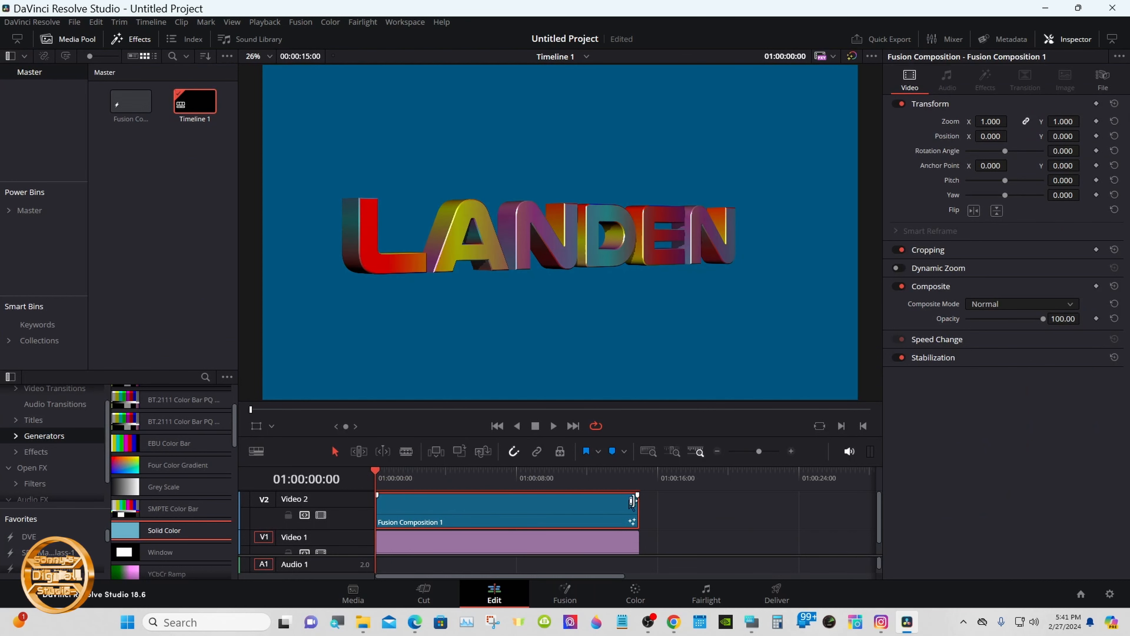
pyautogui.click(684, 514)
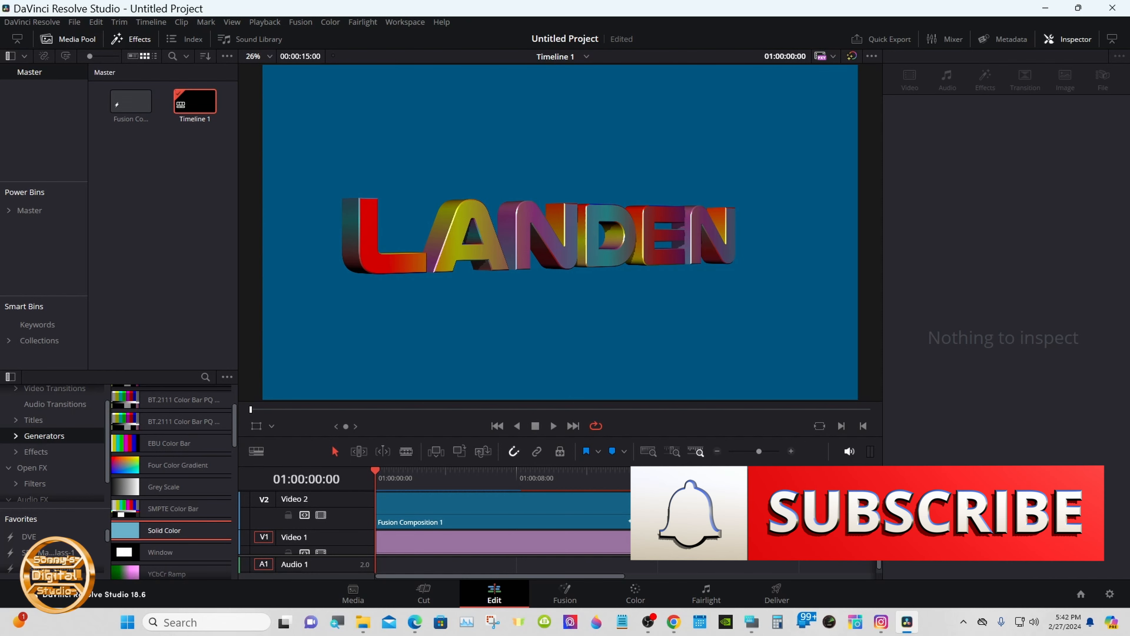
pyautogui.click(553, 427)
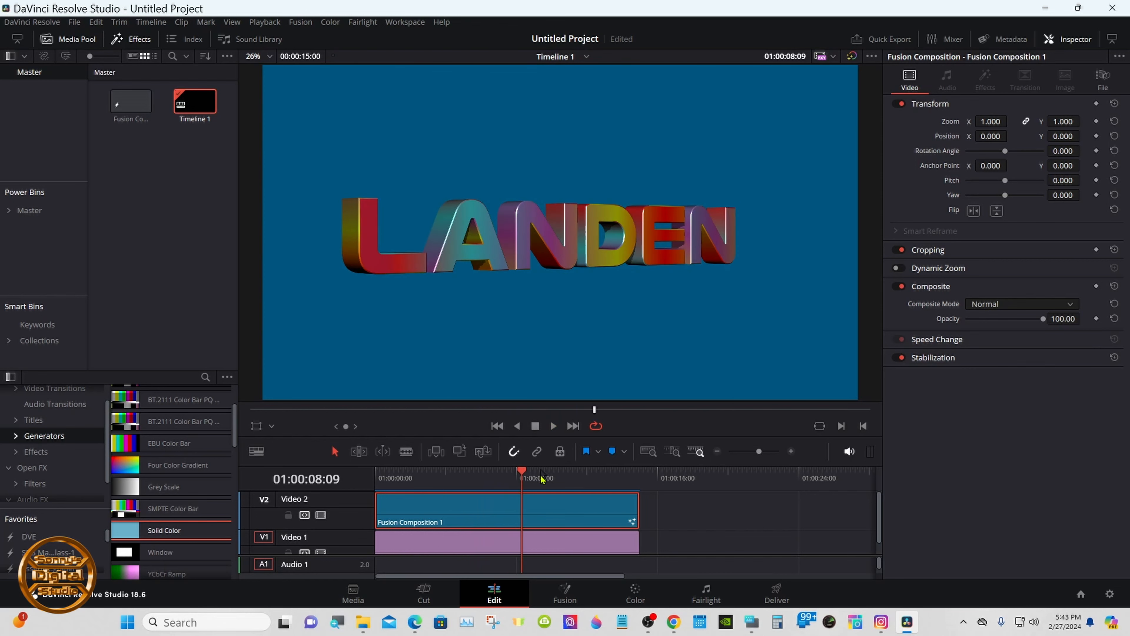
# - On the Fusion page, disconnect Instance_Face from Text3D1 and move it directly above the Face node
pyautogui.click(564, 594)
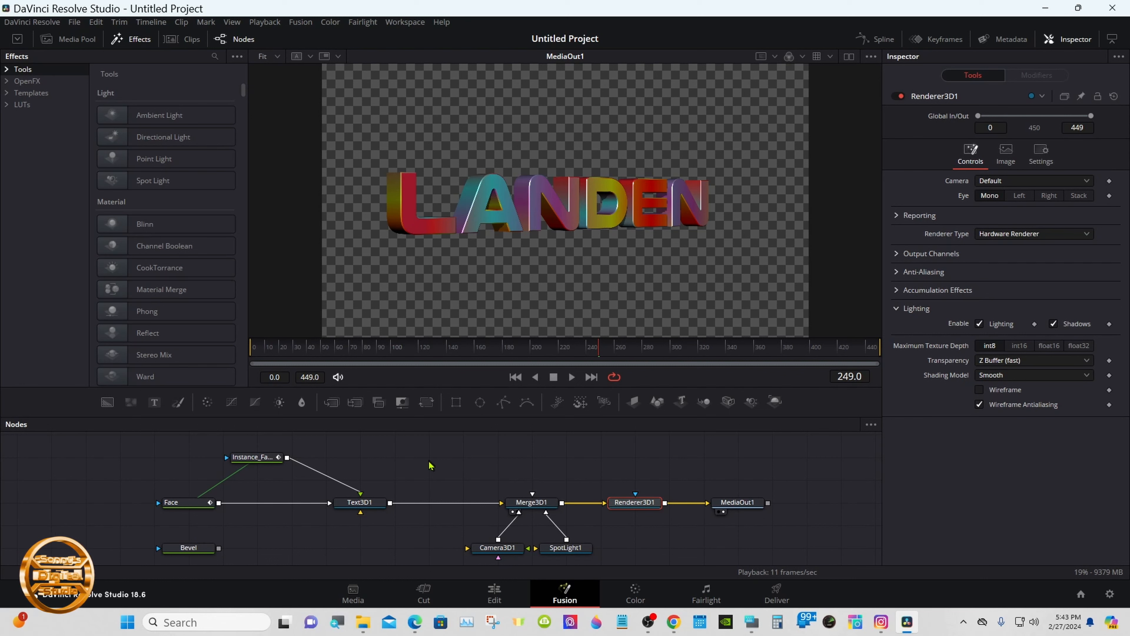
pyautogui.moveTo(358, 491); pyautogui.dragTo(343, 485)
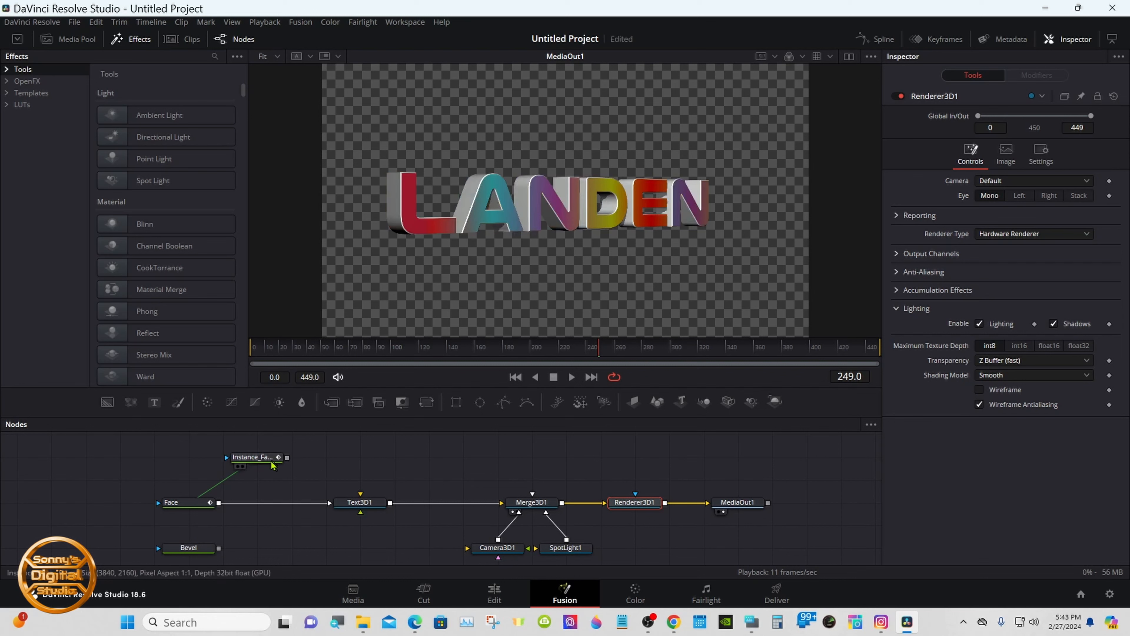
pyautogui.moveTo(271, 463); pyautogui.dragTo(185, 469)
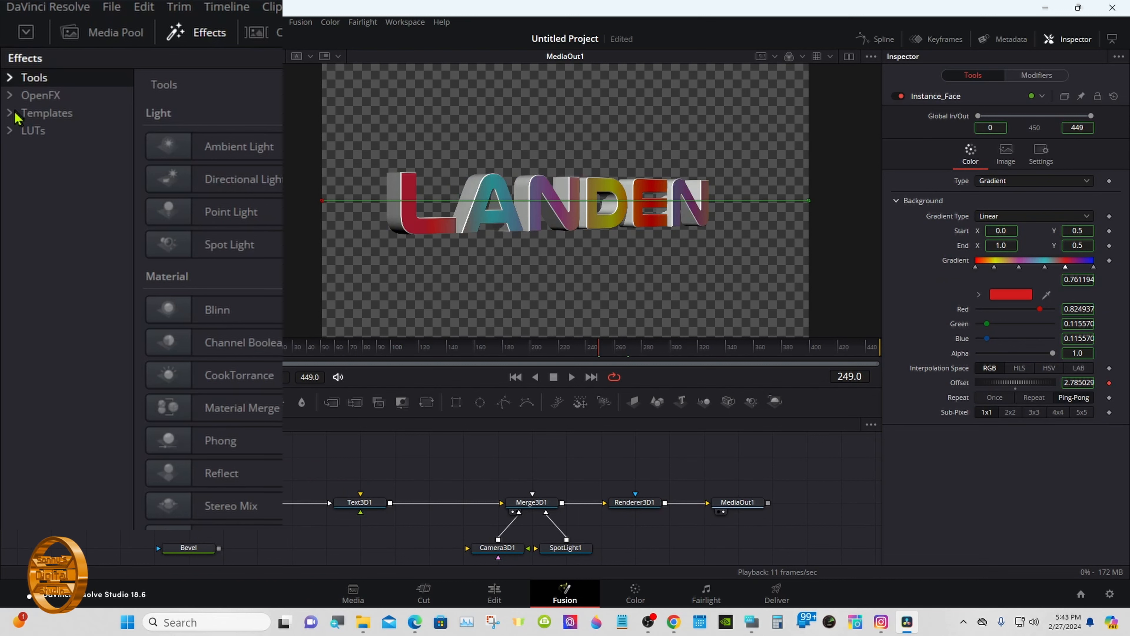
# - Add the Chrome shader from the Fusion shader templates as a loose node above Text3D1 and cut it
pyautogui.click(196, 33)
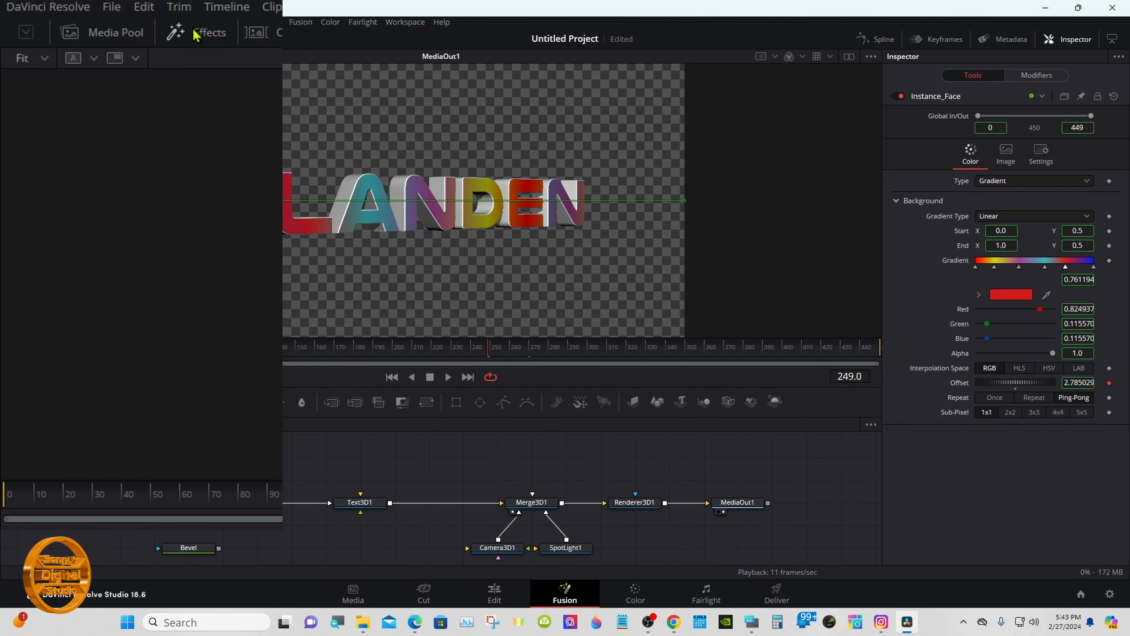
pyautogui.click(195, 33)
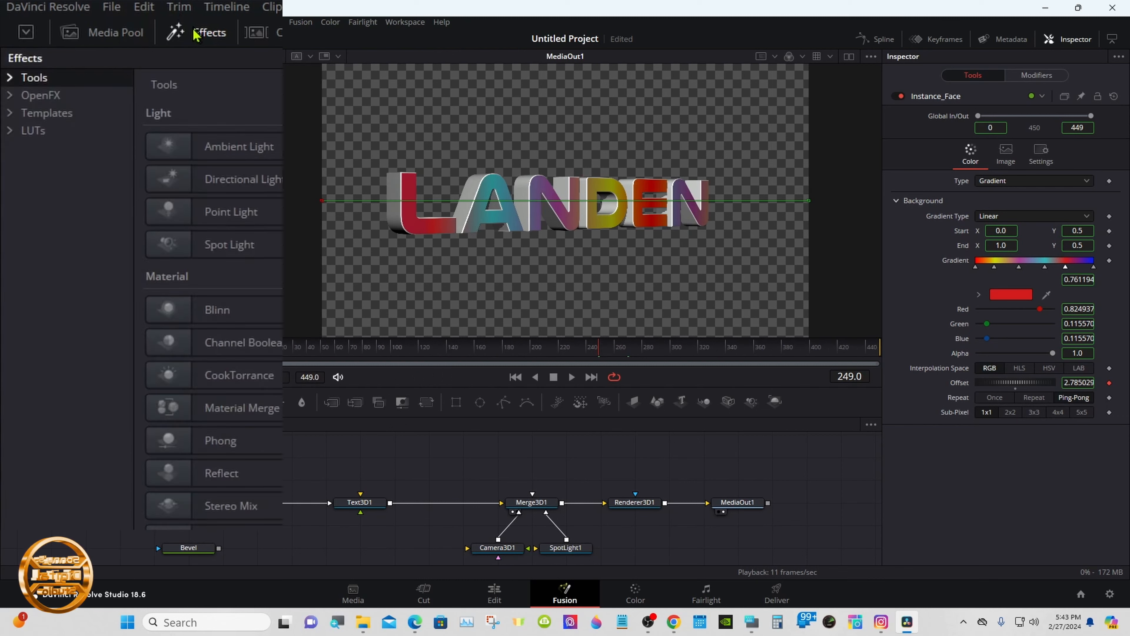
pyautogui.click(12, 114)
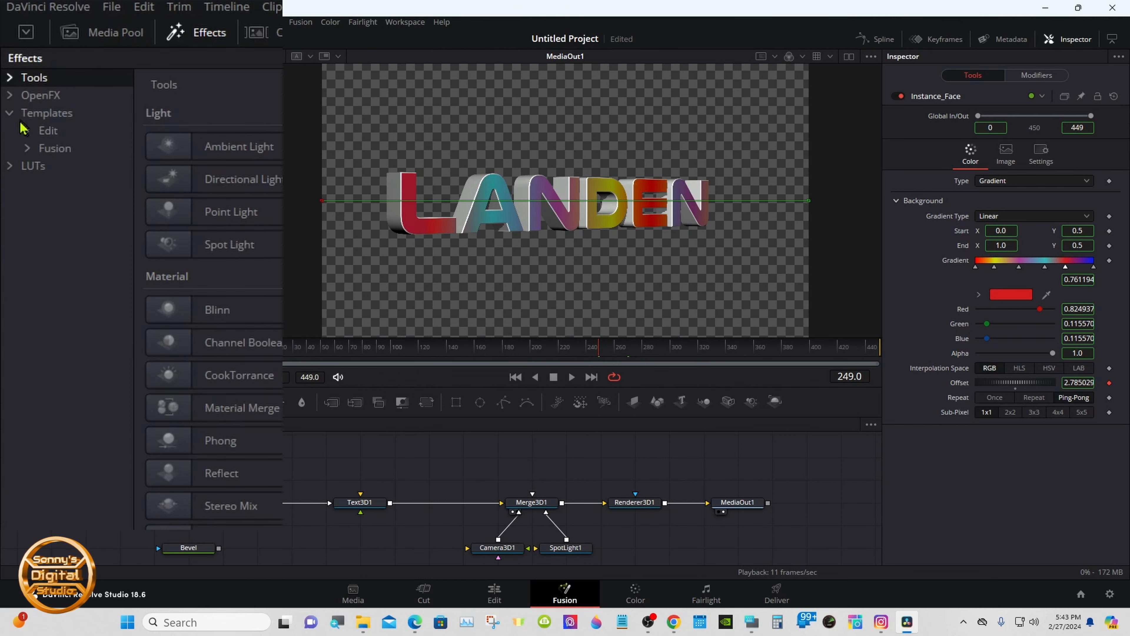
pyautogui.click(30, 148)
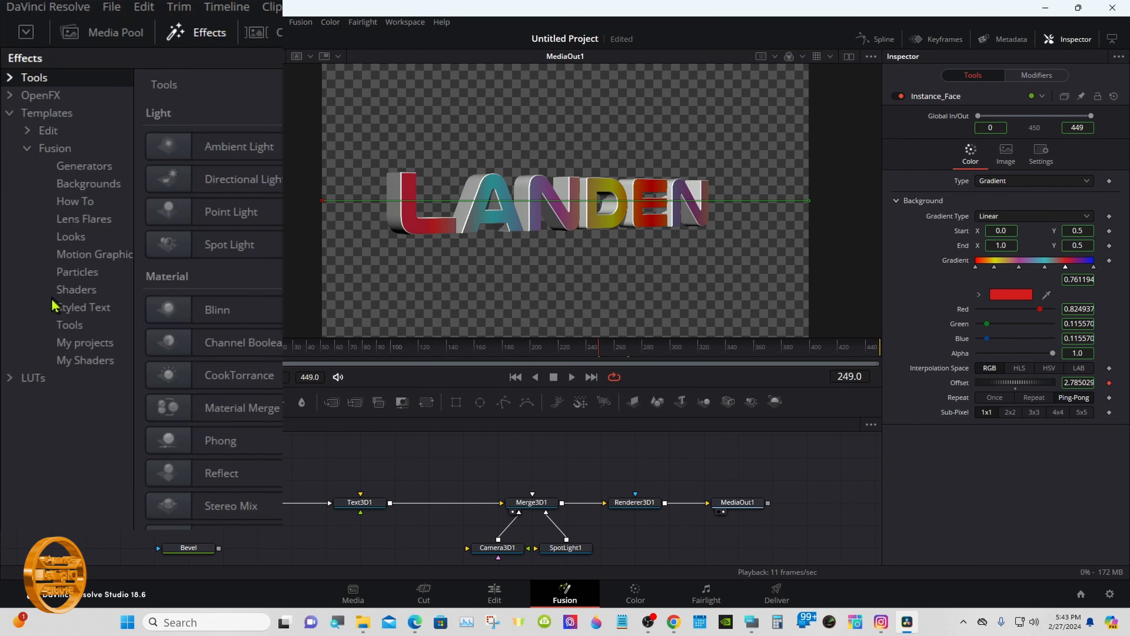
pyautogui.click(89, 290)
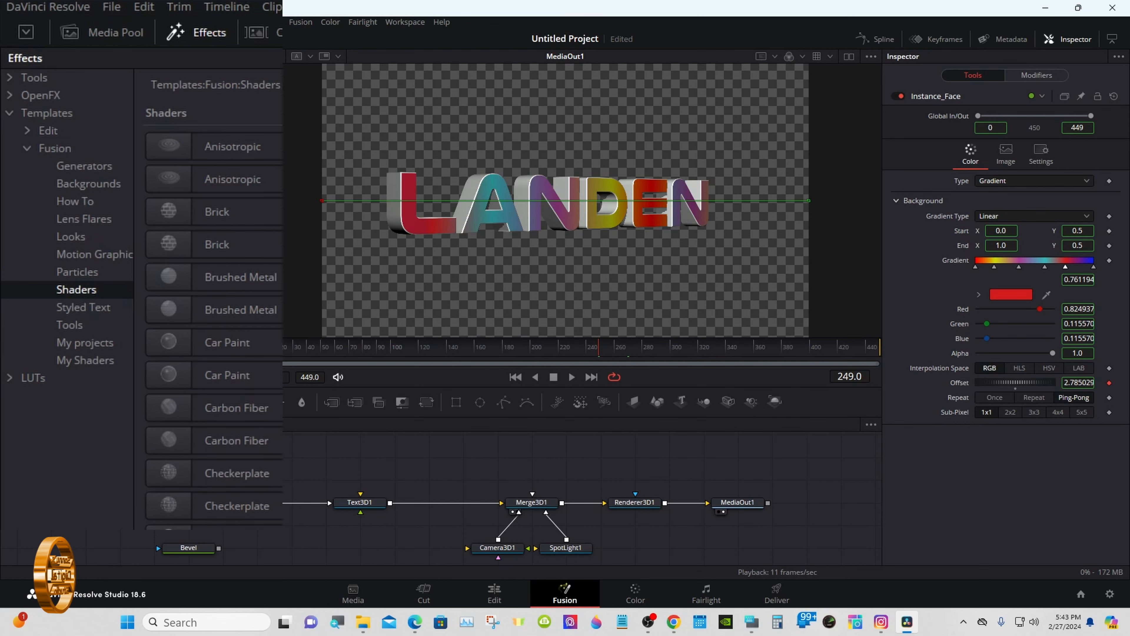
pyautogui.moveTo(243, 143); pyautogui.dragTo(244, 170)
pyautogui.moveTo(218, 357); pyautogui.dragTo(324, 455)
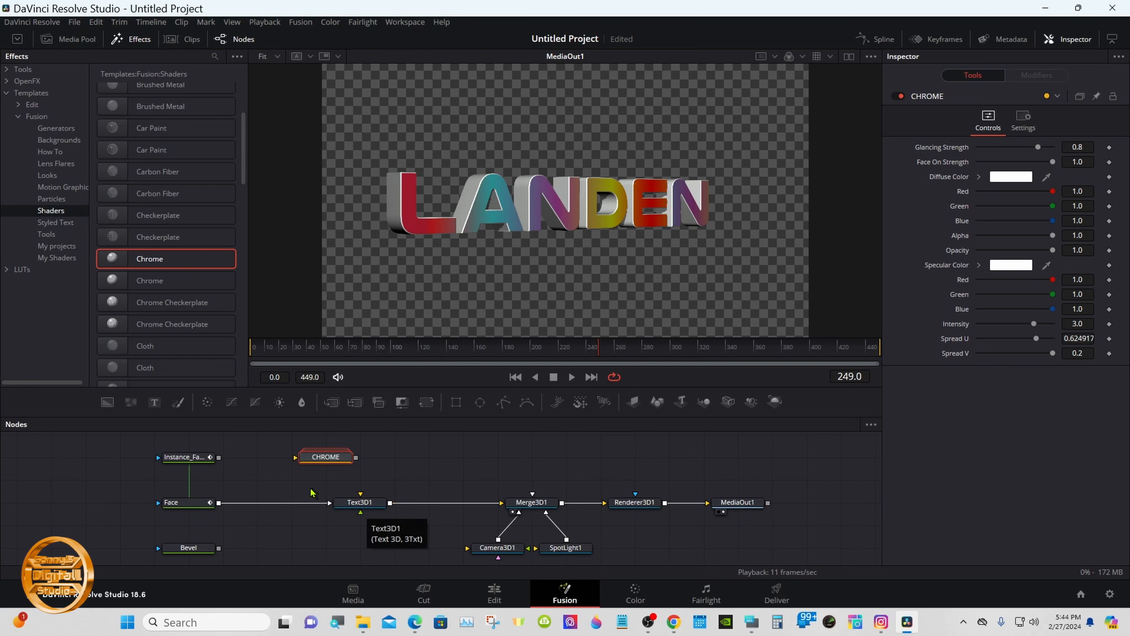
pyautogui.rightClick(308, 460)
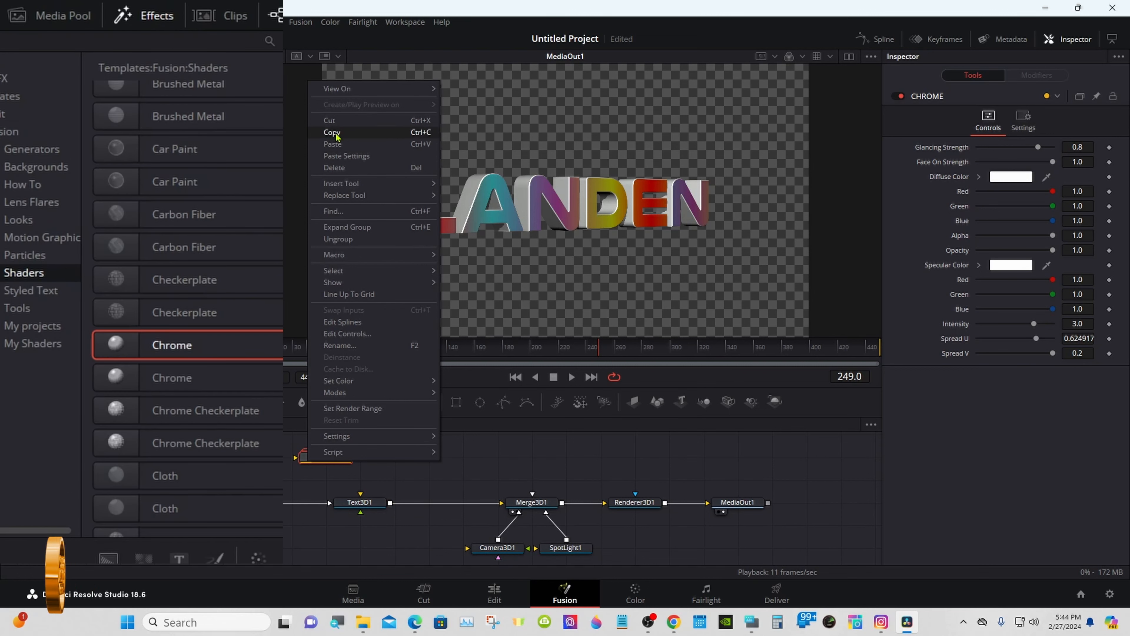
pyautogui.click(335, 123)
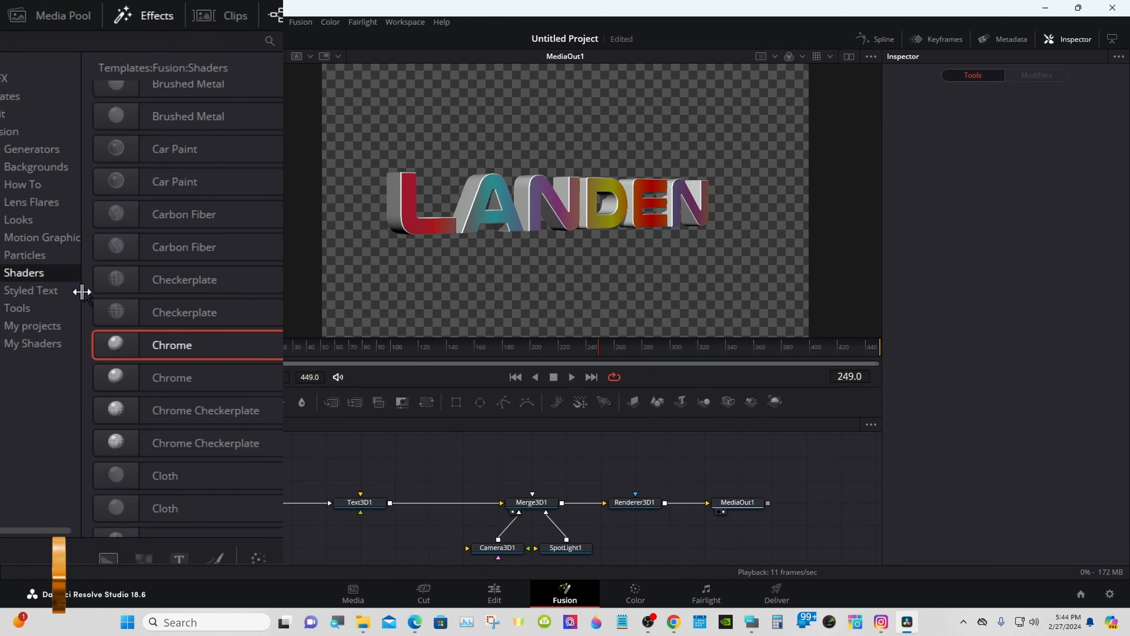
# - Add the Copper dark shader from the My Shaders templates and connect it to the bevel material input of Text3D1
pyautogui.click(53, 351)
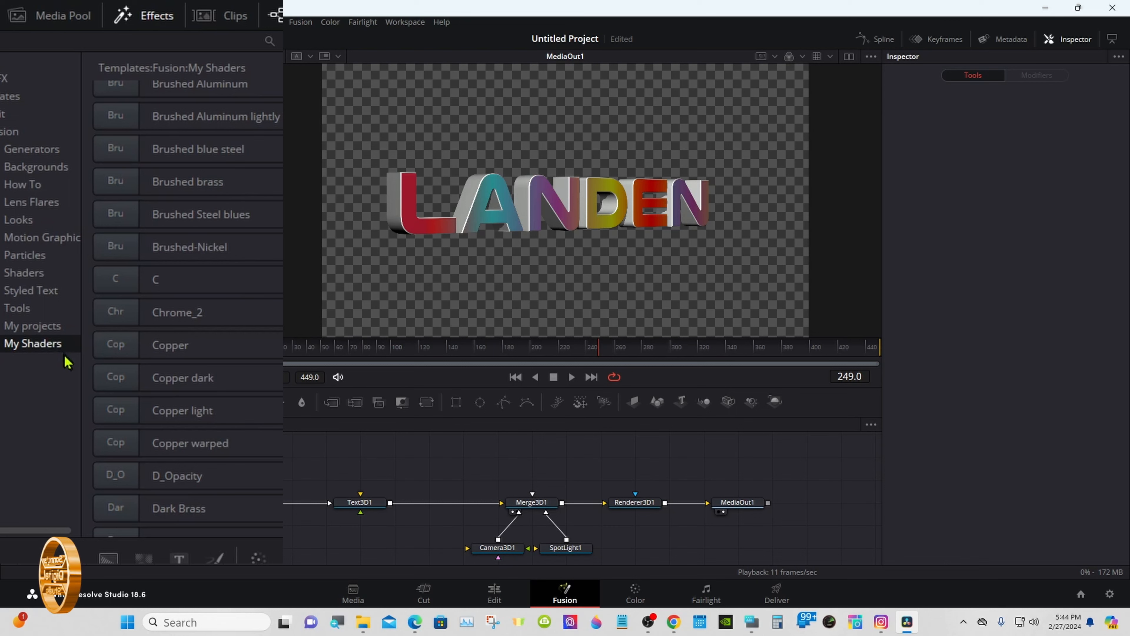
pyautogui.moveTo(142, 376); pyautogui.dragTo(361, 498)
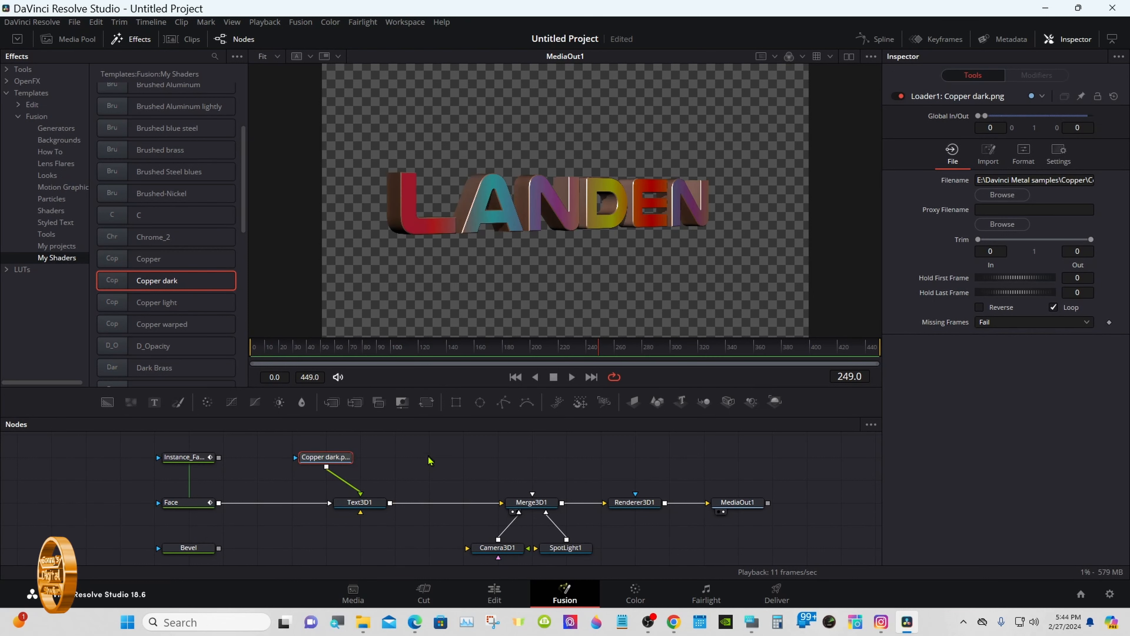
# - Scrub and play the timeline on the Edit page to check the copper bevel with the animated face gradient
pyautogui.click(495, 592)
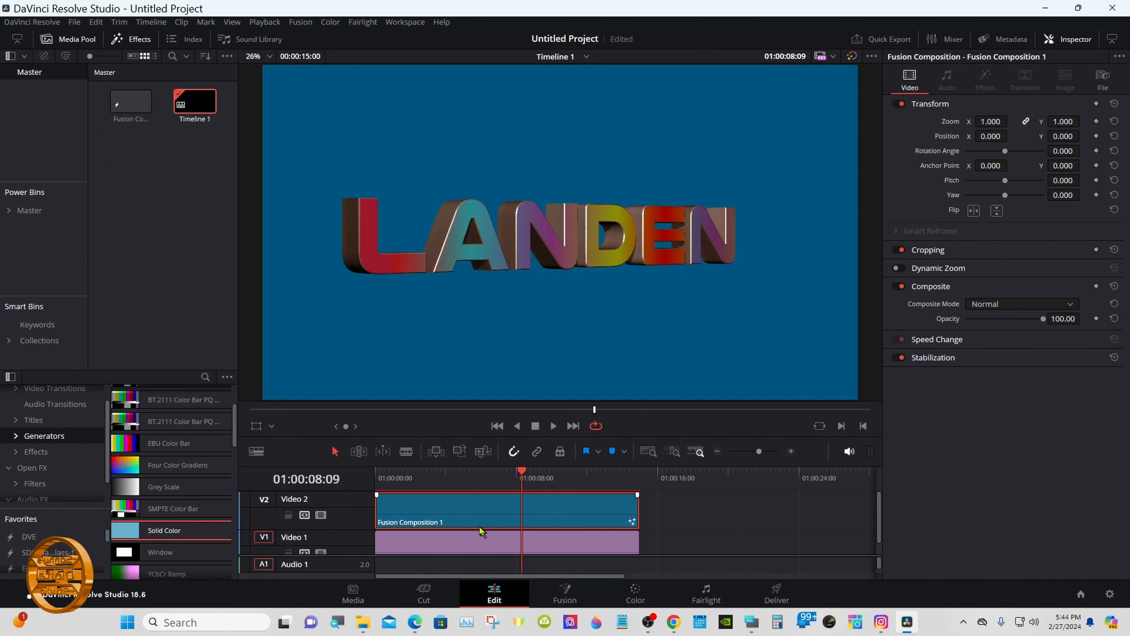
pyautogui.moveTo(455, 479)
pyautogui.mouseDown()
pyautogui.moveTo(427, 475)
pyautogui.moveTo(453, 476)
pyautogui.mouseUp()
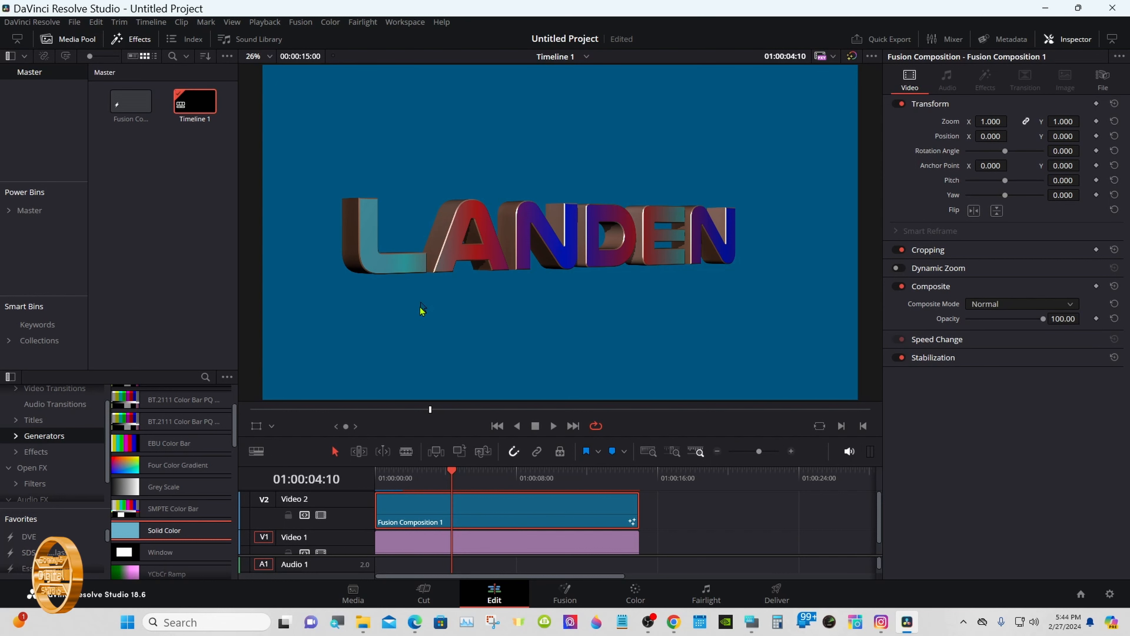
pyautogui.press('Home')
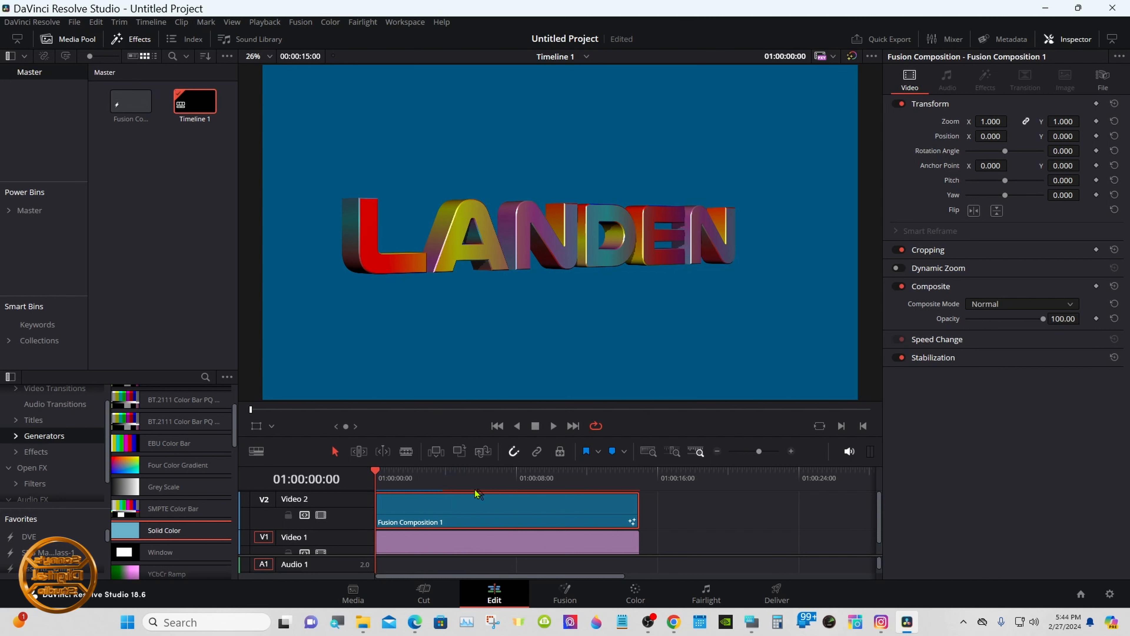
pyautogui.press('space')
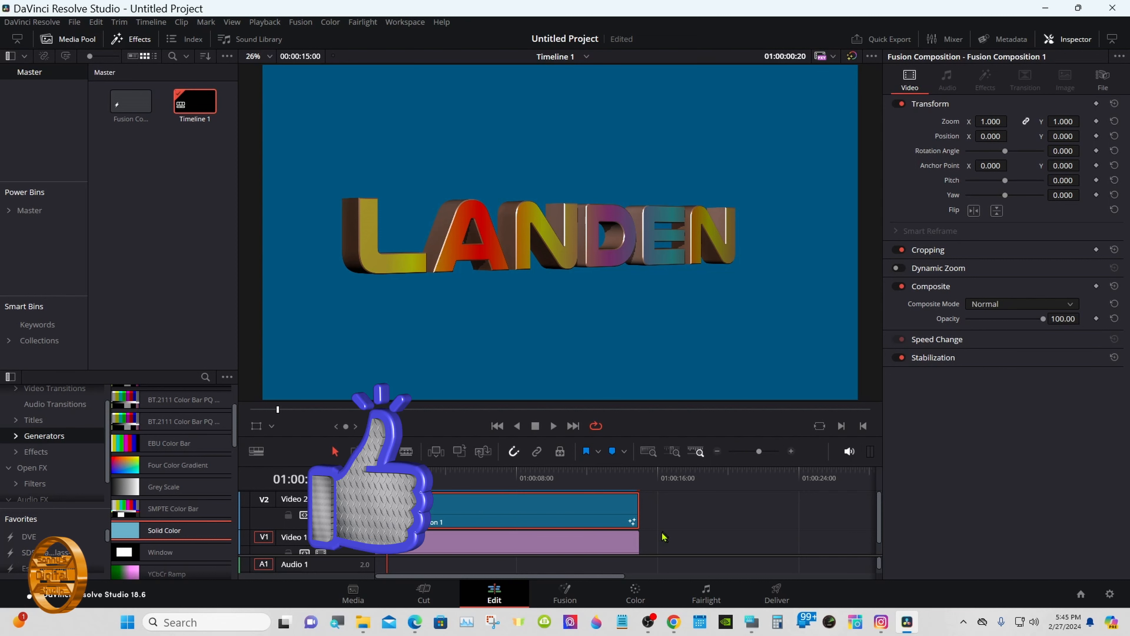
pyautogui.click(554, 428)
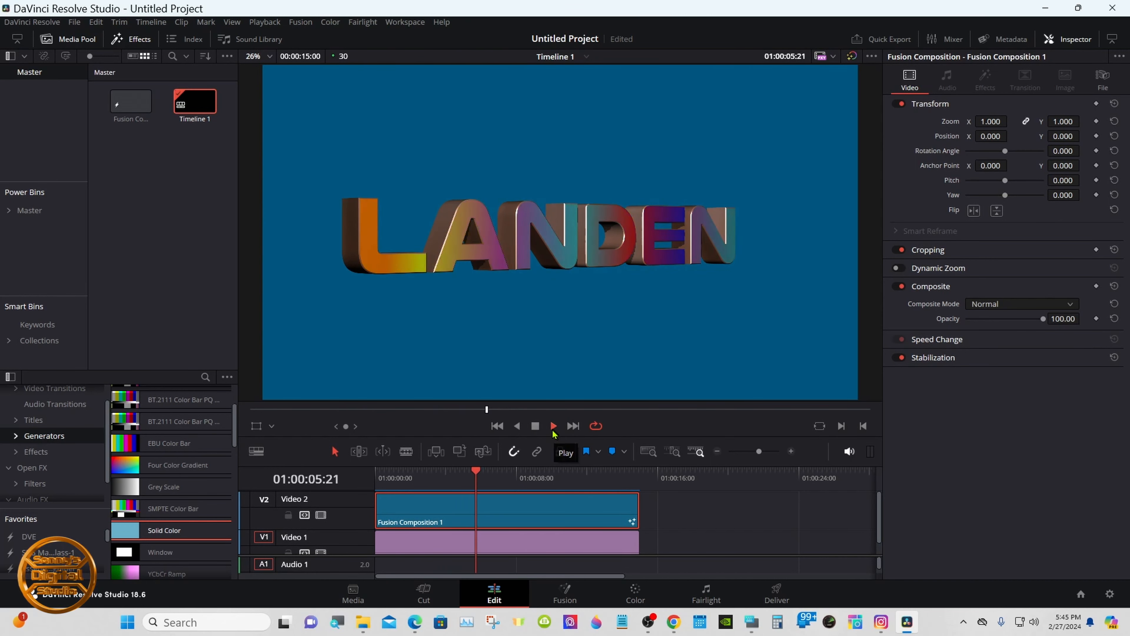
pyautogui.click(536, 425)
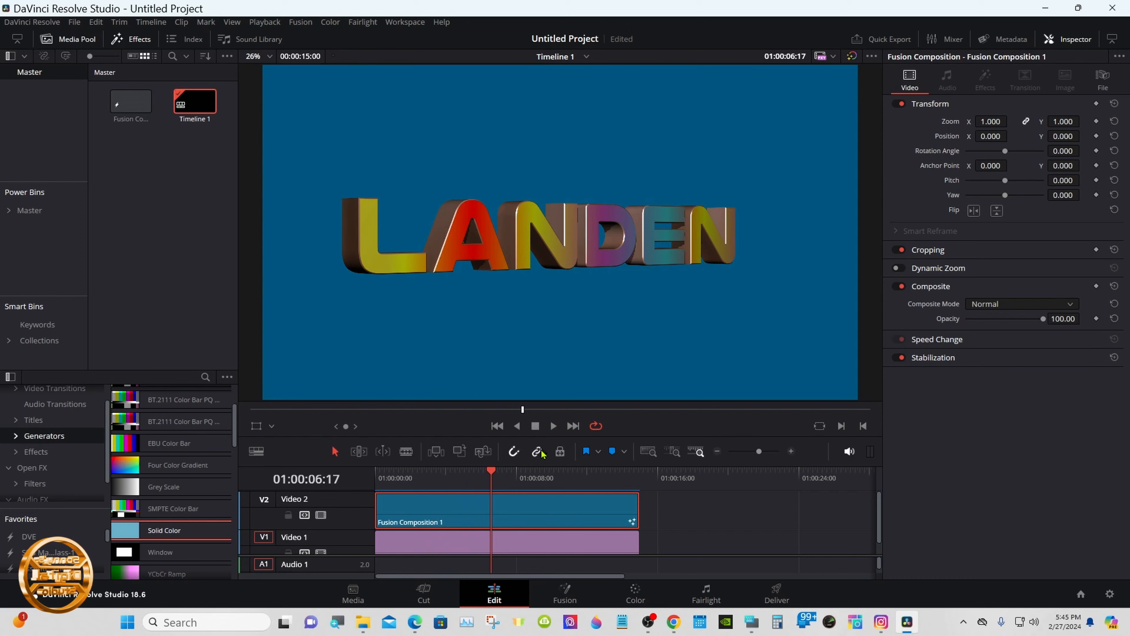
# - On the Fusion page, detach Copper dark from Text3D1, move it up, and reconnect Instance_Face to the bevel material input
pyautogui.click(564, 593)
pyautogui.click(356, 493)
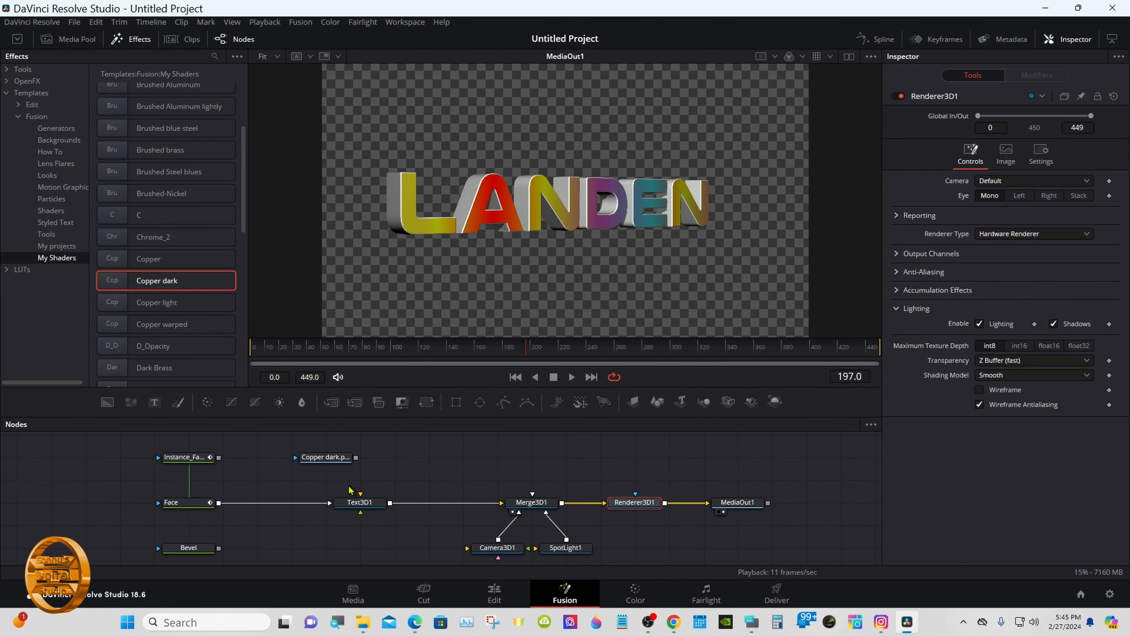
pyautogui.moveTo(326, 460); pyautogui.dragTo(326, 437)
pyautogui.moveTo(215, 461); pyautogui.dragTo(360, 494)
pyautogui.click(484, 463)
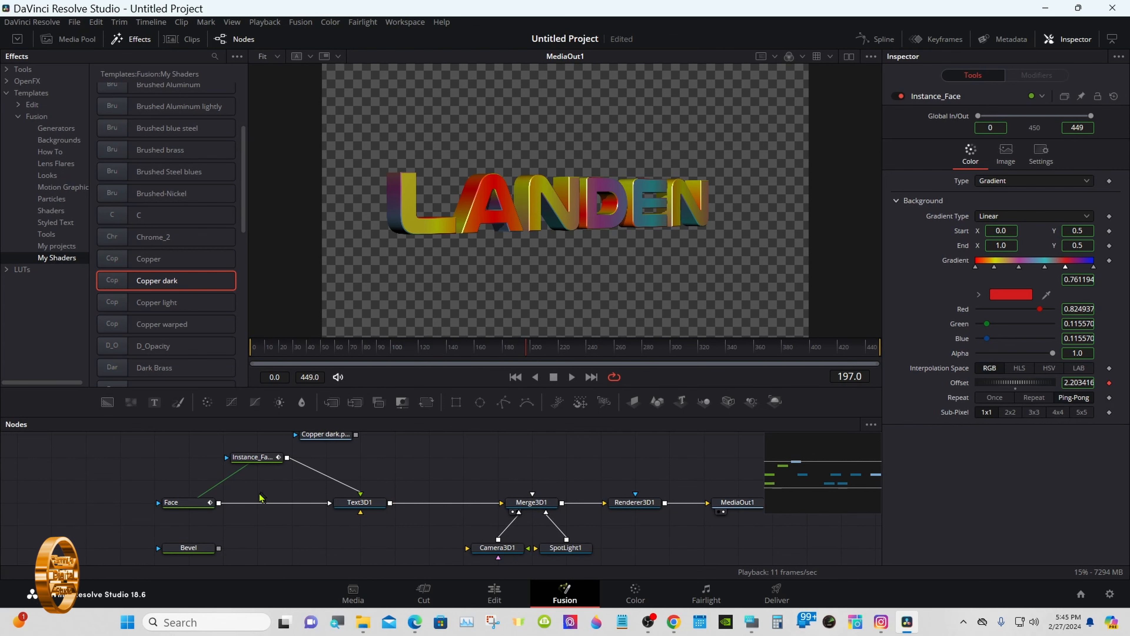
# - Reset the Face gradient's Offset to 0.0, modify it with Perturb, and set the gradient's repeat mode to Repeat
pyautogui.click(196, 502)
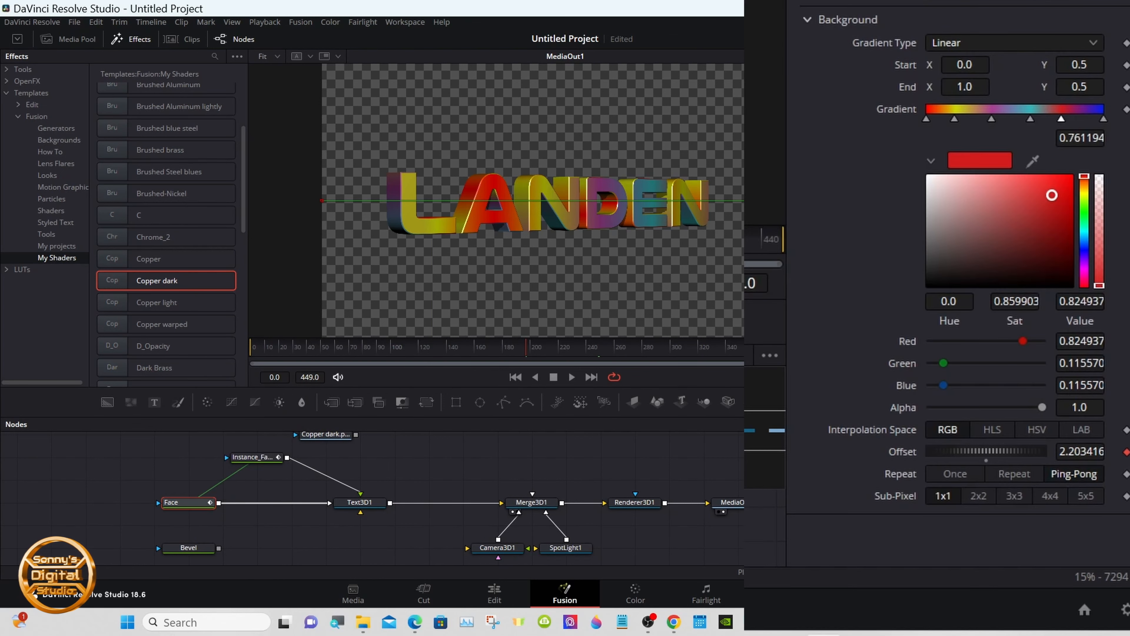
pyautogui.doubleClick(911, 452)
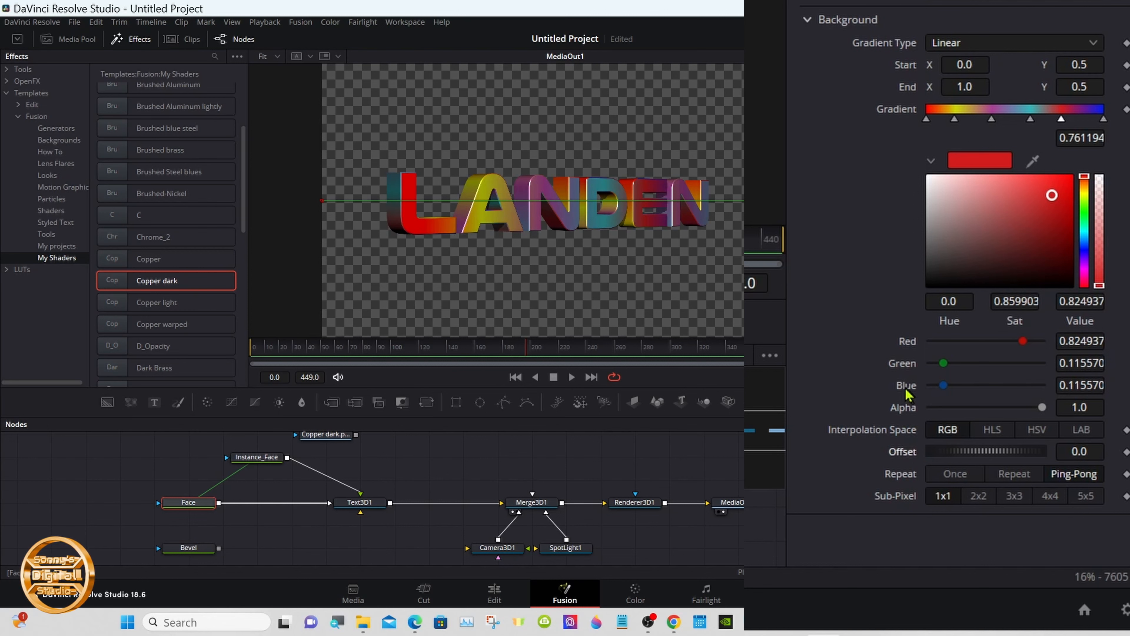
pyautogui.rightClick(902, 455)
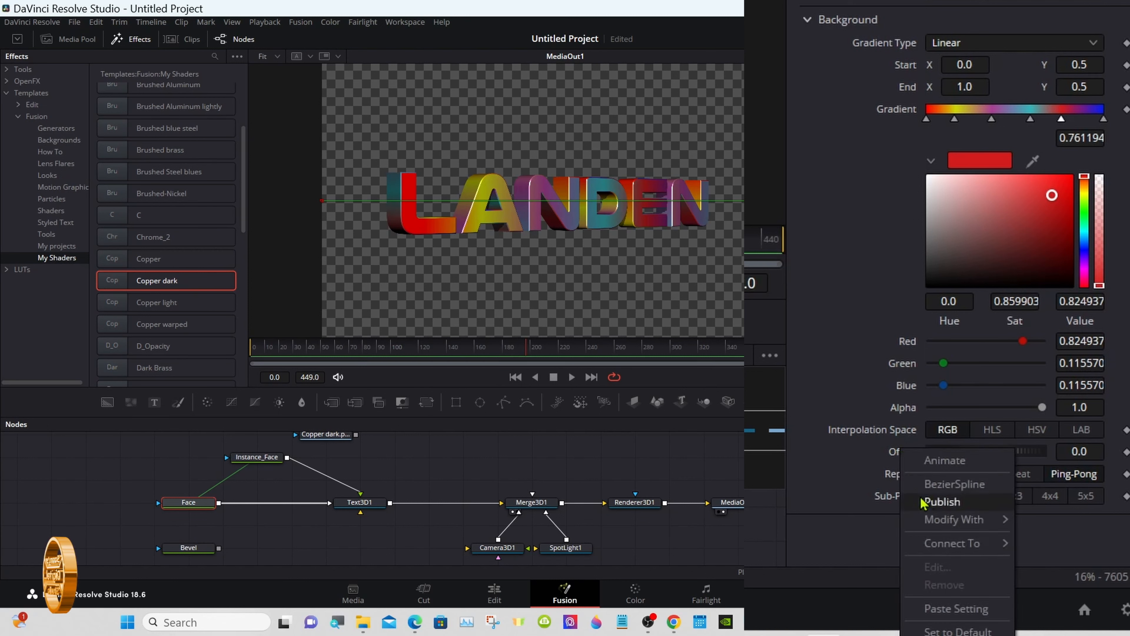
pyautogui.moveTo(945, 525)
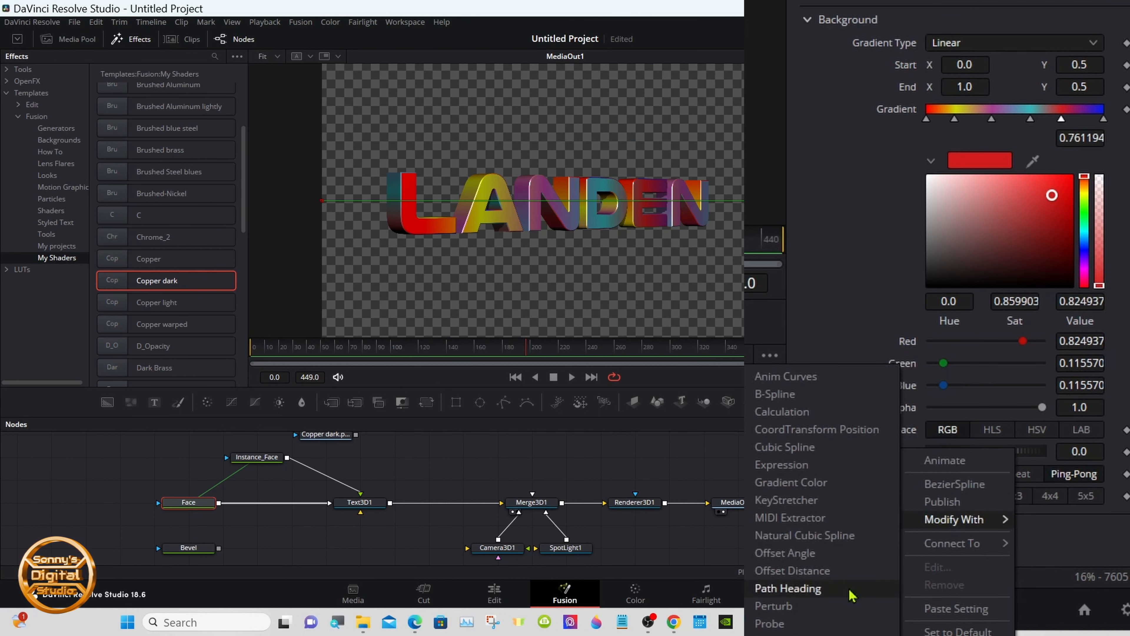
pyautogui.click(828, 605)
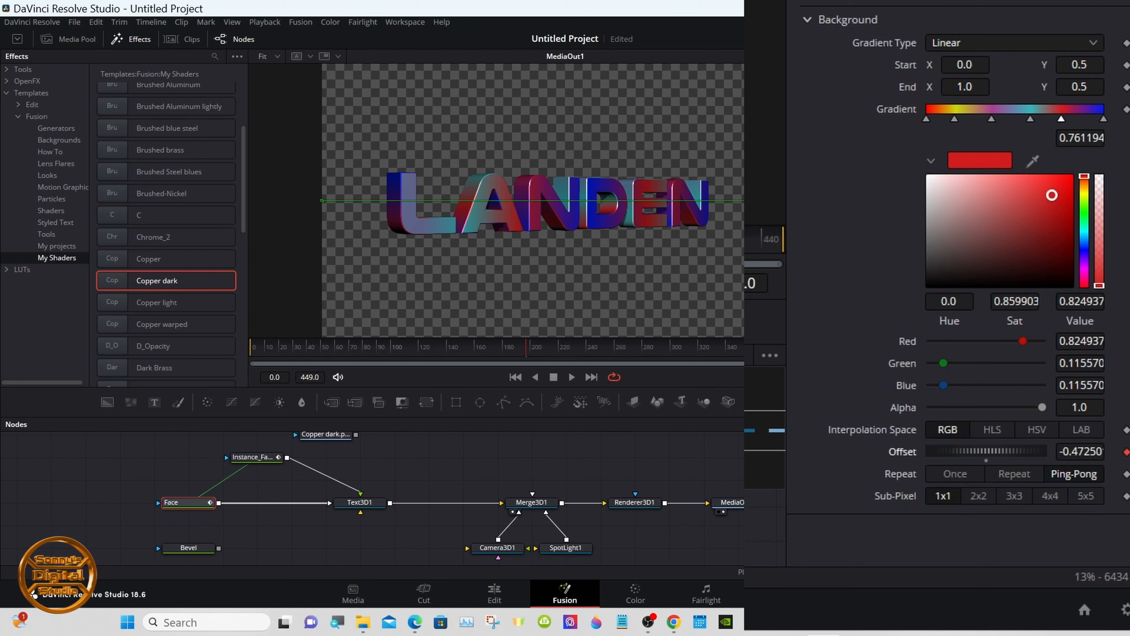
pyautogui.click(1007, 475)
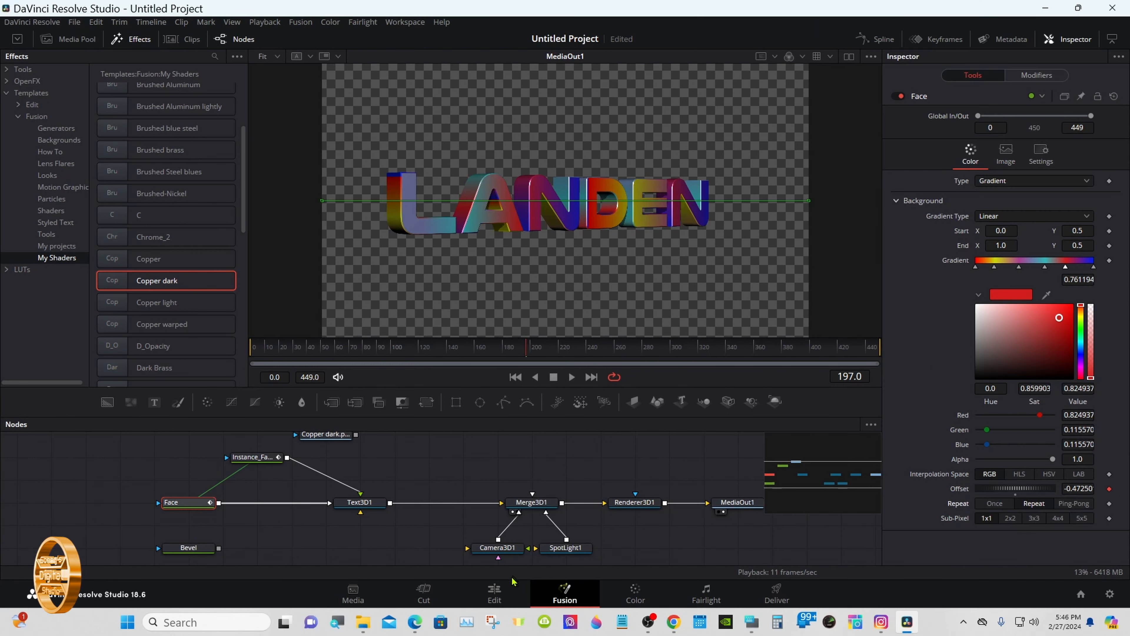
# - Play the title from the start of the timeline on the Edit page to check the perturbed gradient animation
pyautogui.click(498, 589)
pyautogui.moveTo(413, 479); pyautogui.dragTo(376, 478)
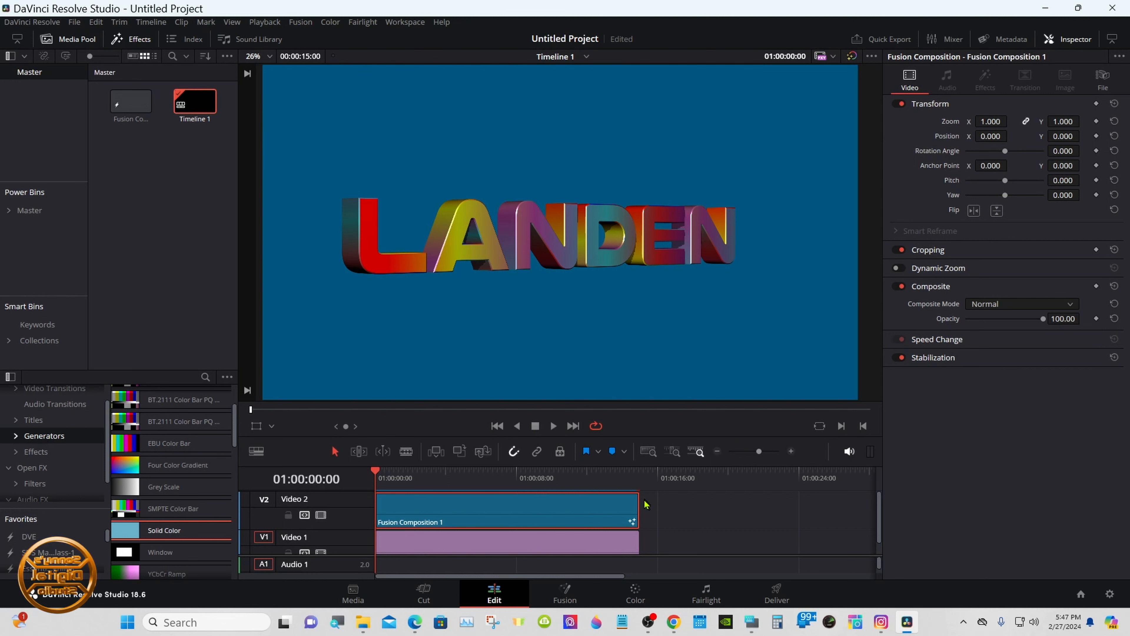
pyautogui.click(554, 426)
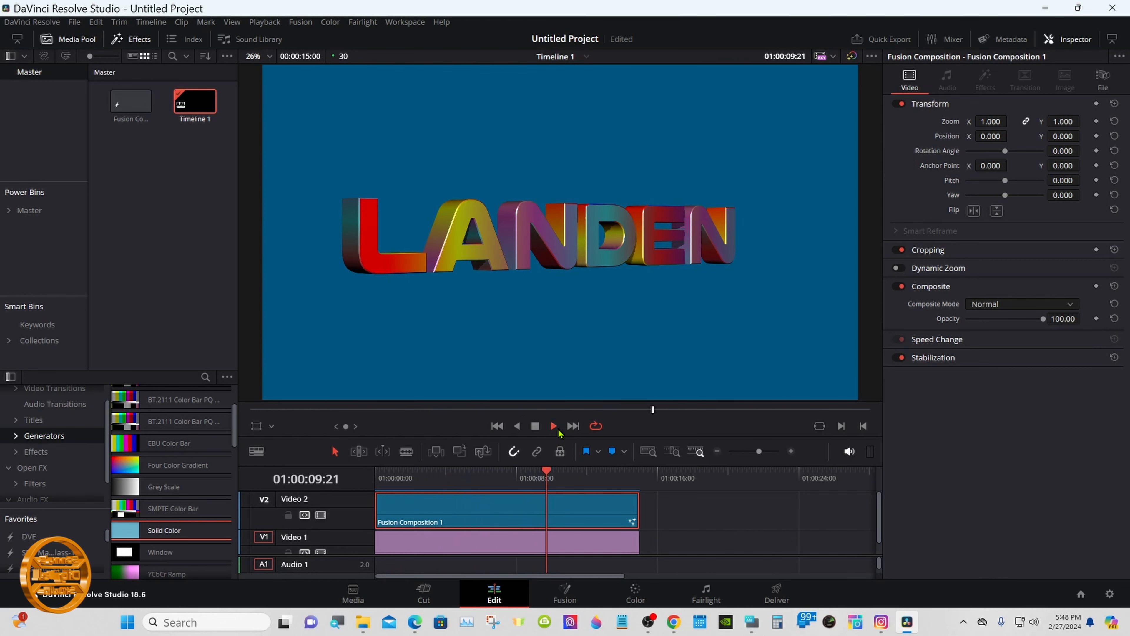
# - Stop playback and, on the Fusion page, set the Random Seed of the Face node's Perturb modifier to 15480
pyautogui.click(536, 426)
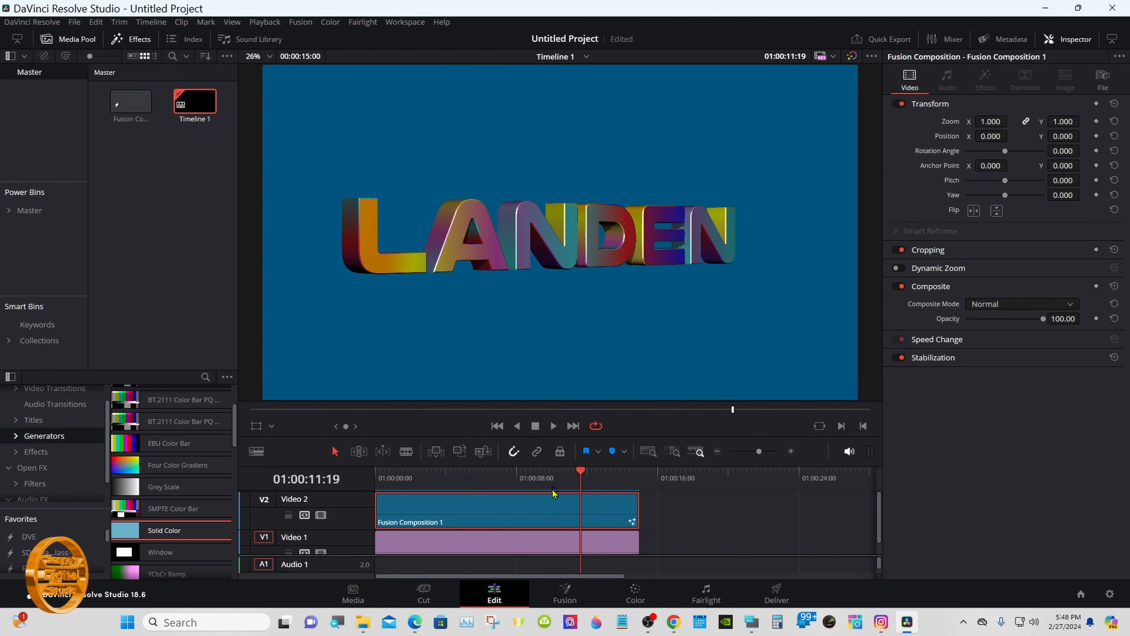
pyautogui.click(565, 594)
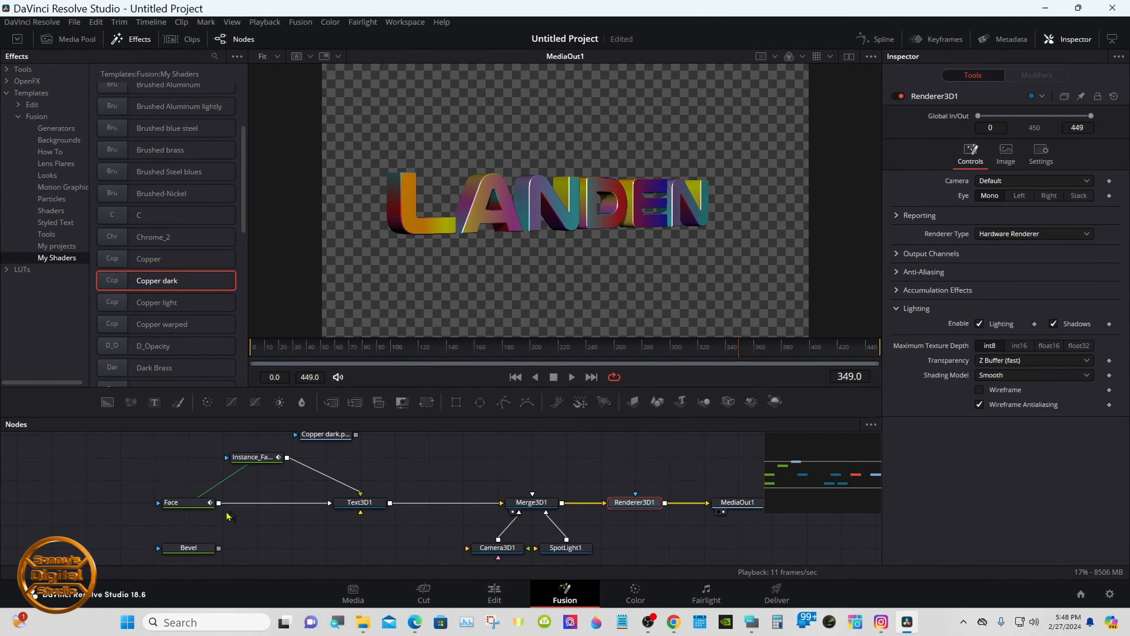
pyautogui.click(189, 502)
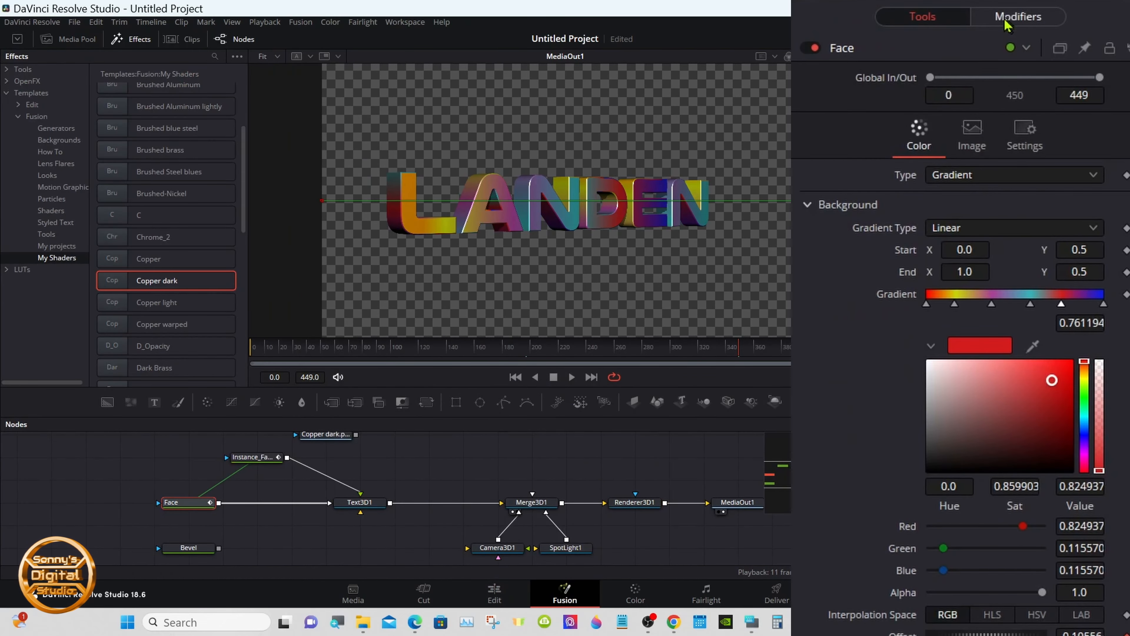
pyautogui.click(1010, 18)
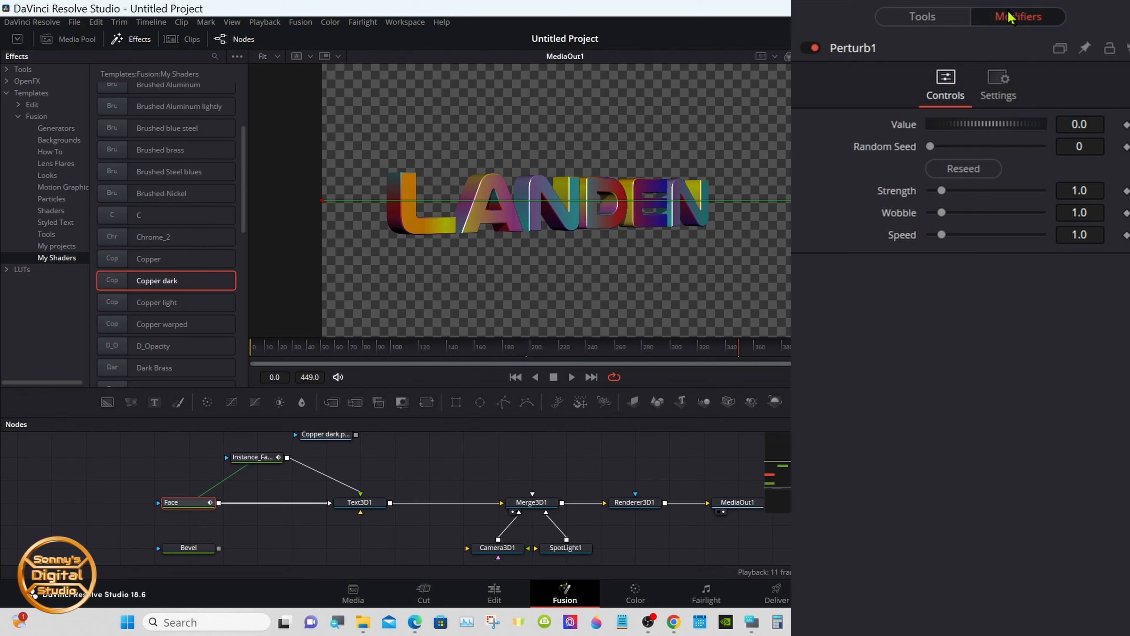
pyautogui.moveTo(931, 146); pyautogui.dragTo(987, 161)
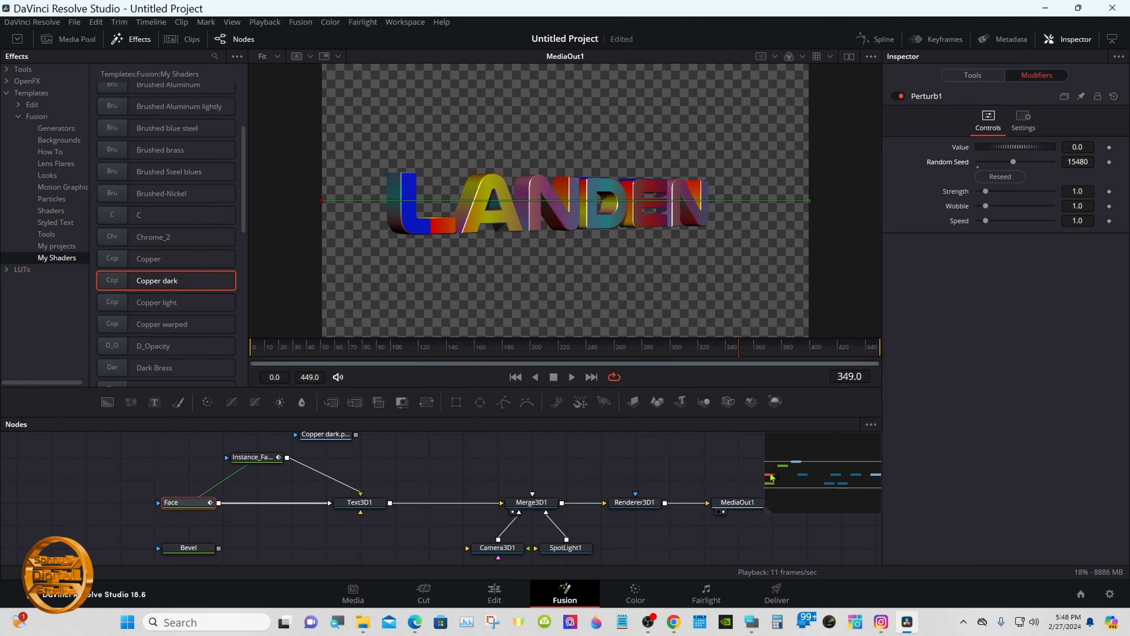
# - Play the timeline from the start on the Edit page to check the reseeded gradient animation
pyautogui.click(495, 592)
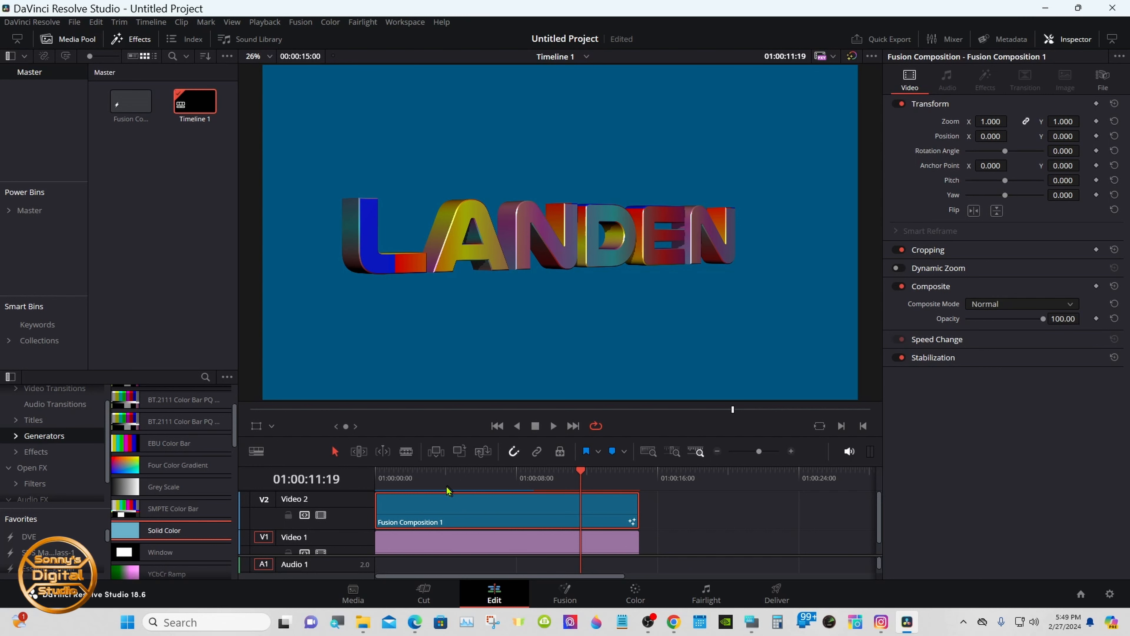
pyautogui.click(379, 478)
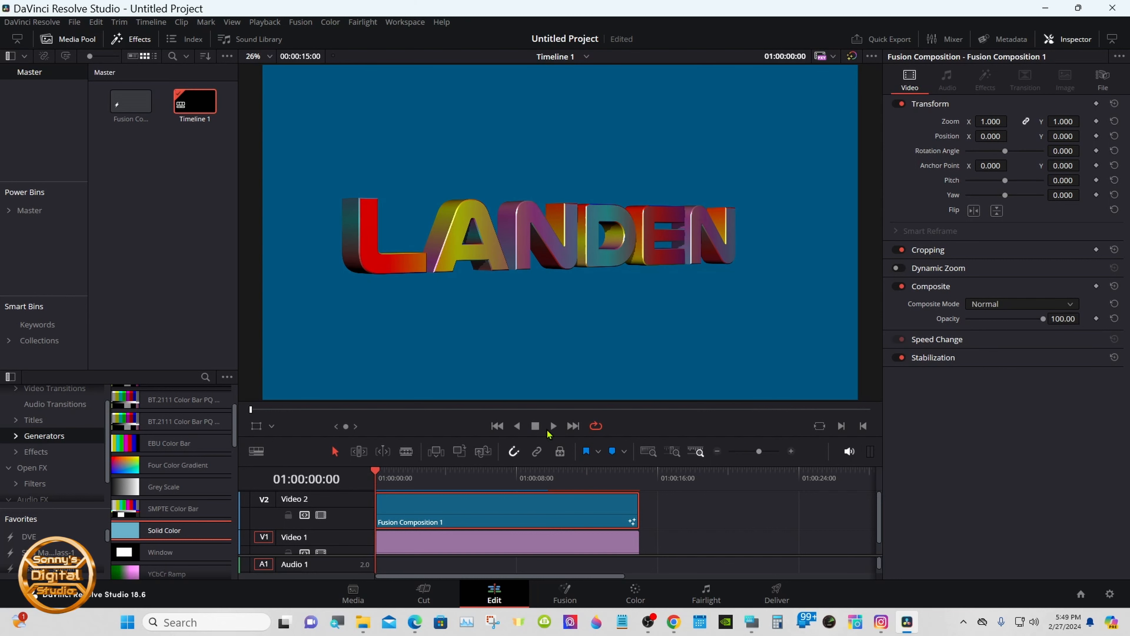
pyautogui.click(553, 426)
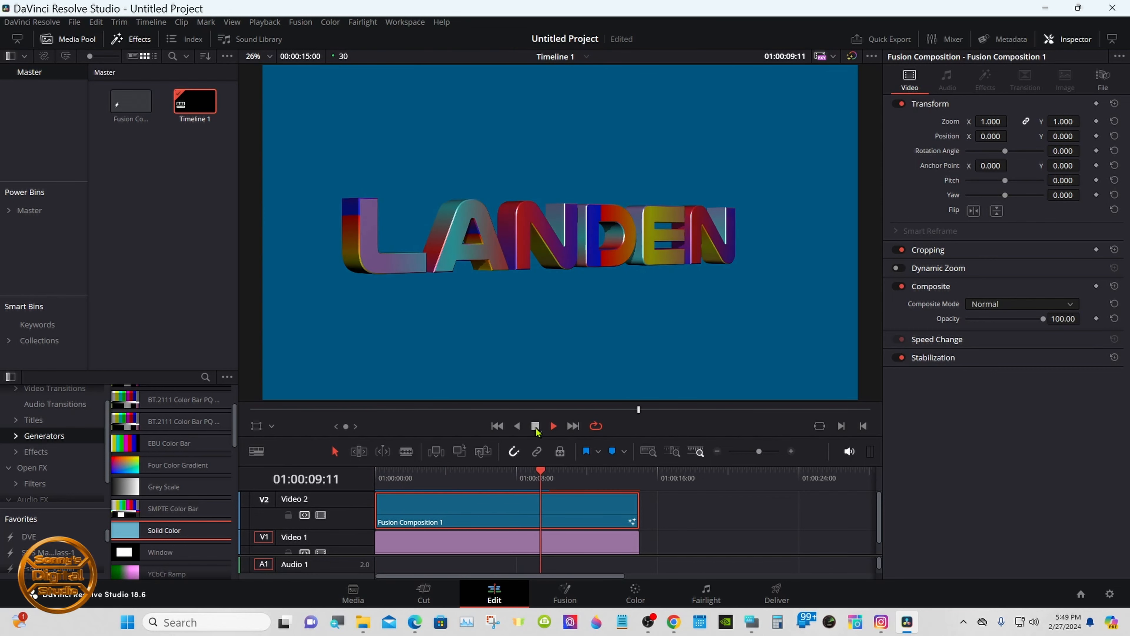
pyautogui.press('space')
# - On the Fusion page, replace Face with Copper dark as Text3D1's face material, and scrub the Edit page timeline to check it
pyautogui.click(565, 594)
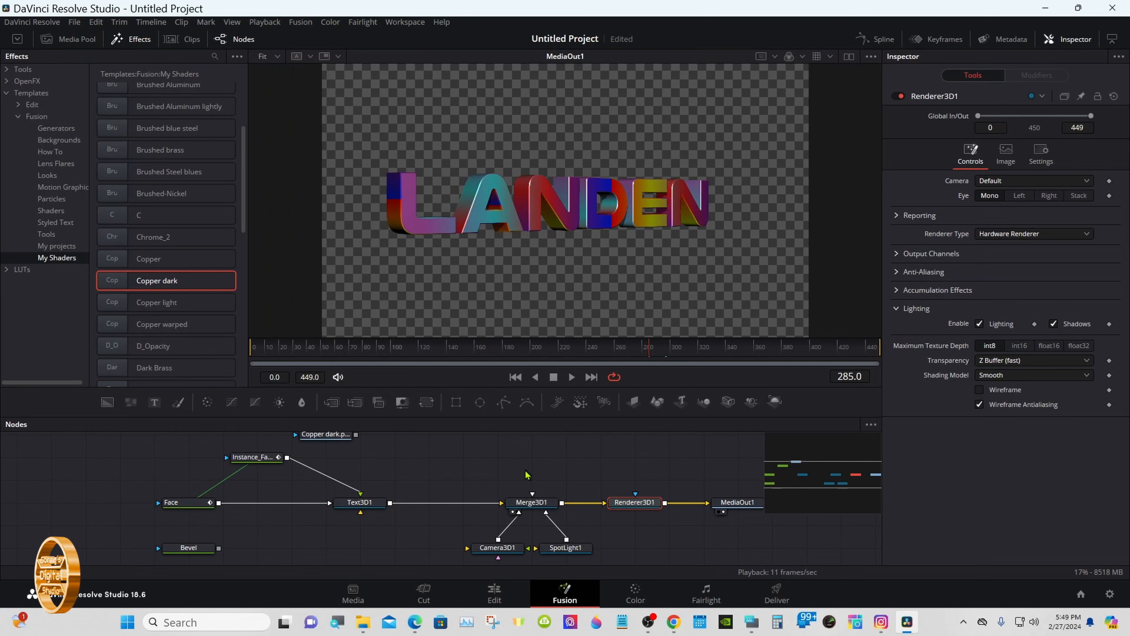
pyautogui.click(317, 503)
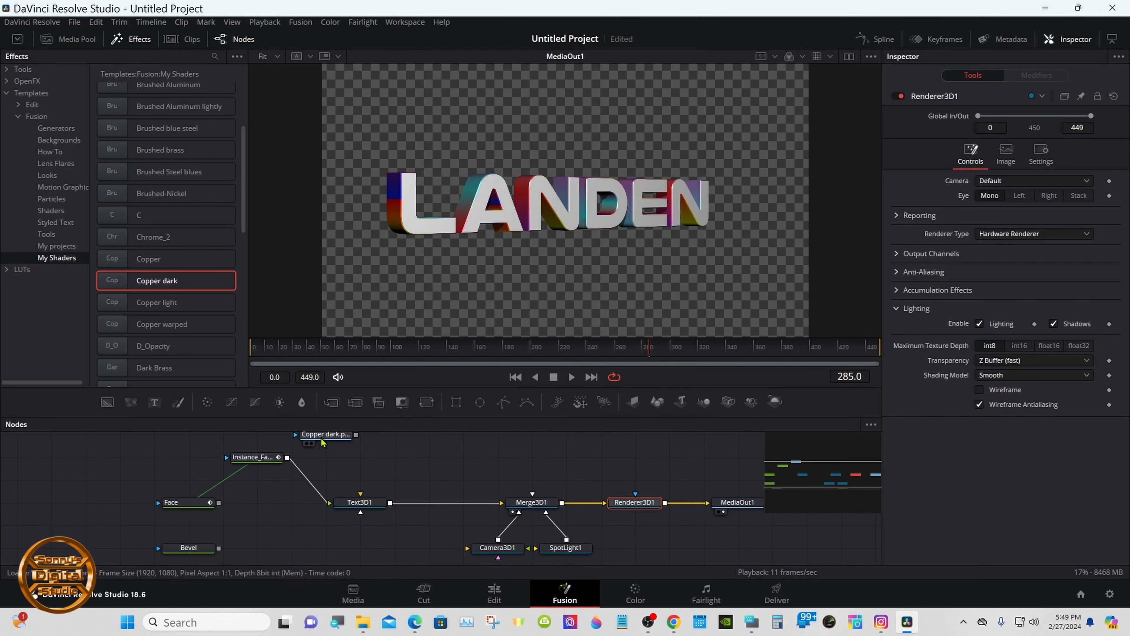
pyautogui.moveTo(323, 442); pyautogui.dragTo(361, 515)
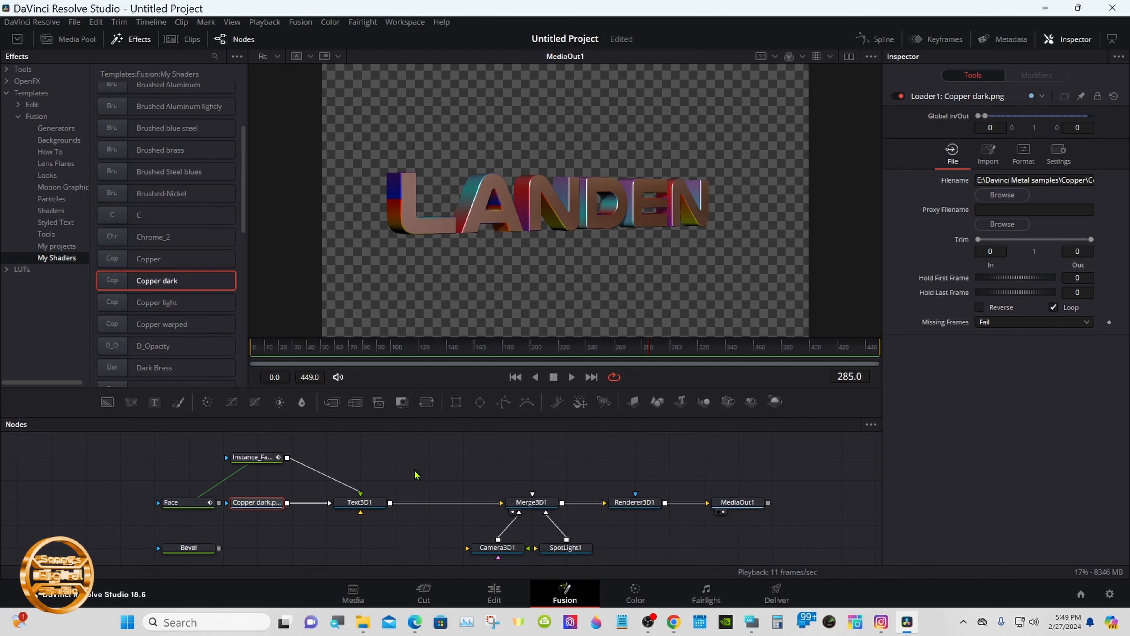
pyautogui.click(495, 594)
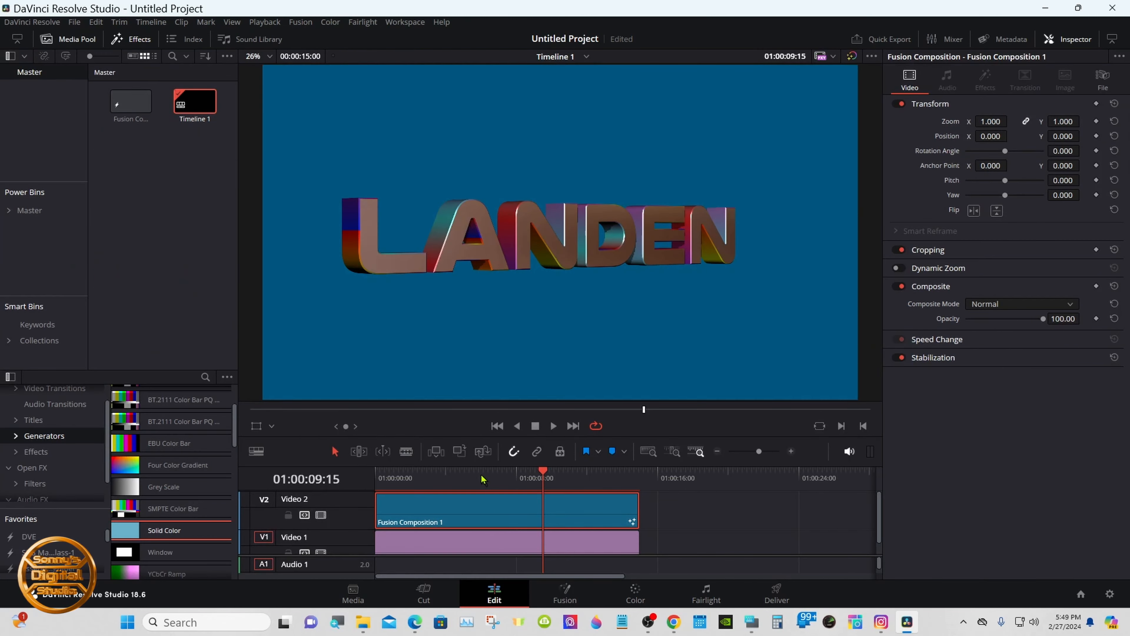
pyautogui.moveTo(401, 478)
pyautogui.mouseDown()
pyautogui.moveTo(377, 478)
pyautogui.moveTo(409, 476)
pyautogui.mouseUp()
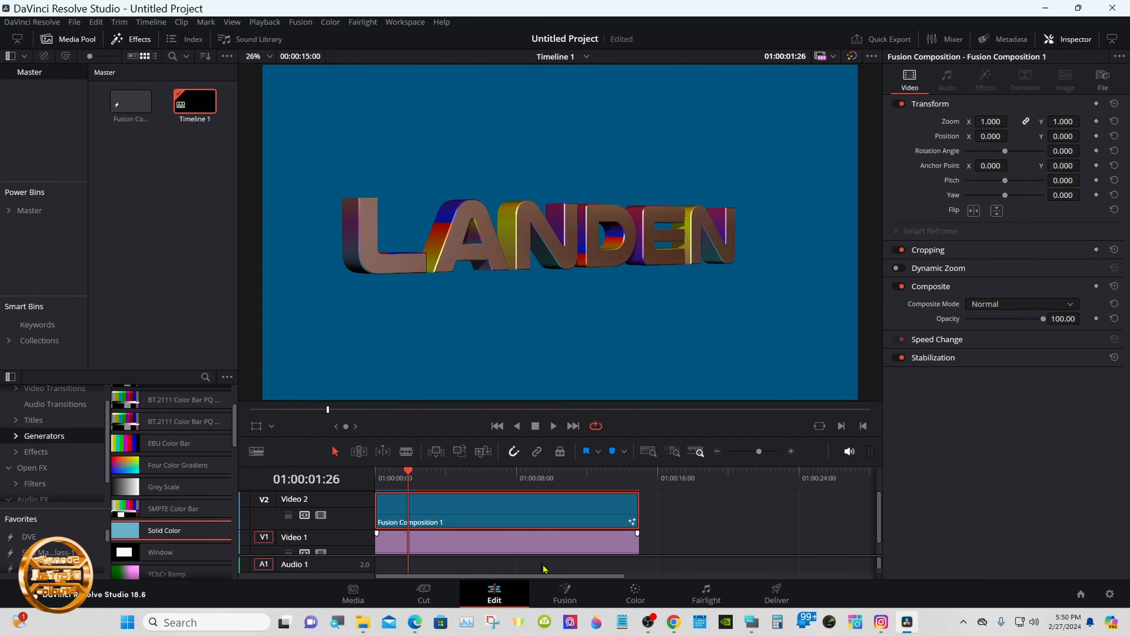
# - Detach Copper dark from Text3D1, connect the Brushed Aluminum shader as its face material, and check the title on the Edit page
pyautogui.click(565, 593)
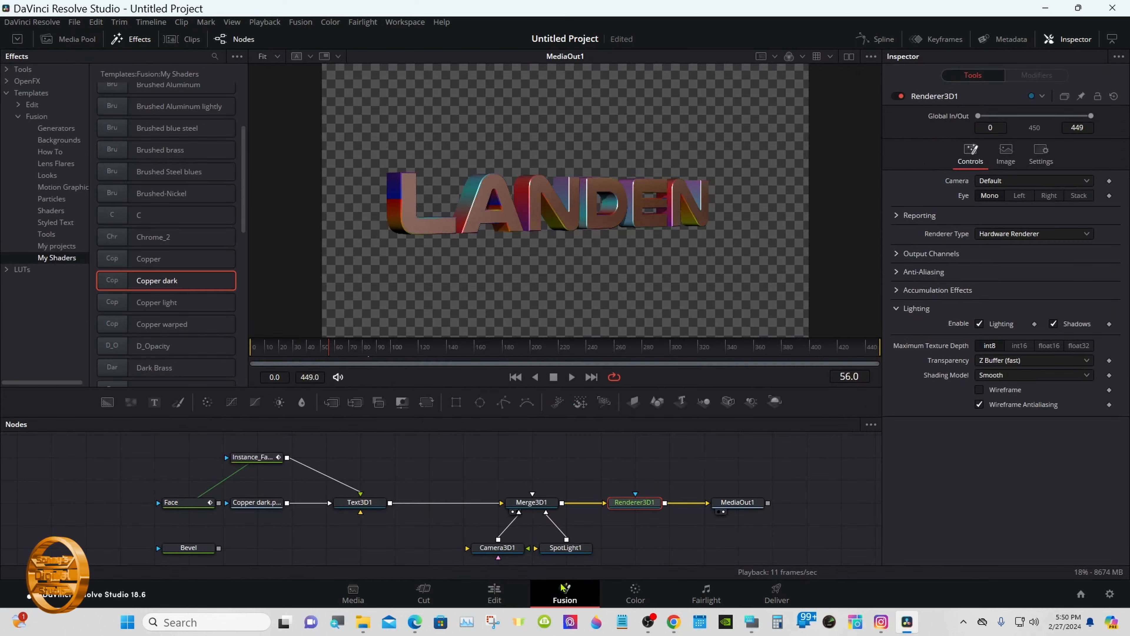
pyautogui.click(315, 503)
pyautogui.moveTo(263, 504); pyautogui.dragTo(262, 525)
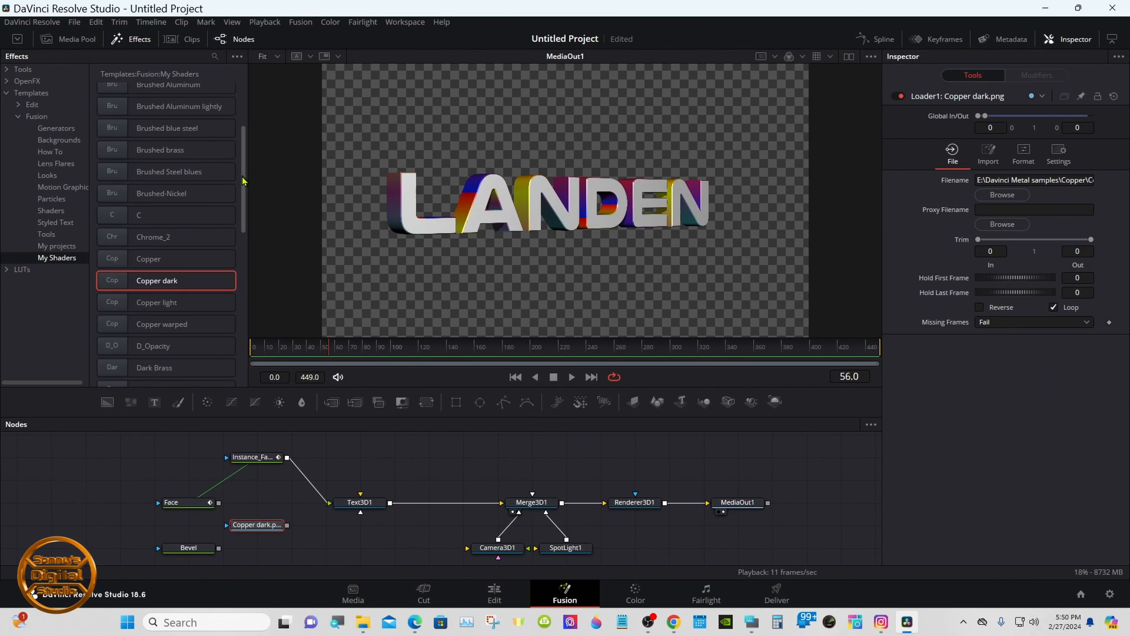
pyautogui.scroll(5, 242, 180)
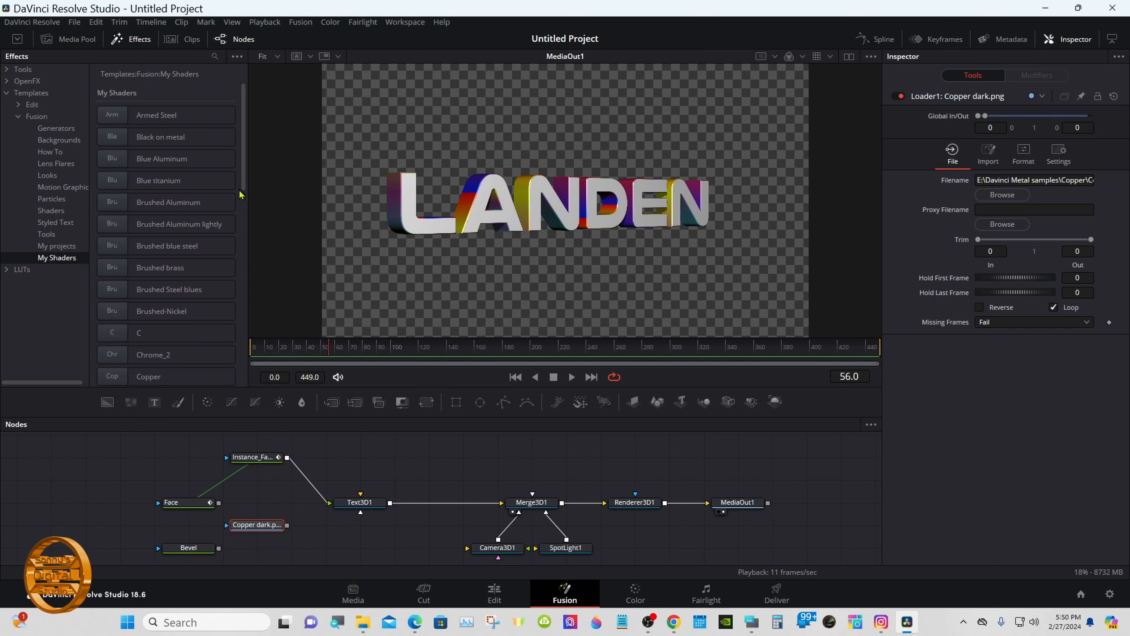
pyautogui.moveTo(169, 202)
pyautogui.mouseDown()
pyautogui.moveTo(226, 289)
pyautogui.moveTo(298, 506)
pyautogui.moveTo(280, 506)
pyautogui.moveTo(362, 520)
pyautogui.mouseUp()
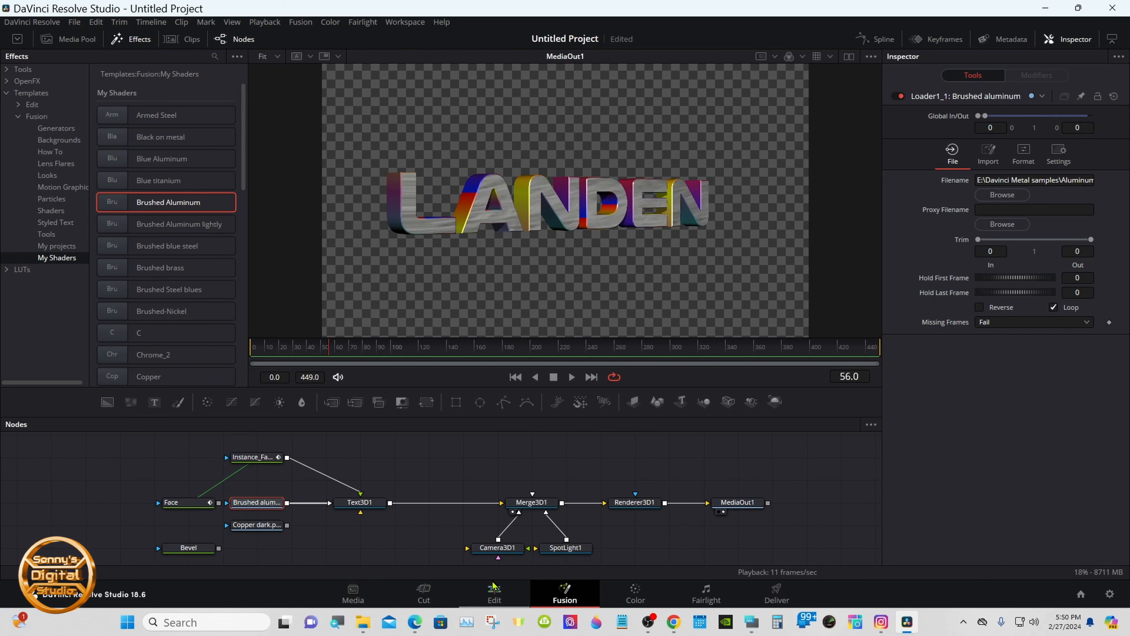
pyautogui.click(495, 593)
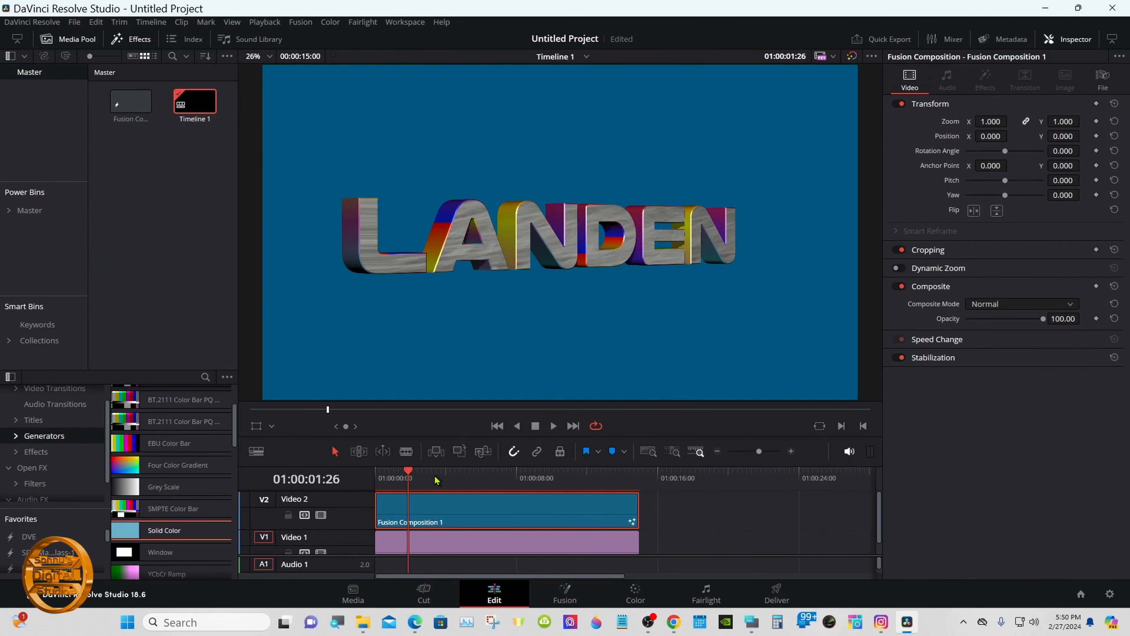
pyautogui.click(402, 473)
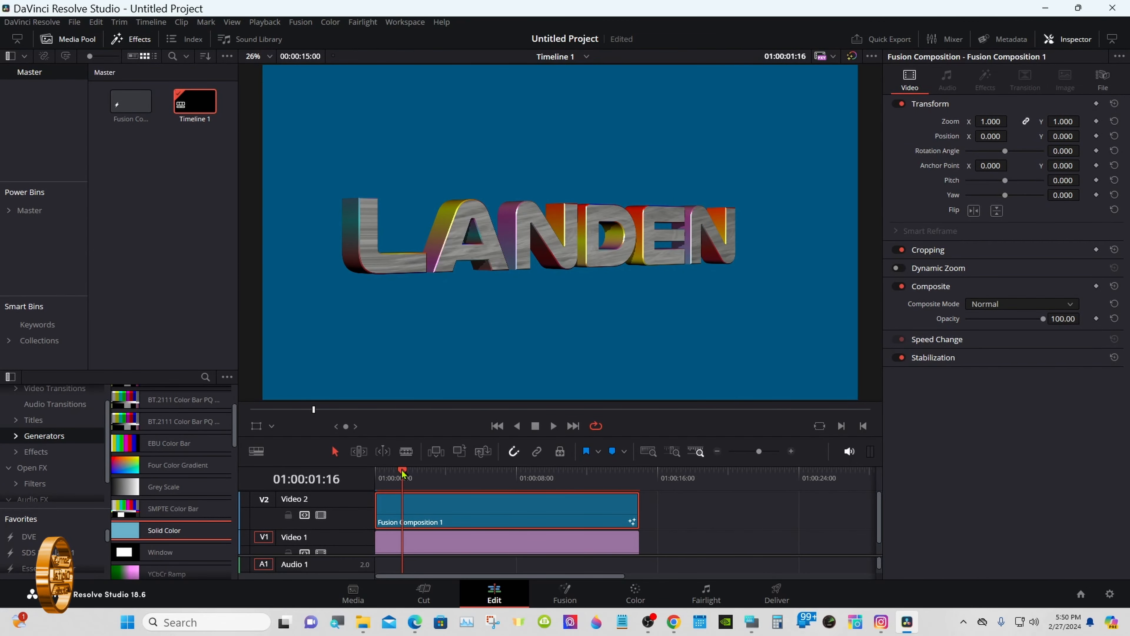
# - Replace Brushed Aluminum with the metal_radial shader as Text3D1's face material, and scrub the Edit page timeline to check it
pyautogui.click(564, 592)
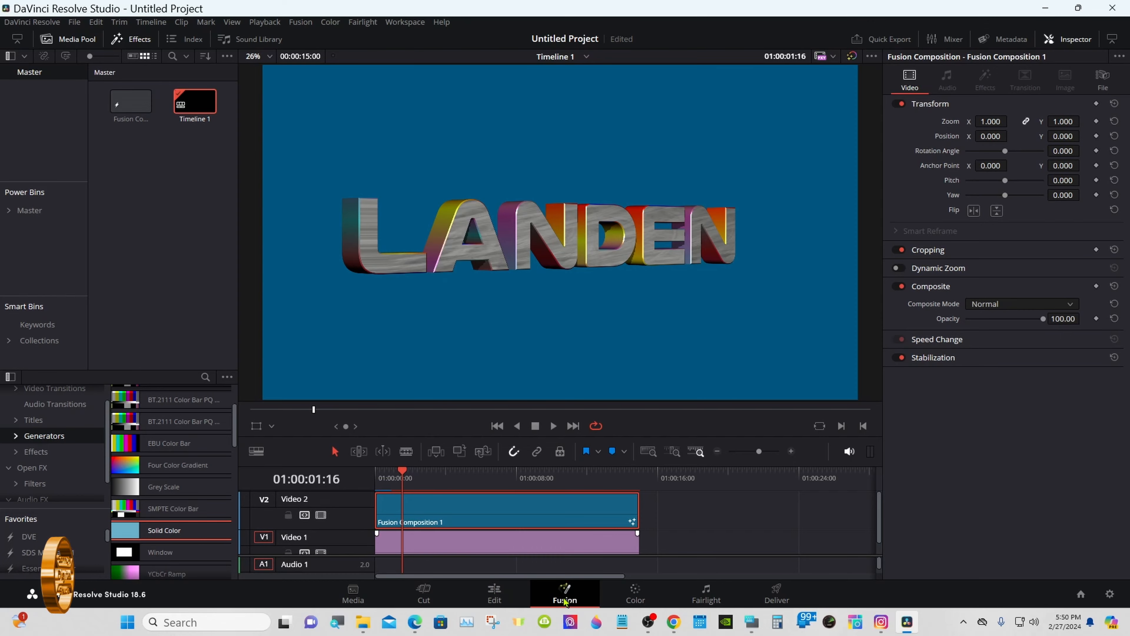
pyautogui.click(89, 524)
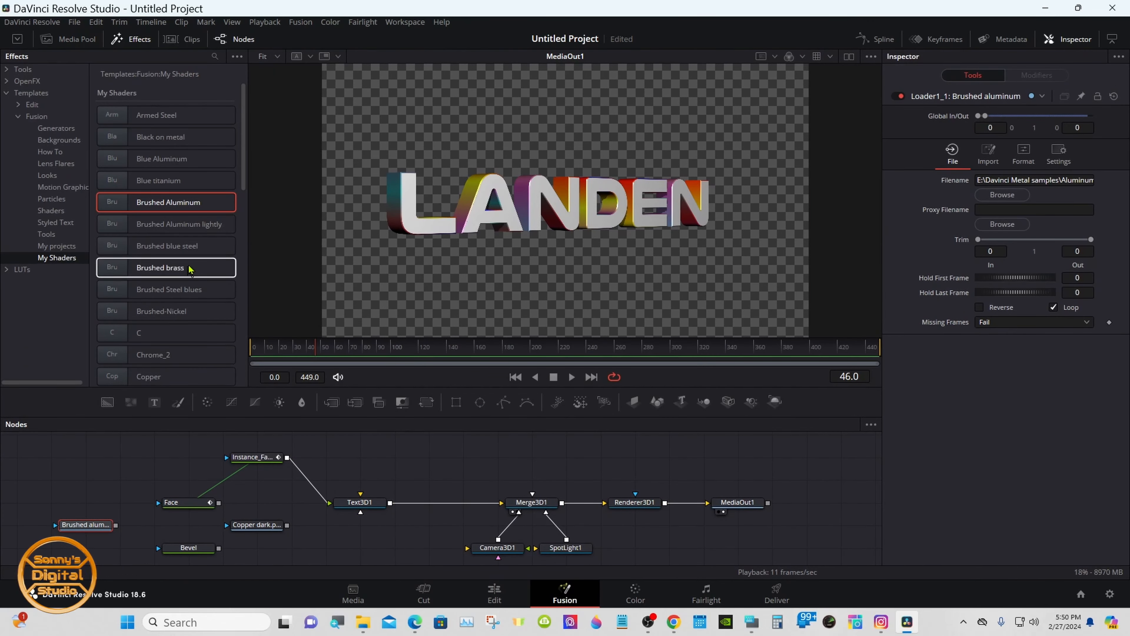
pyautogui.moveTo(244, 177); pyautogui.dragTo(243, 329)
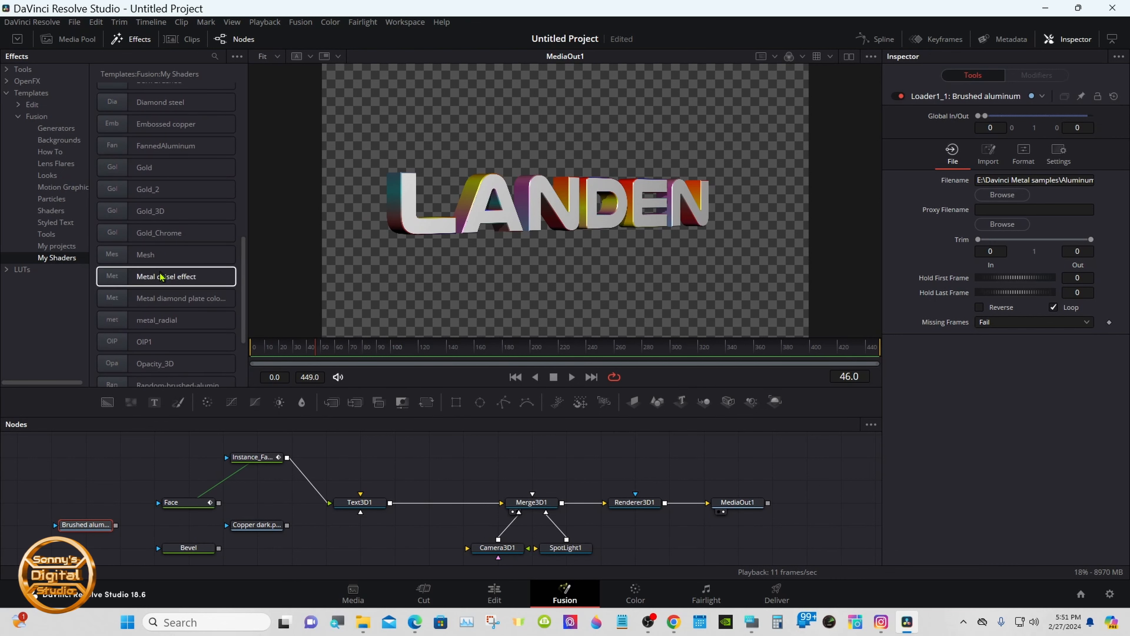
pyautogui.moveTo(205, 321); pyautogui.dragTo(330, 503)
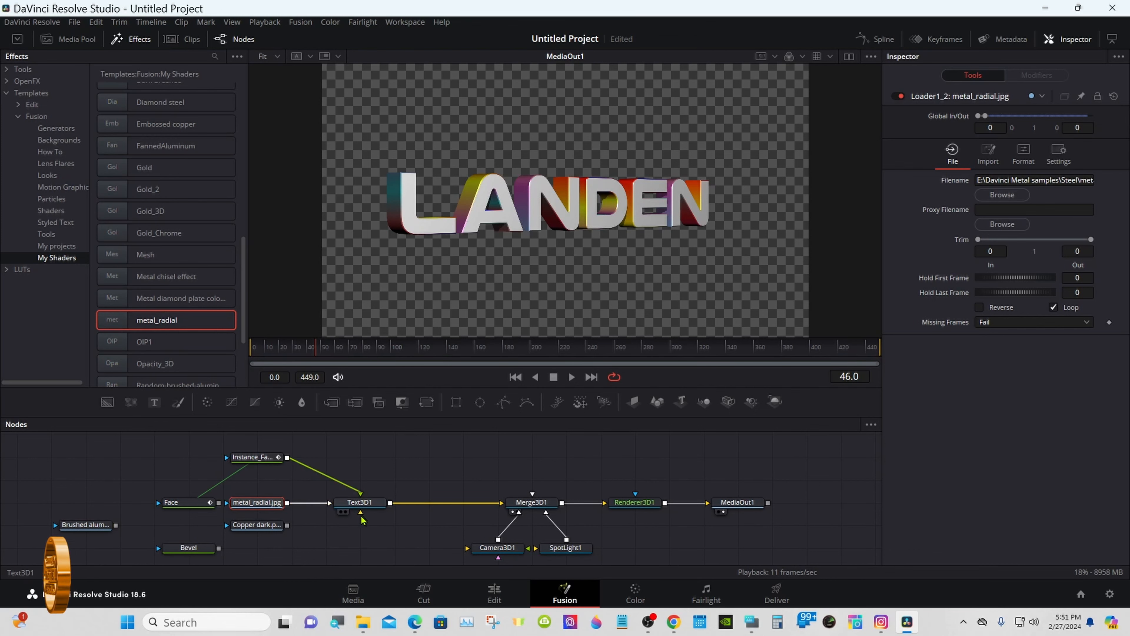
pyautogui.click(493, 592)
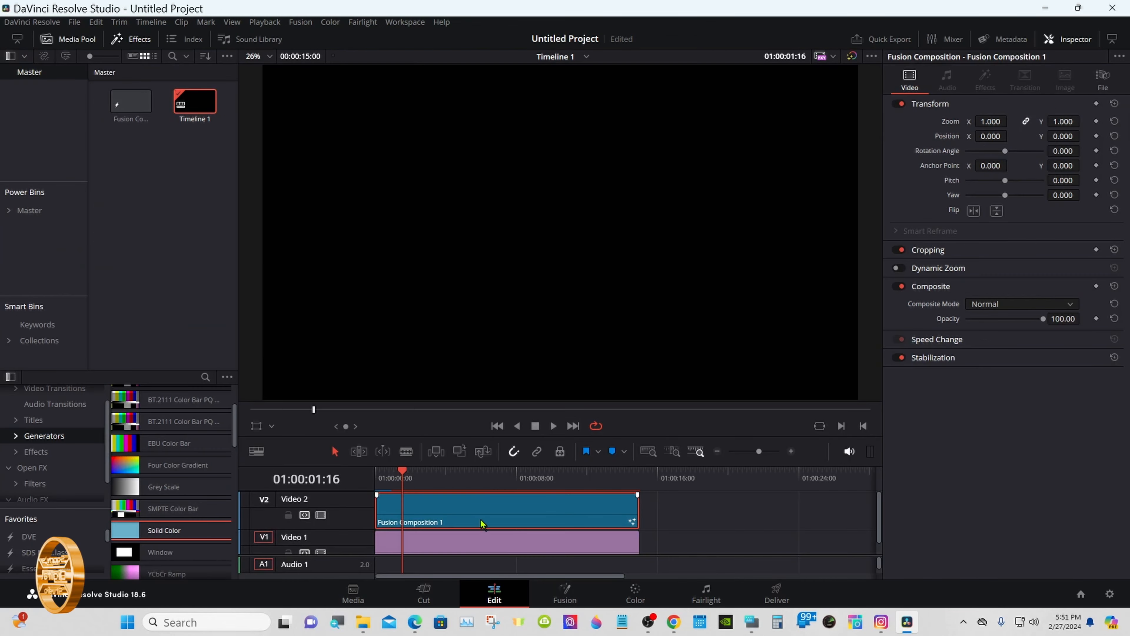
pyautogui.moveTo(451, 476); pyautogui.dragTo(382, 464)
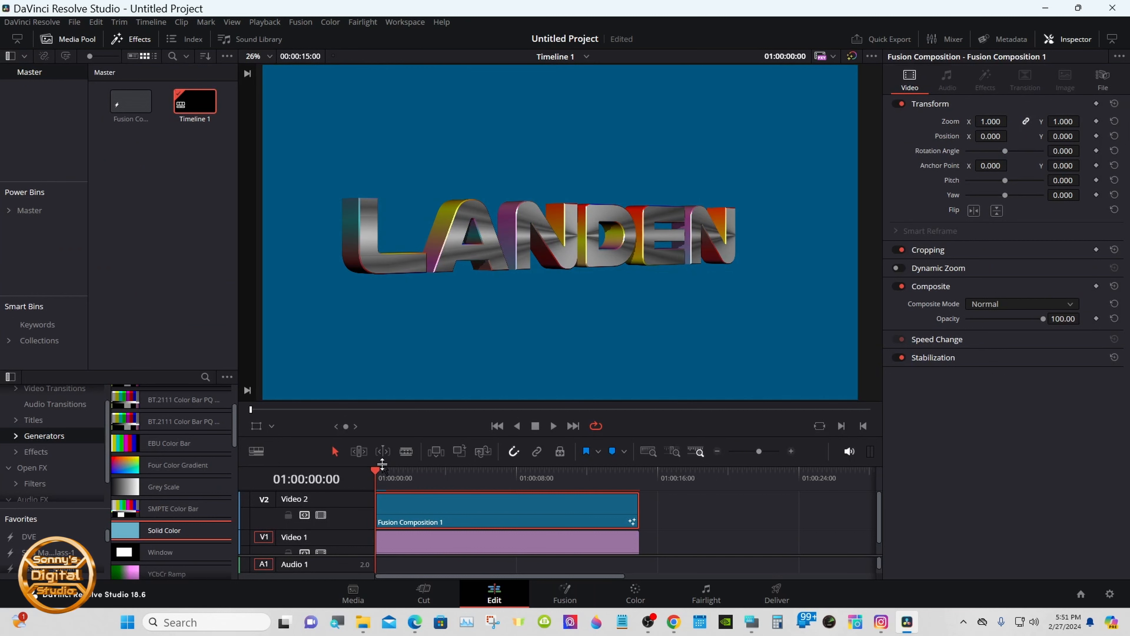
pyautogui.moveTo(382, 464); pyautogui.dragTo(522, 484)
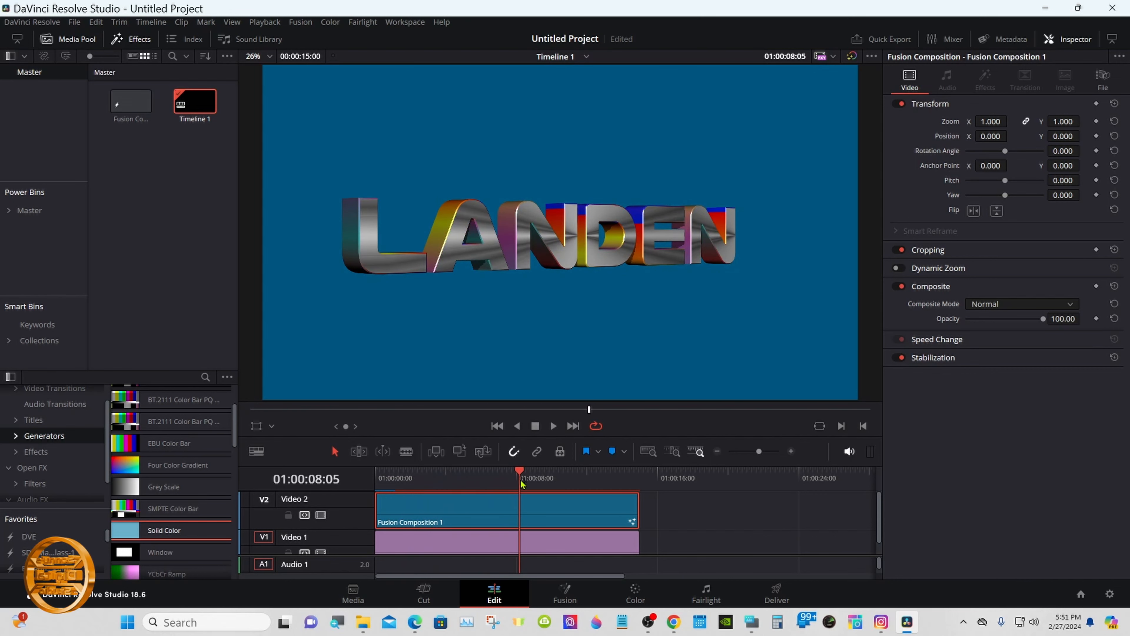
# - Set the Face gradient's repeat mode to Ping-Pong and scrub the Edit page timeline to check the bevel animation
pyautogui.click(565, 590)
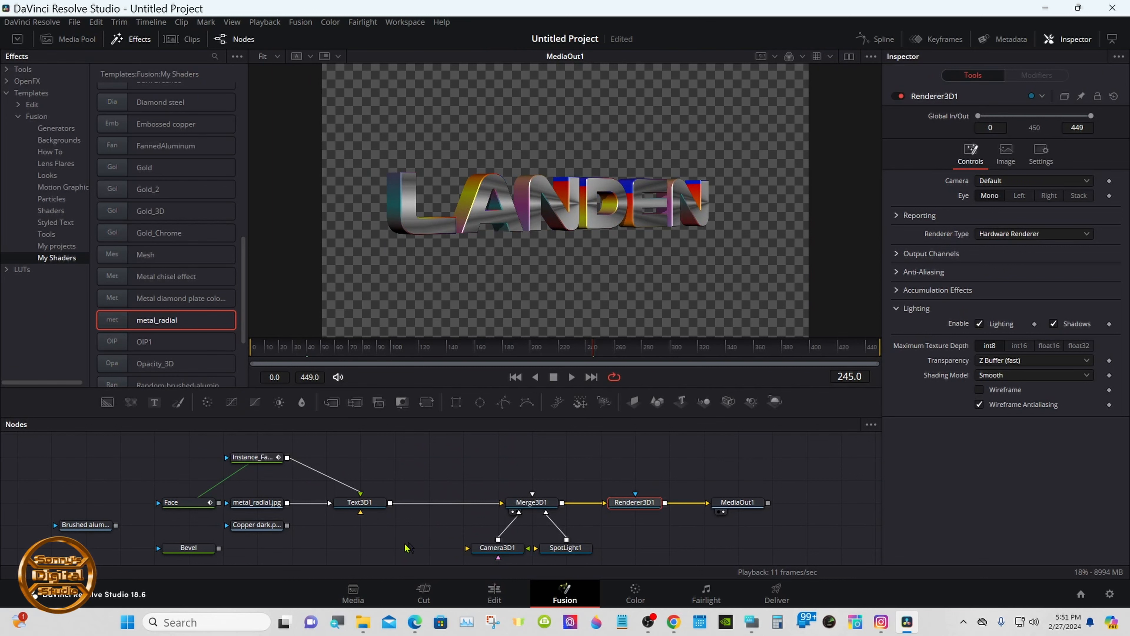
pyautogui.click(184, 502)
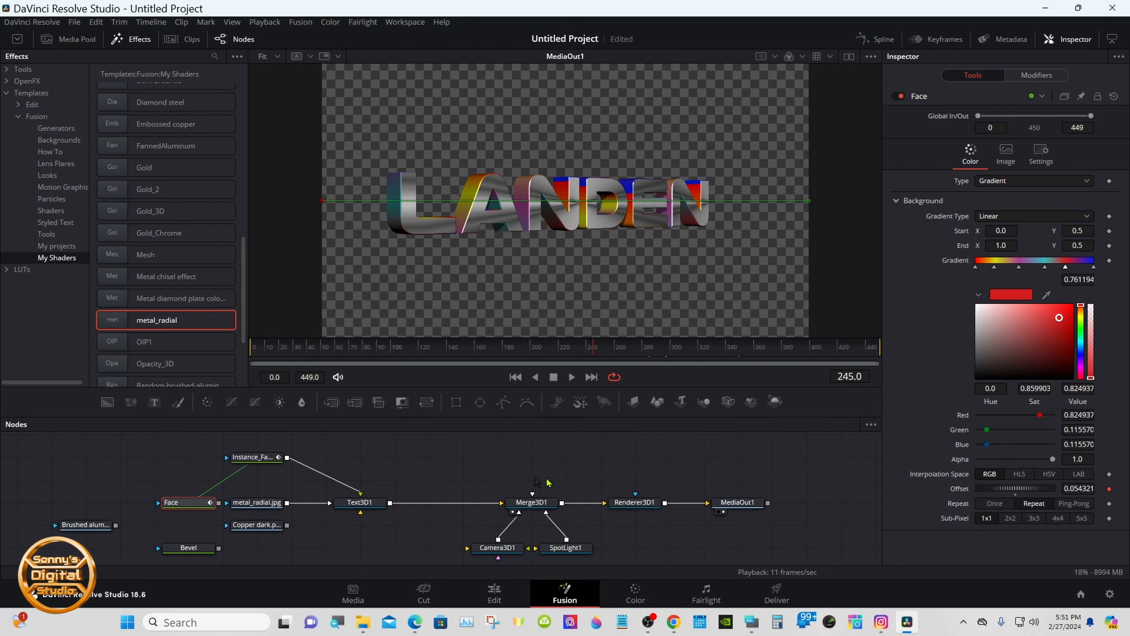
pyautogui.click(1072, 510)
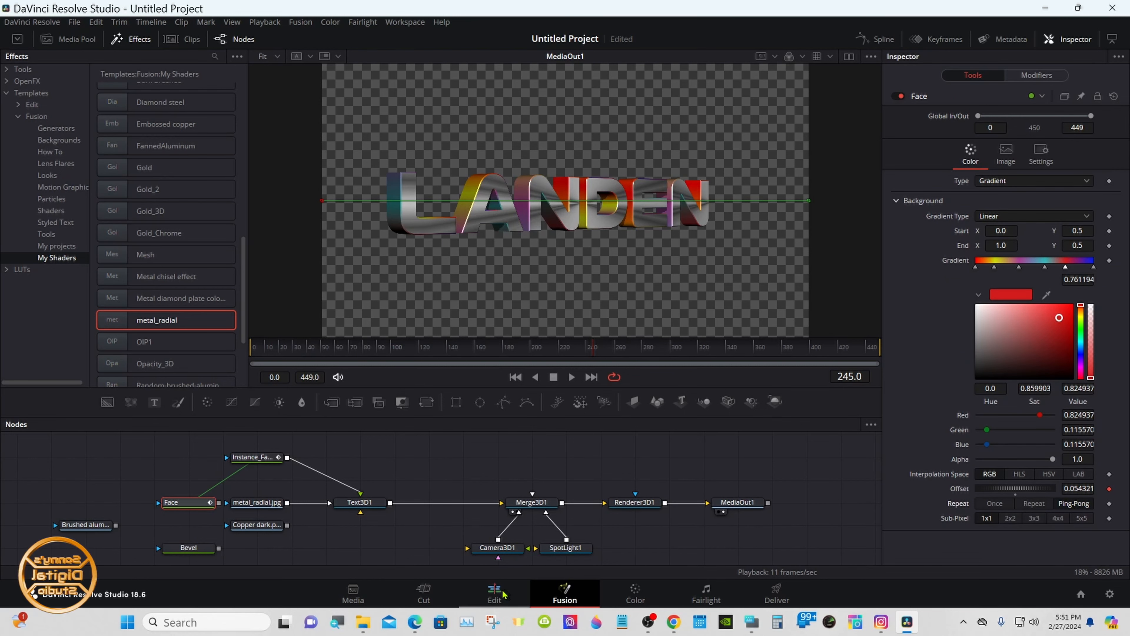
pyautogui.click(494, 592)
pyautogui.moveTo(390, 478); pyautogui.dragTo(436, 475)
# - Detach metal_radial from Text3D1, move the spare shader nodes aside, and reconnect Face as the text's face material
pyautogui.click(565, 592)
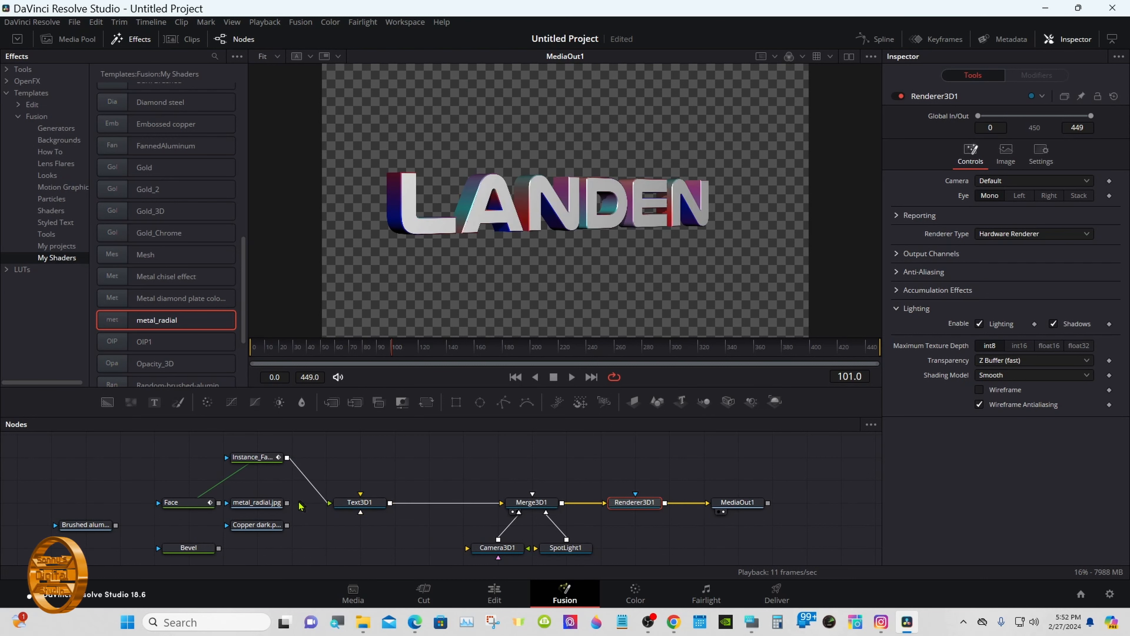
pyautogui.moveTo(201, 534); pyautogui.dragTo(63, 512)
pyautogui.moveTo(249, 524)
pyautogui.mouseDown()
pyautogui.moveTo(78, 523)
pyautogui.moveTo(78, 547)
pyautogui.mouseUp()
pyautogui.moveTo(219, 502); pyautogui.dragTo(363, 518)
pyautogui.click(370, 503)
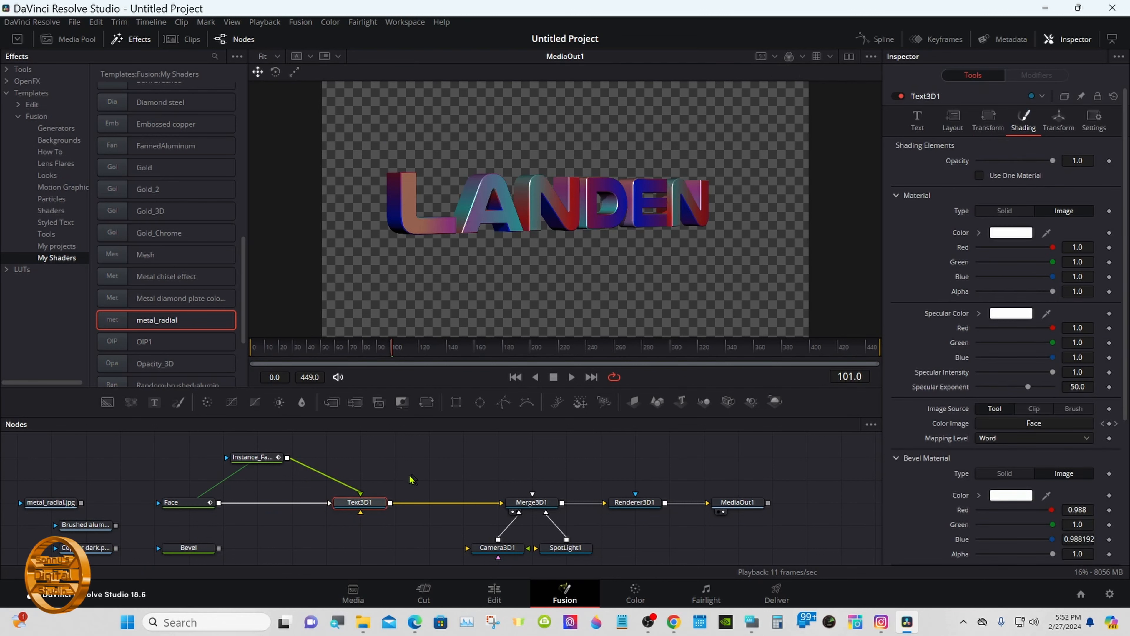
# - Slant the Face gradient from start about (0.04, 0.04) to end about (0.93, 0.89), and scrub the Edit page timeline to check it
pyautogui.click(199, 503)
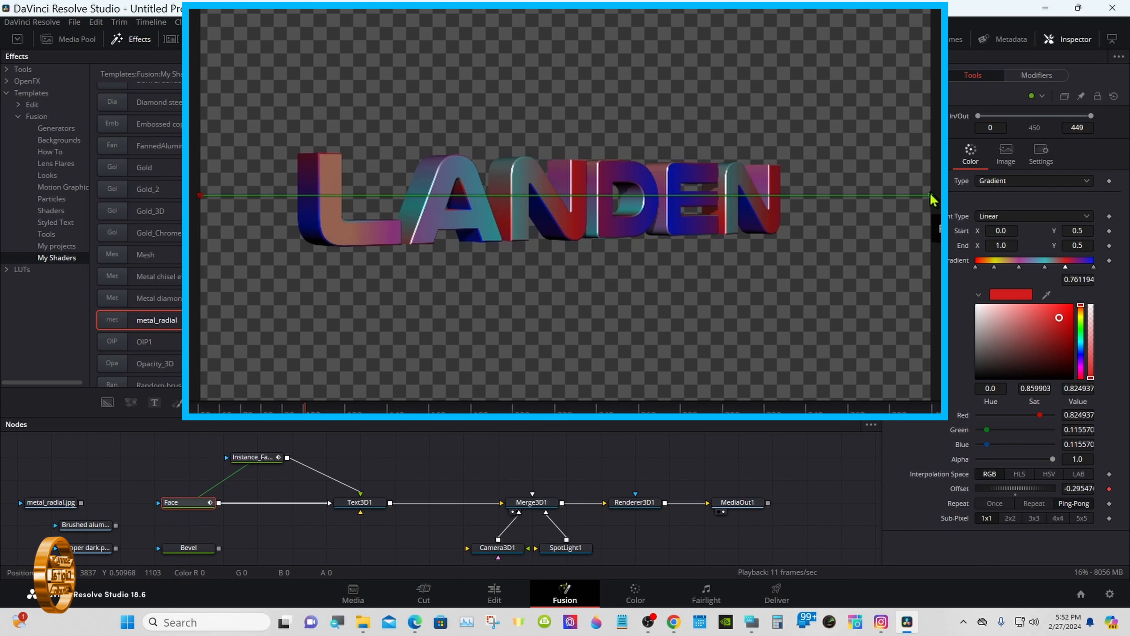
pyautogui.moveTo(927, 161); pyautogui.dragTo(880, 36)
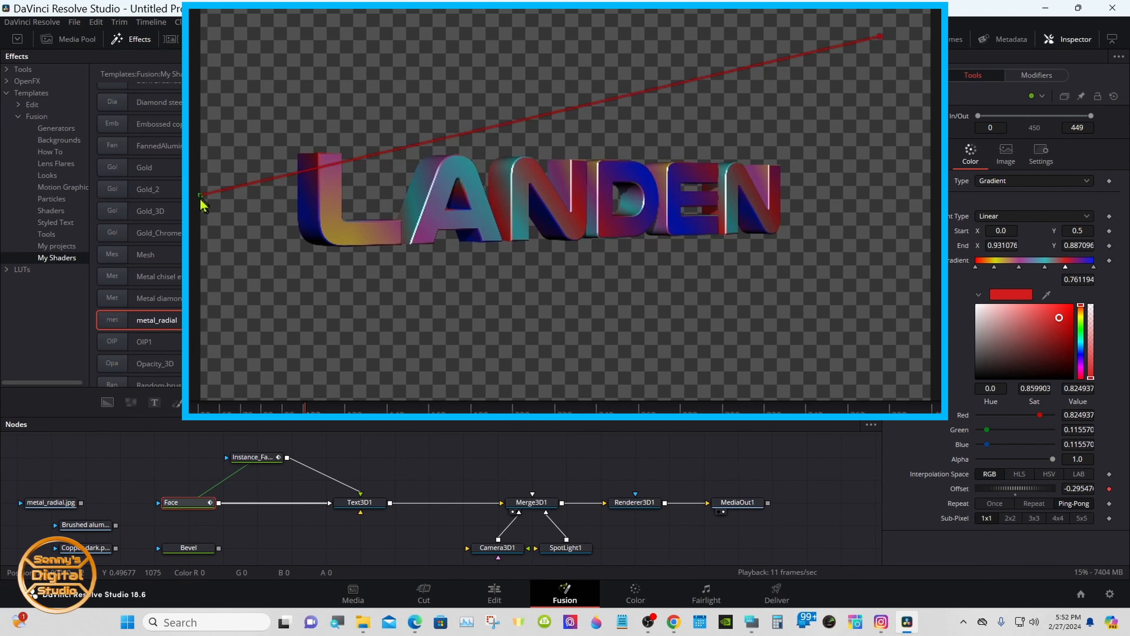
pyautogui.moveTo(200, 196); pyautogui.dragTo(232, 386)
pyautogui.click(494, 591)
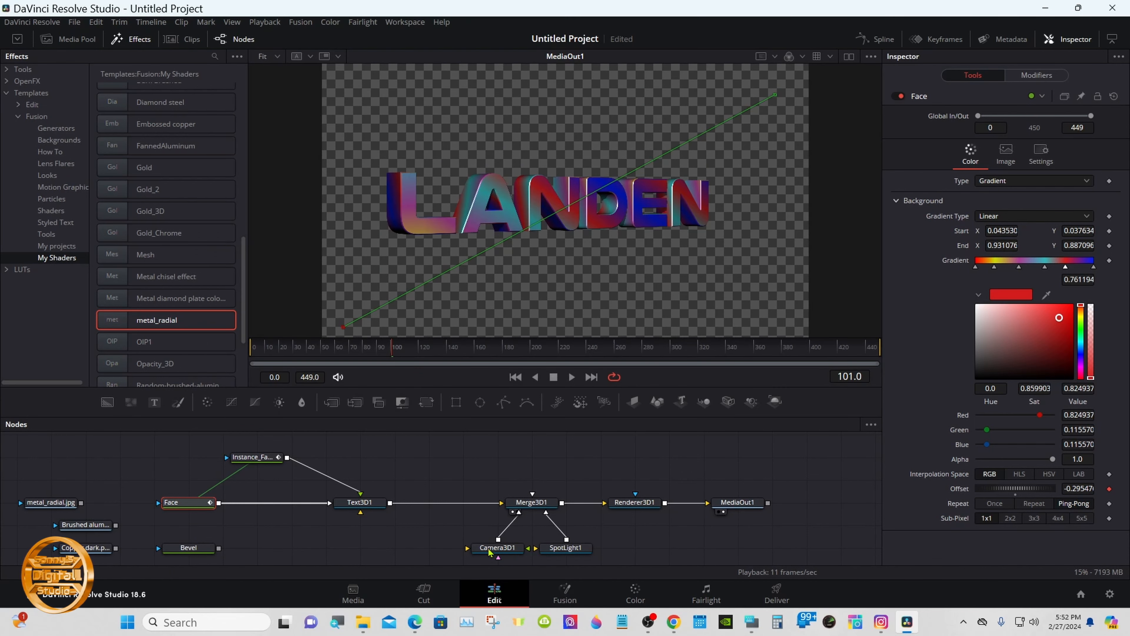
pyautogui.moveTo(424, 478); pyautogui.dragTo(375, 473)
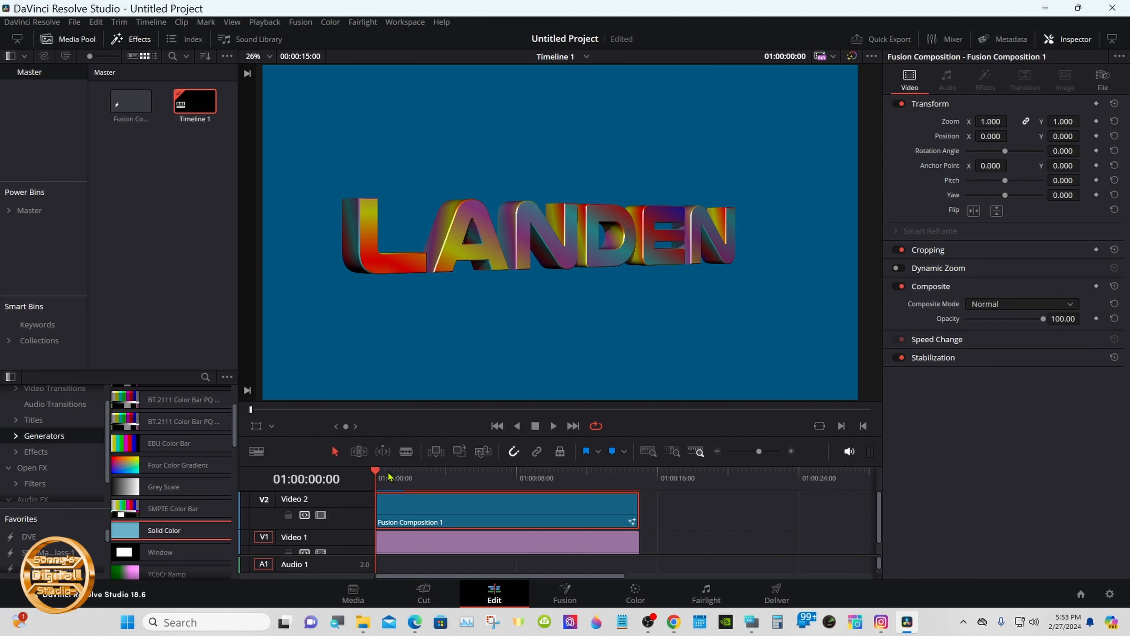
# - Scrub the Edit page timeline, and replace the Face gradient's offset animation in Fusion with a fresh Anim Curves modifier
pyautogui.moveTo(388, 476); pyautogui.dragTo(502, 488)
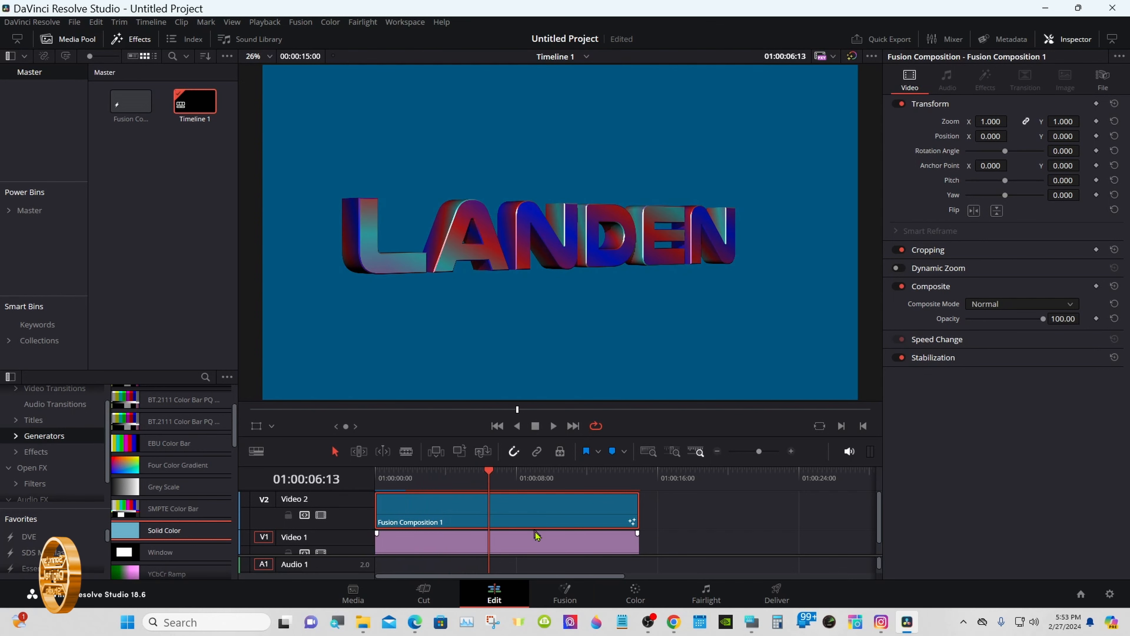
pyautogui.click(565, 594)
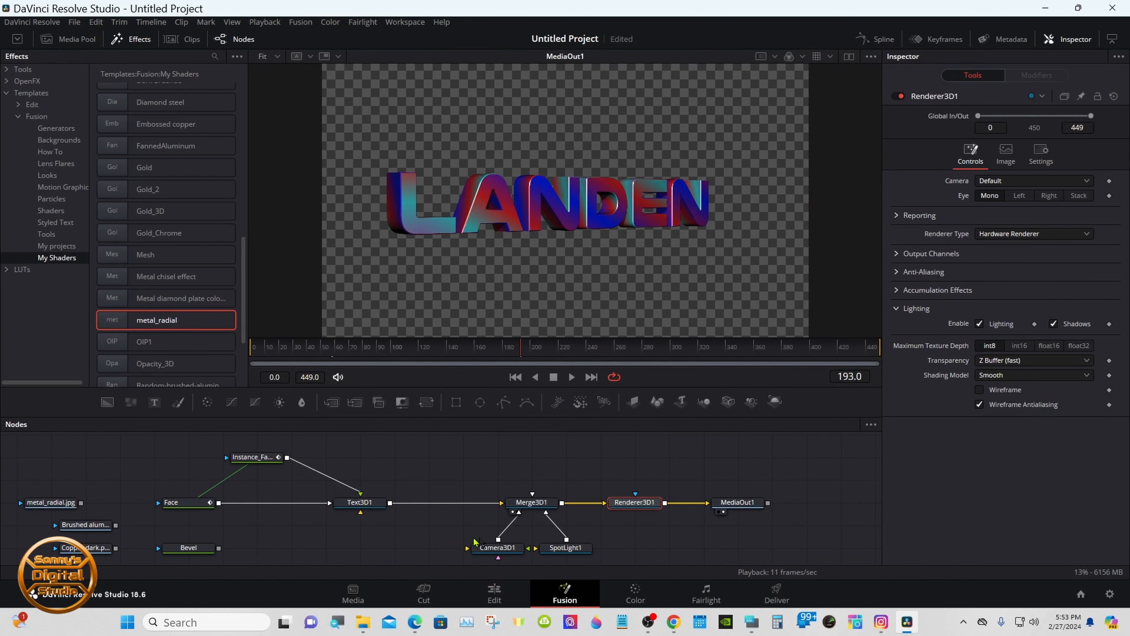
pyautogui.click(205, 502)
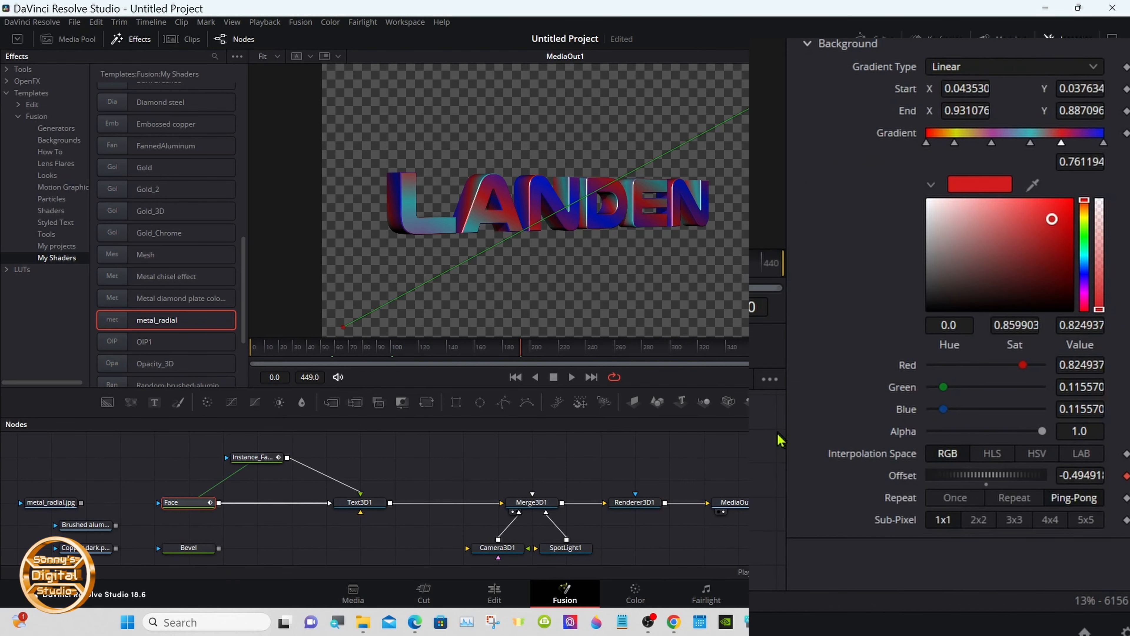
pyautogui.doubleClick(903, 475)
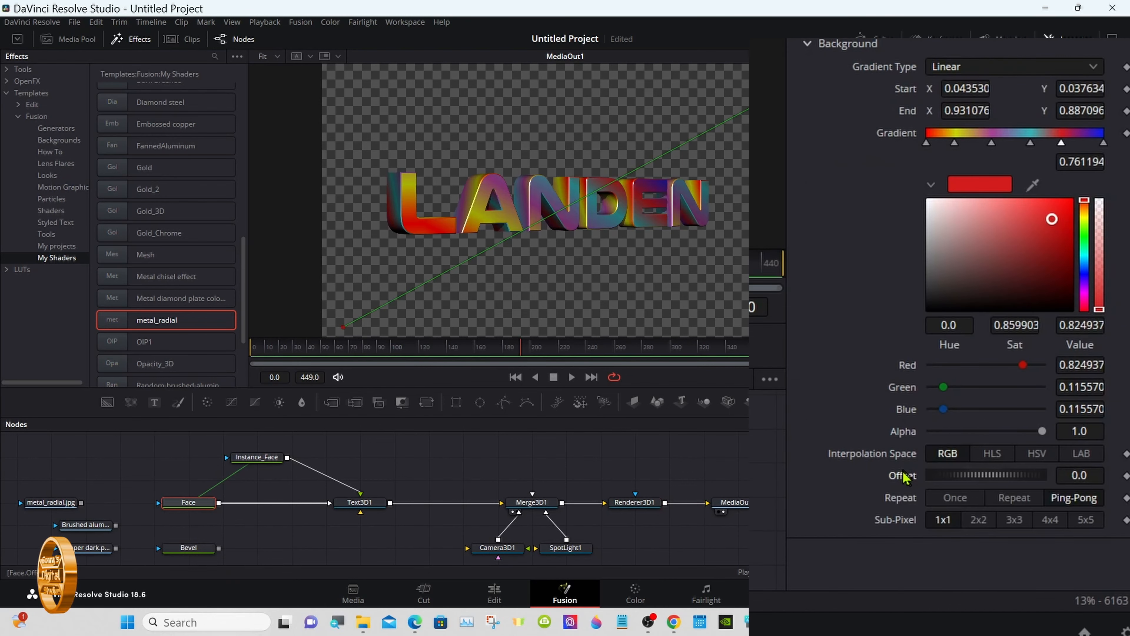
pyautogui.rightClick(904, 476)
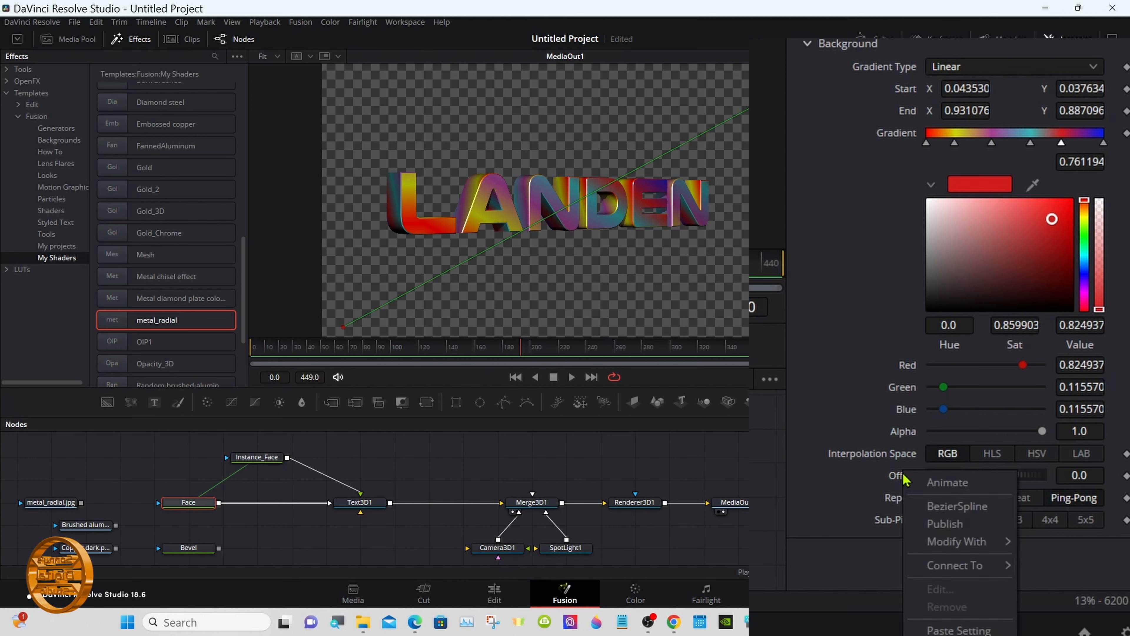
pyautogui.moveTo(949, 551)
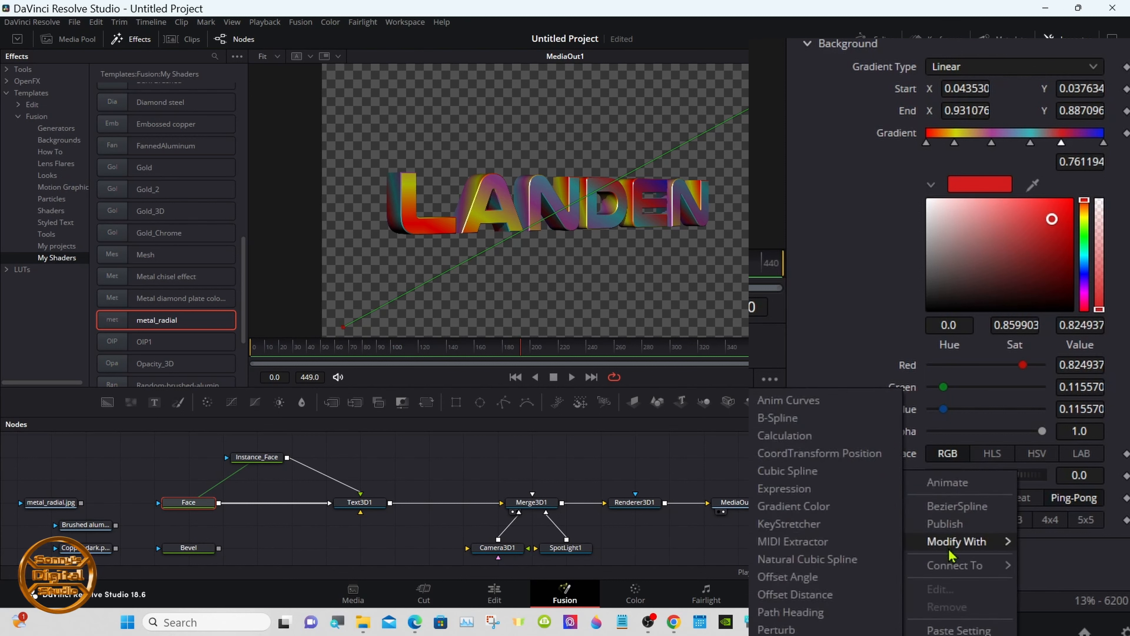
pyautogui.click(826, 405)
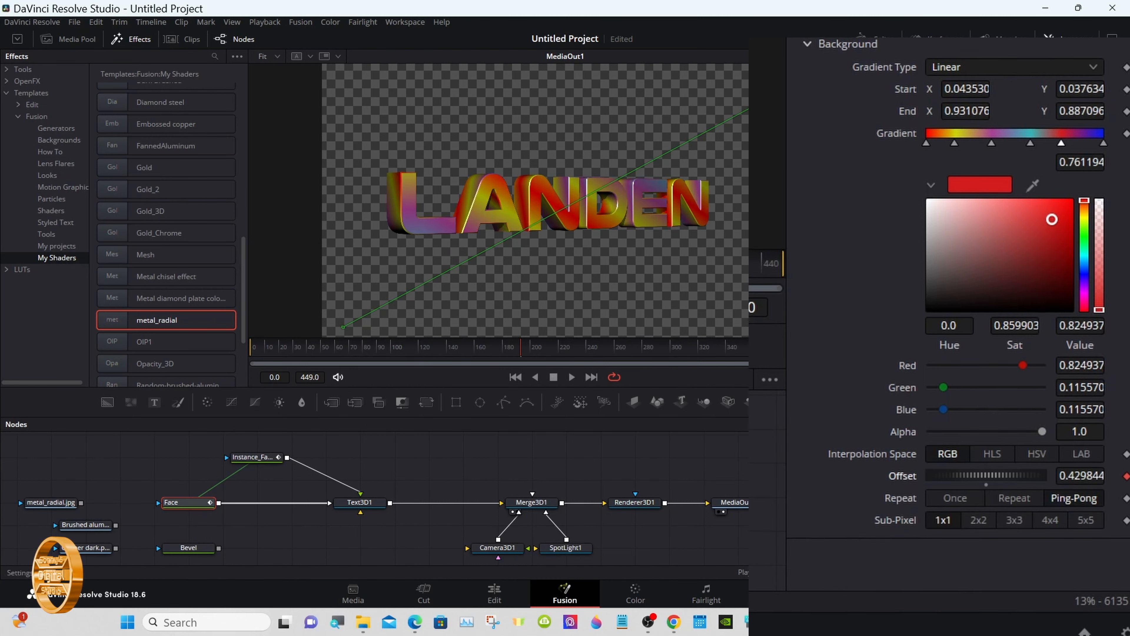
# - Set the scale of the Anim Curves modifier on Face's offset to 2.0
pyautogui.scroll(4, 956, 267)
pyautogui.click(1018, 23)
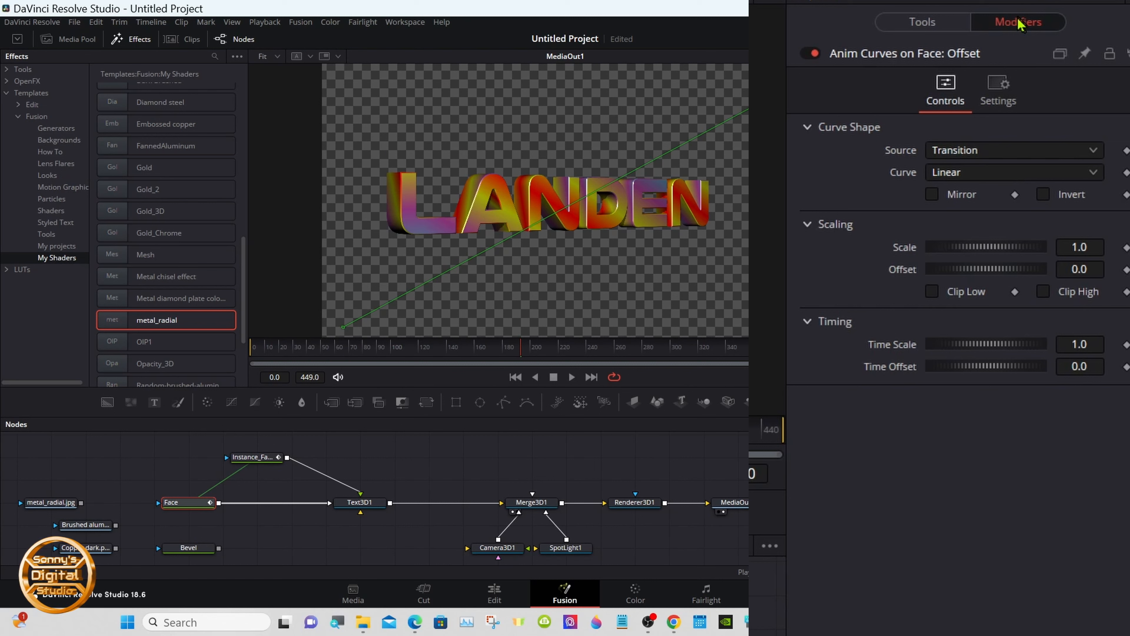
pyautogui.moveTo(973, 249); pyautogui.dragTo(1018, 268)
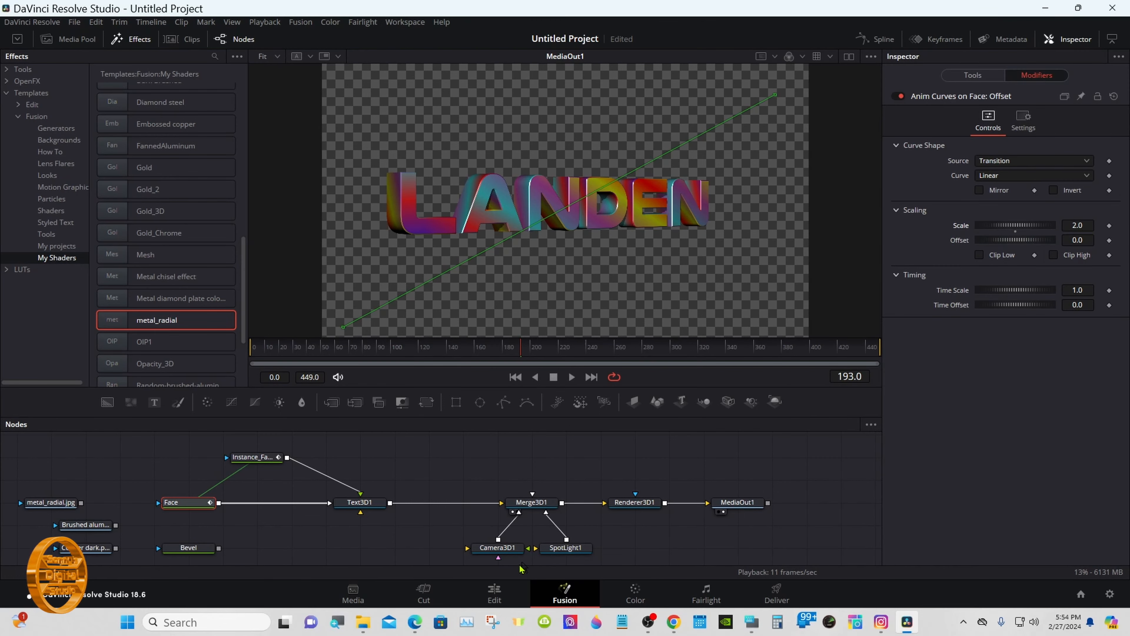
# - Play the title from the start of the Edit page timeline to check the rescaled gradient animation
pyautogui.click(495, 594)
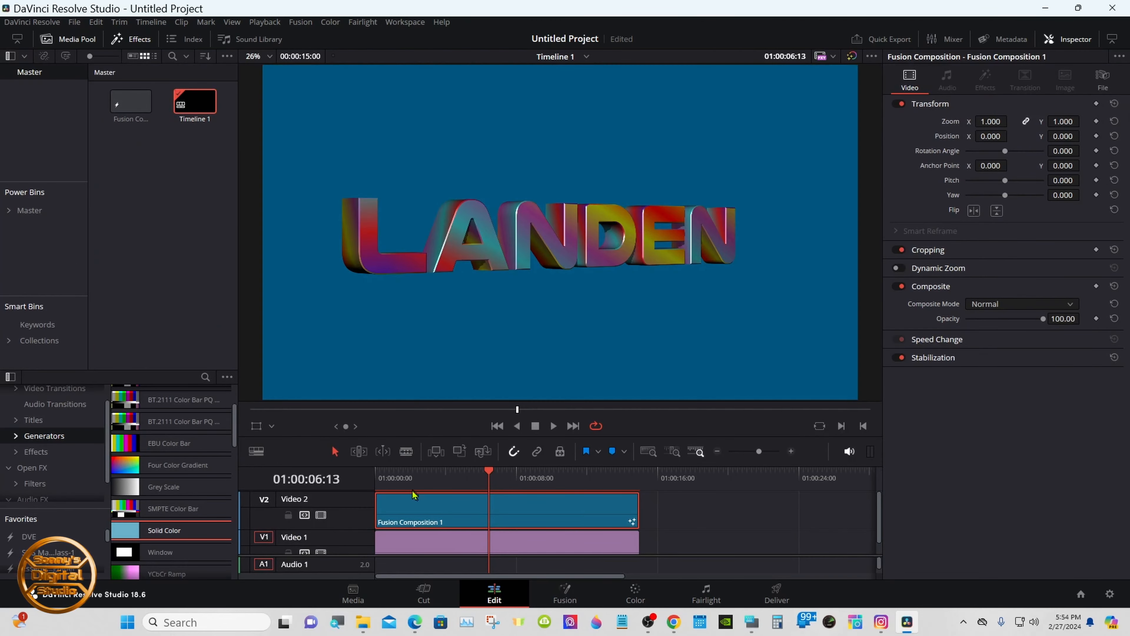
pyautogui.click(381, 477)
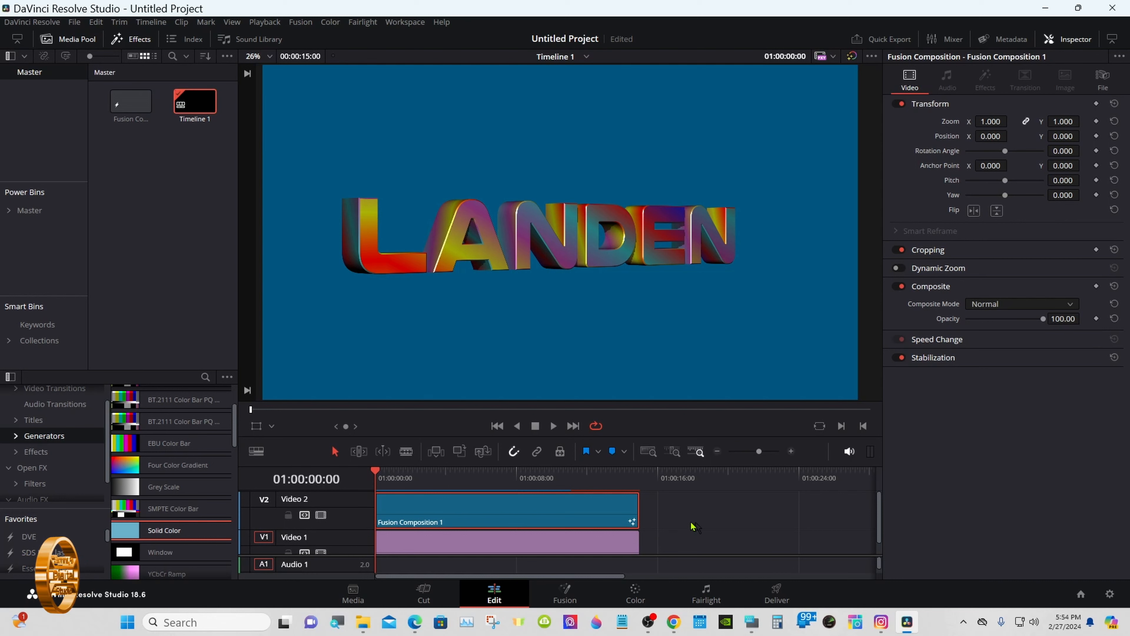
pyautogui.click(554, 426)
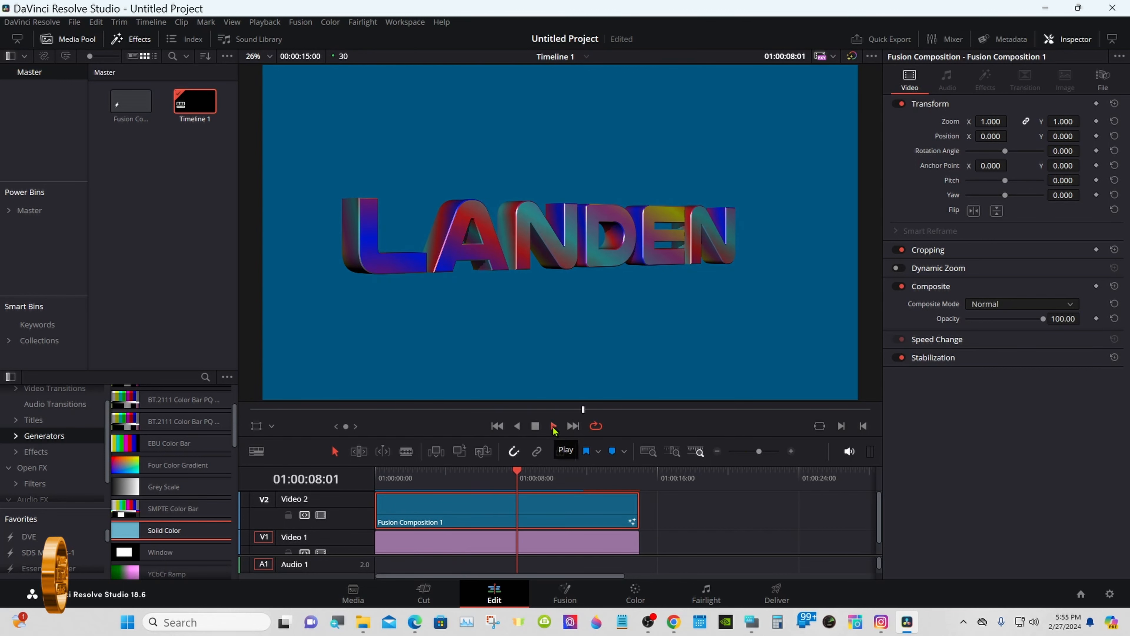
pyautogui.click(535, 426)
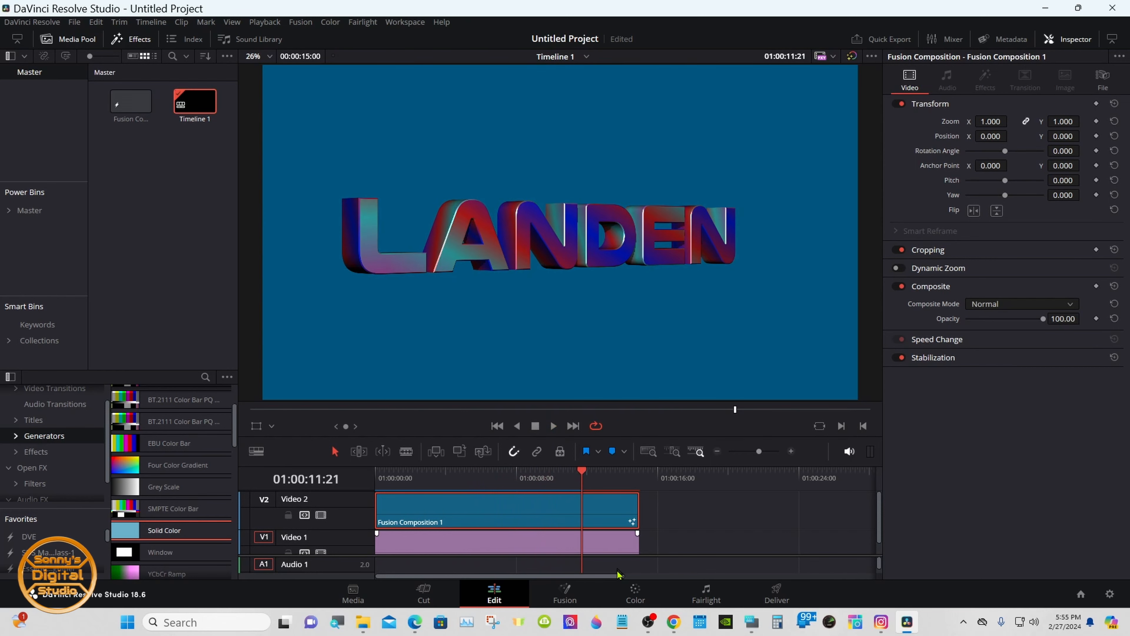
# - Make the Face gradient run vertically in Fusion, from start about (0.46, 0.11) to end about (0.46, 0.90)
pyautogui.click(564, 593)
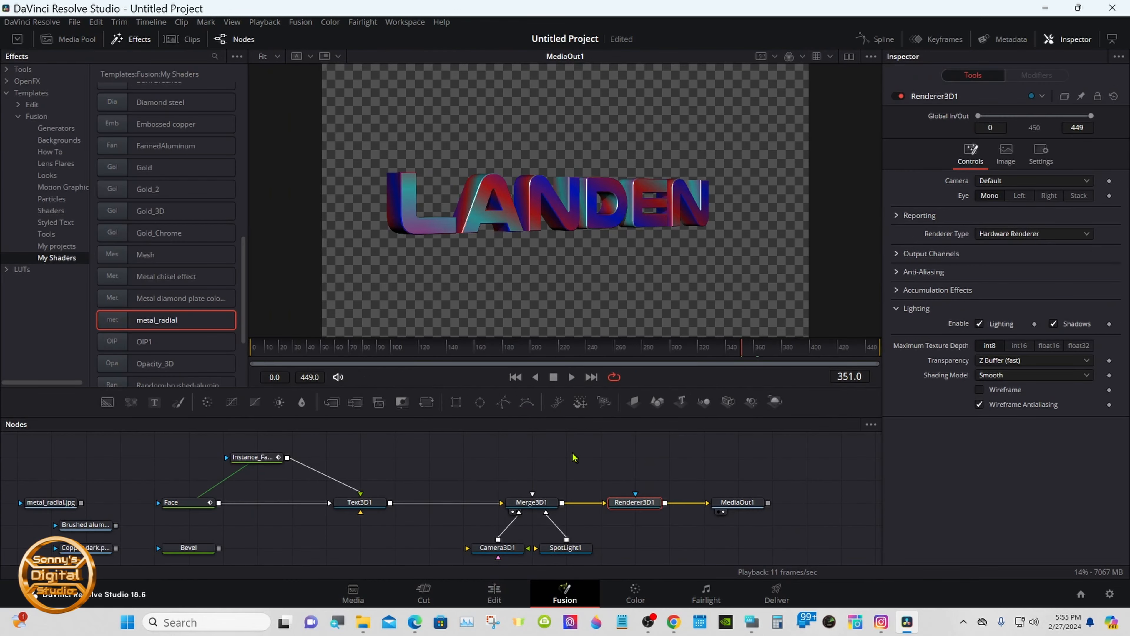
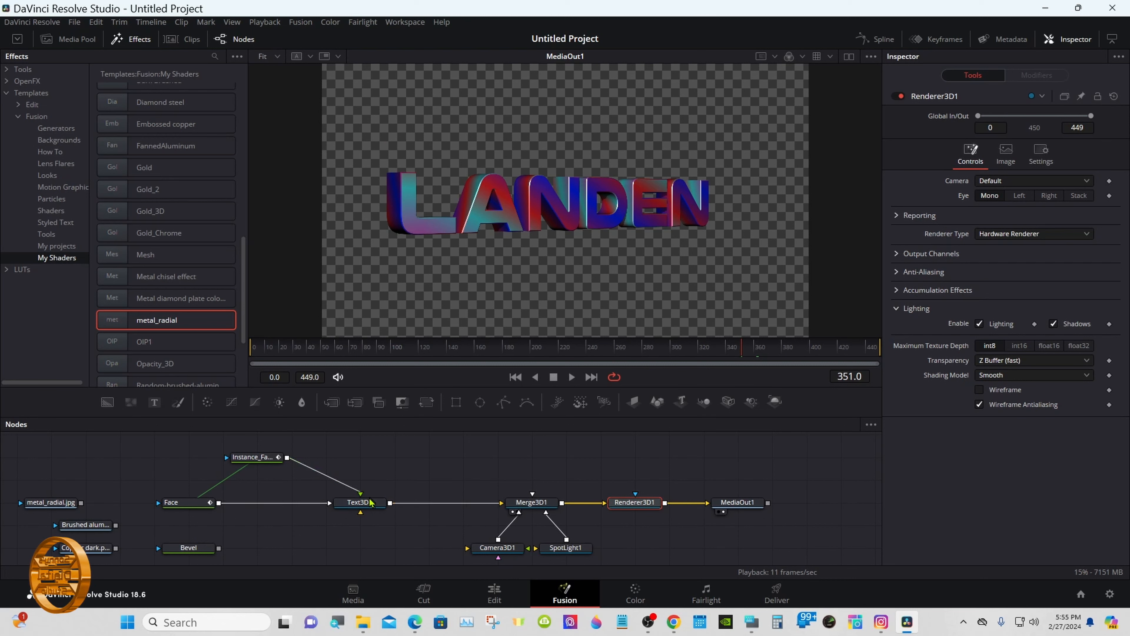
pyautogui.click(189, 503)
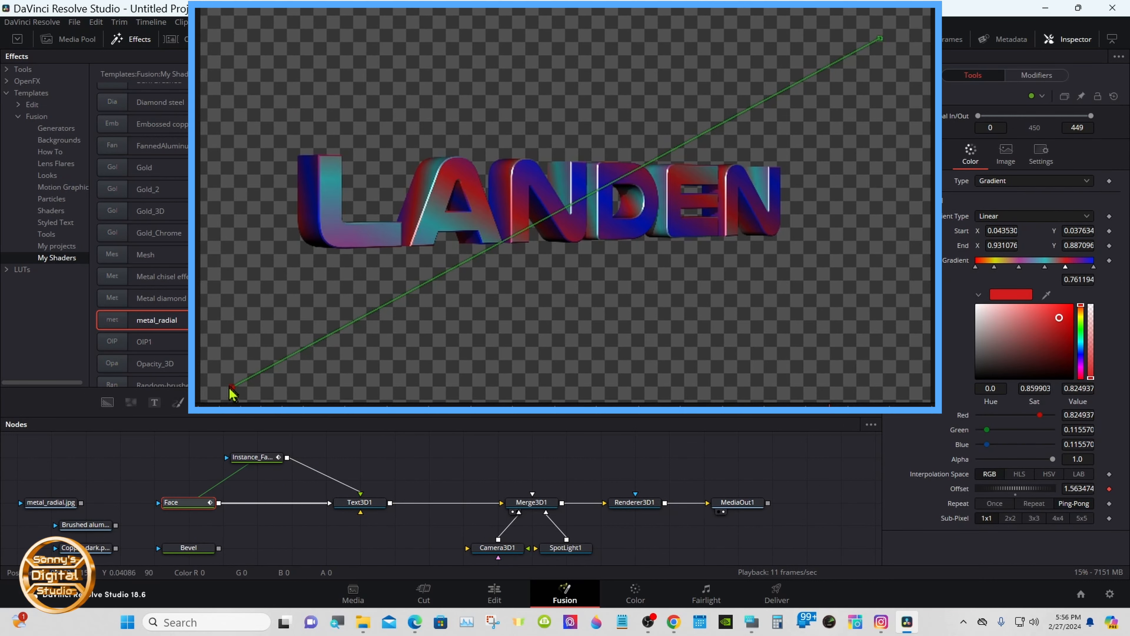
pyautogui.moveTo(230, 388); pyautogui.dragTo(536, 356)
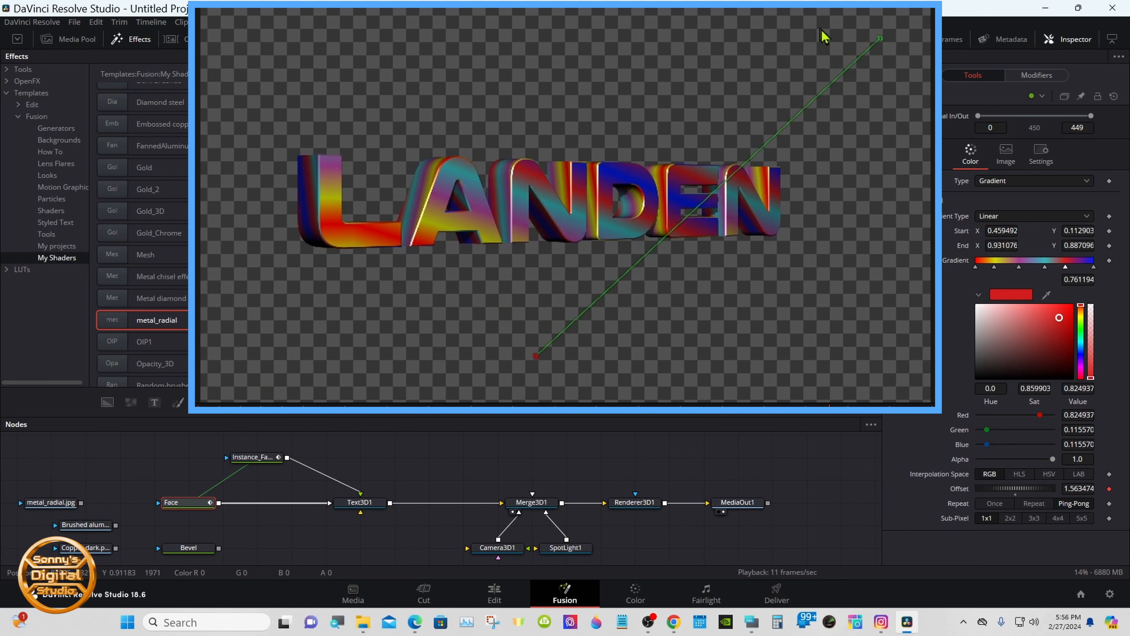
pyautogui.moveTo(880, 43); pyautogui.dragTo(536, 36)
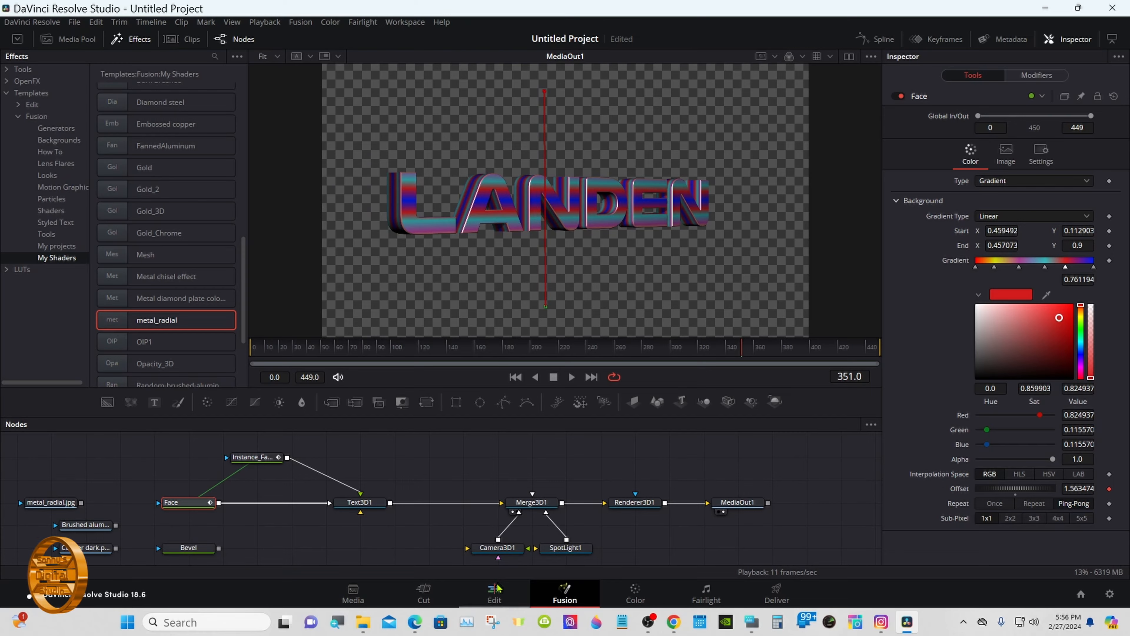
# - Play the title from the start of the Edit page timeline to check the vertical gradient
pyautogui.click(497, 588)
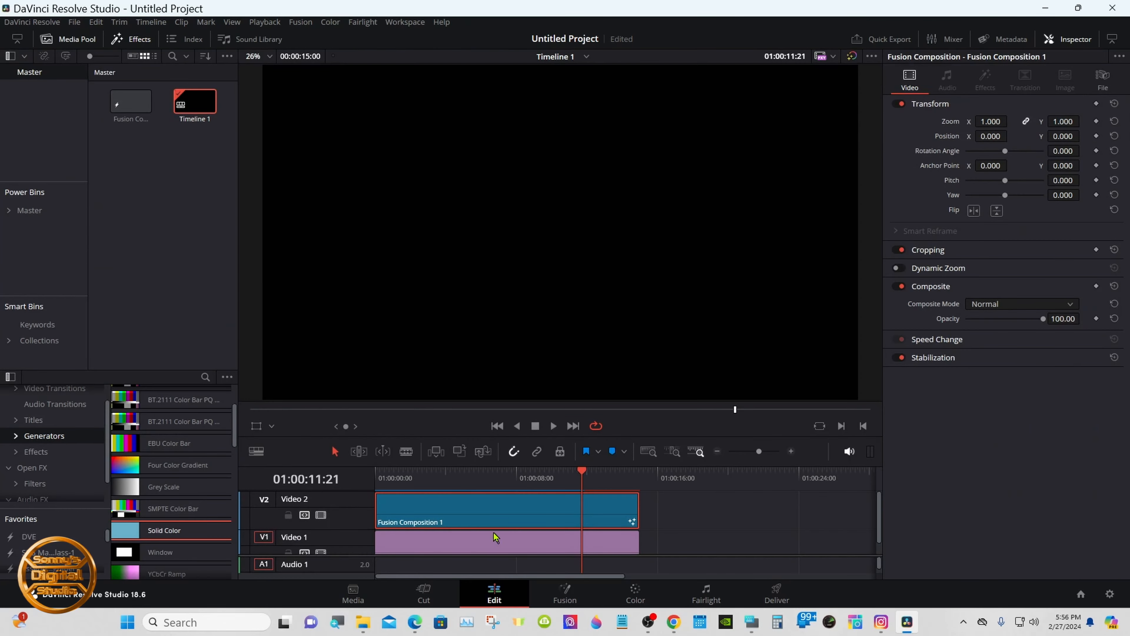
pyautogui.moveTo(456, 476); pyautogui.dragTo(375, 480)
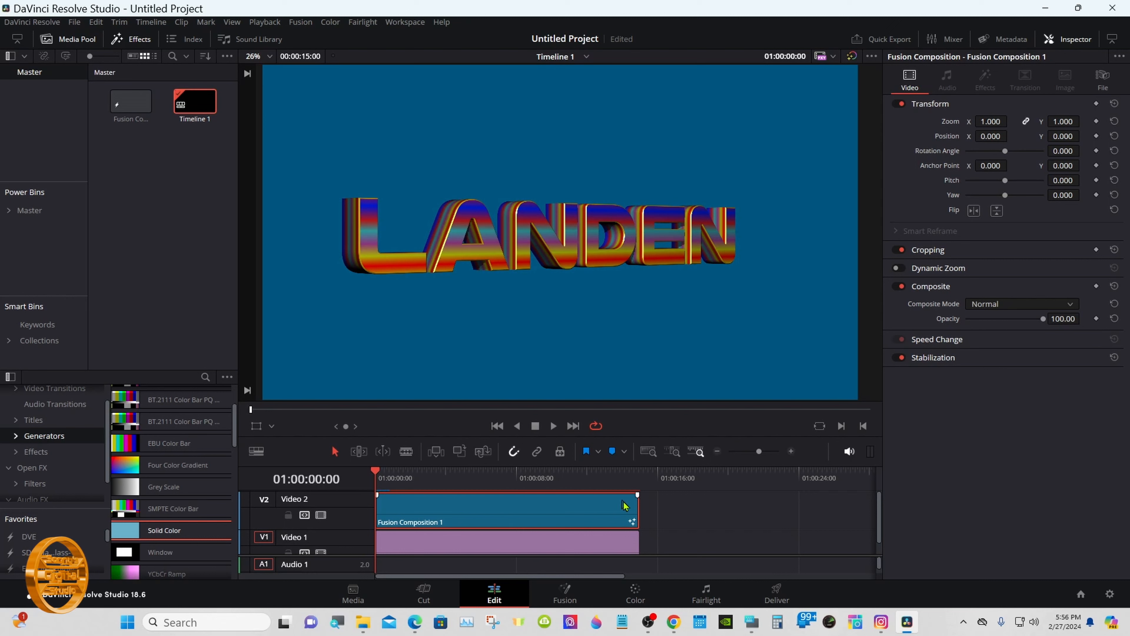
pyautogui.click(660, 524)
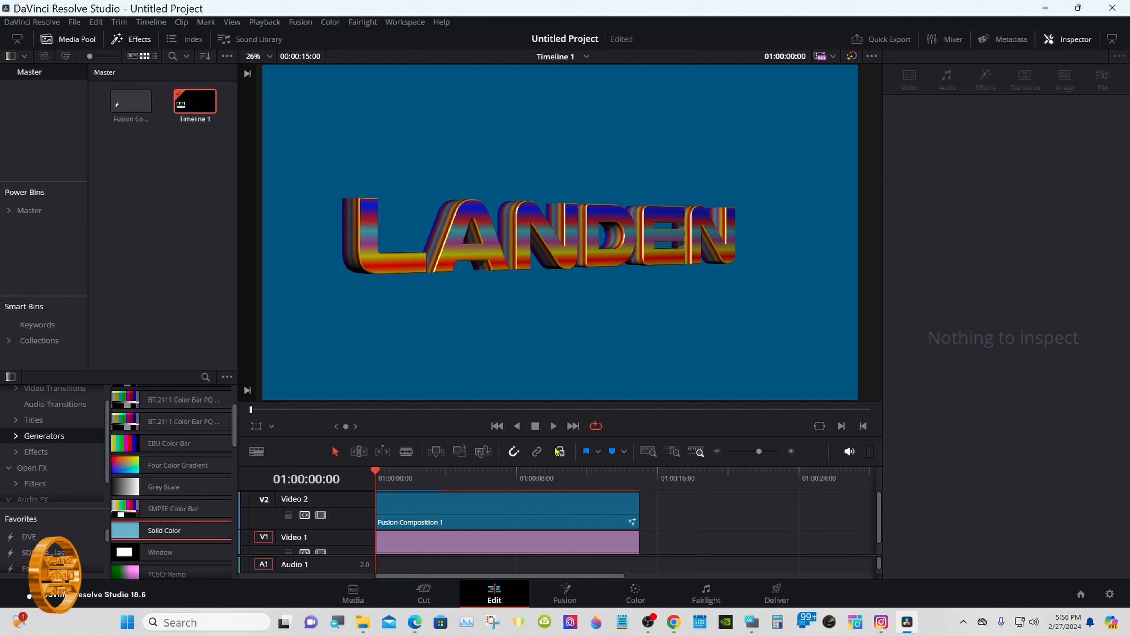
pyautogui.click(554, 427)
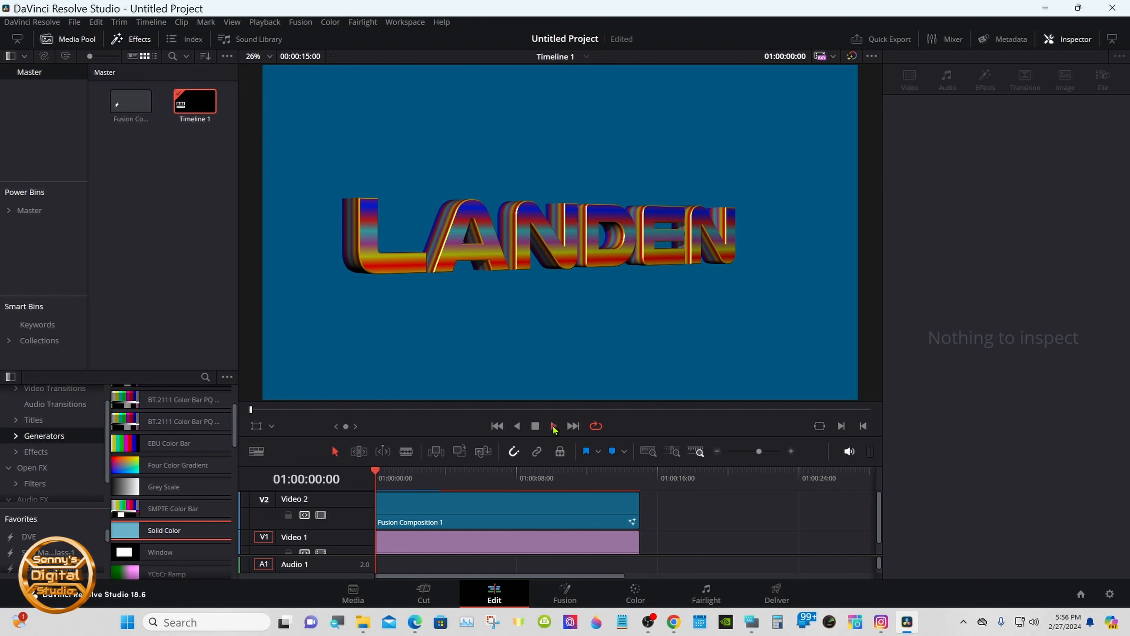
pyautogui.click(536, 426)
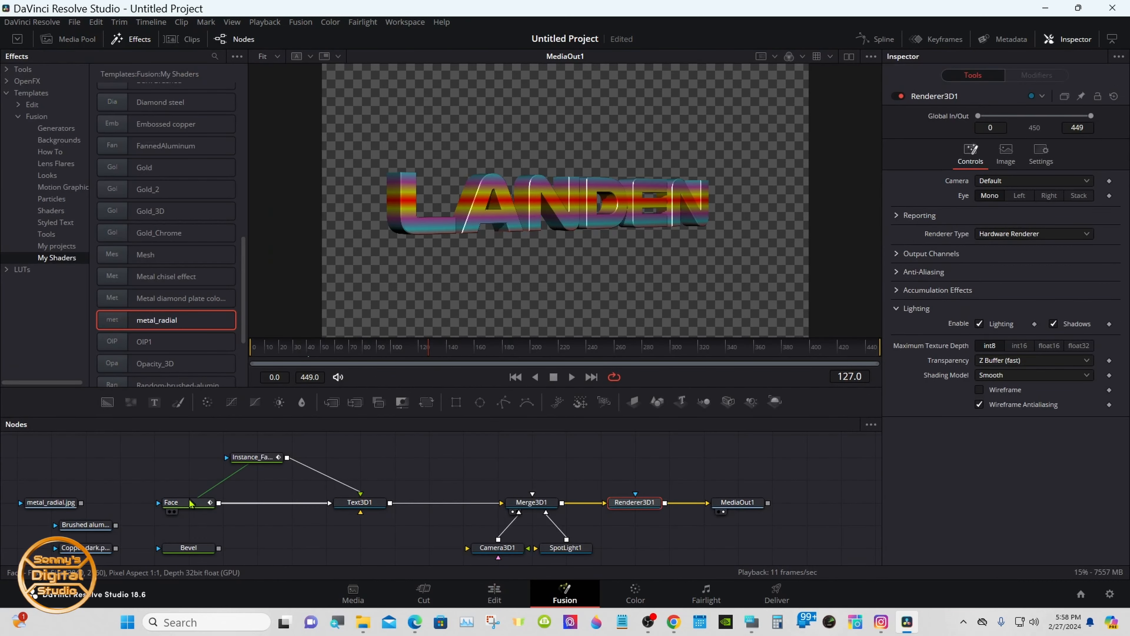
# - Try a shorter diagonal Face gradient from start about (0.28, 0.27) to end about (0.55, 0.79)
pyautogui.click(190, 503)
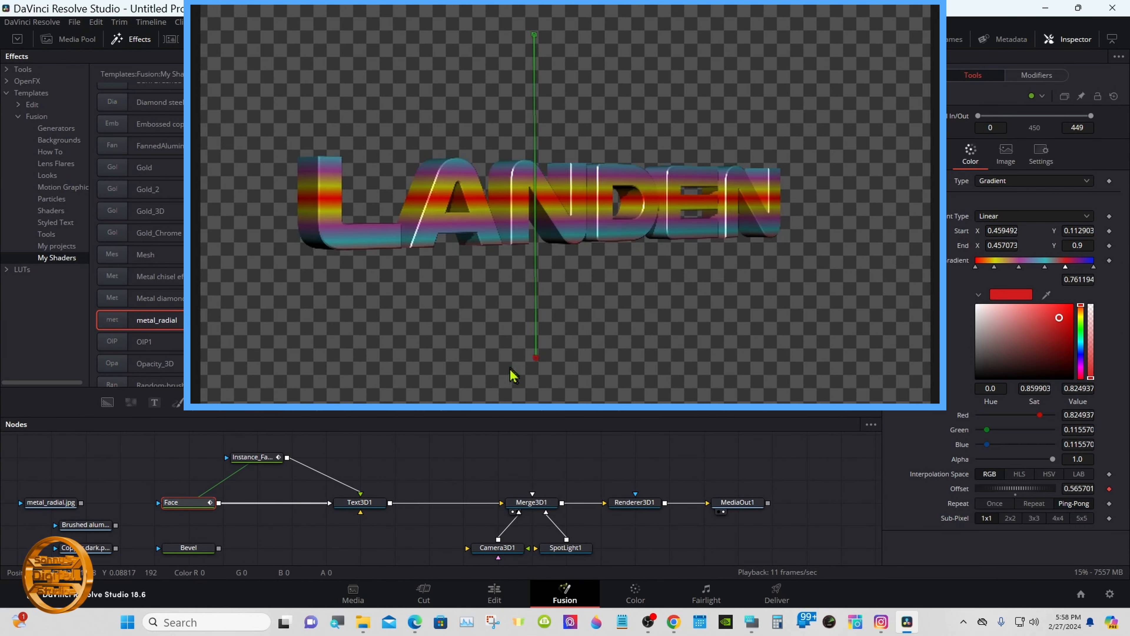
pyautogui.moveTo(537, 360); pyautogui.dragTo(405, 292)
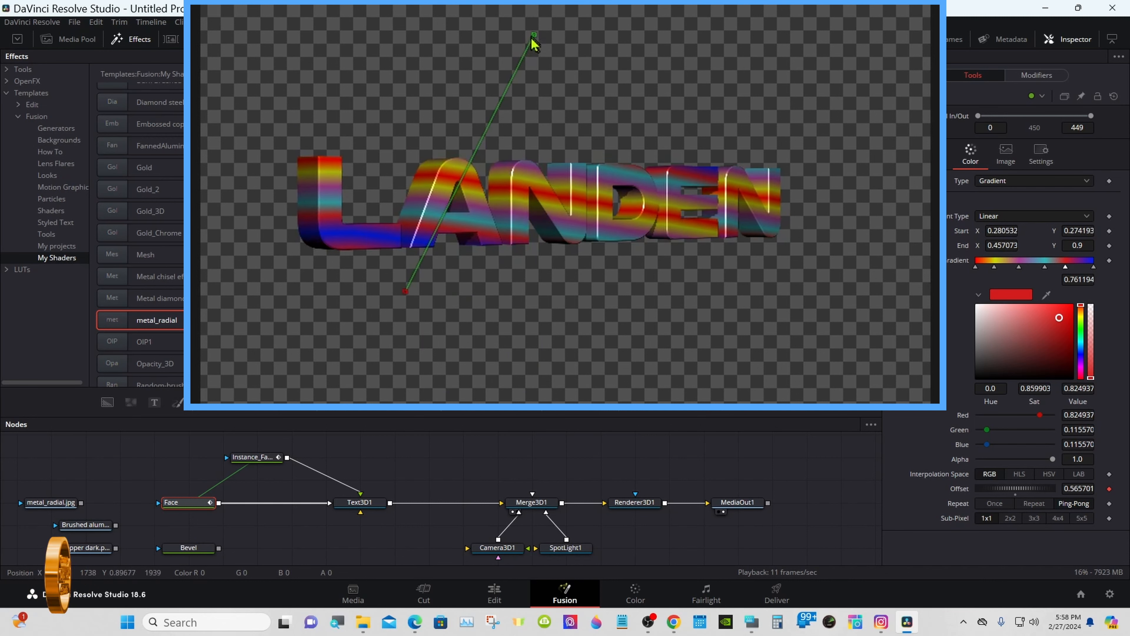
pyautogui.moveTo(535, 35); pyautogui.dragTo(600, 87)
pyautogui.click(634, 501)
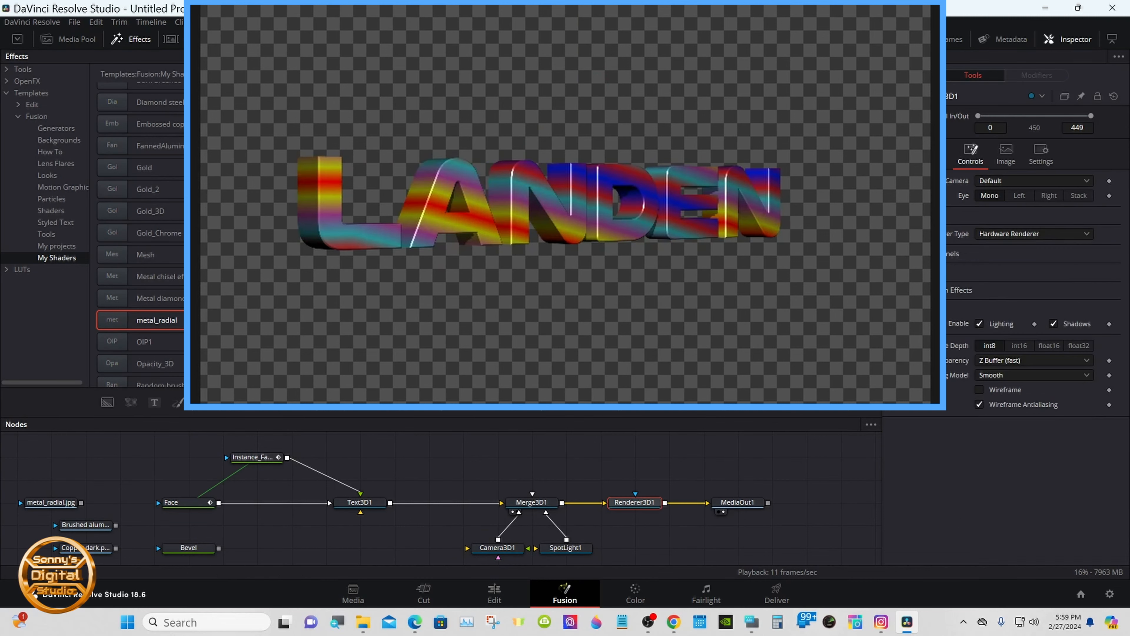
# - Stretch the diagonal Face gradient from start about (0.06, 0.08) to end about (0.86, 0.94), and play the result on the Edit page
pyautogui.click(195, 503)
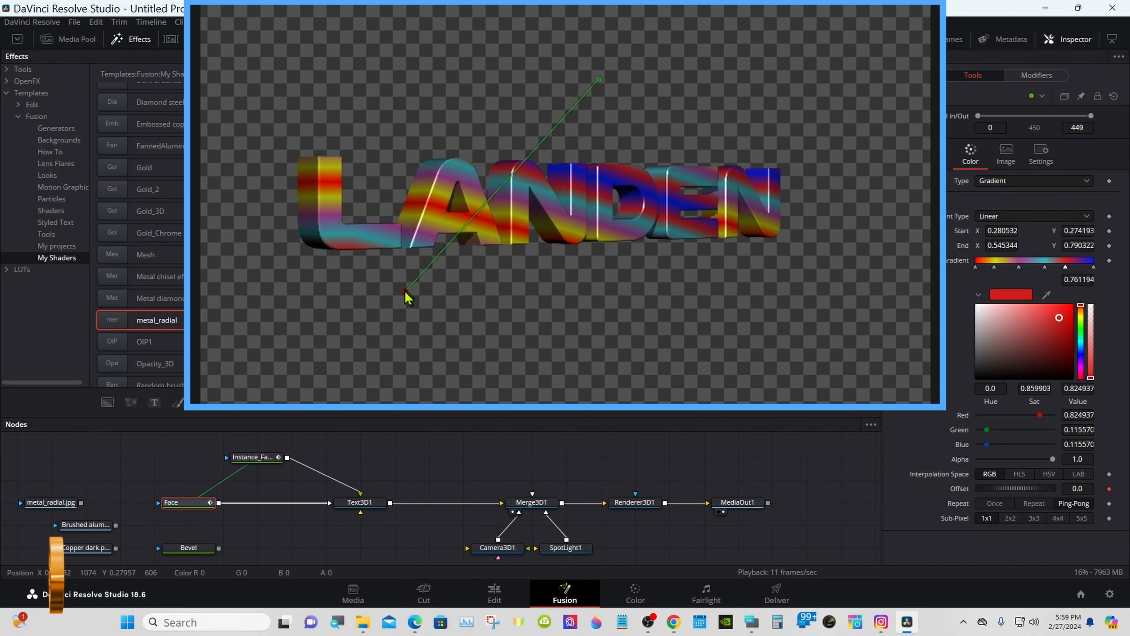
pyautogui.moveTo(405, 292); pyautogui.dragTo(241, 370)
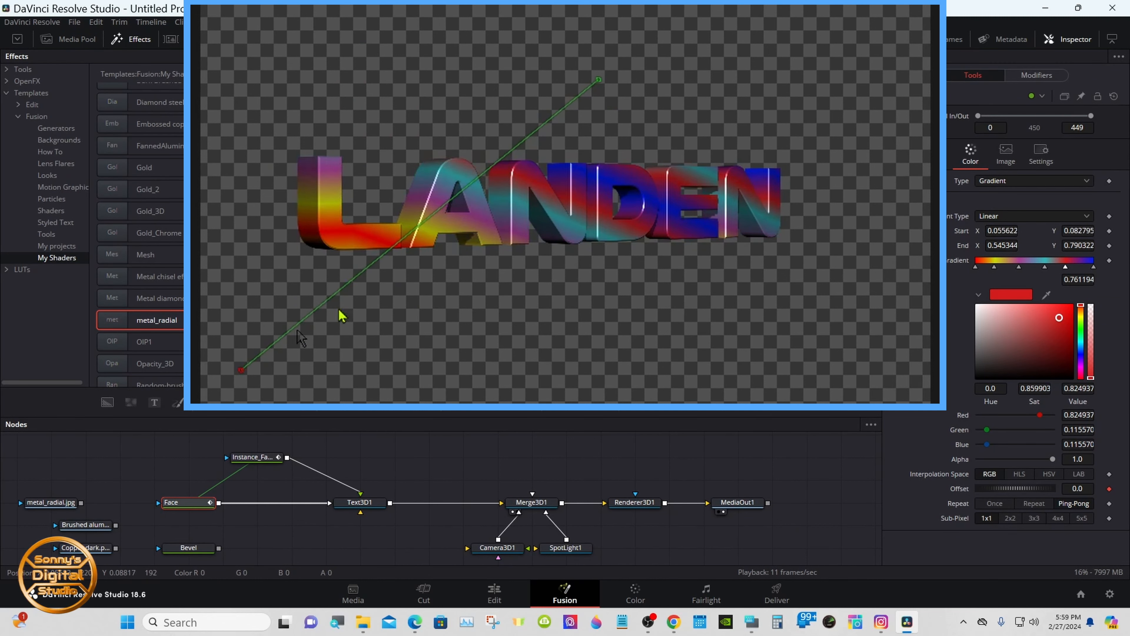
pyautogui.moveTo(598, 80); pyautogui.dragTo(830, 26)
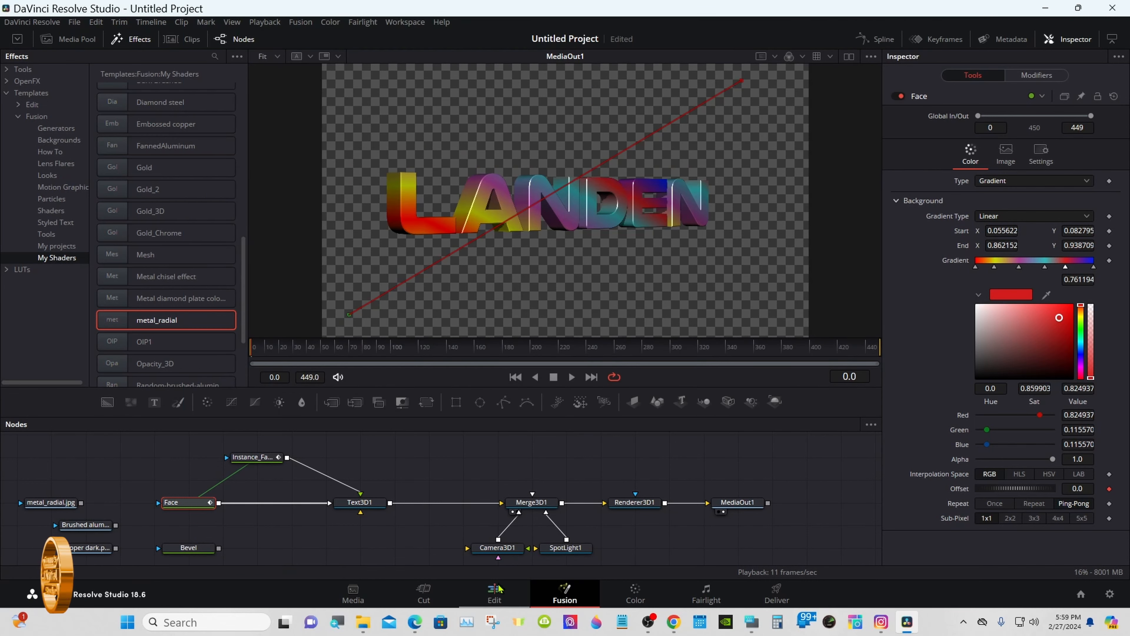
pyautogui.click(496, 591)
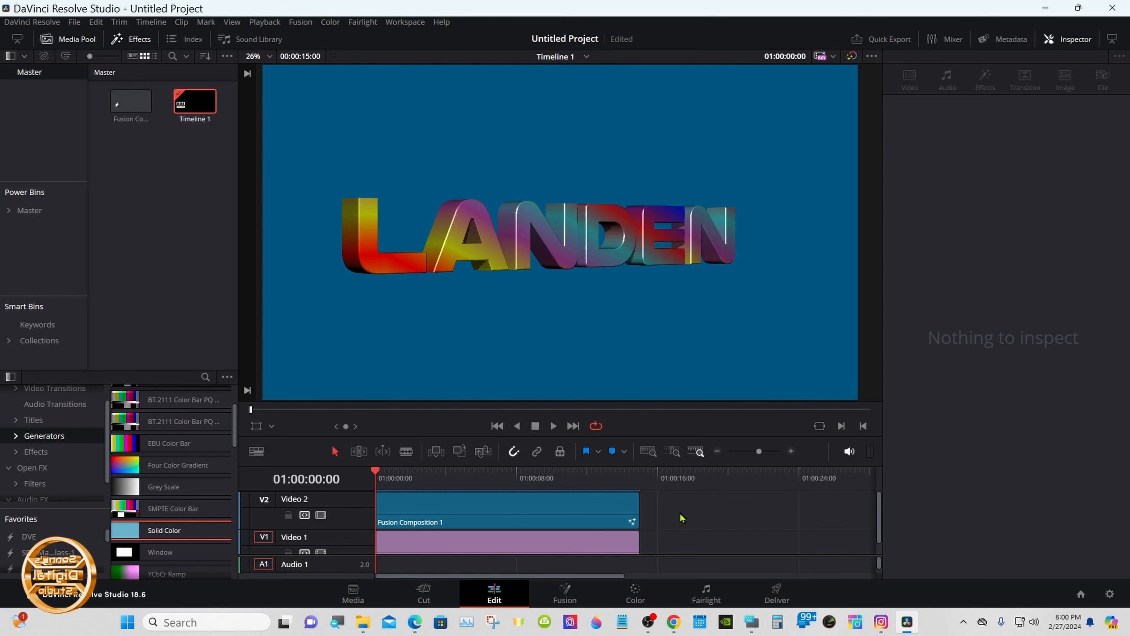
pyautogui.click(553, 426)
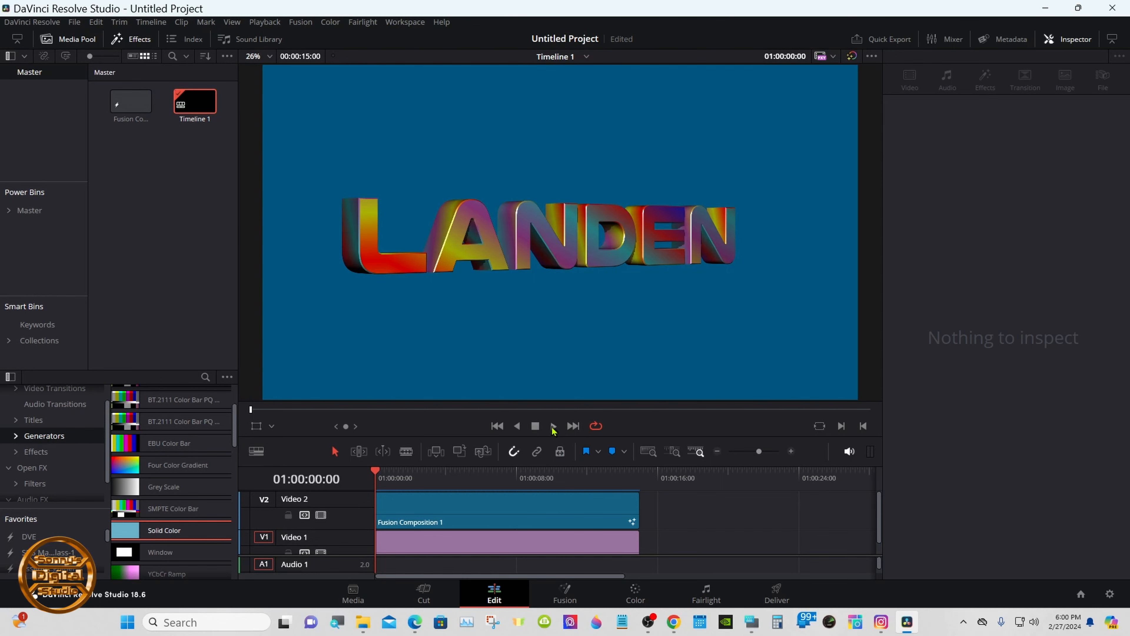